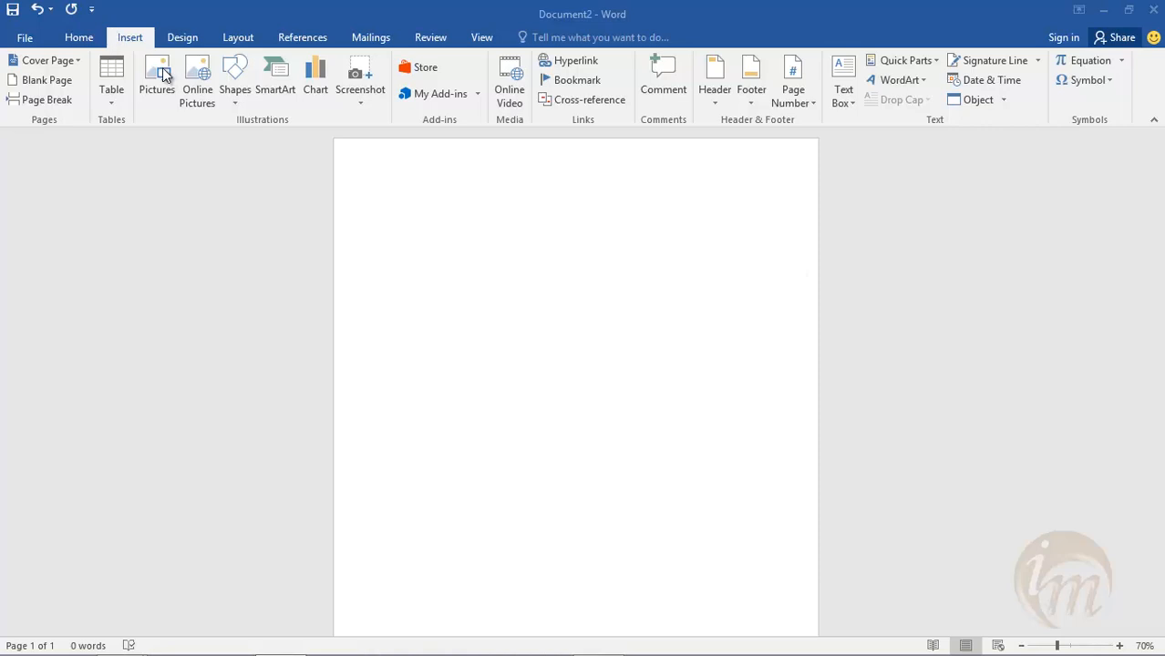
# - Start a hyperlink in the blank document that targets the existing file crank case 1 in the Documents folder
pyautogui.click(576, 62)
pyautogui.click(577, 65)
pyautogui.moveTo(635, 196); pyautogui.dragTo(685, 248)
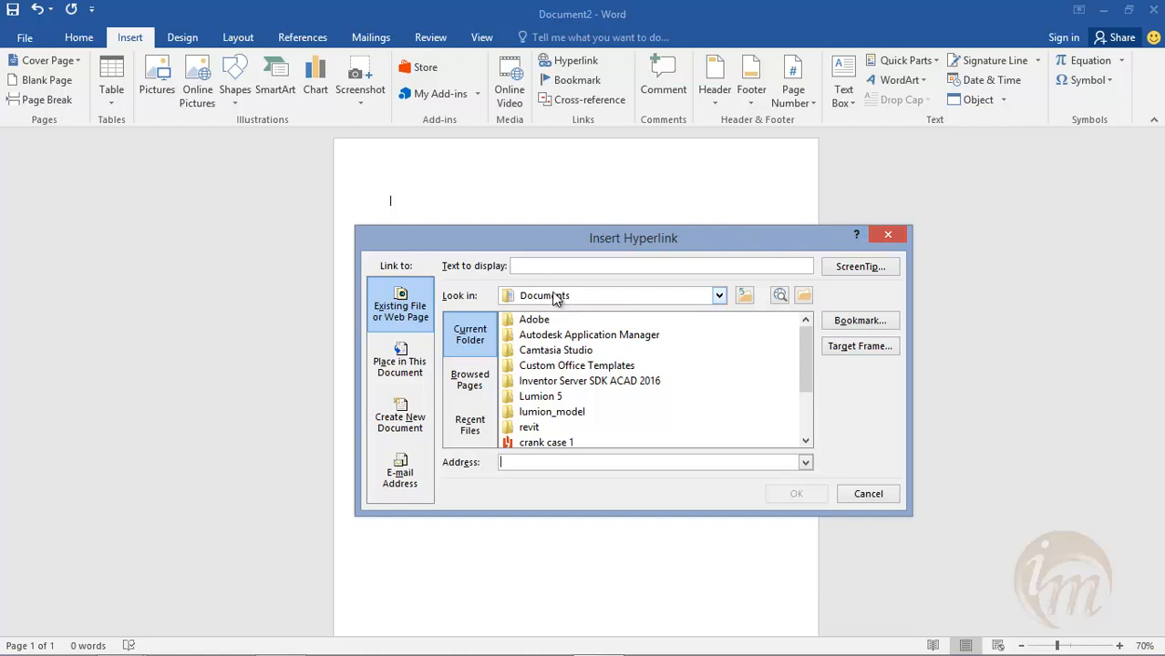
pyautogui.moveTo(806, 373); pyautogui.dragTo(807, 421)
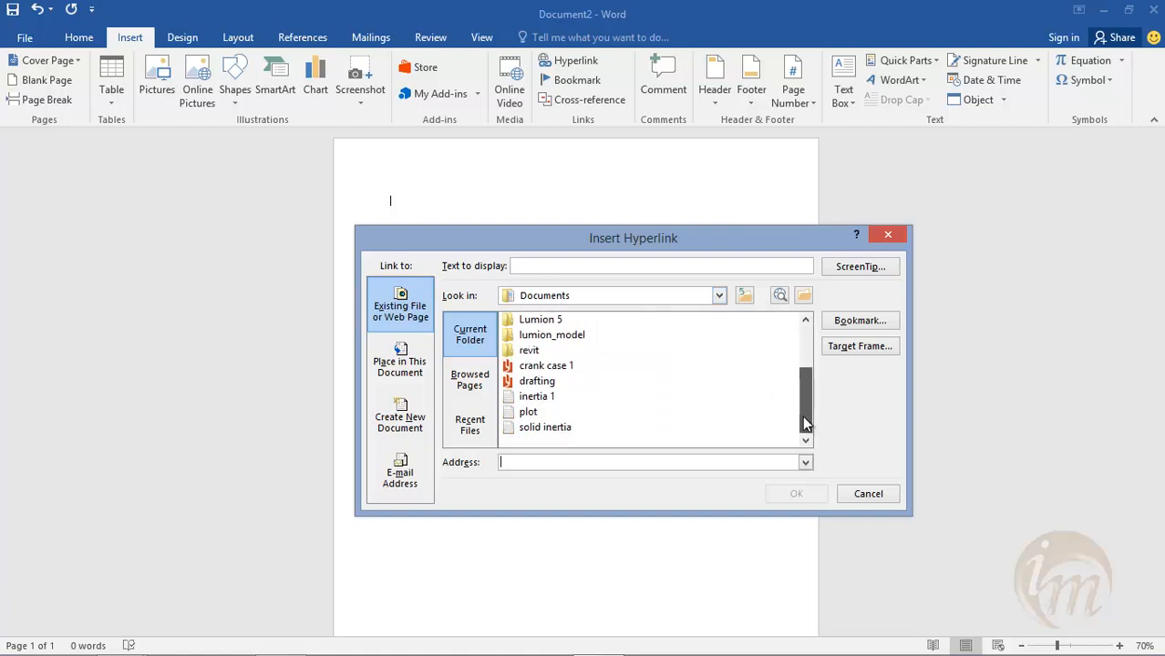
pyautogui.click(565, 367)
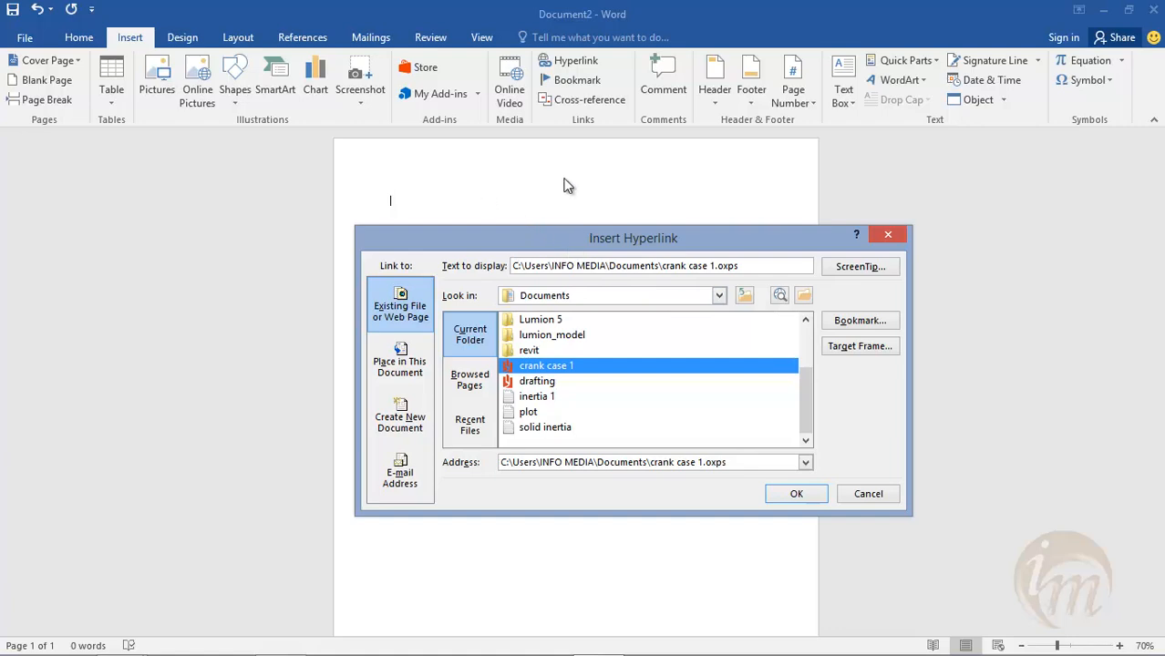
# - Set the hyperlink's display text to "info media crank" and insert the link
pyautogui.moveTo(748, 266); pyautogui.dragTo(507, 264)
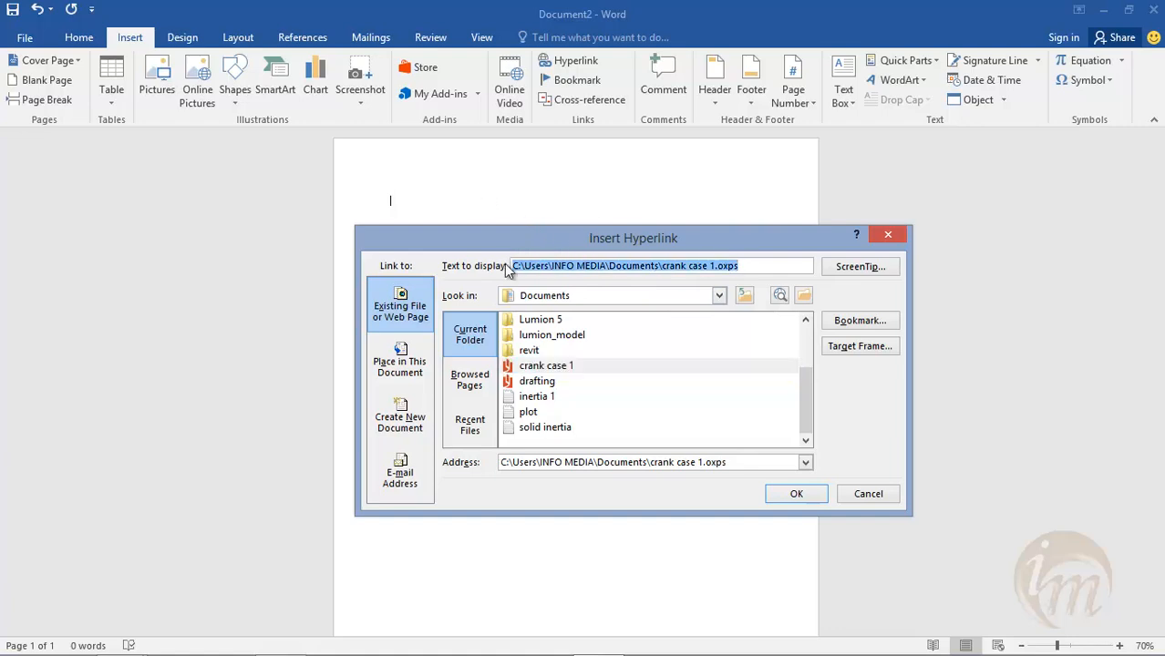
pyautogui.write('info')
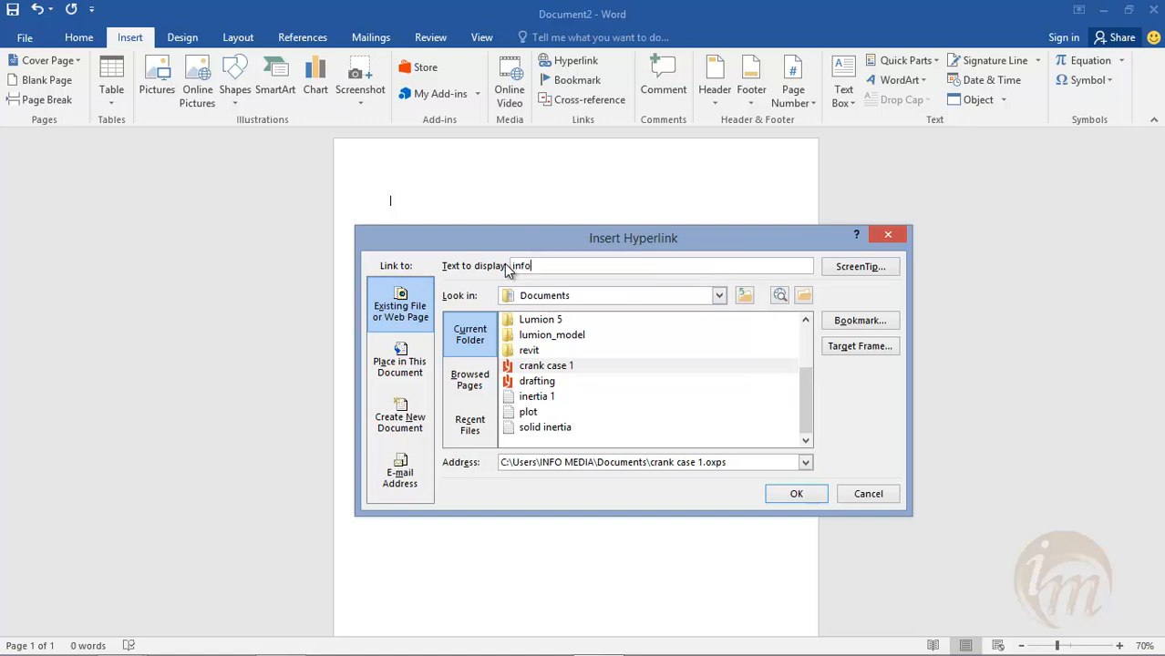
pyautogui.write(' media crank')
pyautogui.click(795, 493)
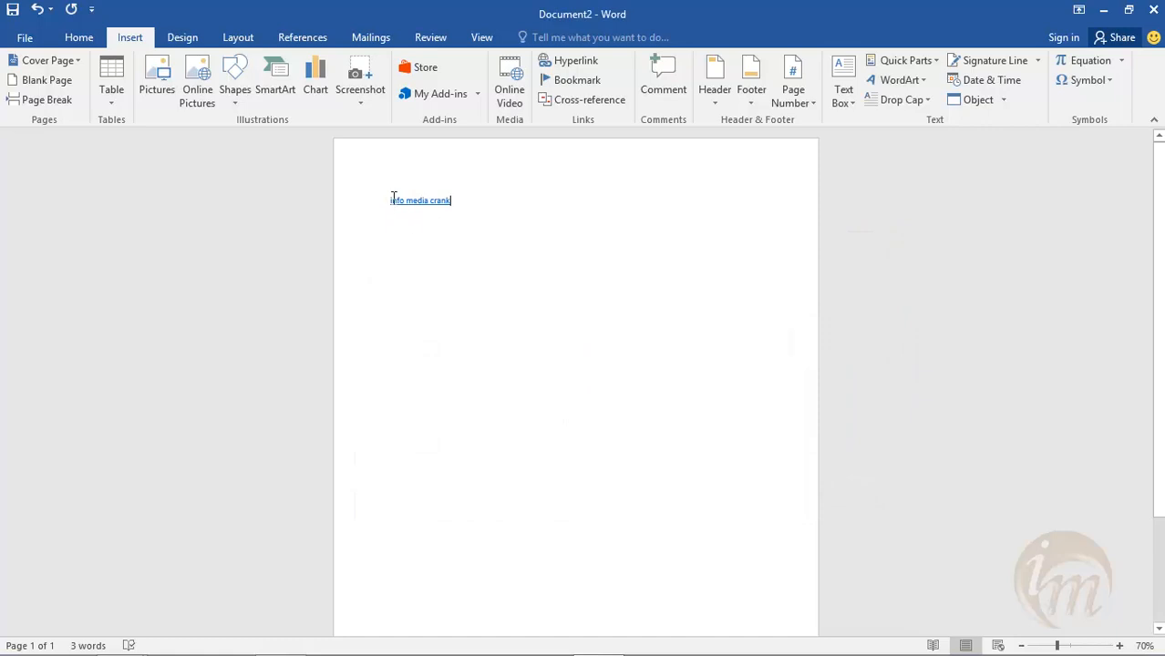
pyautogui.moveTo(443, 199)
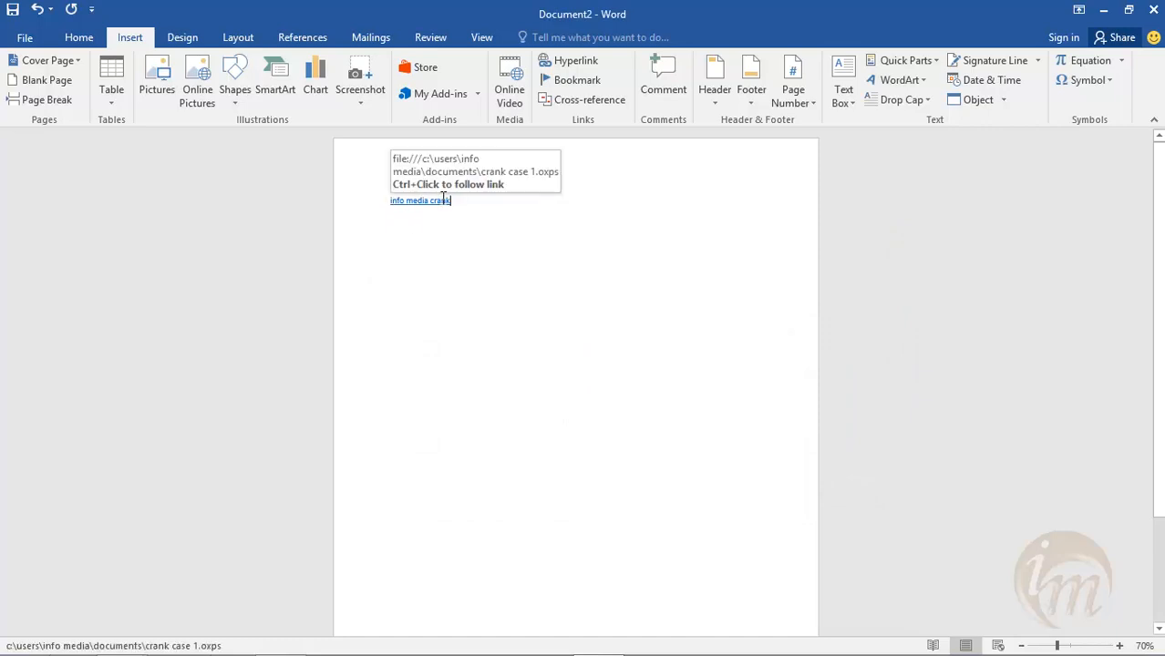
# - Add the line "this is info media pdf." below the info media crank link
pyautogui.press('Return')
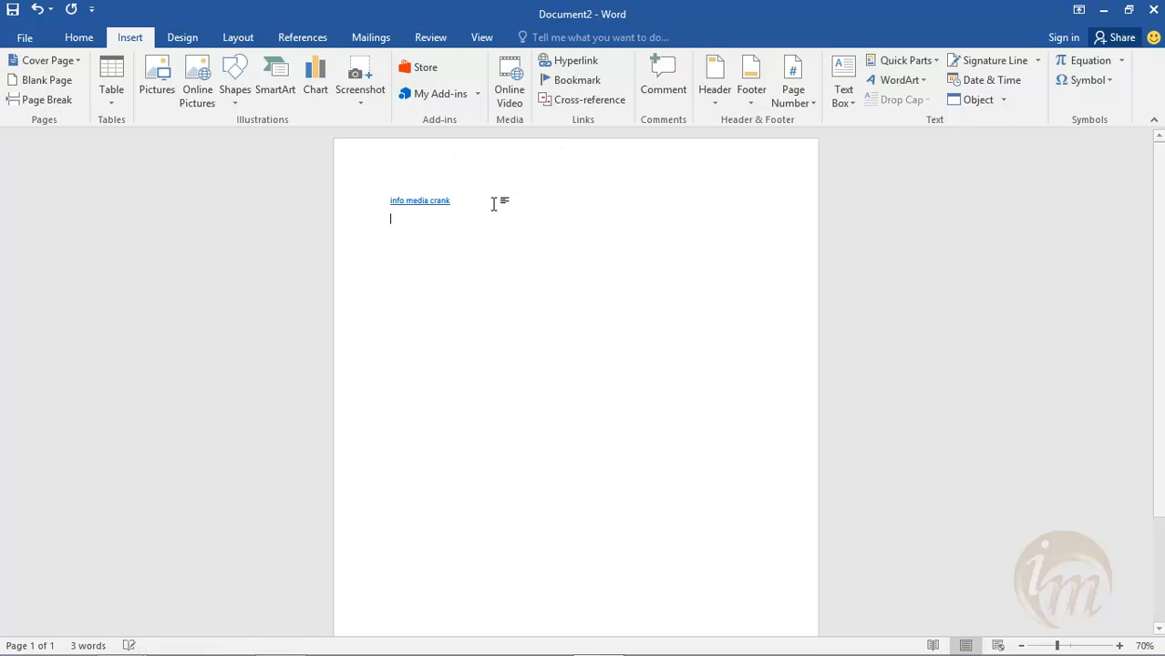
pyautogui.write('this is')
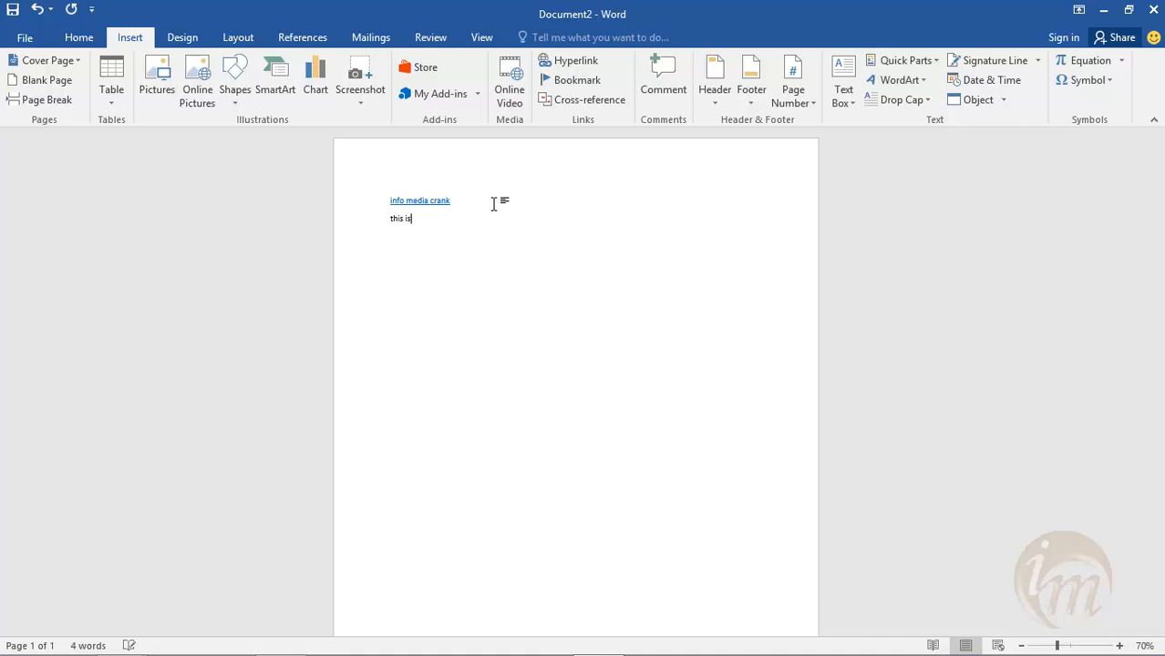
pyautogui.write(' info media')
pyautogui.write('pdf')
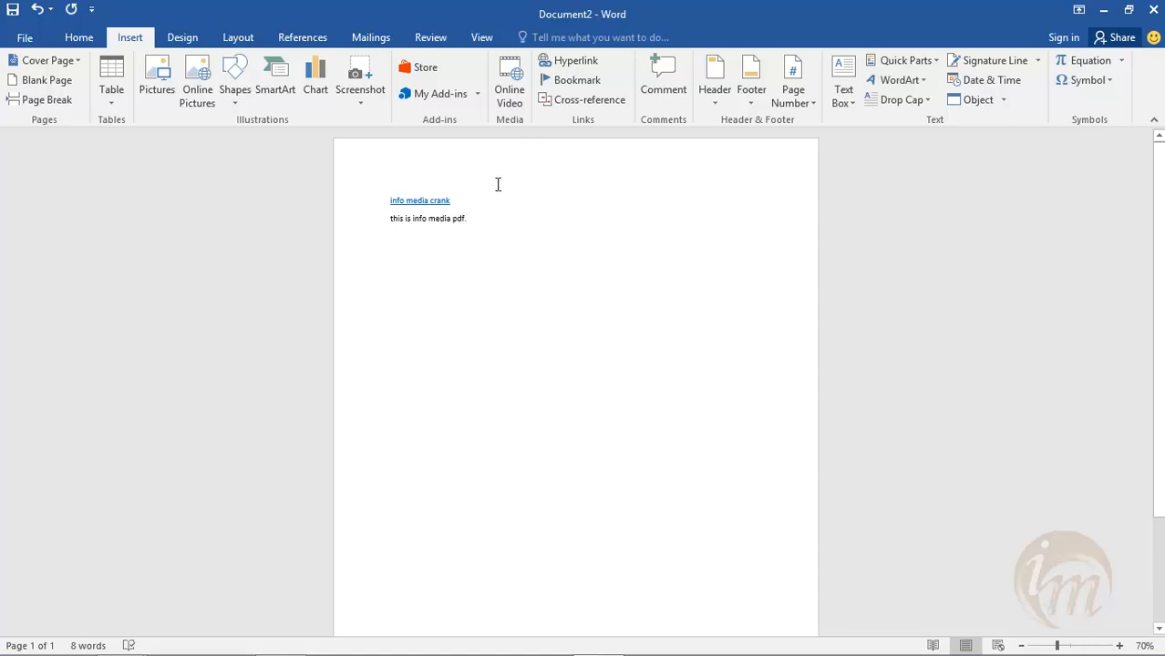
pyautogui.write('.')
pyautogui.press('BackSpace')
pyautogui.write('.')
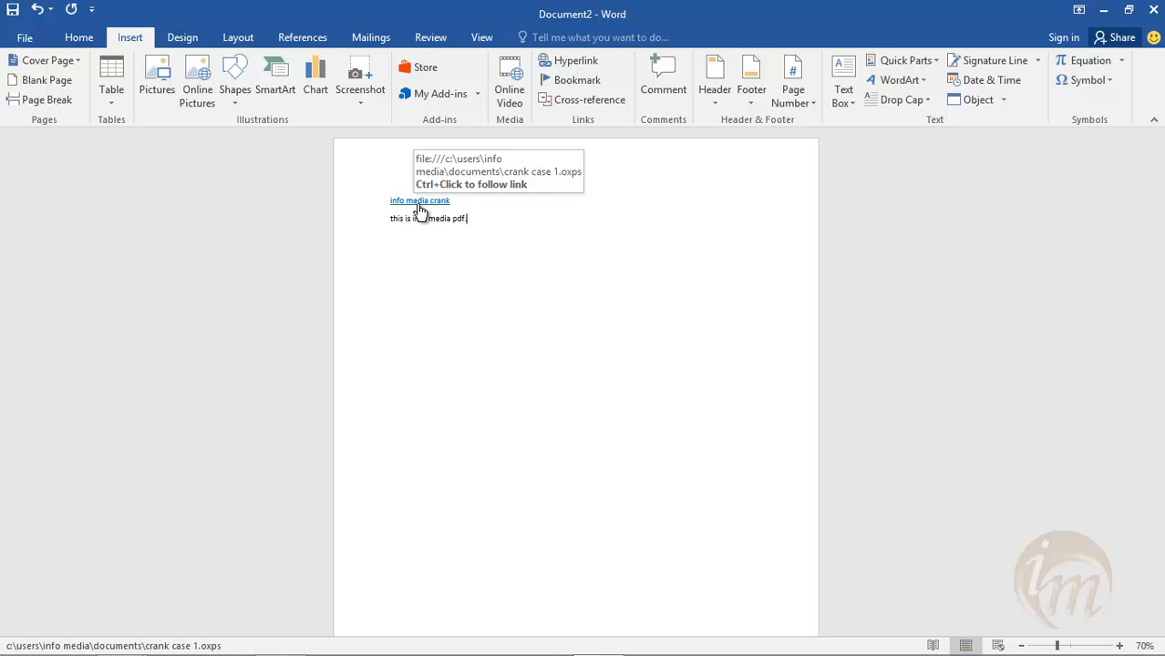
# - Follow the info media crank link past the security notice and look over the linked crank case drawing
pyautogui.keyDown('ctrl'); pyautogui.click(419, 208); pyautogui.keyUp('ctrl')
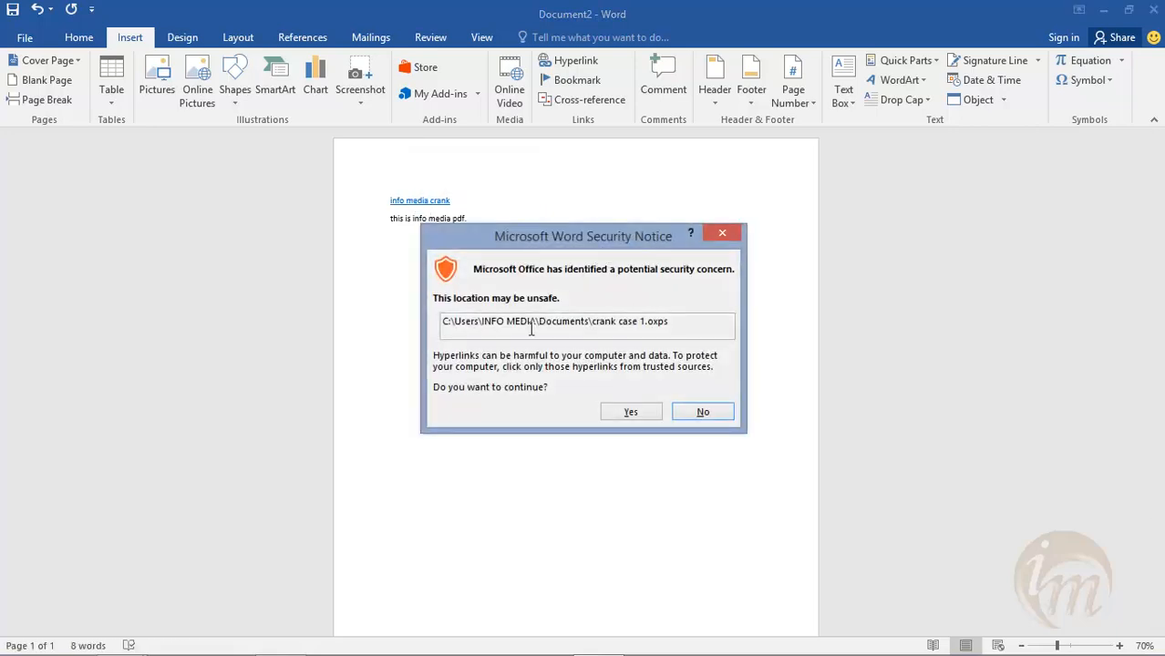
pyautogui.click(628, 412)
pyautogui.click(657, 435)
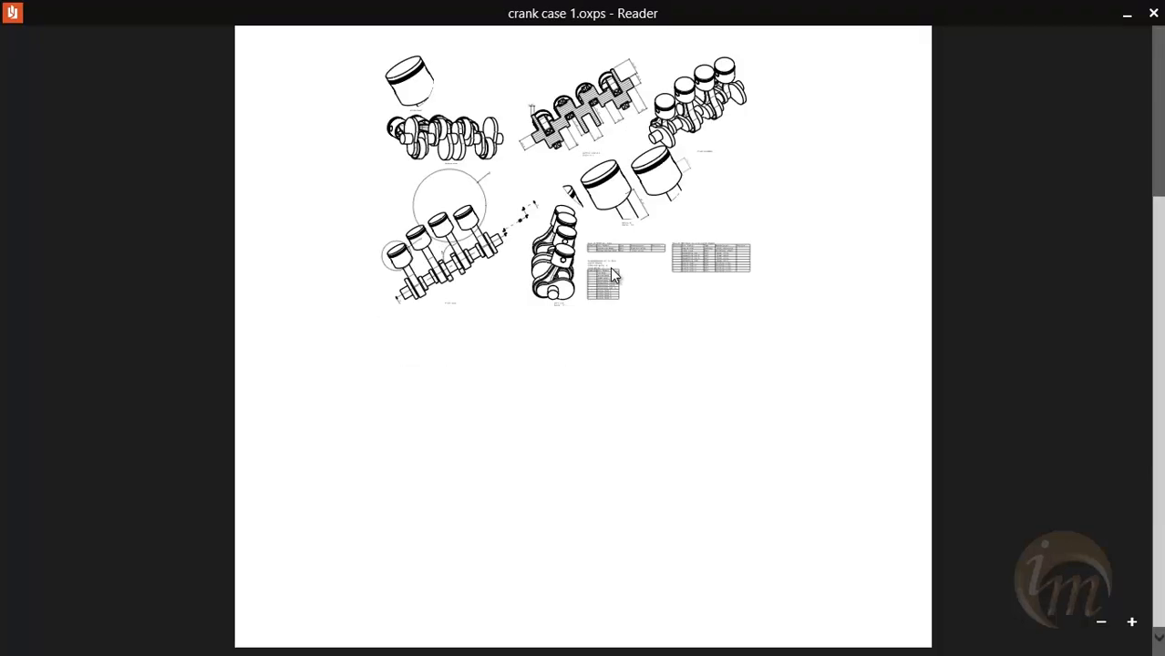
pyautogui.scroll(3, 611, 267)
pyautogui.scroll(-4, 616, 278)
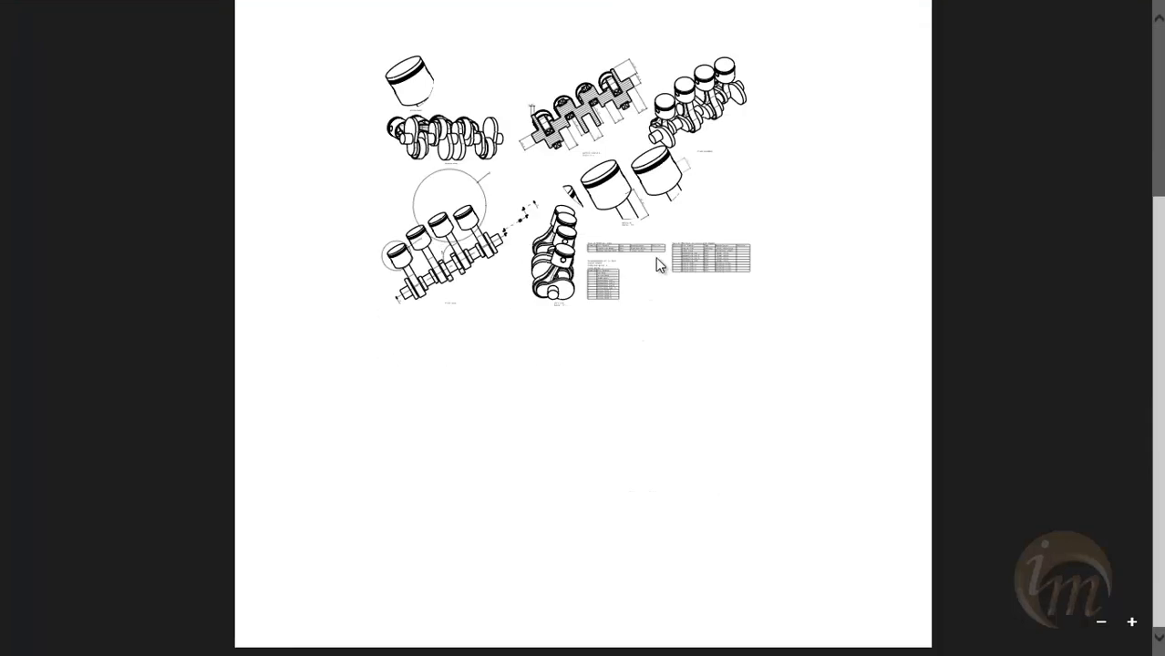
pyautogui.moveTo(1094, 439)
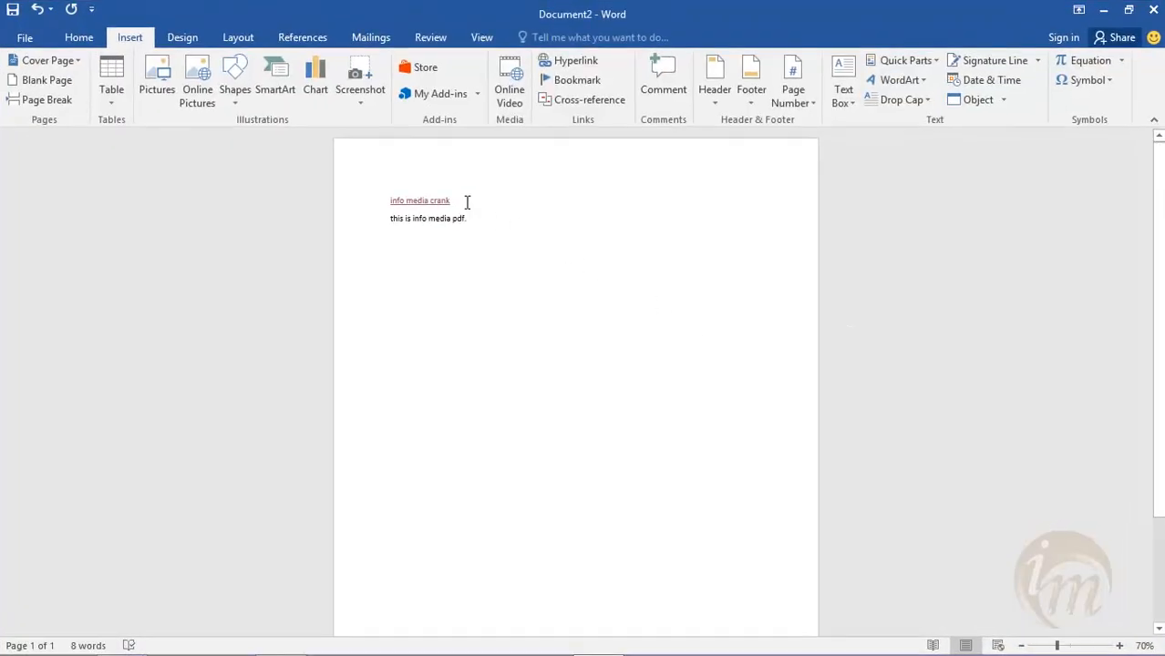
# - On a new line below the text, start a hyperlink to info_table.docx in the Desktop's info_media folder
pyautogui.click(474, 217)
pyautogui.press('Return')
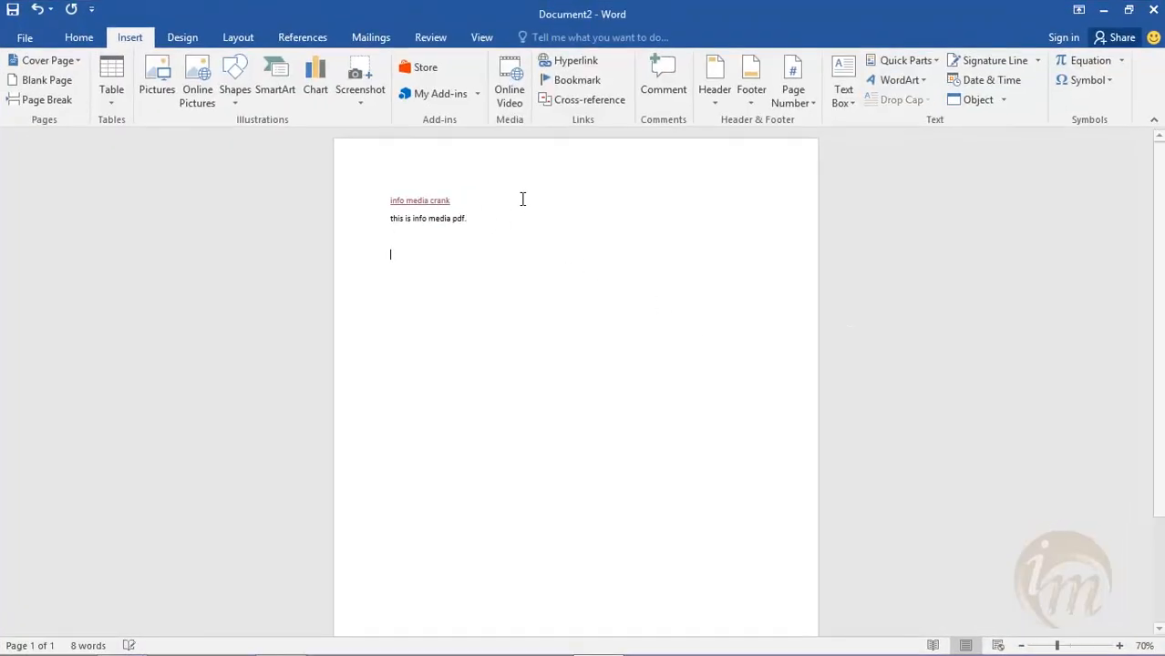
pyautogui.click(577, 62)
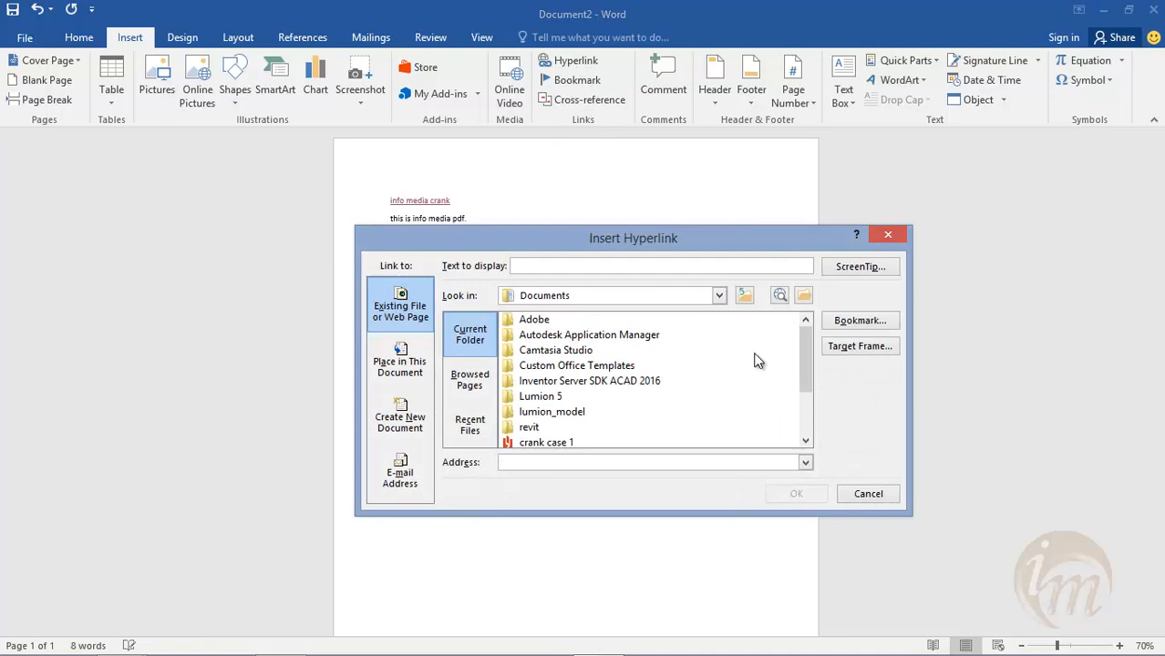
pyautogui.click(746, 297)
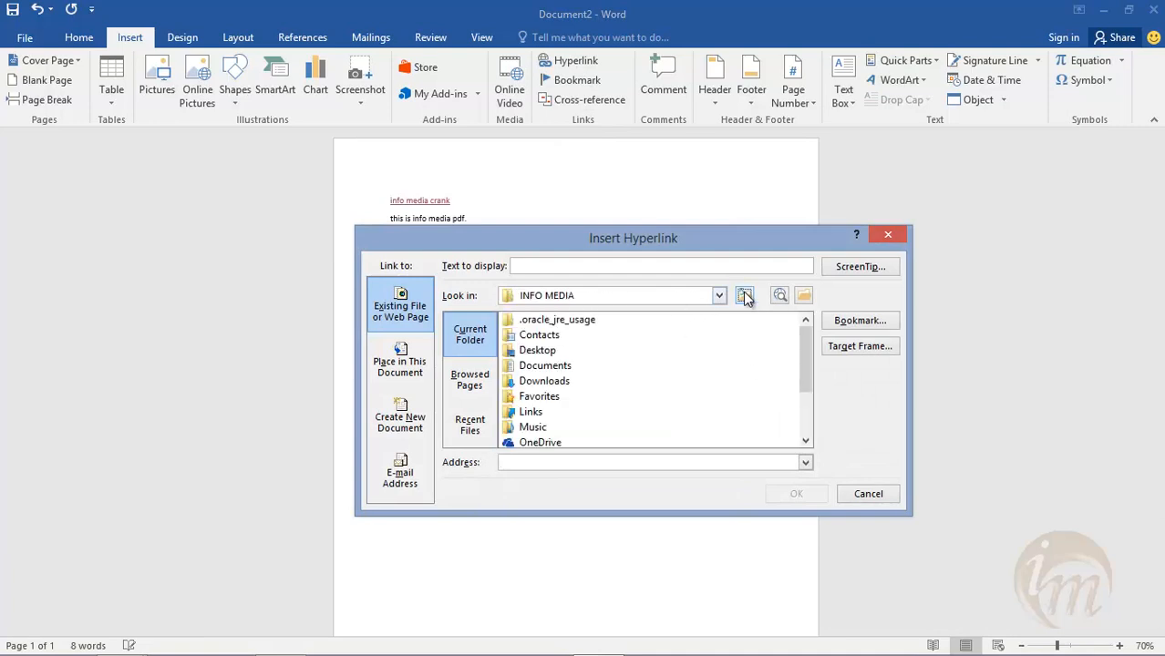
pyautogui.click(533, 351)
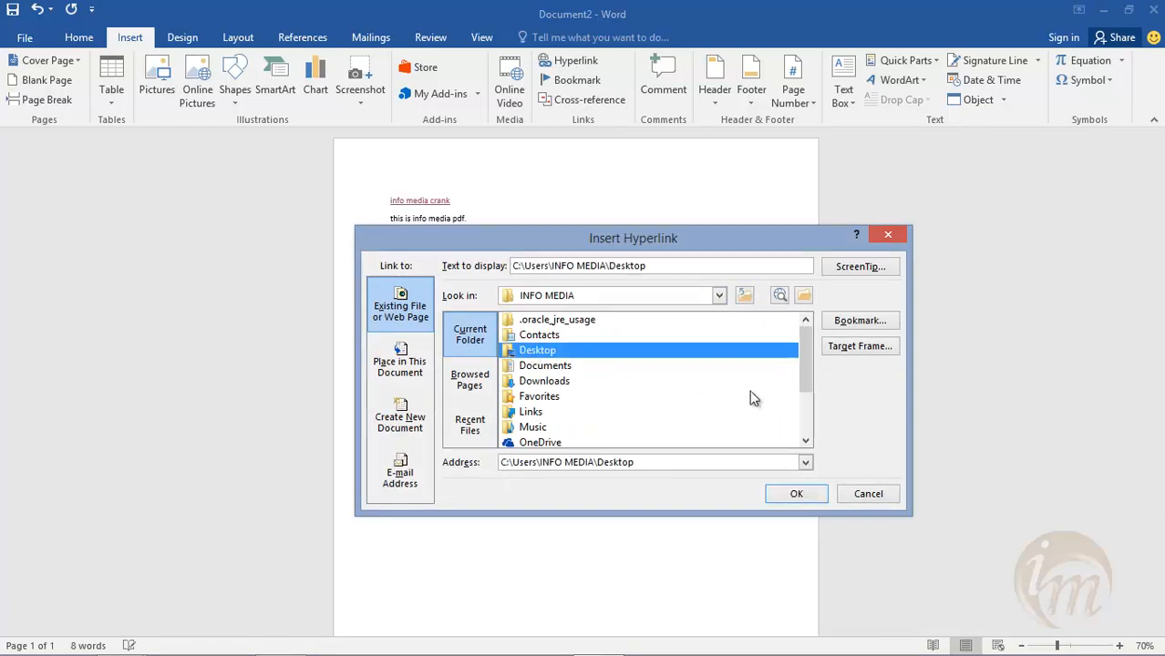
pyautogui.moveTo(805, 368)
pyautogui.mouseDown()
pyautogui.moveTo(805, 404)
pyautogui.moveTo(808, 372)
pyautogui.mouseUp()
pyautogui.click(801, 299)
pyautogui.doubleClick(582, 348)
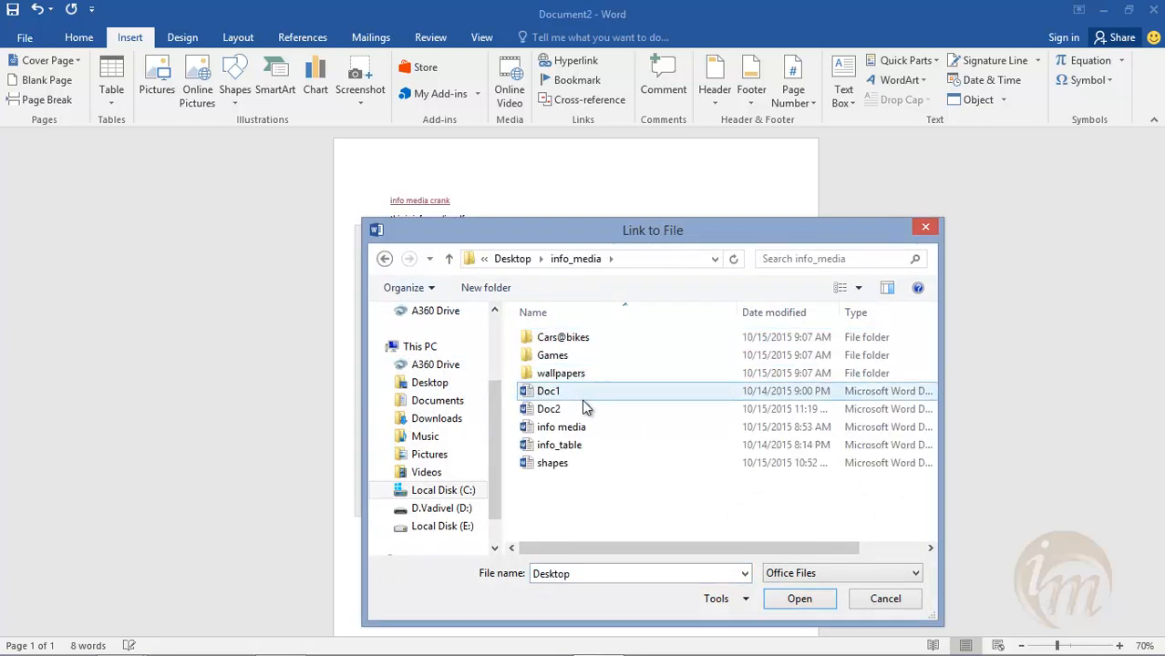
pyautogui.click(583, 446)
pyautogui.click(789, 599)
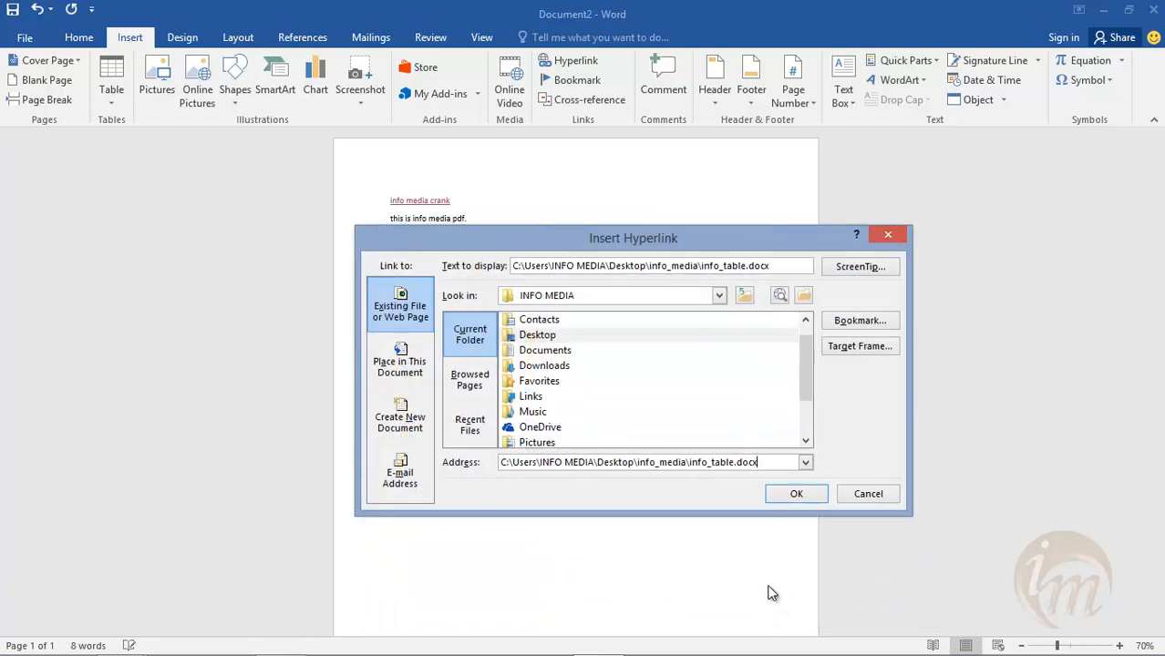
# - Set the display text of the info_table.docx link to "marks sheet" and insert it
pyautogui.moveTo(776, 262); pyautogui.dragTo(492, 244)
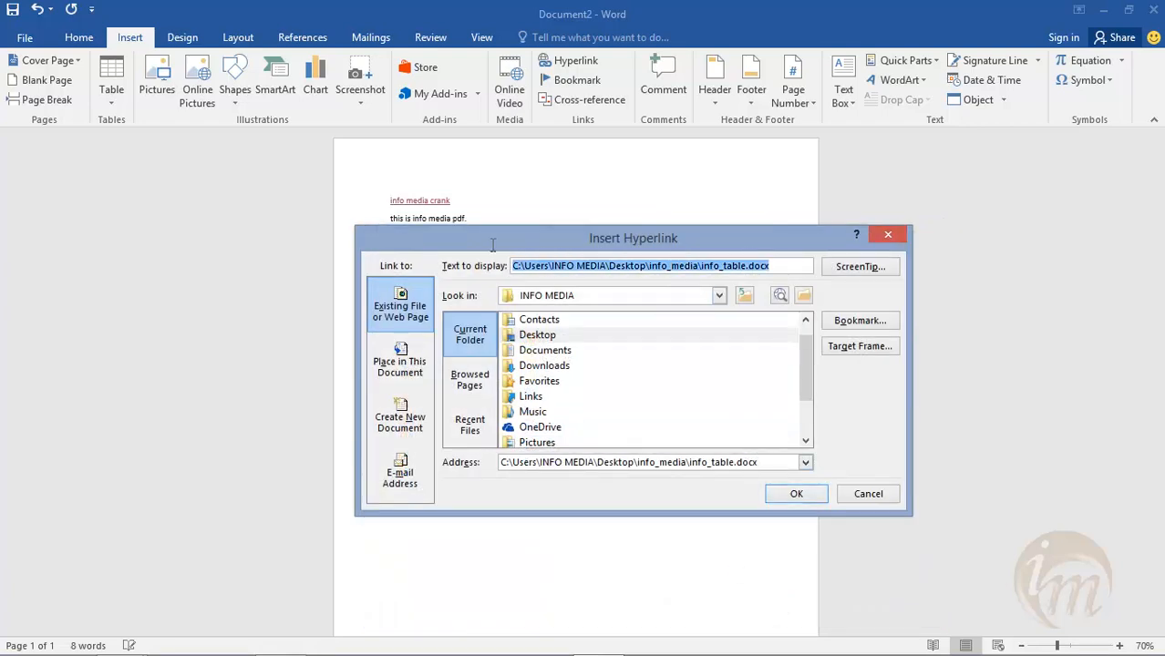
pyautogui.write('mar')
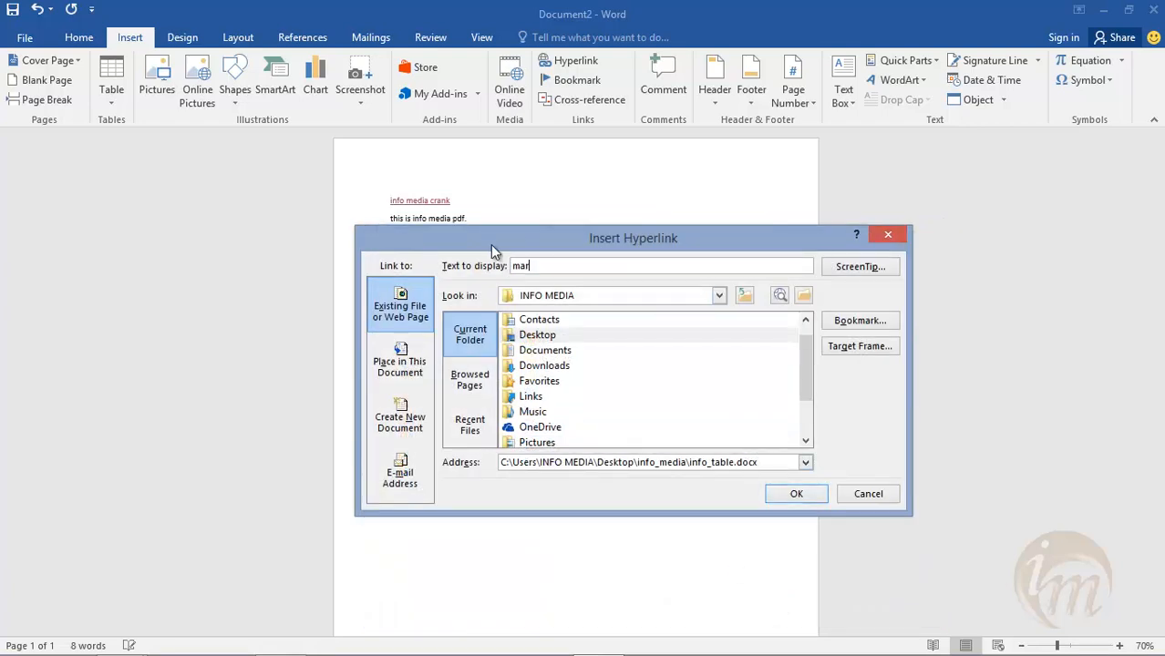
pyautogui.write('ks sheet')
pyautogui.click(796, 493)
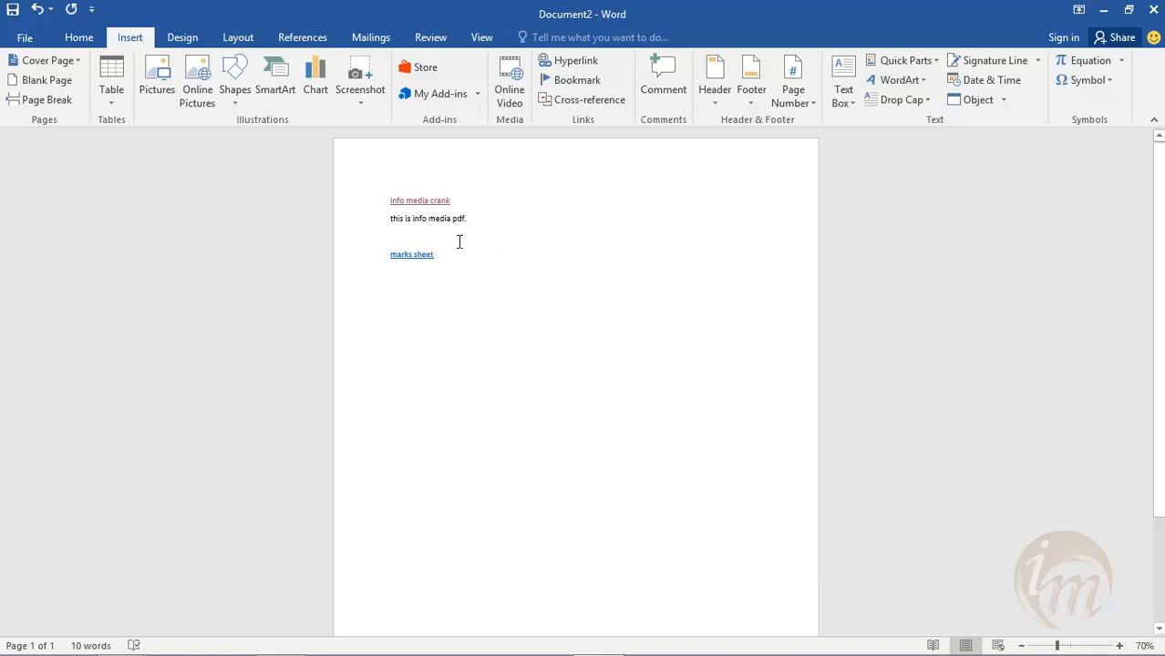
# - Test the marks sheet link twice, accepting the security notice and closing the info_table document each time
pyautogui.keyDown('ctrl'); pyautogui.click(426, 263); pyautogui.keyUp('ctrl')
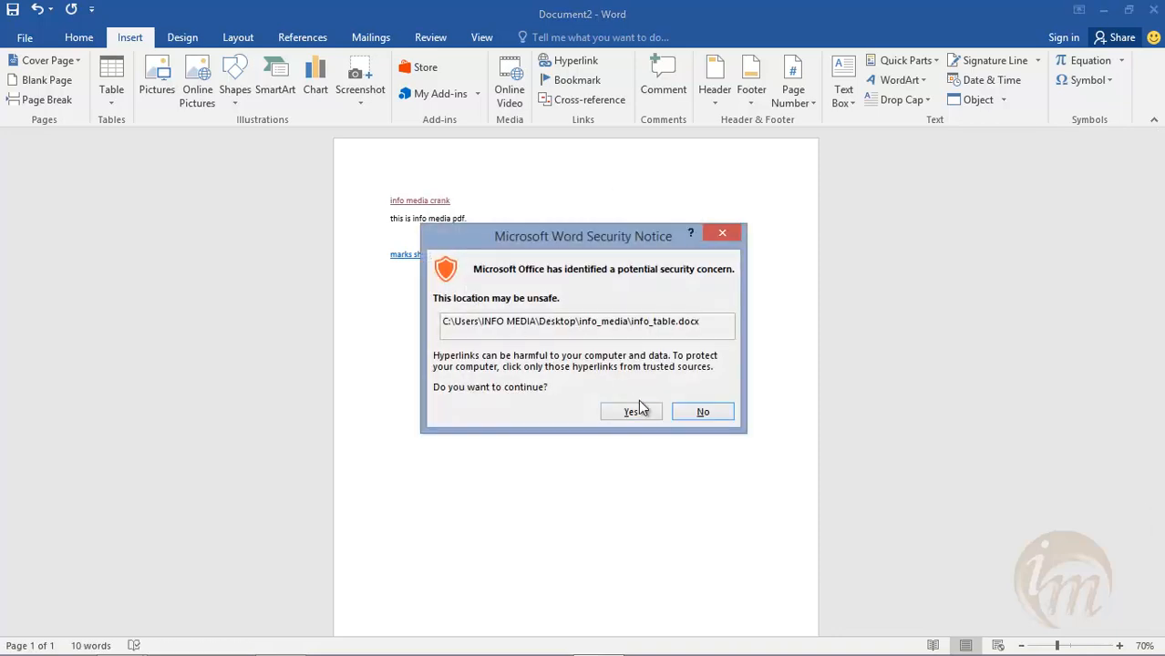
pyautogui.click(606, 411)
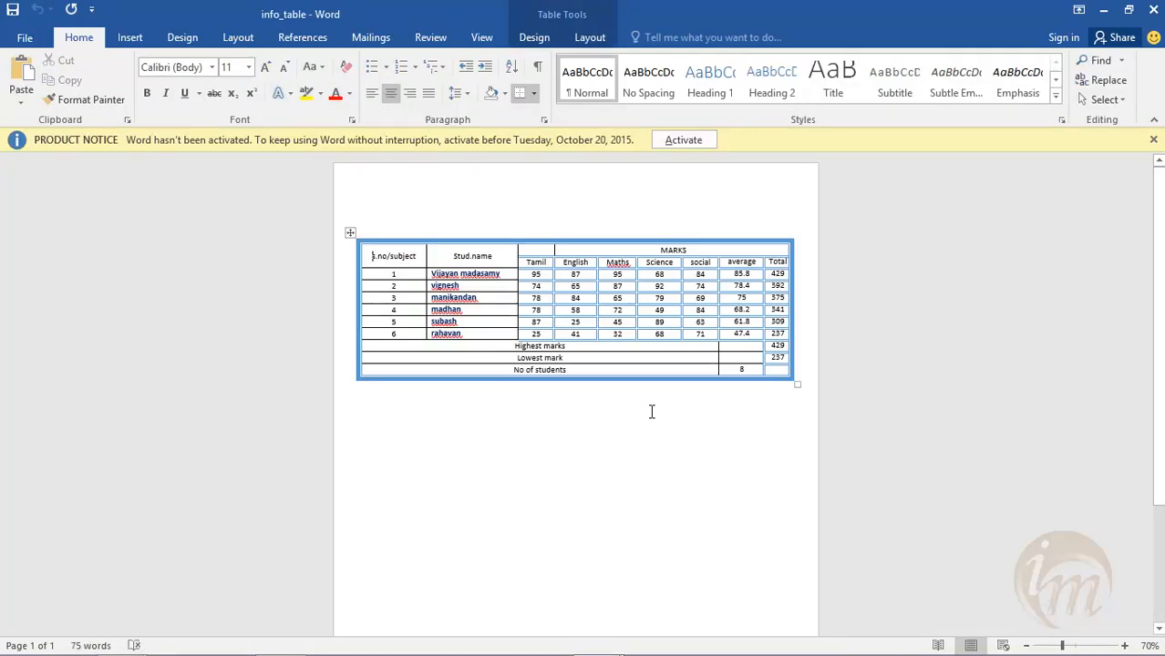
pyautogui.click(1154, 141)
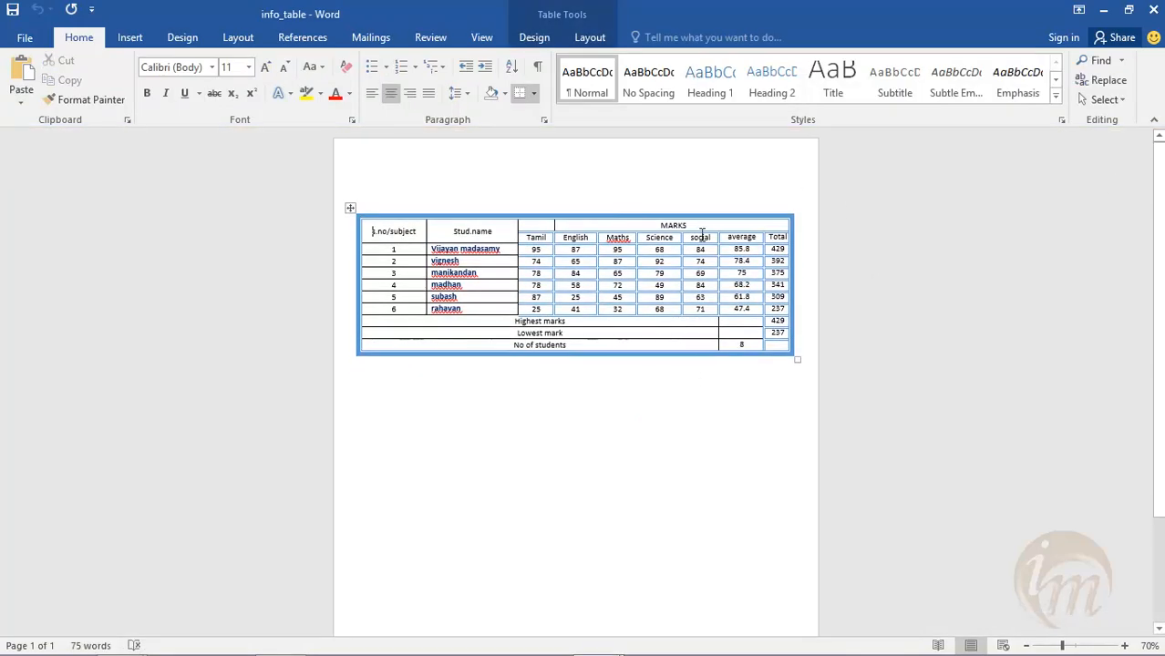
pyautogui.click(1153, 9)
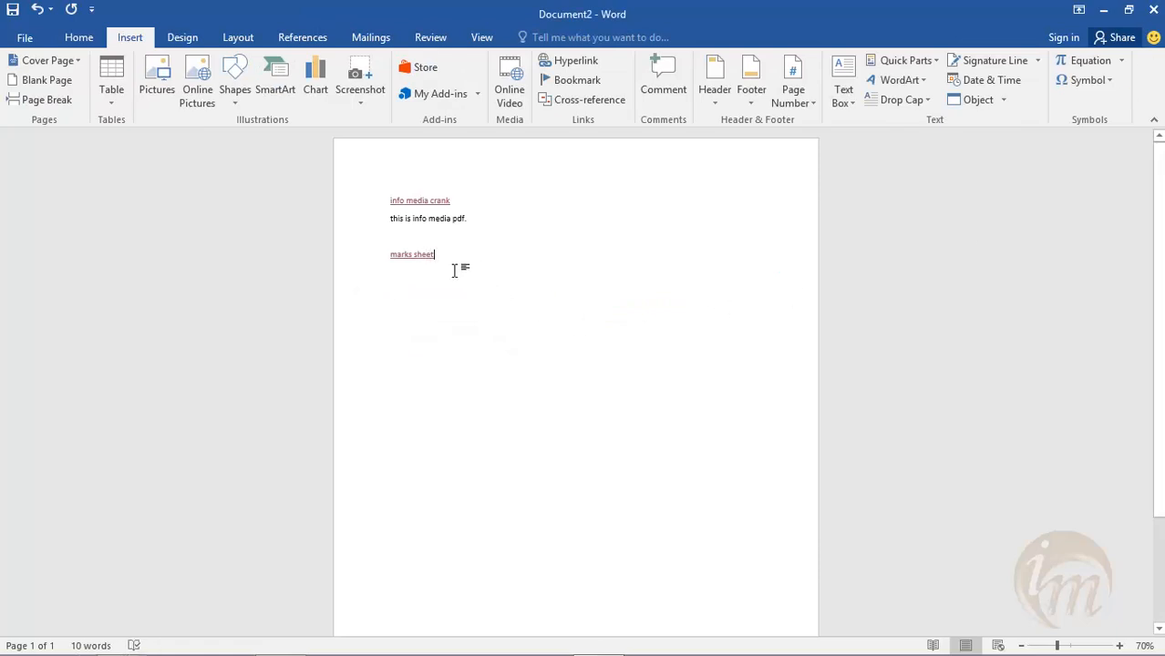
pyautogui.keyDown('ctrl'); pyautogui.click(413, 256); pyautogui.keyUp('ctrl')
pyautogui.click(634, 411)
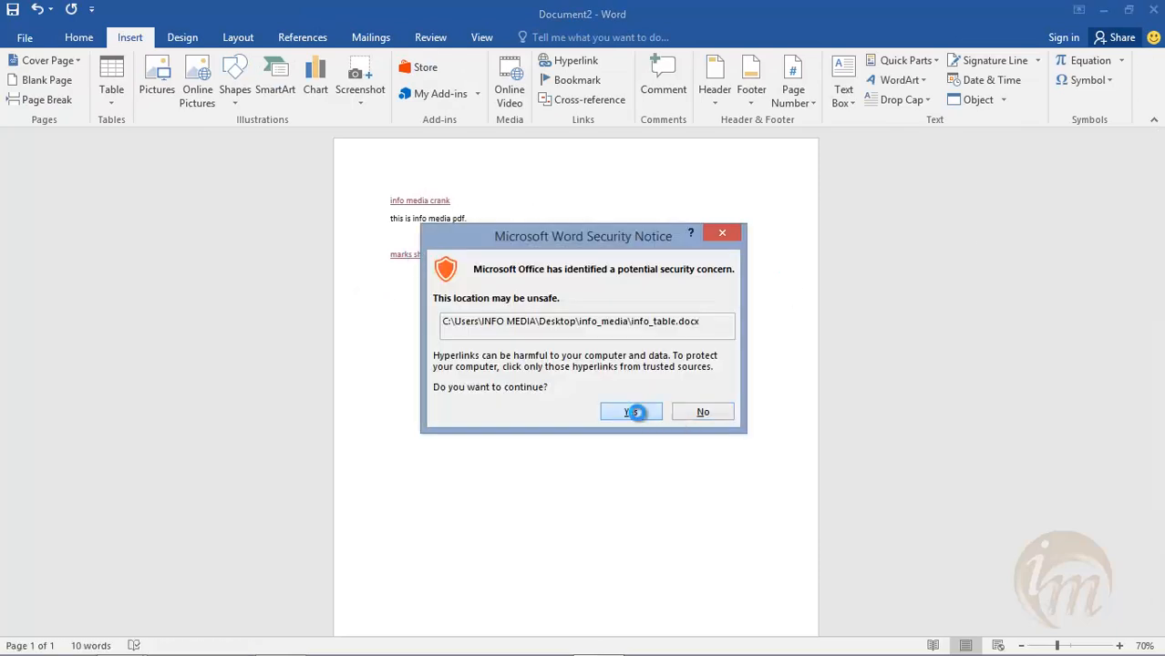
pyautogui.click(1154, 140)
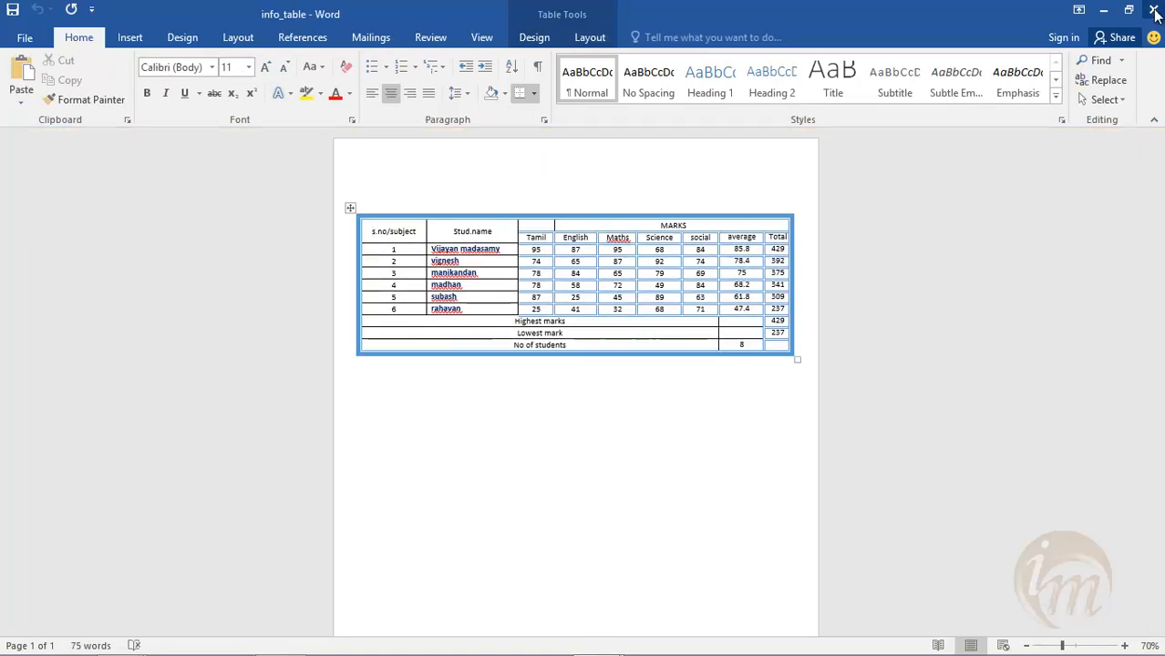
pyautogui.click(1153, 9)
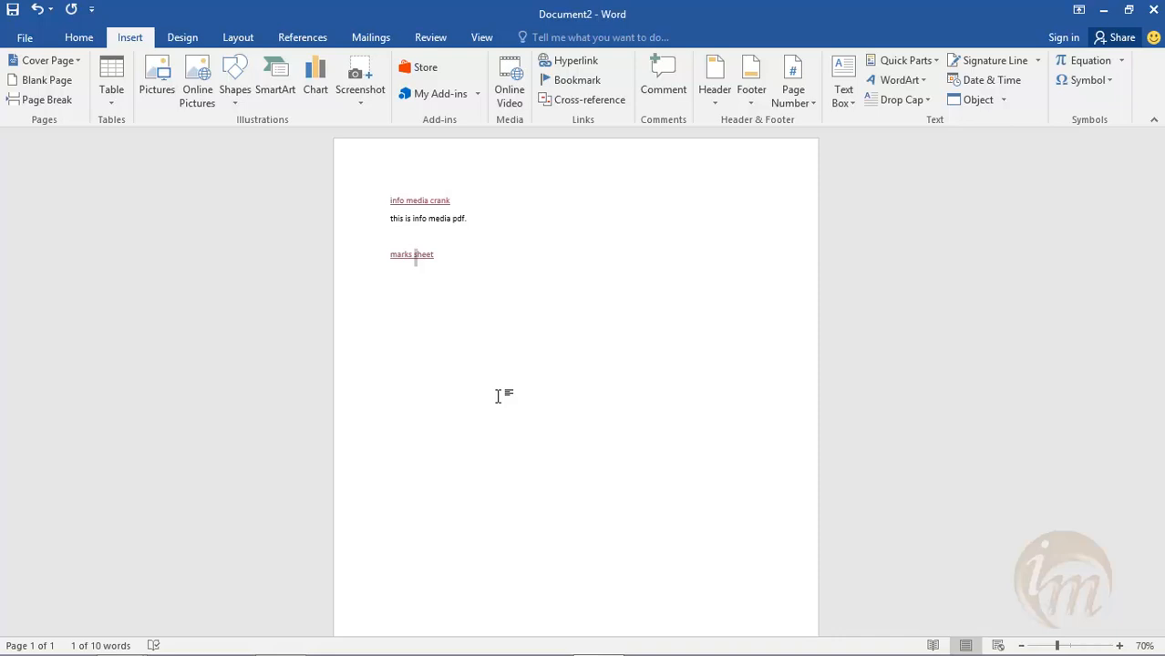
# - Set up a hyperlink to a new document, using "table" as both the display text and the document name
pyautogui.click(498, 396)
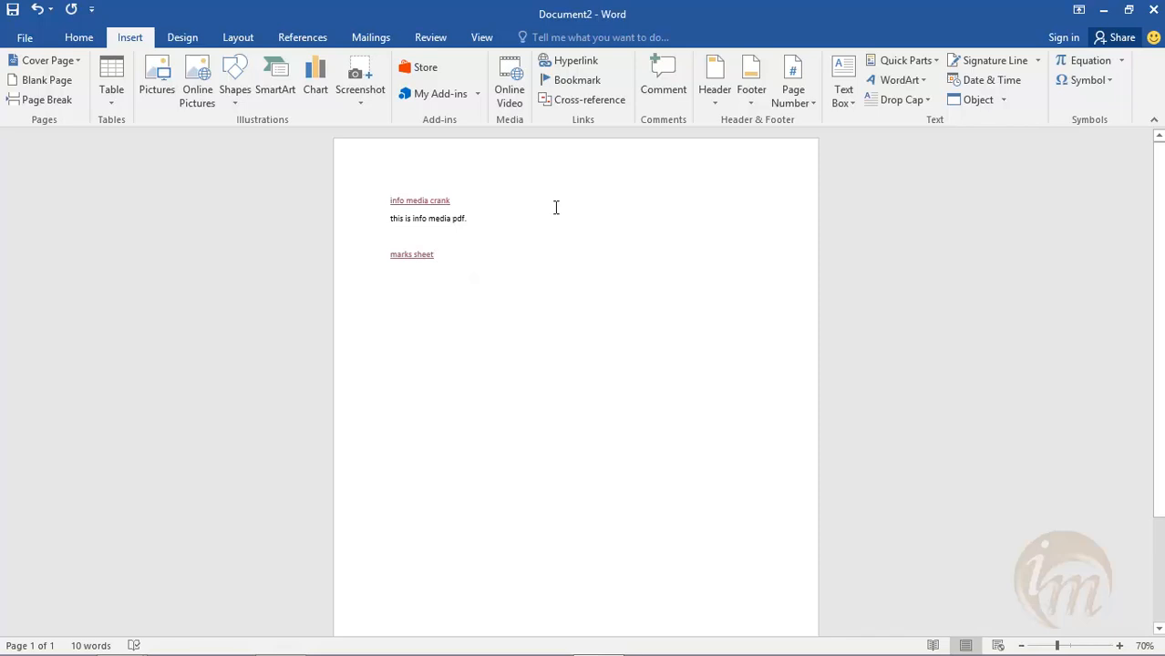
pyautogui.click(569, 66)
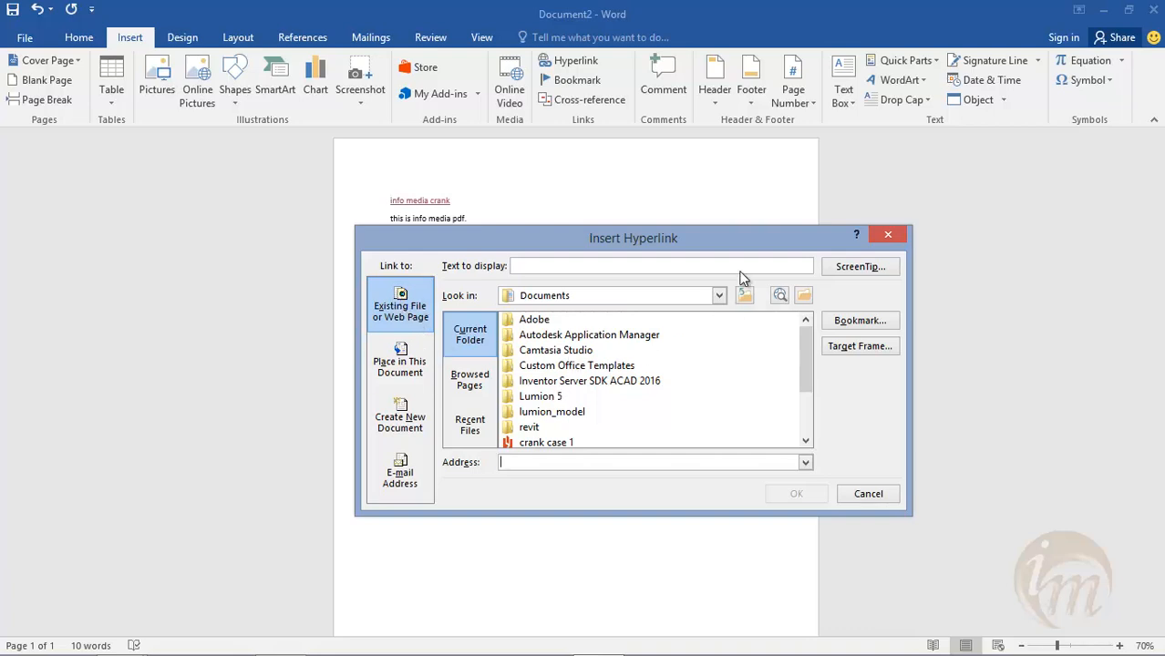
pyautogui.click(401, 365)
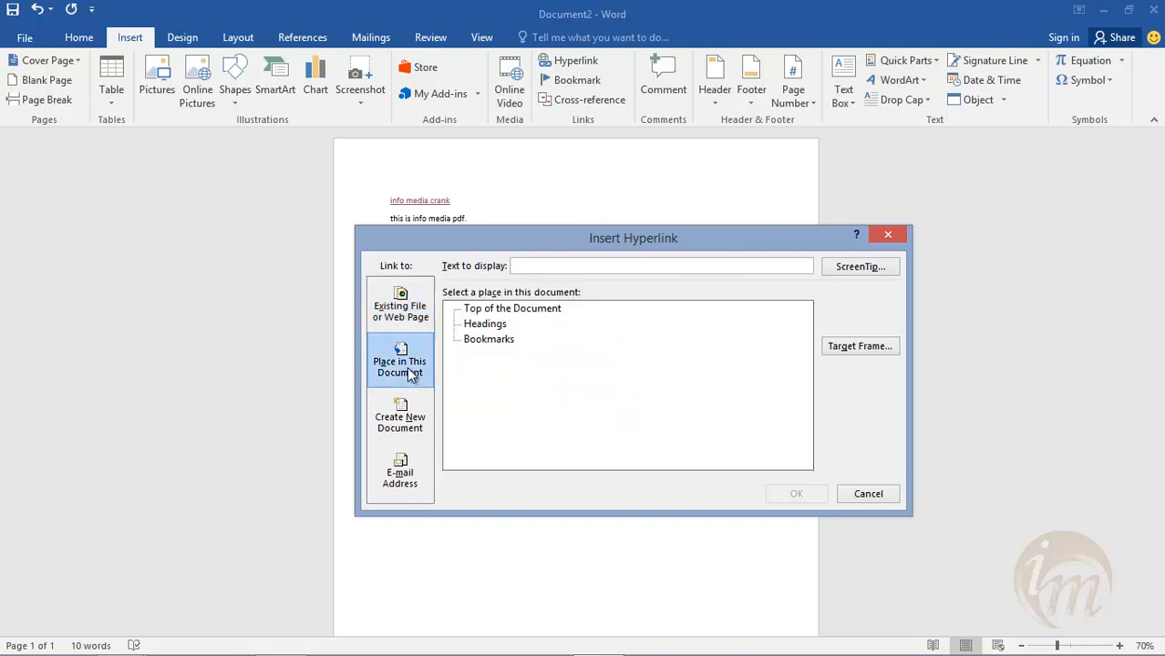
pyautogui.click(405, 419)
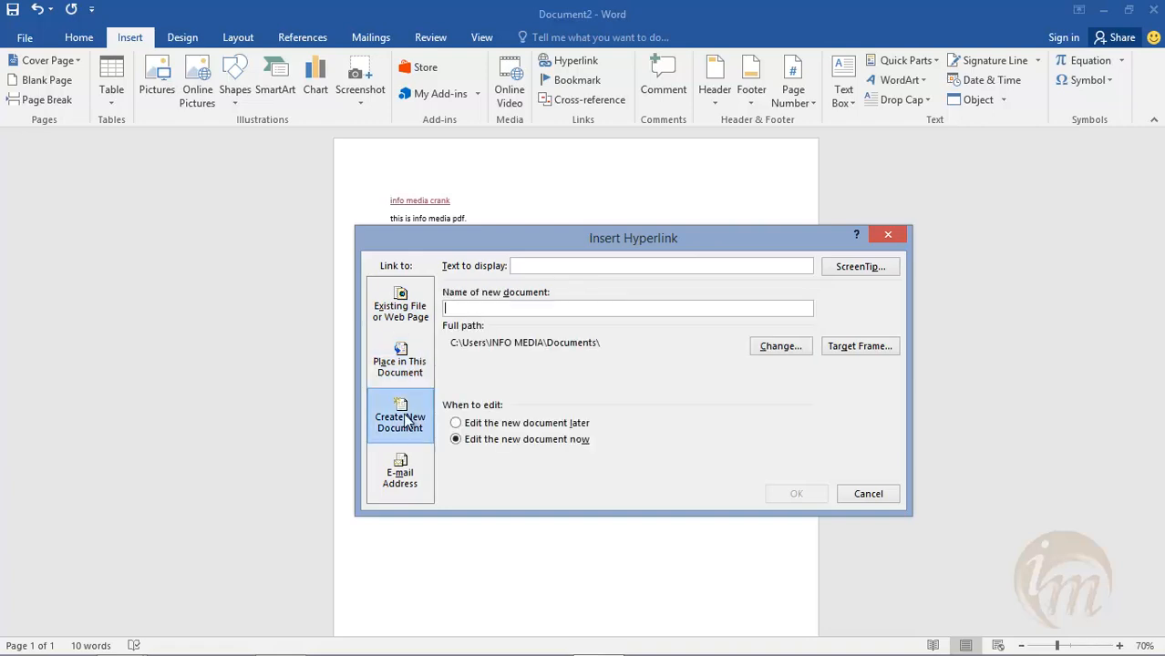
pyautogui.click(524, 266)
pyautogui.write('table')
pyautogui.click(505, 309)
pyautogui.write('table')
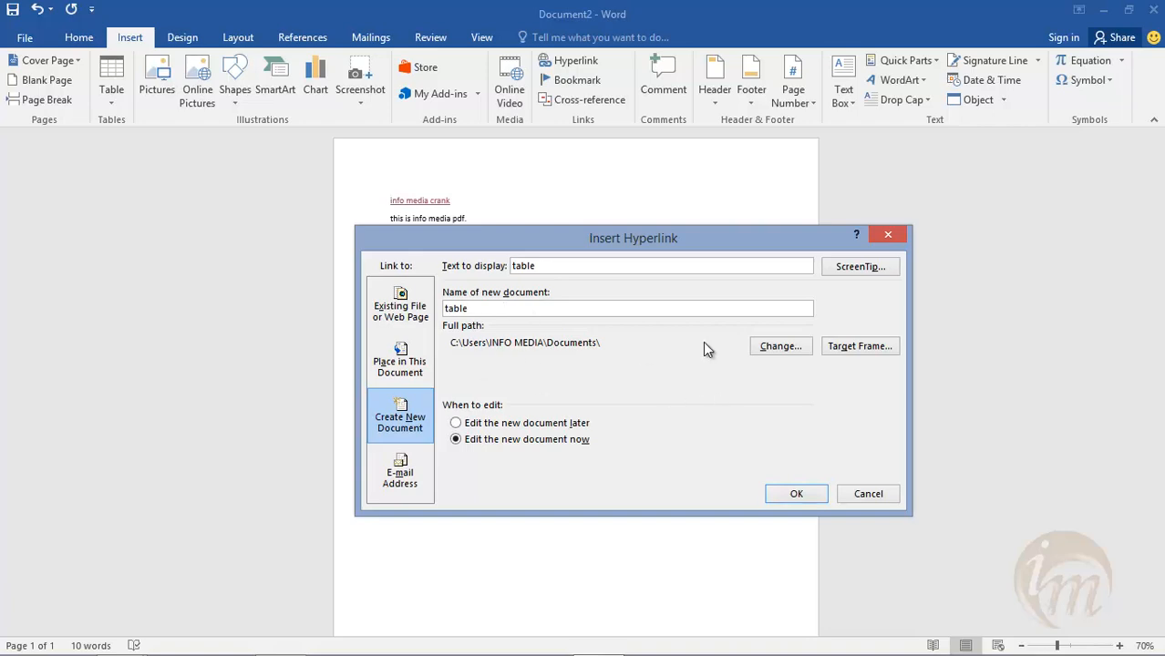
# - Set the new table document's location to the Desktop's info_media folder and create the hyperlink with the document opened for editing now
pyautogui.click(770, 347)
pyautogui.click(456, 364)
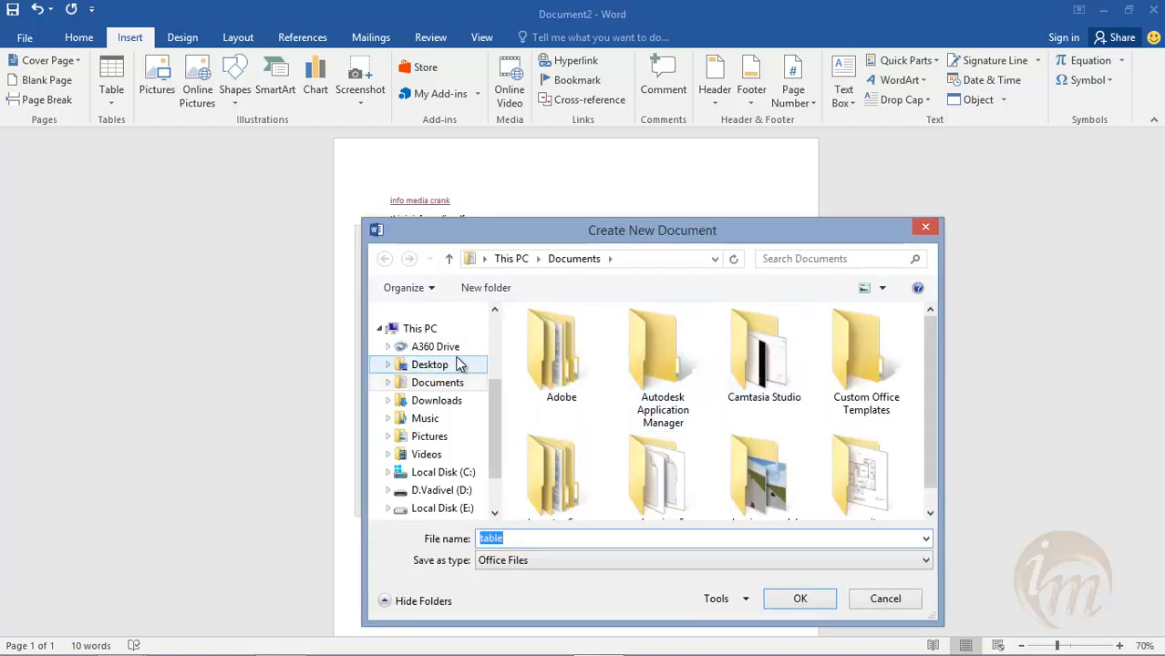
pyautogui.doubleClick(552, 366)
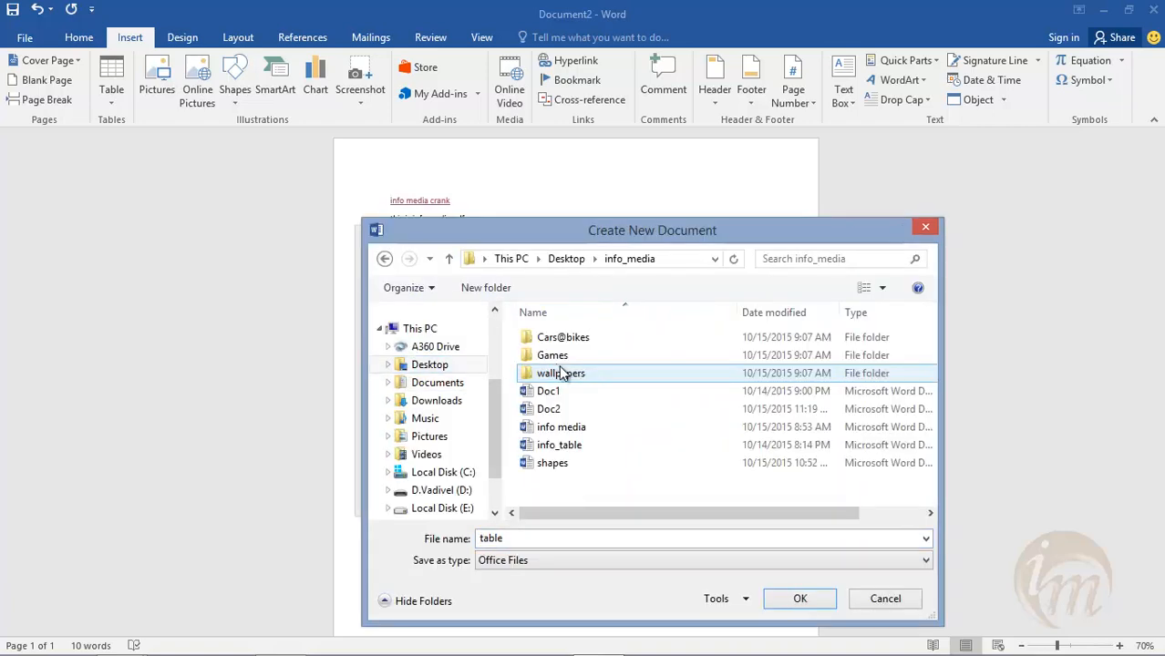
pyautogui.click(799, 598)
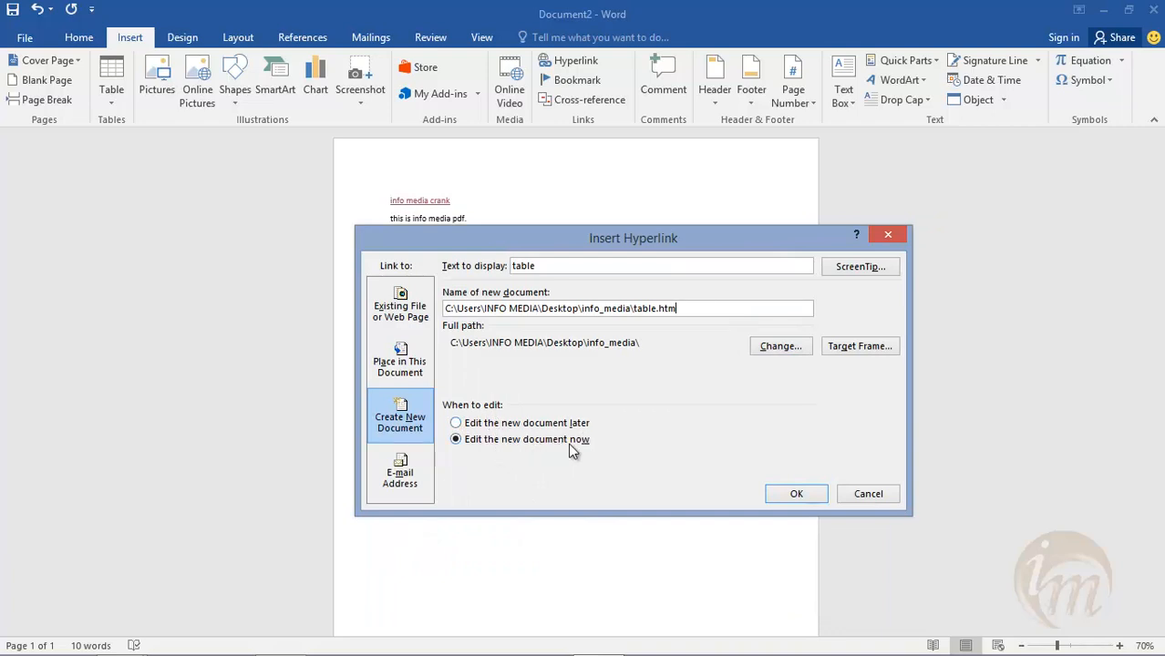
pyautogui.click(820, 496)
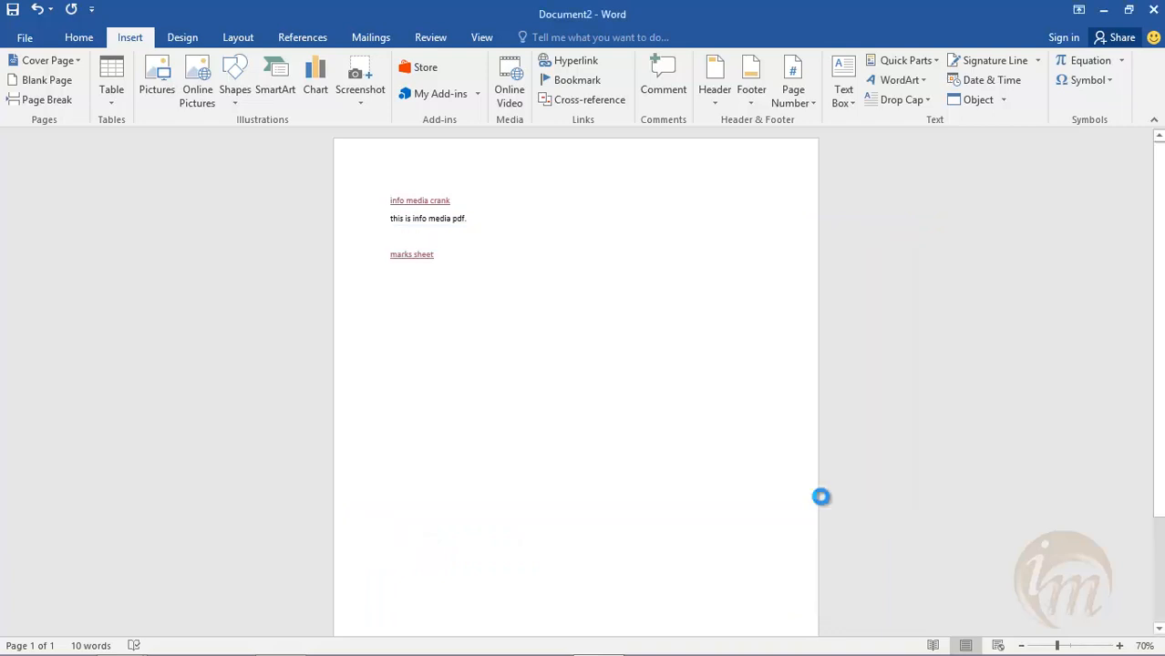
# - Enter the lines "Microsoft office", "Ms word" and "Info media" in the new table document, saving the changes on closing it
pyautogui.click(1153, 139)
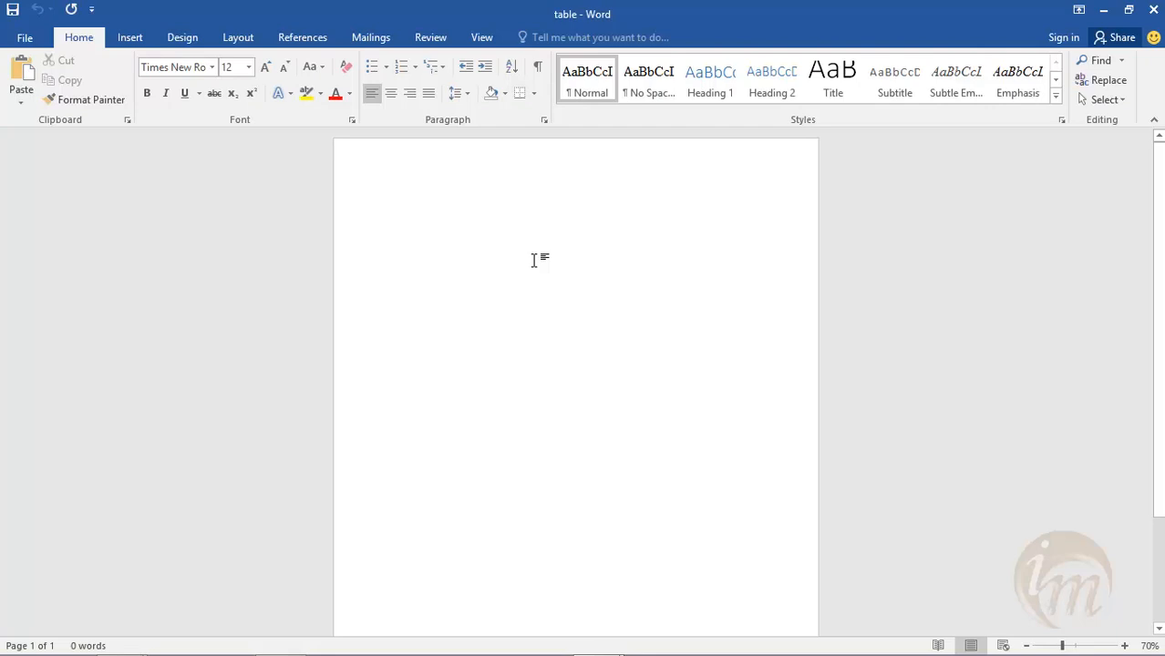
pyautogui.write('microsoft office')
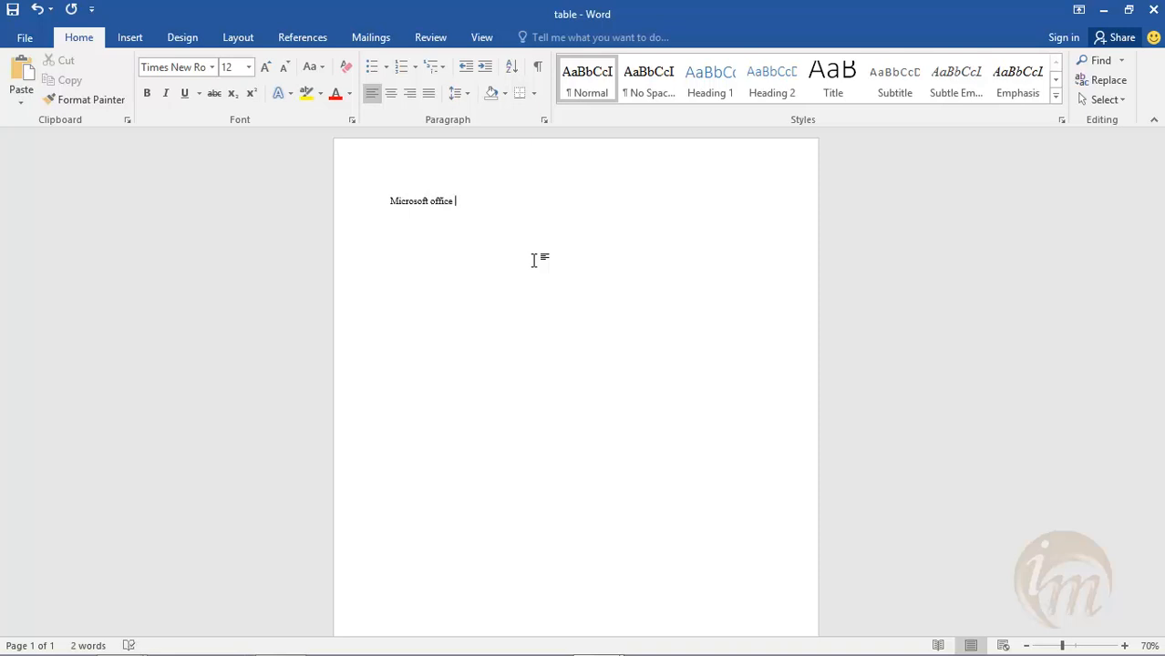
pyautogui.write('ms woinfo me')
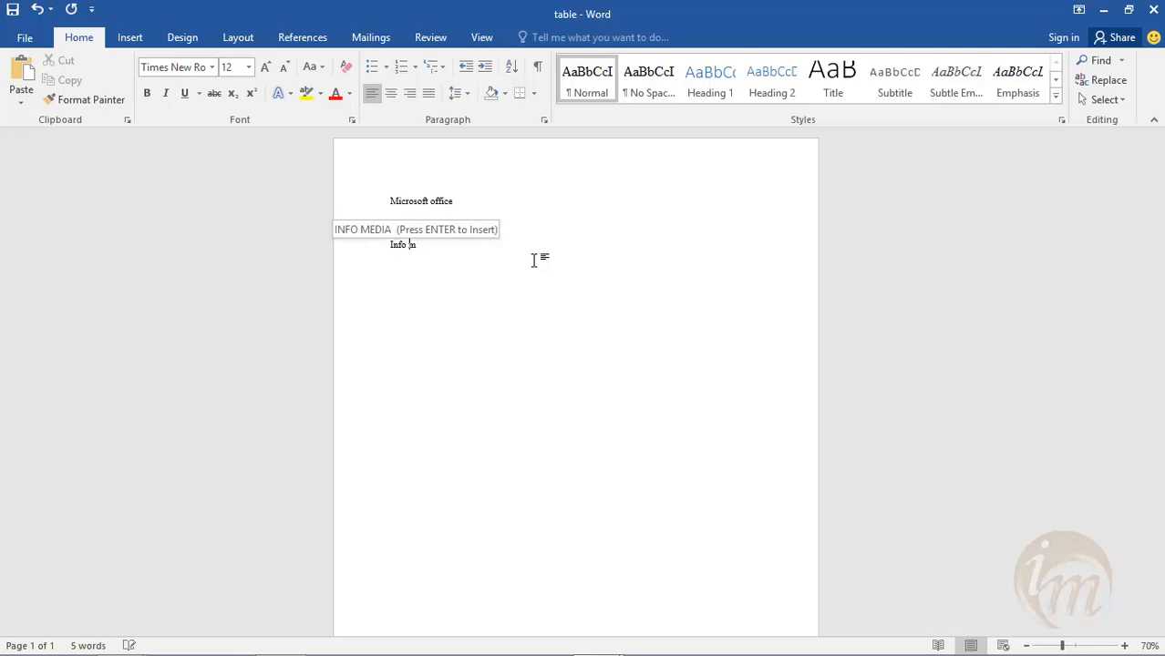
pyautogui.write('dia')
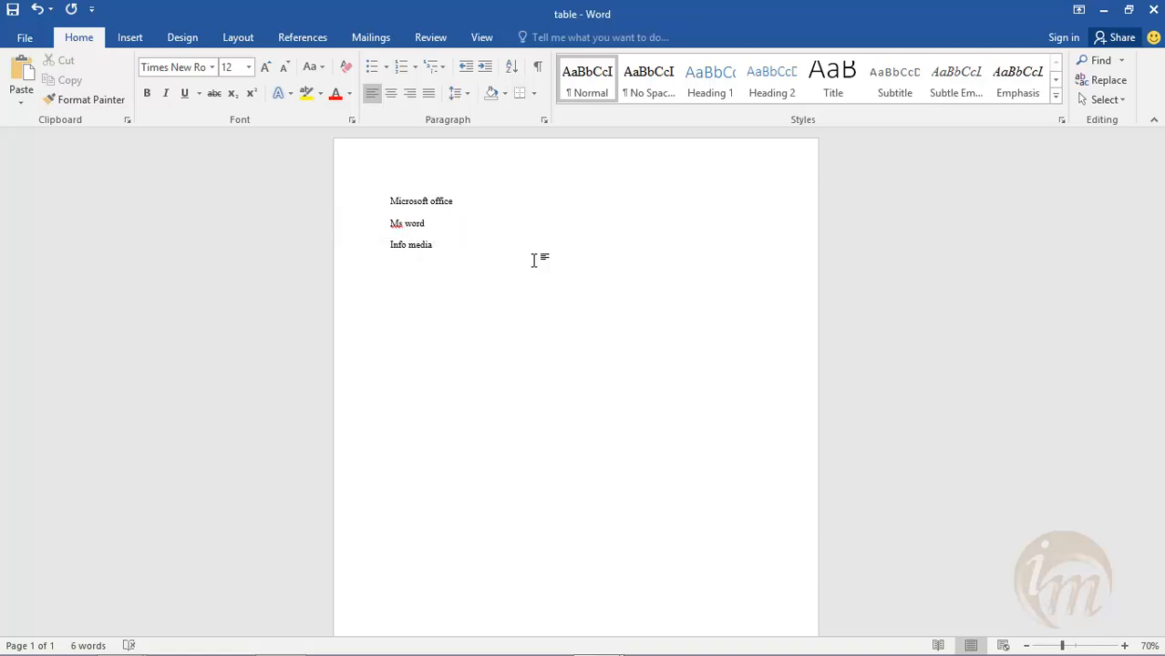
pyautogui.click(1152, 10)
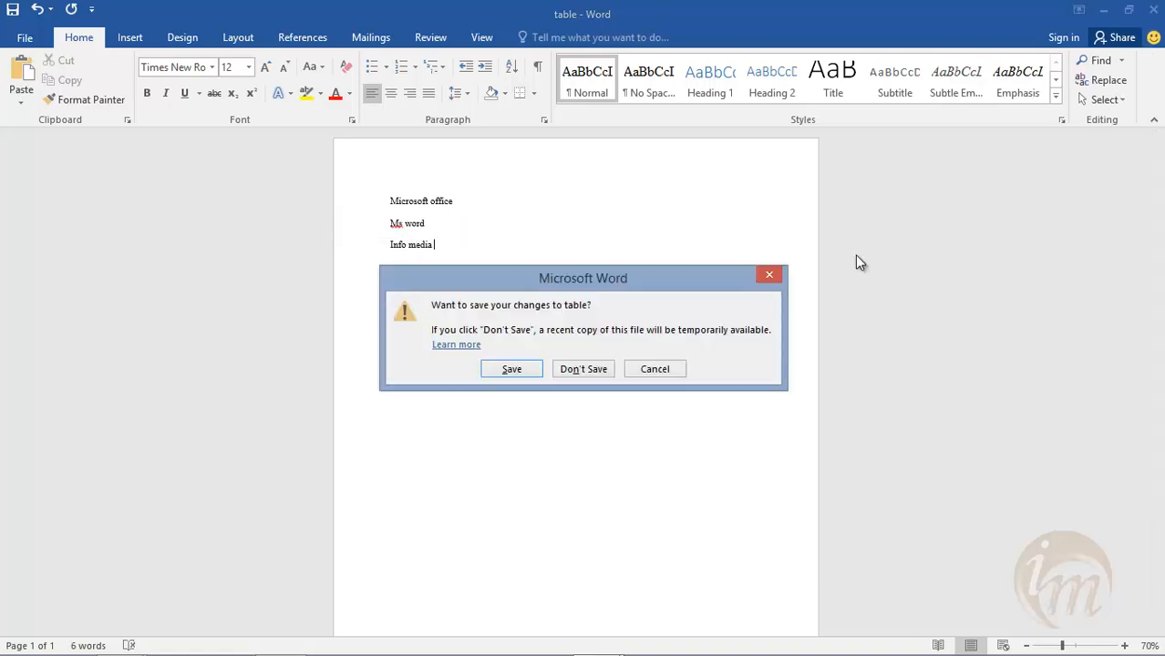
pyautogui.click(512, 371)
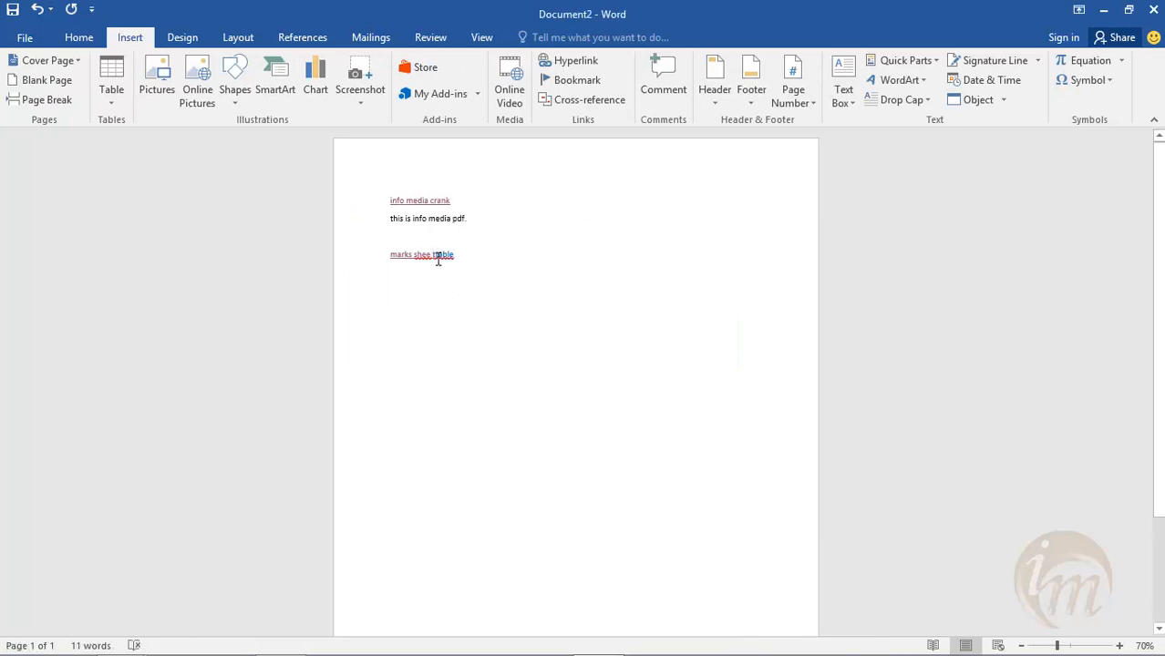
# - Correct the text and spacing between the marks sheet and table links, and test the table link, closing the opened document
pyautogui.press('BackSpace')
pyautogui.keyDown('ctrl'); pyautogui.click(447, 255); pyautogui.keyUp('ctrl')
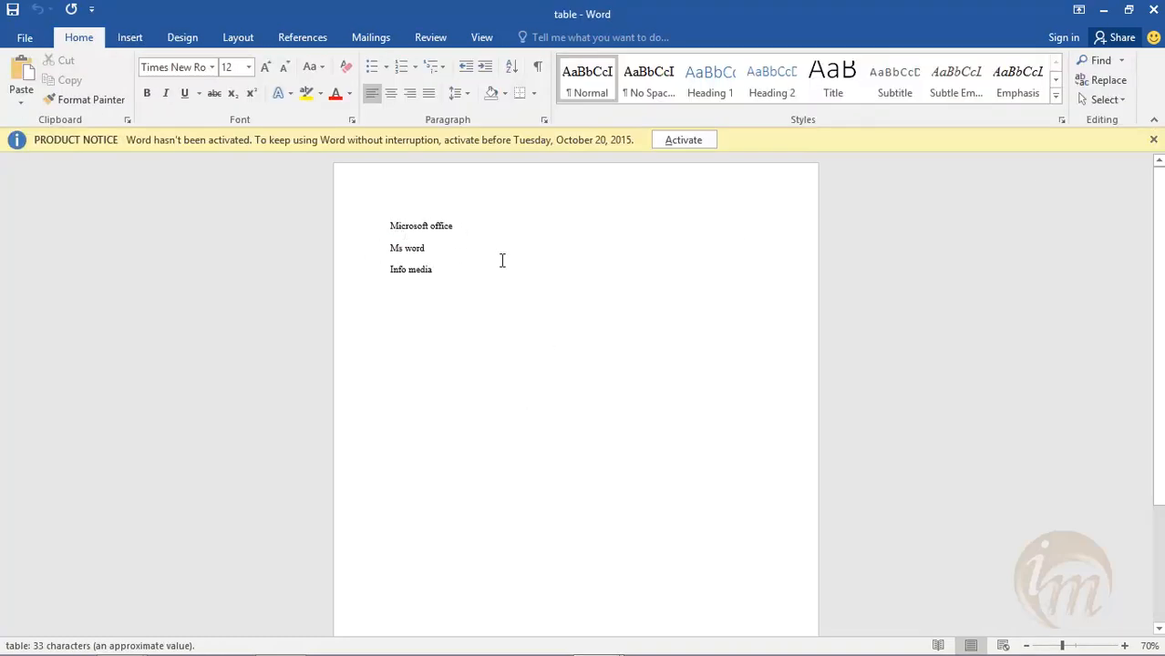
pyautogui.click(1153, 9)
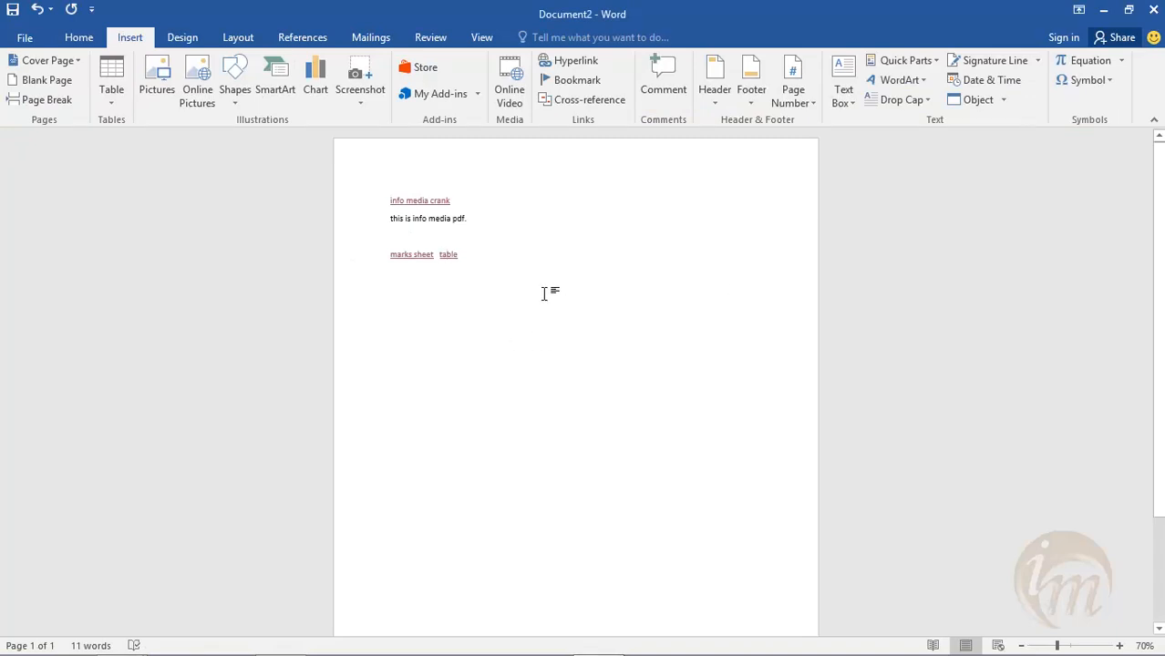
# - Examine the options for editing a new document now or later in the table link's hyperlink settings, leaving without changes
pyautogui.click(559, 63)
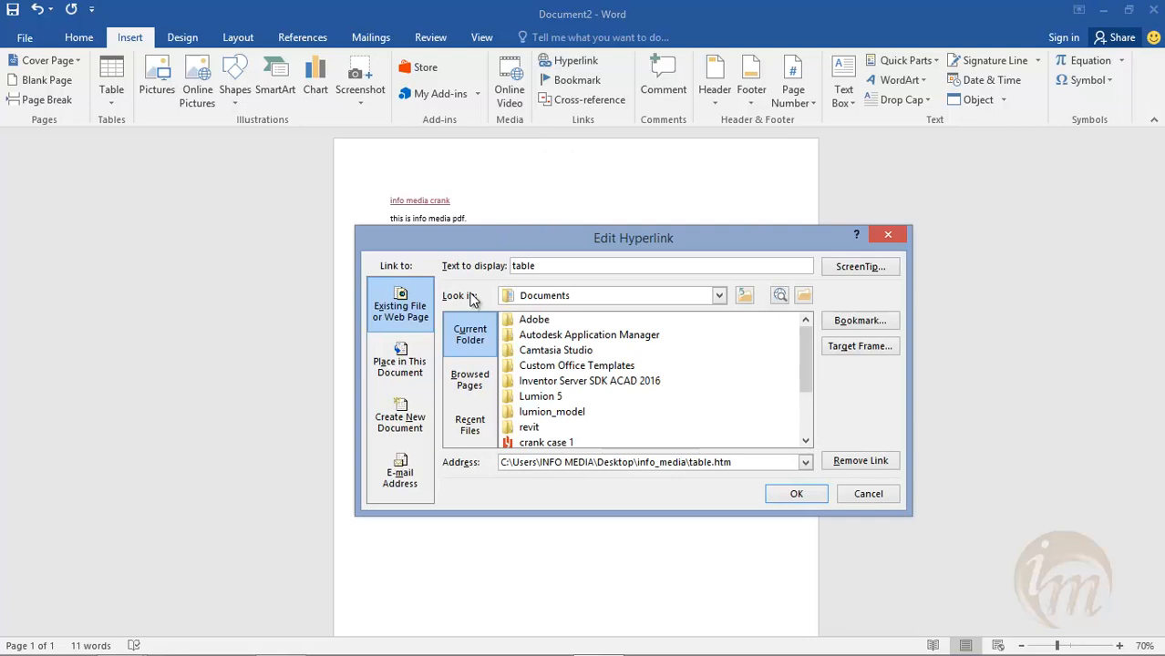
pyautogui.click(401, 417)
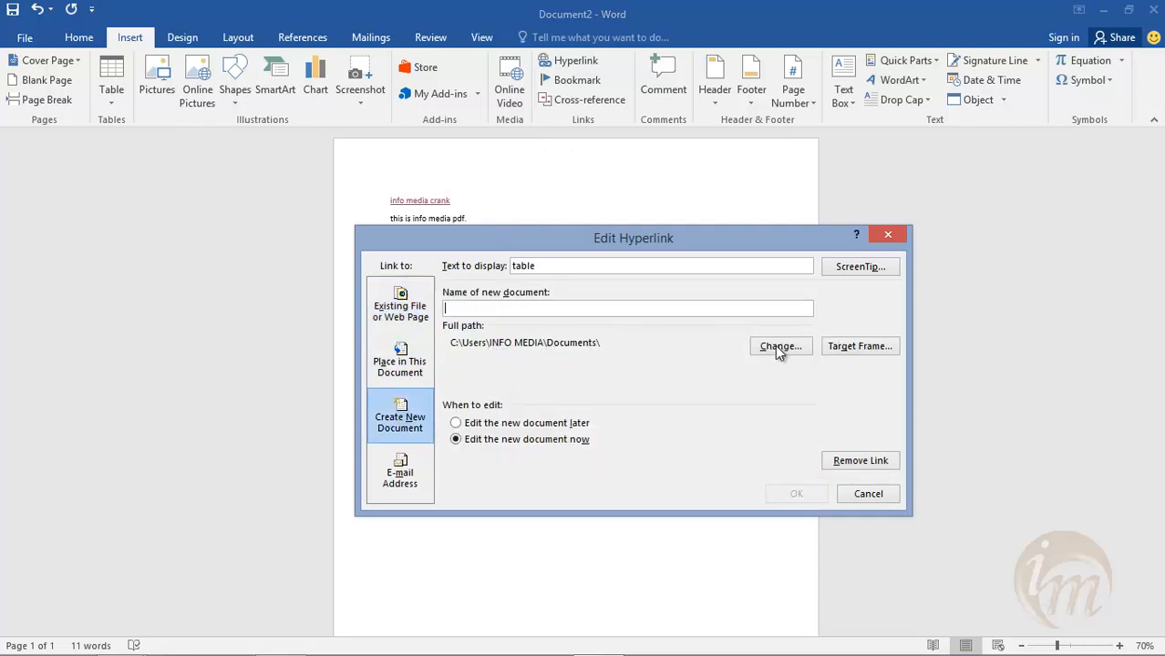
pyautogui.click(520, 424)
pyautogui.click(504, 443)
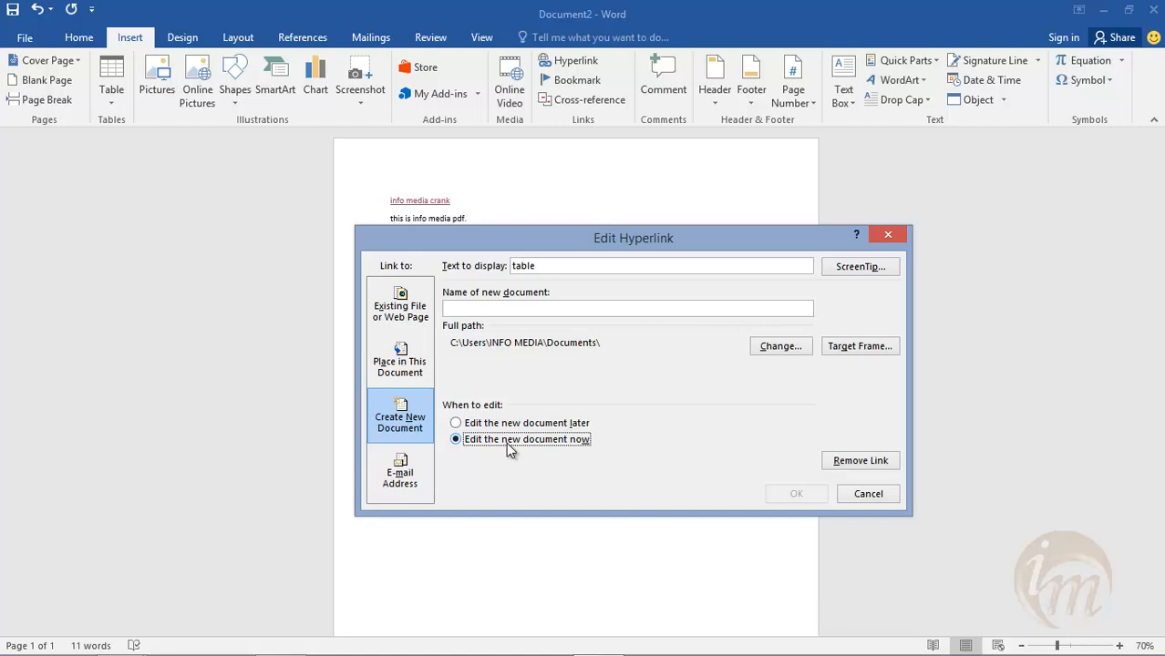
pyautogui.click(863, 498)
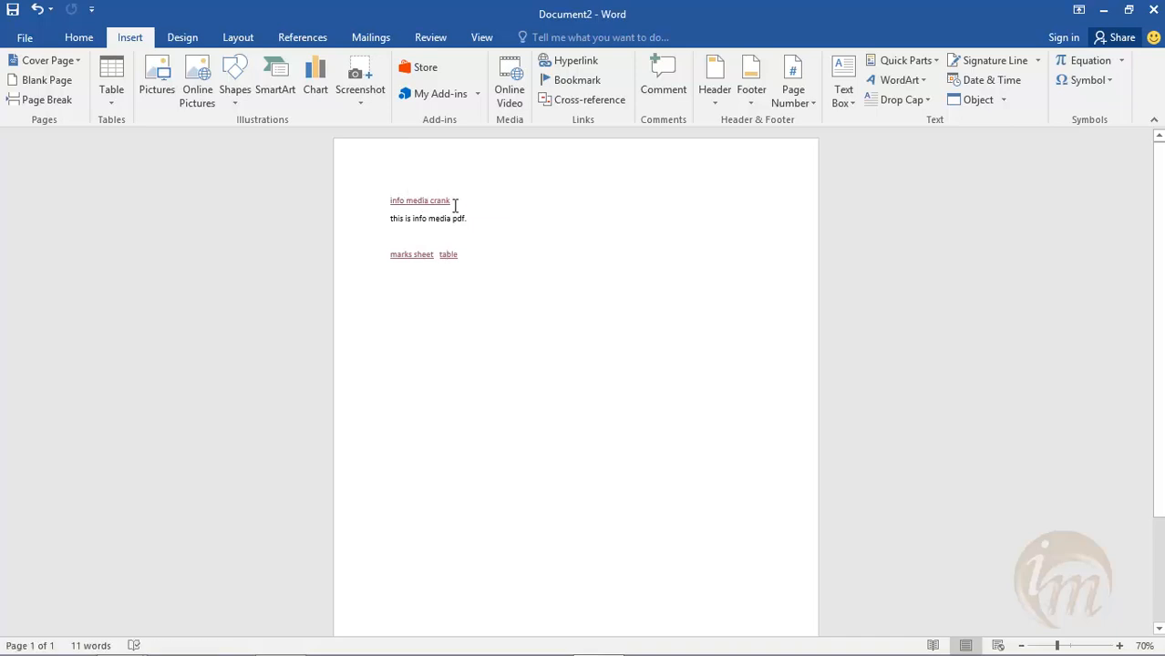
# - Remove the hyperlink from the "info media crank" text on the first line
pyautogui.click(443, 201)
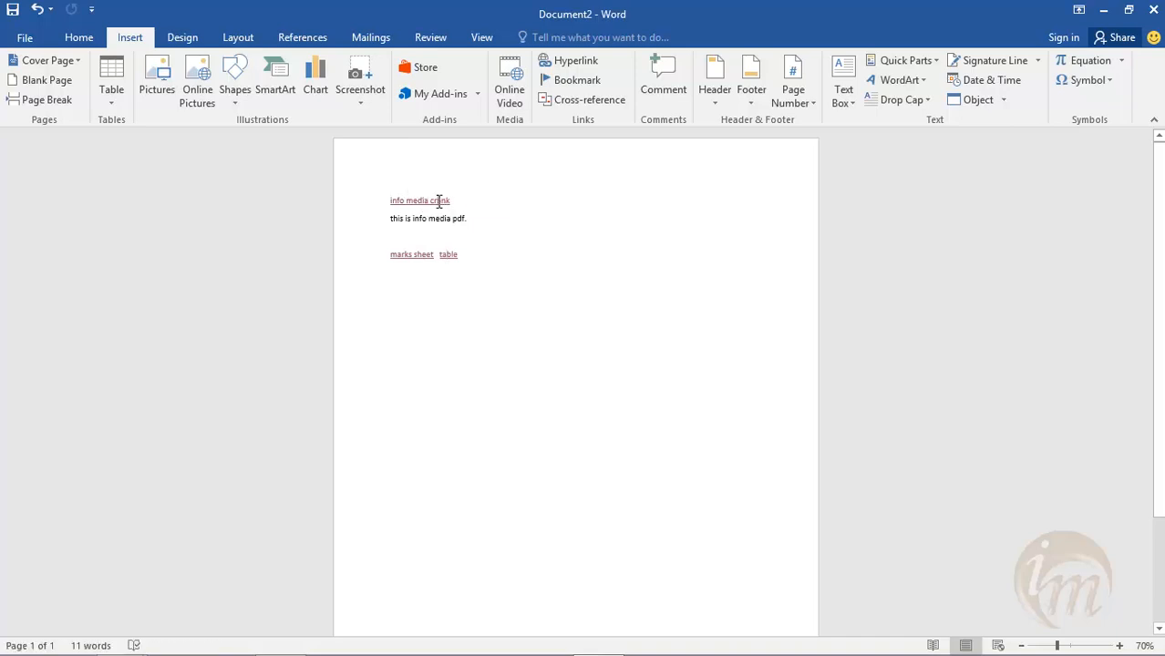
pyautogui.click(570, 60)
pyautogui.click(843, 460)
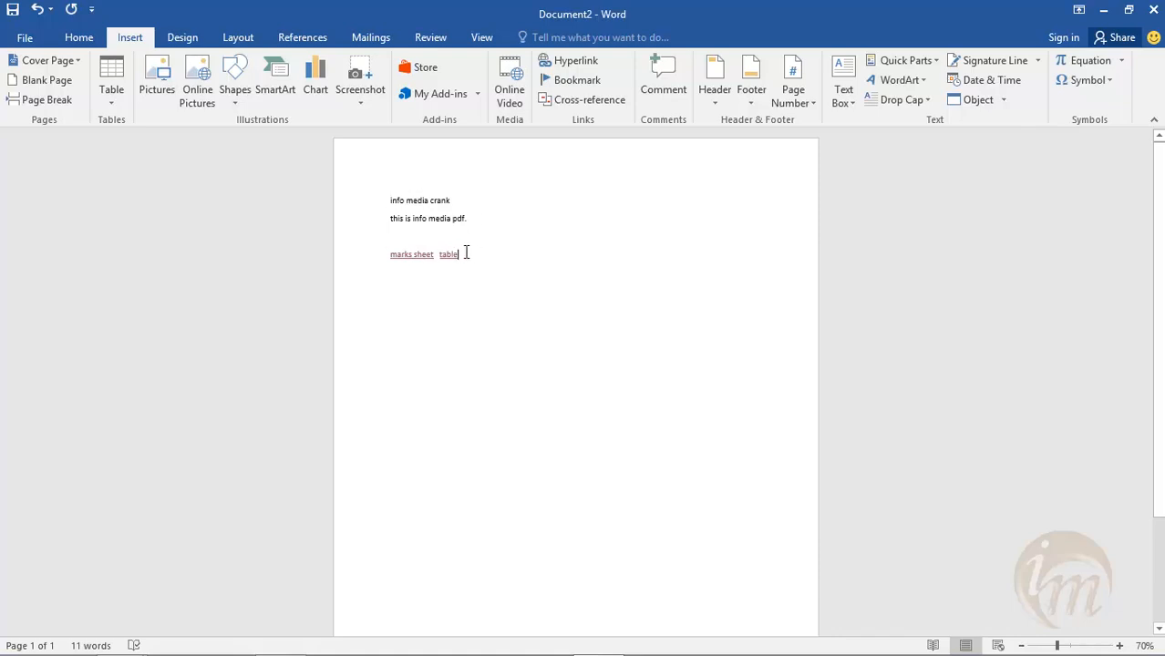
# - Add a comment reading "info table" to the table link
pyautogui.click(660, 89)
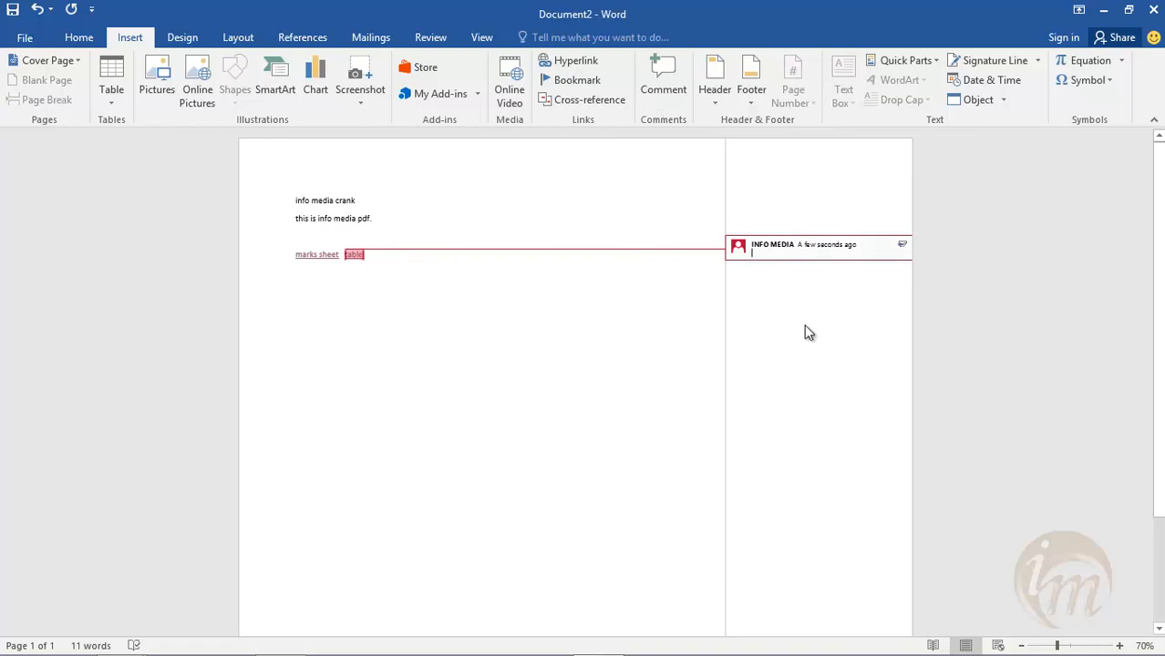
pyautogui.write('info table')
pyautogui.click(523, 468)
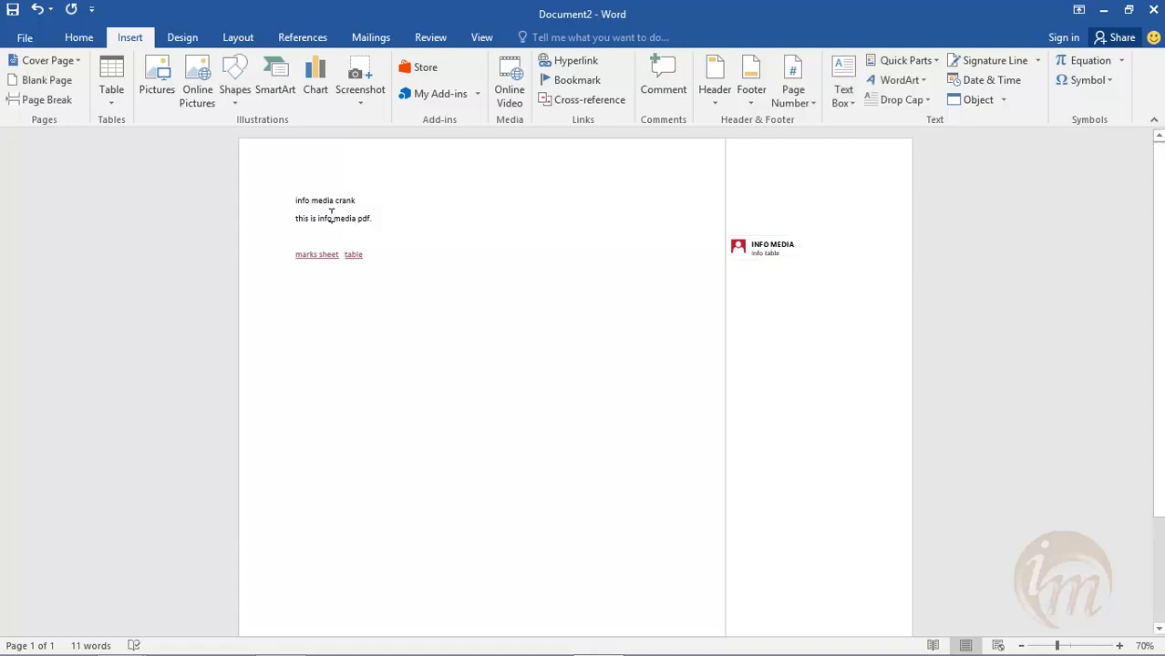
# - Add a comment reading "Best media" to the words "is info media" in the second line
pyautogui.moveTo(311, 219); pyautogui.dragTo(357, 219)
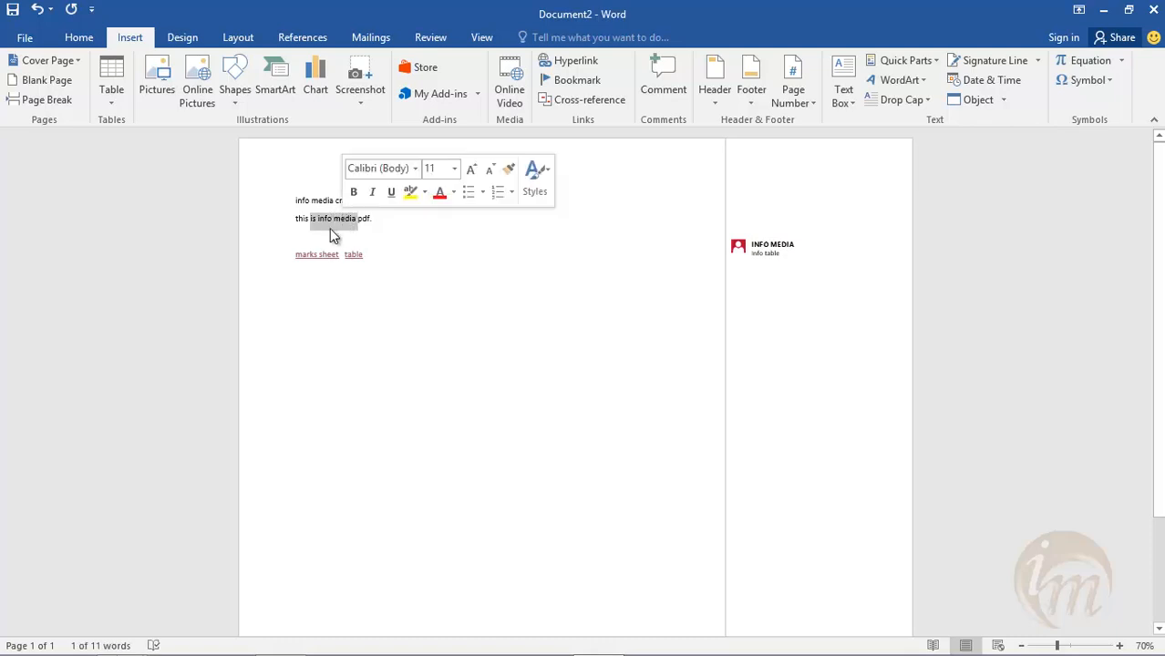
pyautogui.click(645, 92)
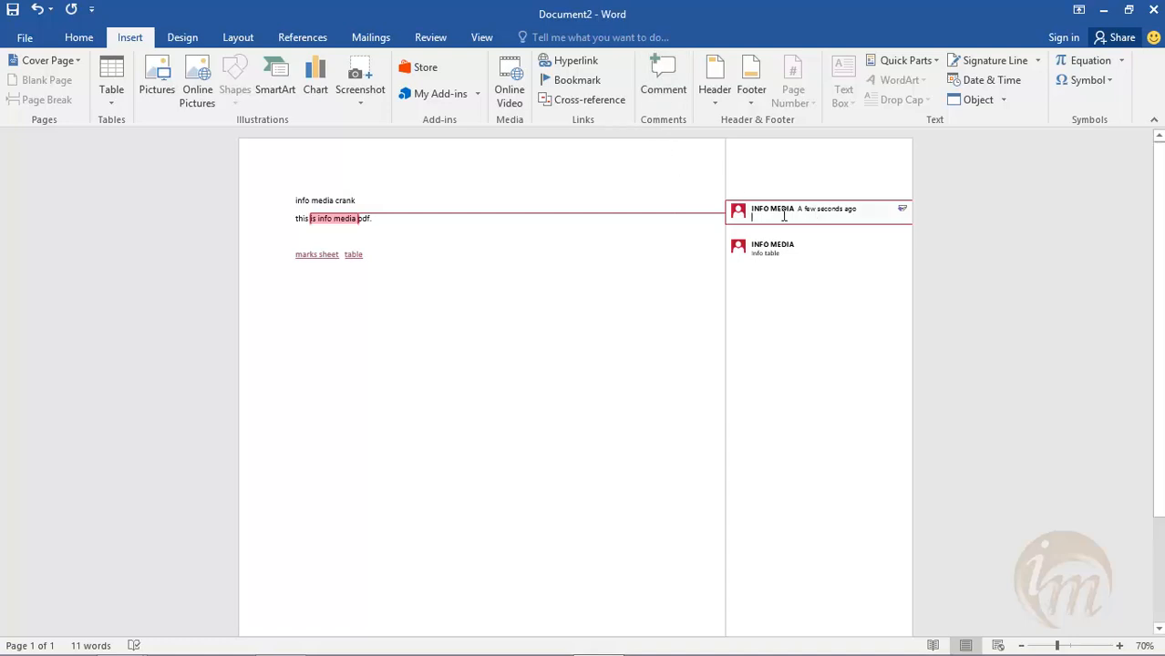
pyautogui.write('be')
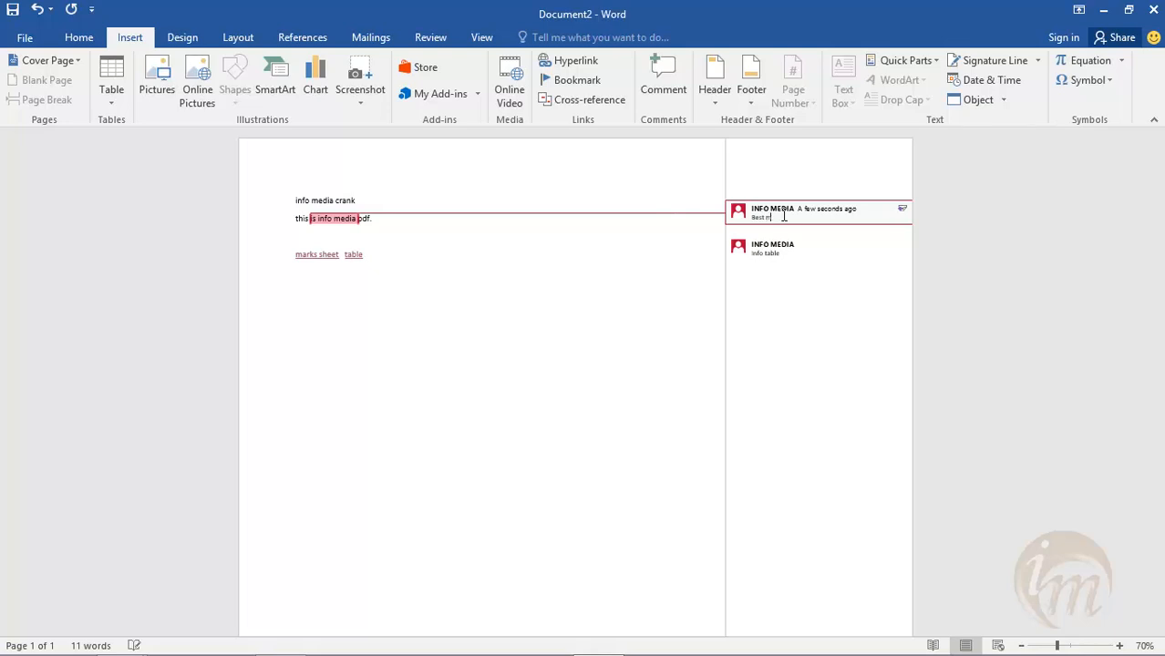
pyautogui.click(575, 295)
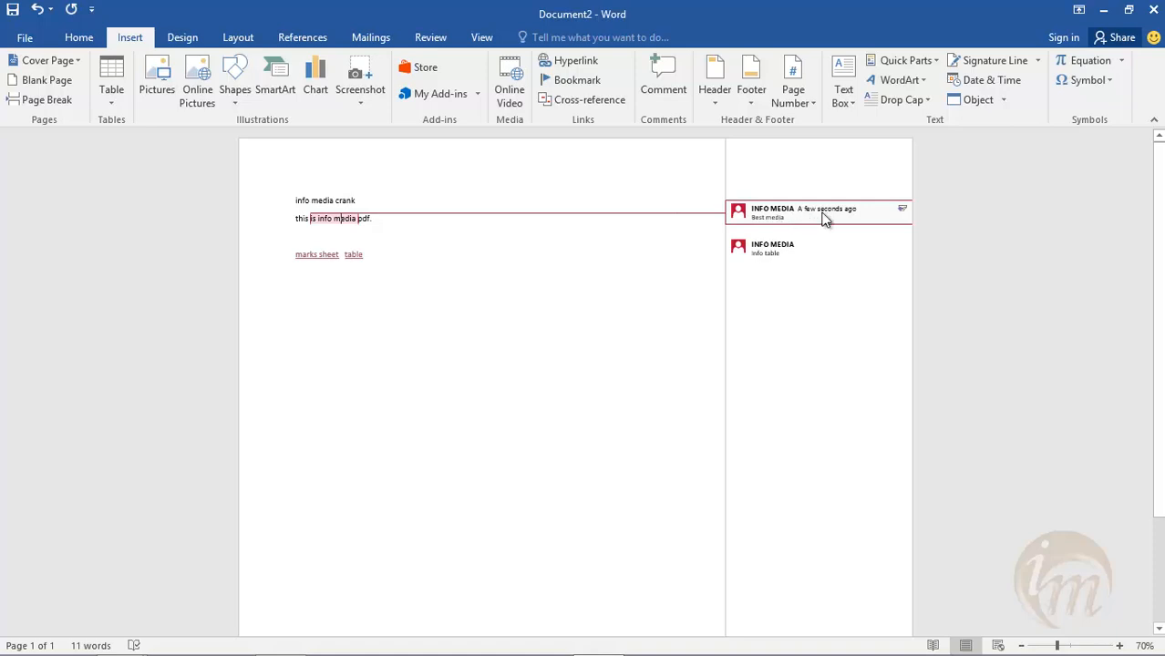
# - Delete the "info table" comment attached to the table link
pyautogui.click(782, 257)
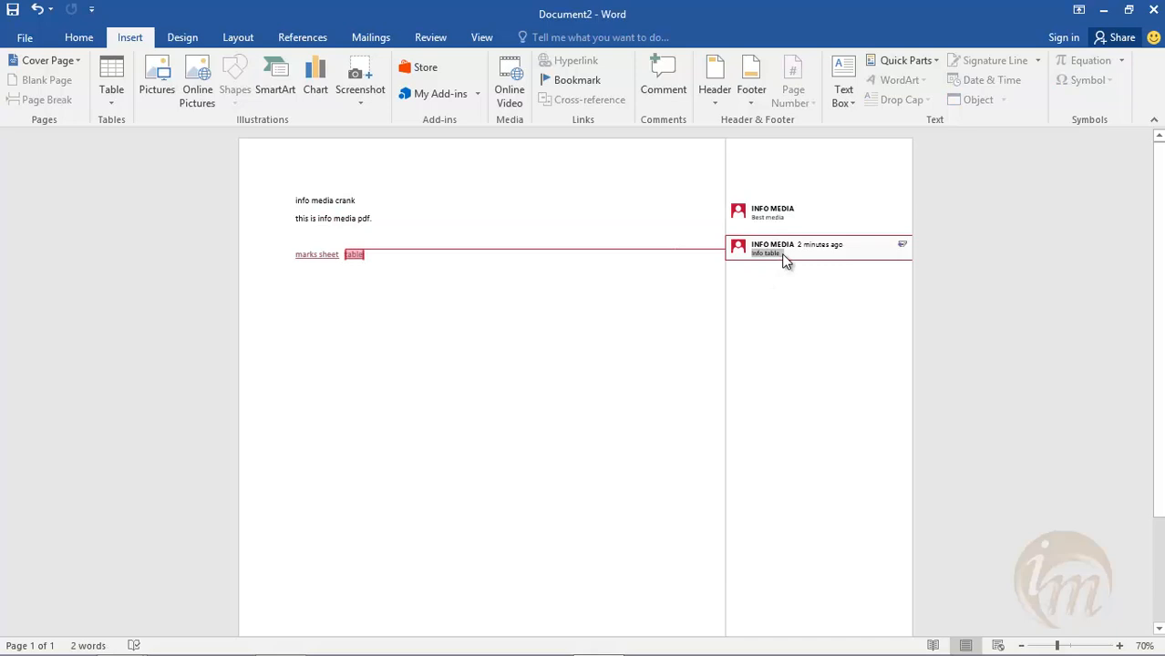
pyautogui.rightClick(783, 260)
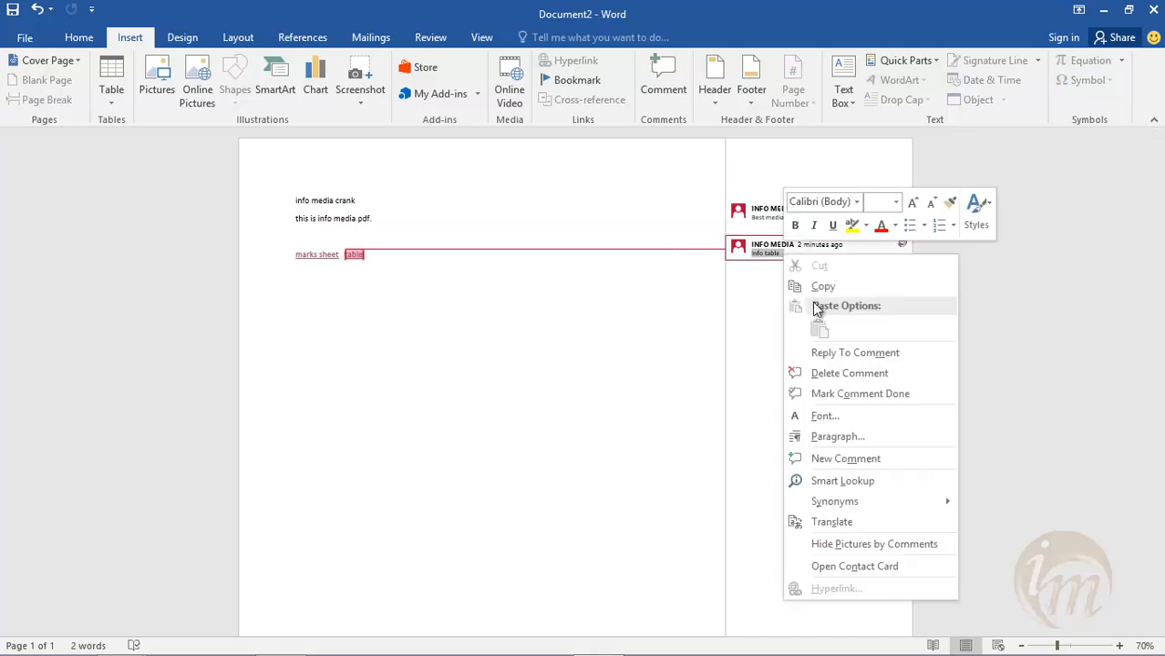
pyautogui.click(849, 374)
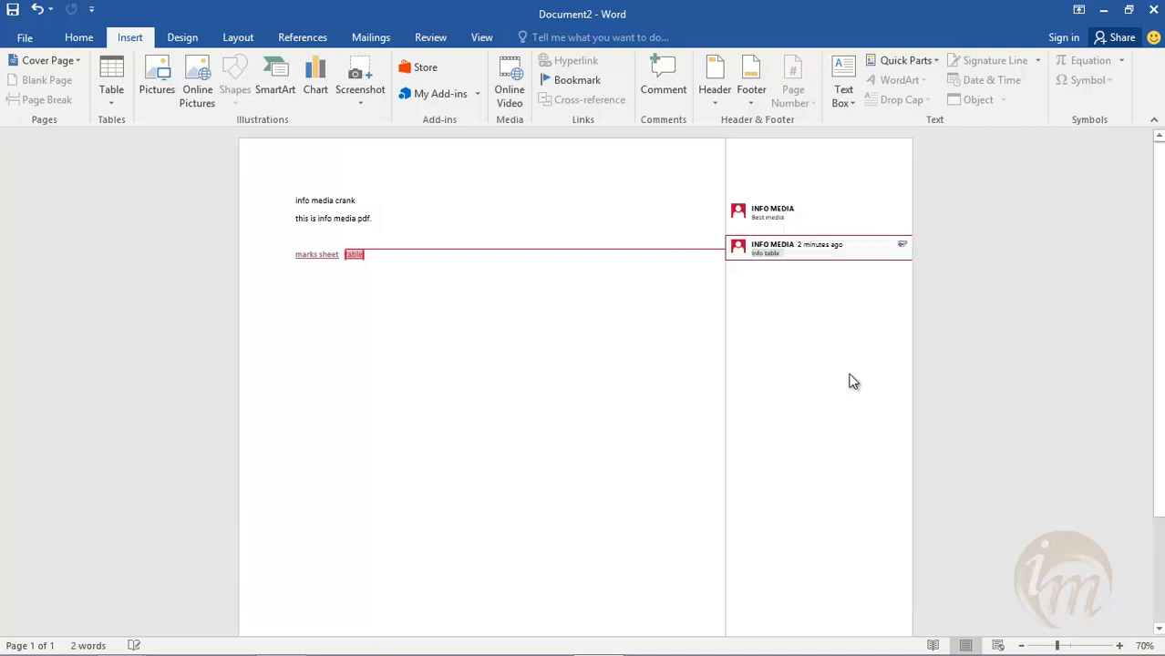
# - Mark the "Best media" comment as done
pyautogui.click(775, 217)
pyautogui.rightClick(775, 217)
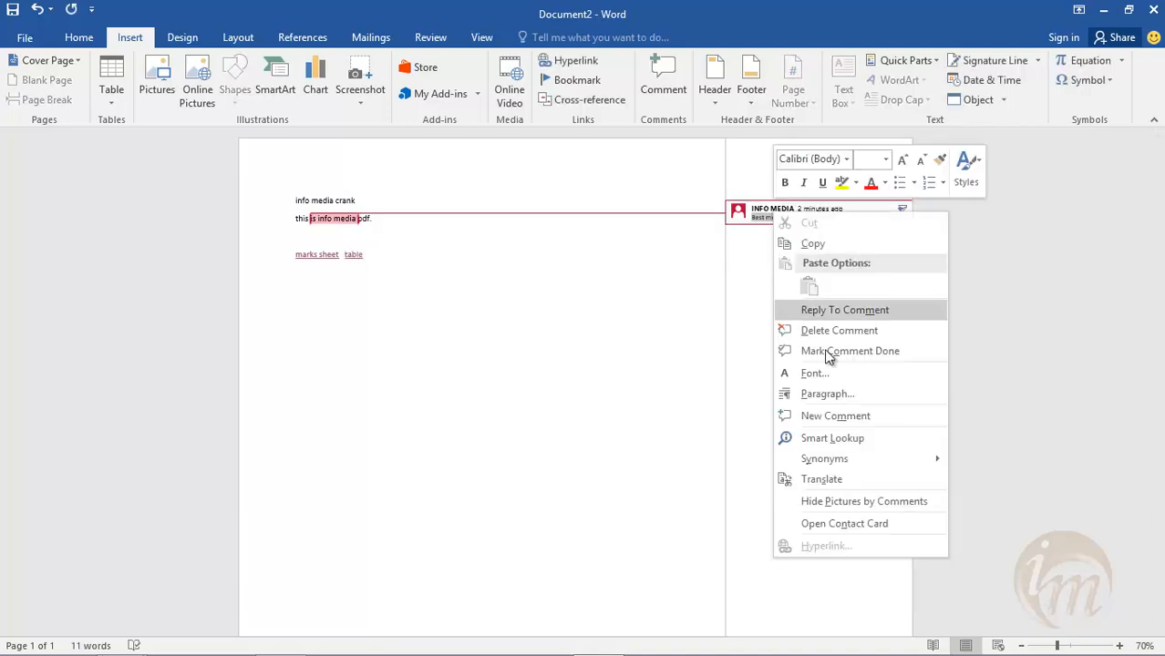
pyautogui.click(826, 355)
pyautogui.click(652, 357)
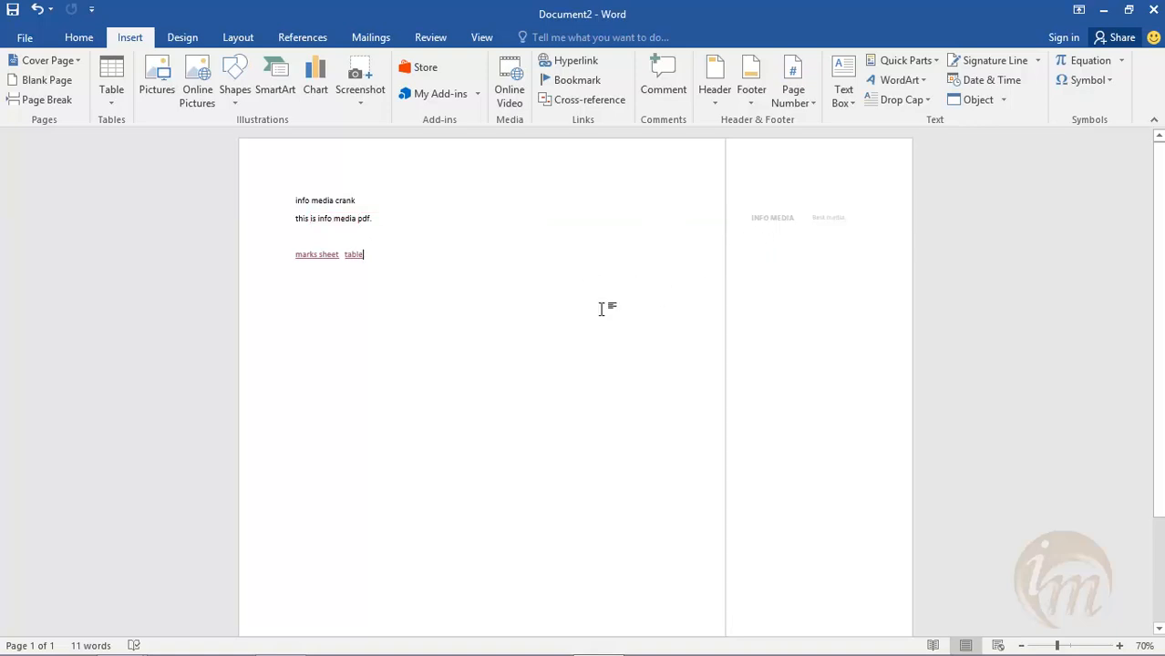
pyautogui.click(334, 222)
pyautogui.moveTo(335, 222); pyautogui.dragTo(310, 221)
pyautogui.click(594, 297)
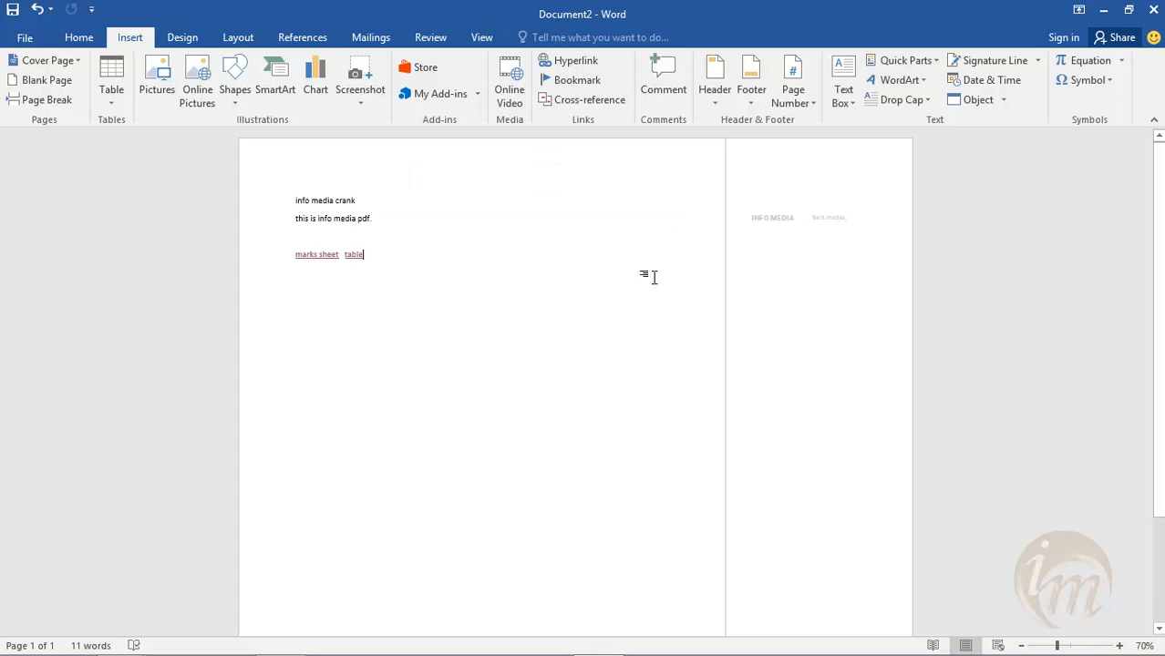
# - Delete the completed "Best media" comment from the second line
pyautogui.click(788, 214)
pyautogui.rightClick(785, 211)
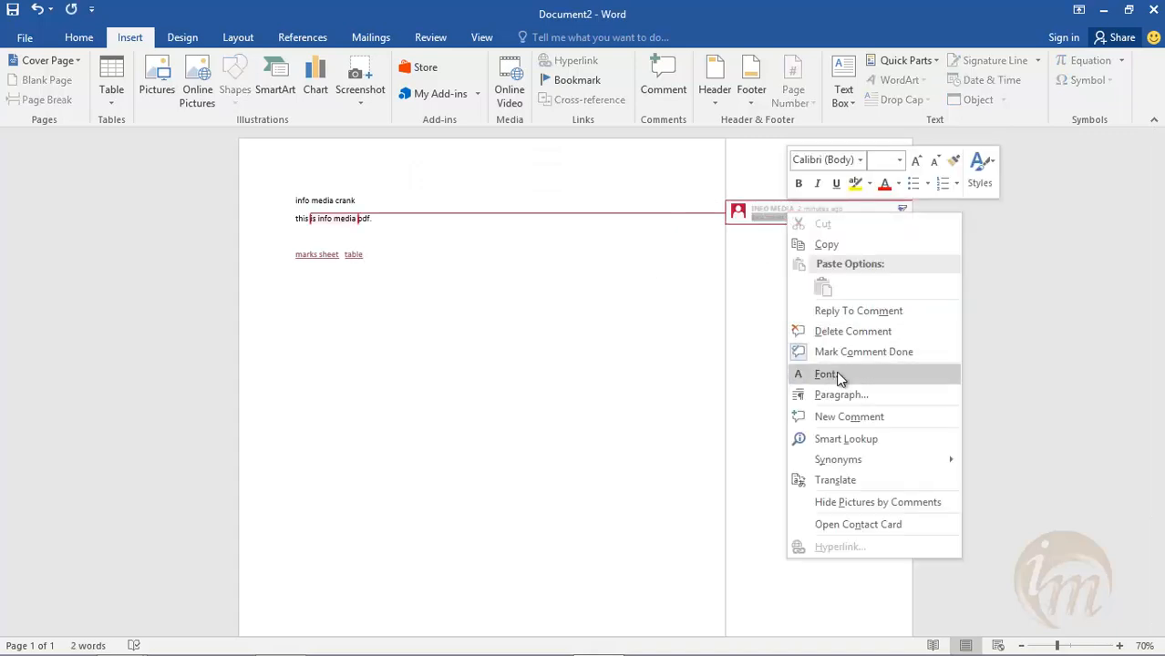
pyautogui.click(846, 330)
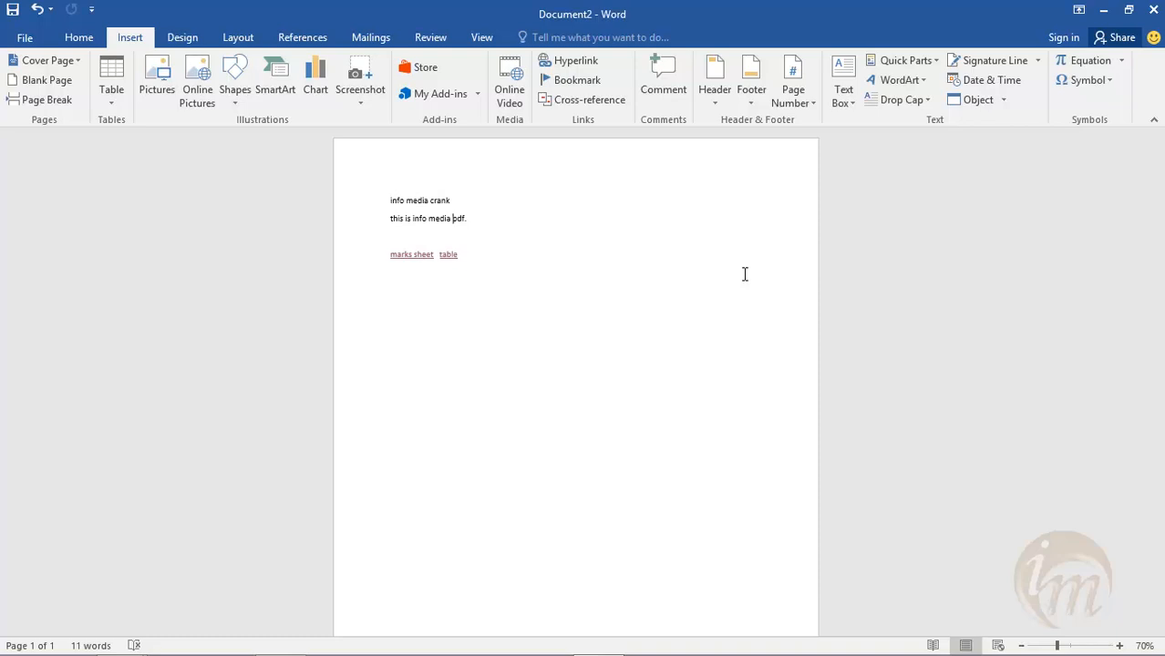
# - Open the existing info media document and look through its two pages
pyautogui.click(26, 37)
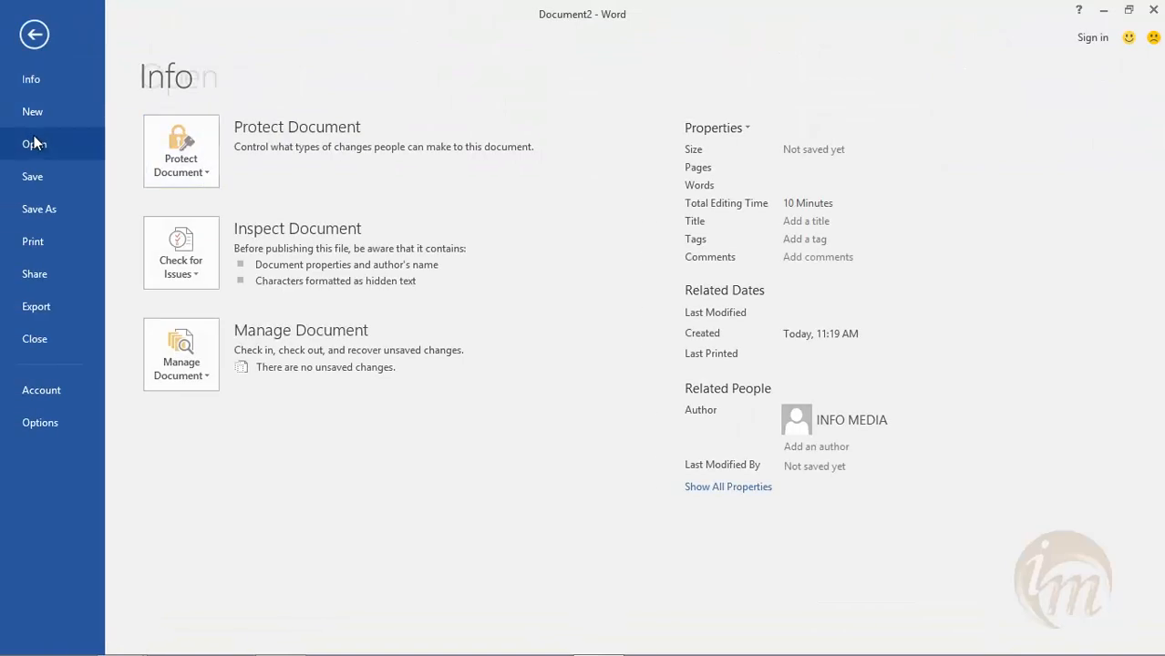
pyautogui.click(36, 144)
pyautogui.click(610, 313)
pyautogui.scroll(-8, 591, 330)
pyautogui.scroll(-3, 590, 334)
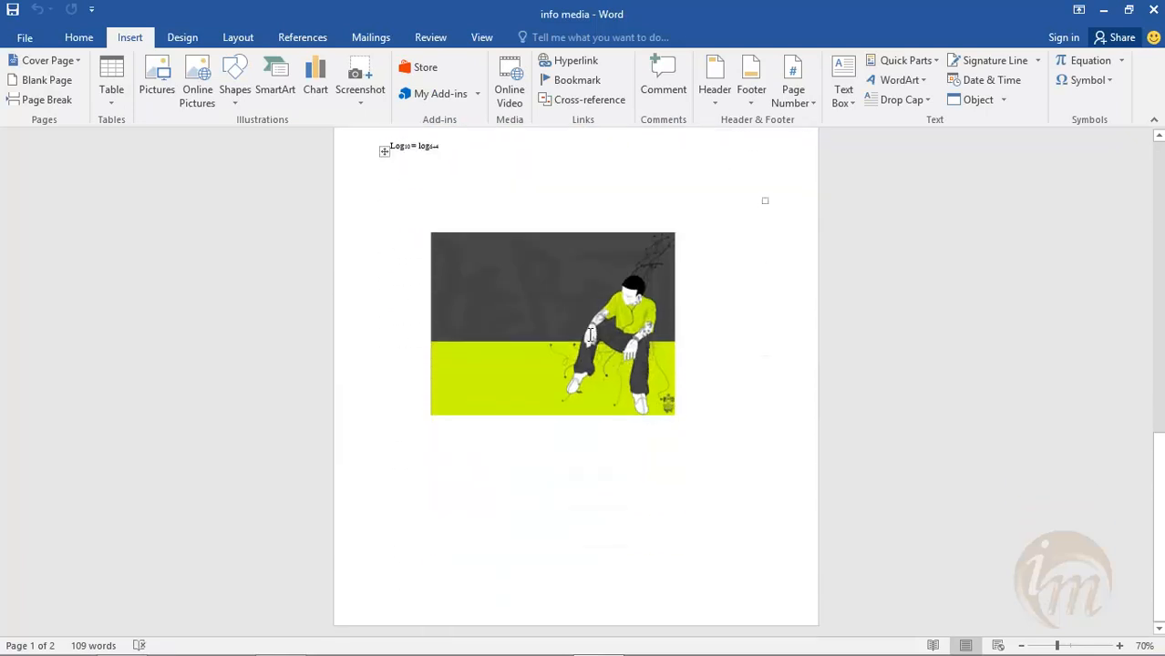
pyautogui.scroll(6, 589, 334)
pyautogui.scroll(1, 590, 334)
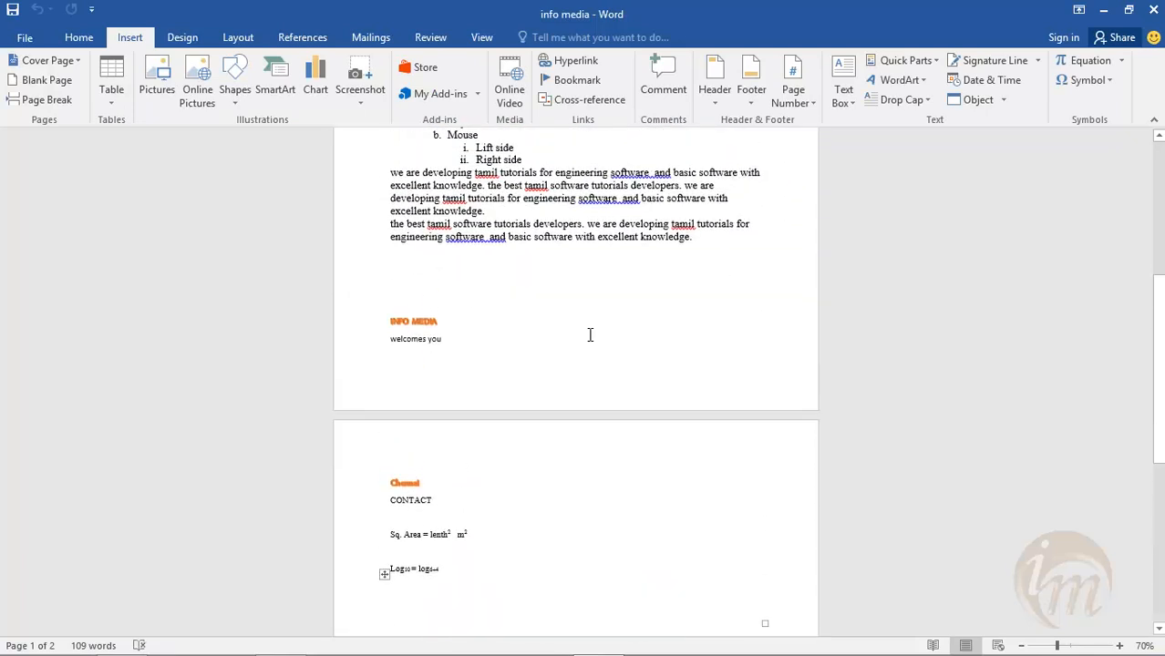
pyautogui.scroll(6, 590, 335)
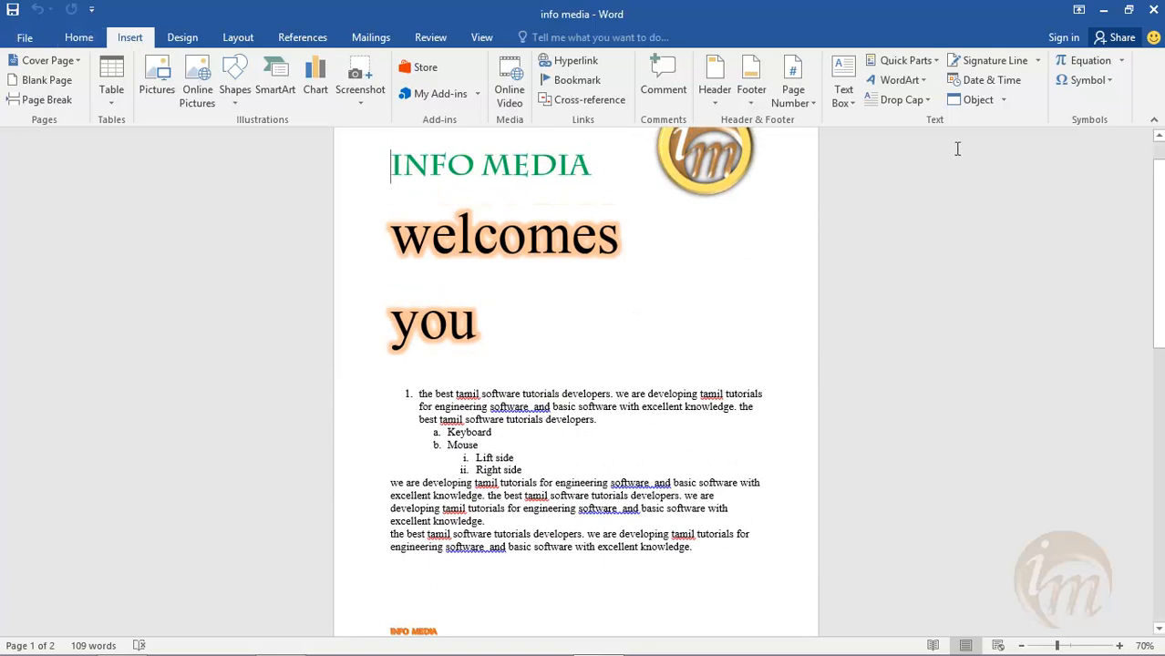
# - Insert the Banded header with INFO MEDIA as its document title and return to the document body
pyautogui.click(721, 101)
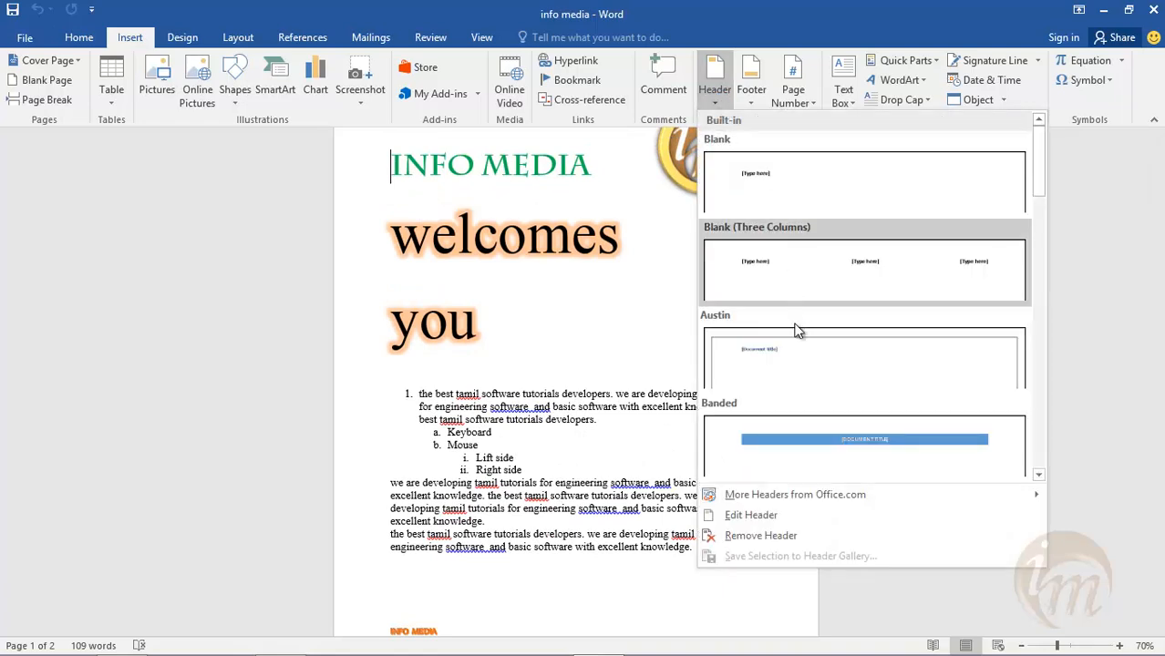
pyautogui.click(803, 448)
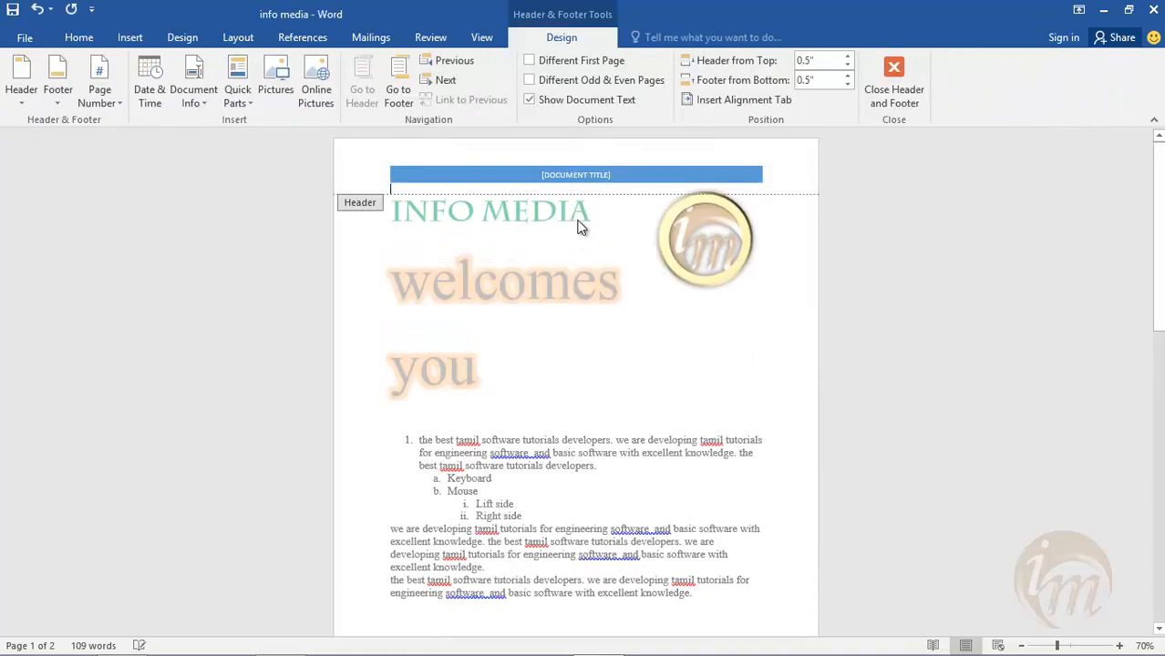
pyautogui.click(562, 174)
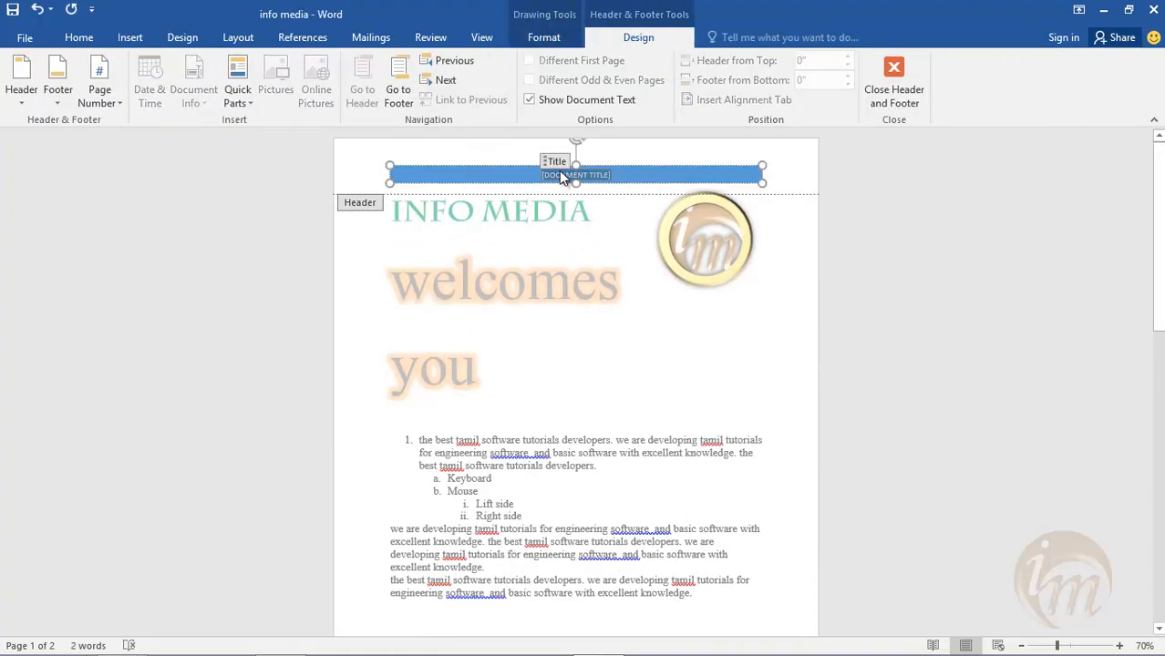
pyautogui.write('INFO M')
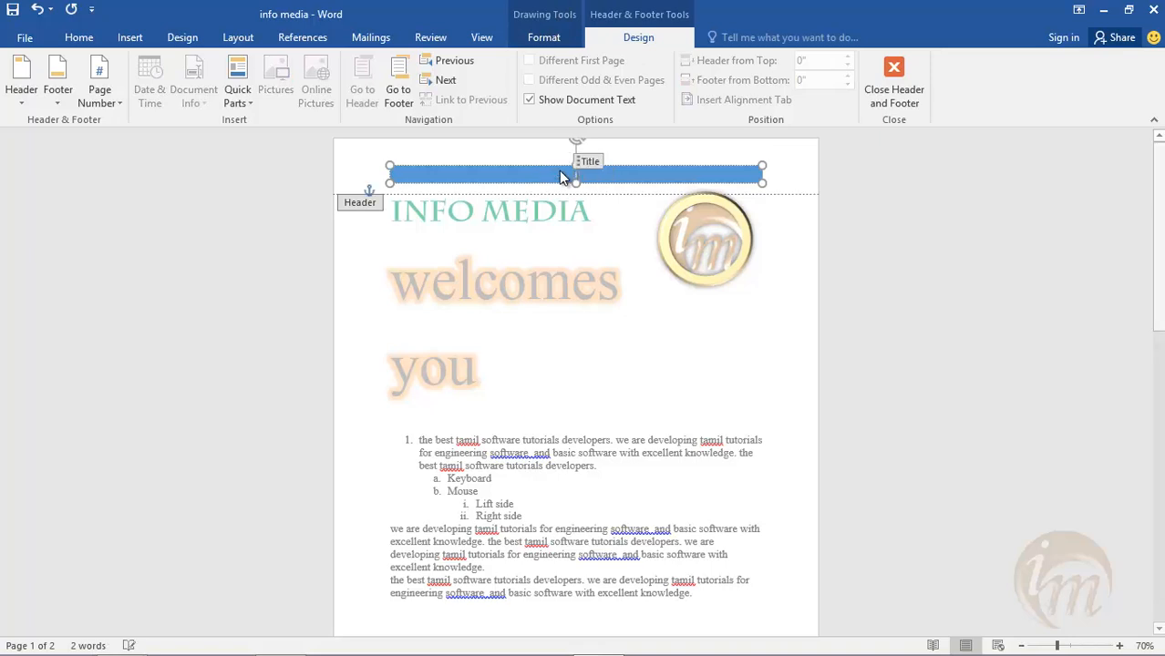
pyautogui.write('EDIA')
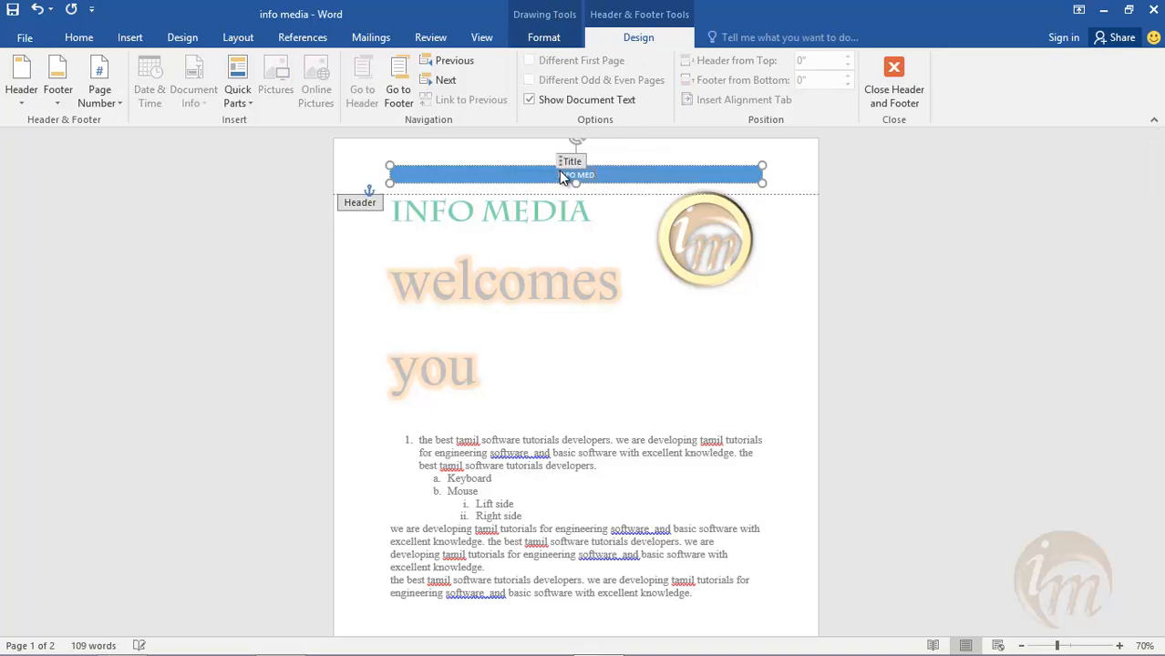
pyautogui.click(891, 89)
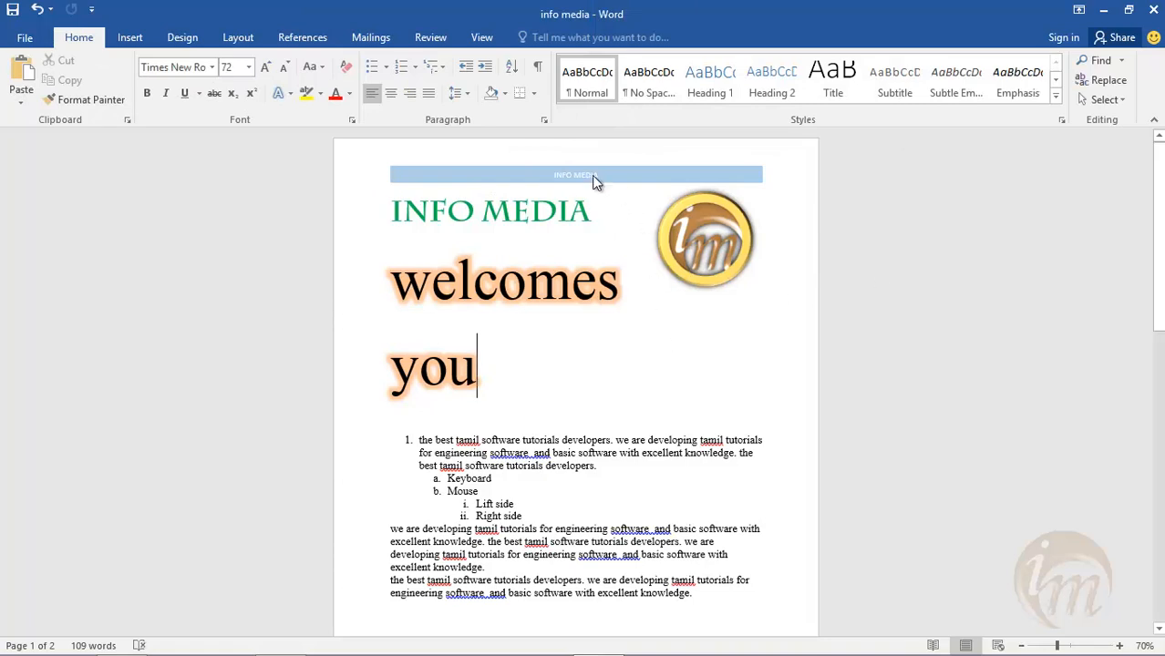
# - Add blank lines below the picture on page 2 until a third page starts, and check its header
pyautogui.scroll(-10, 599, 294)
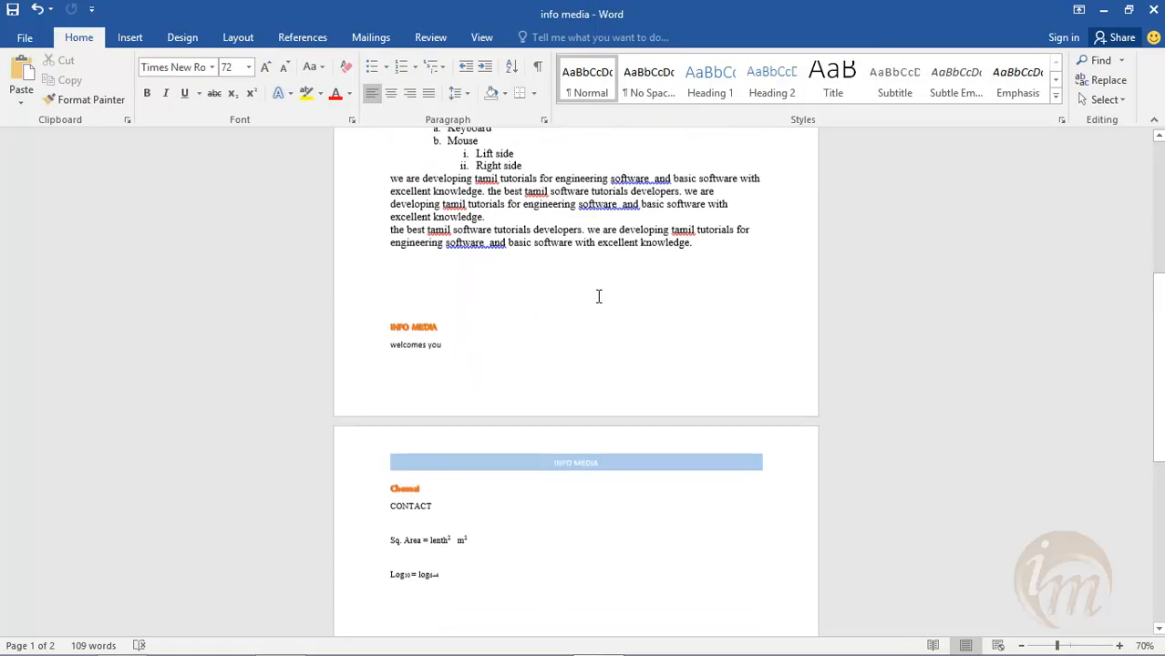
pyautogui.scroll(2, 607, 346)
pyautogui.scroll(-1, 605, 341)
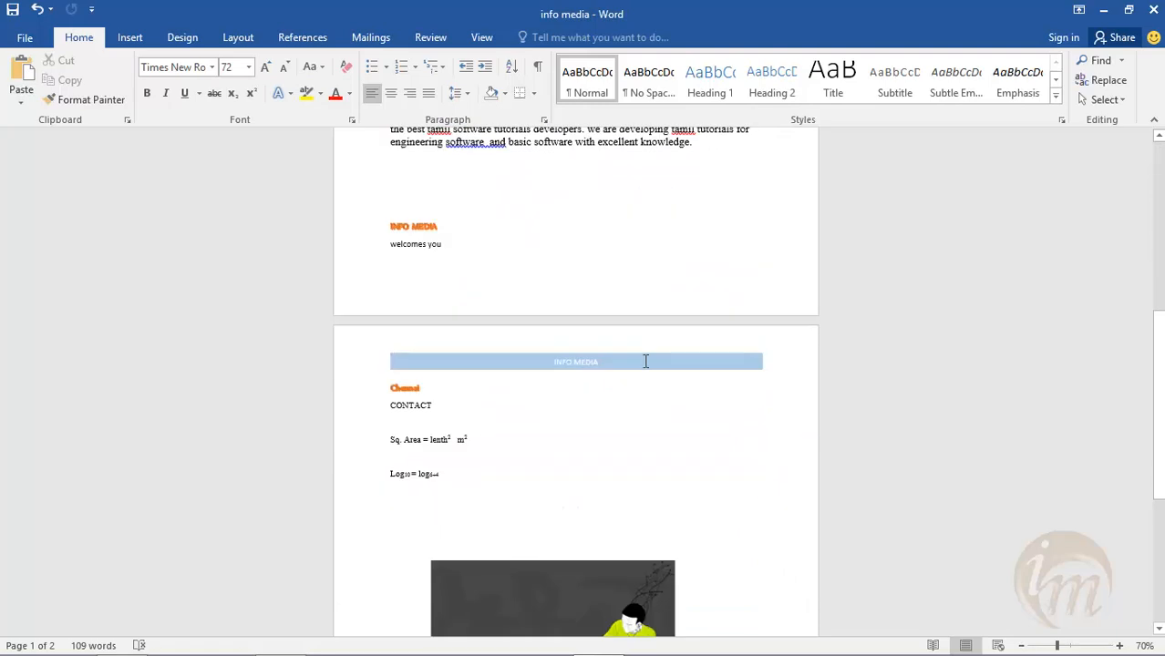
pyautogui.scroll(3, 638, 360)
pyautogui.scroll(-2, 602, 365)
pyautogui.scroll(-8, 602, 366)
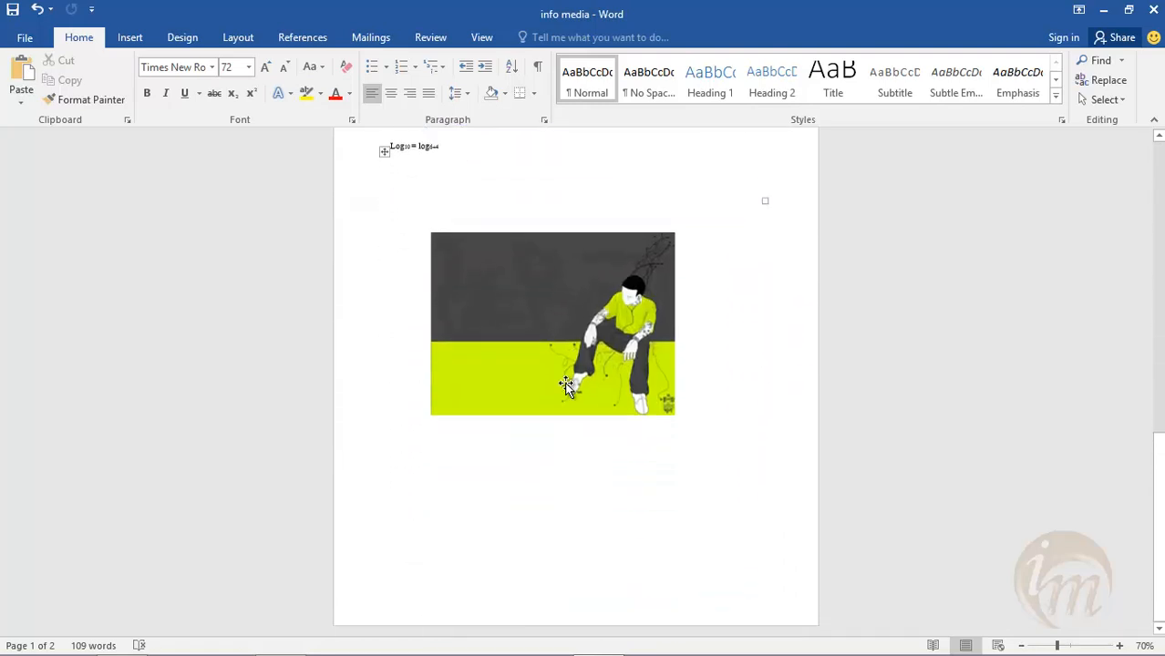
pyautogui.click(544, 467)
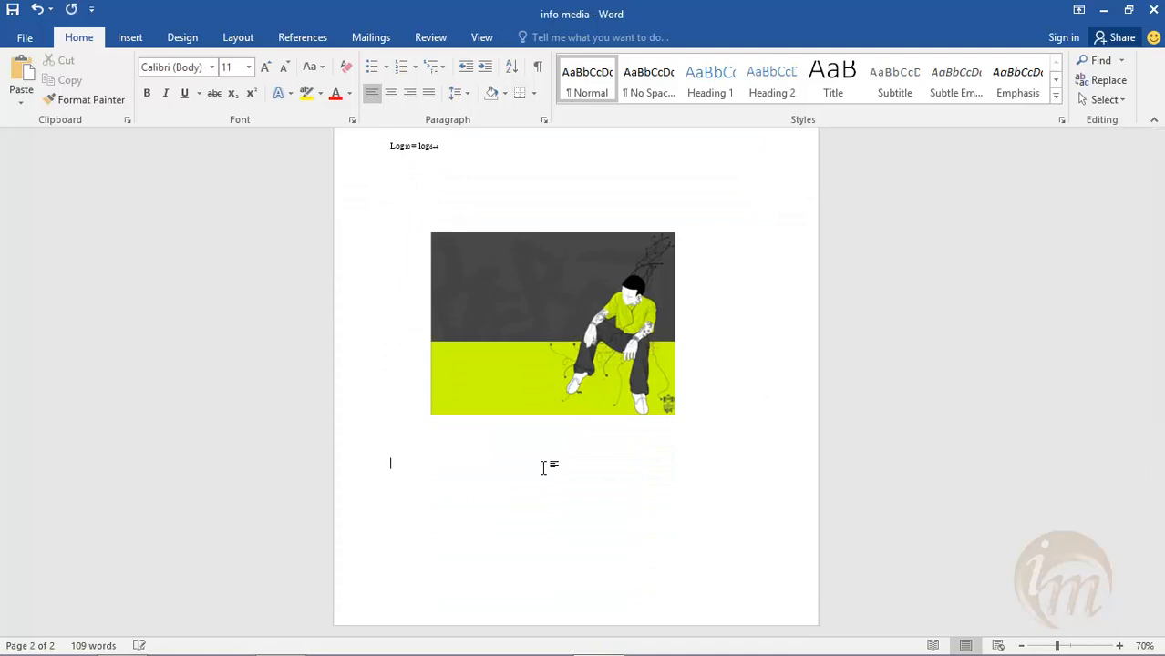
pyautogui.press('Return')
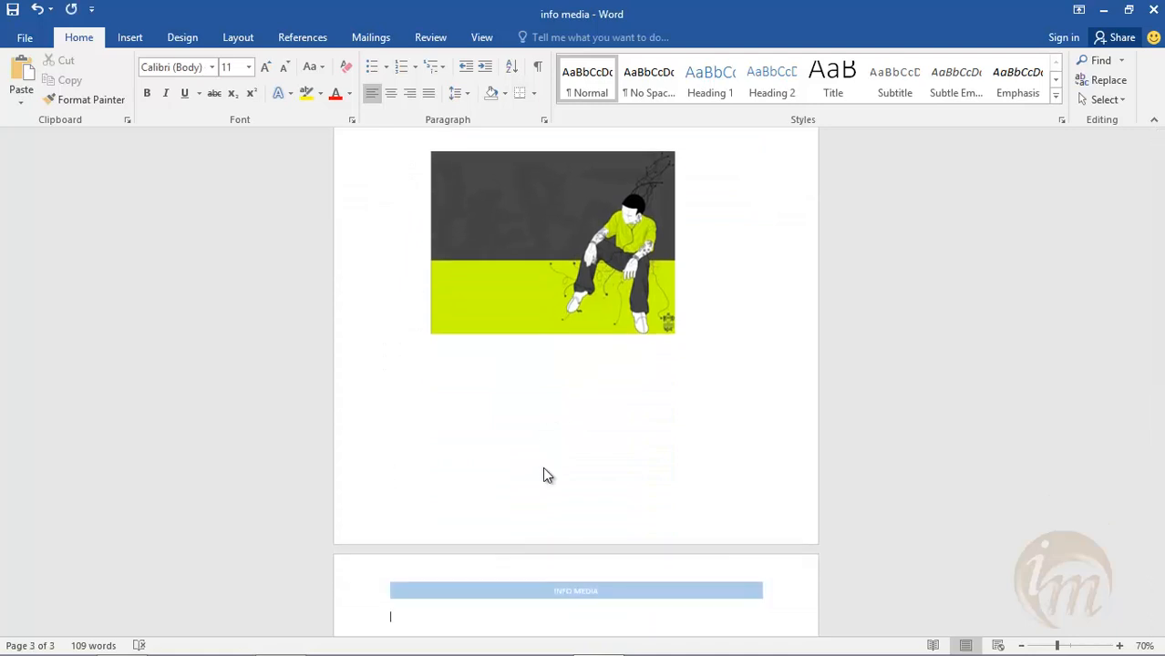
pyautogui.scroll(-4, 546, 468)
pyautogui.scroll(-3, 553, 410)
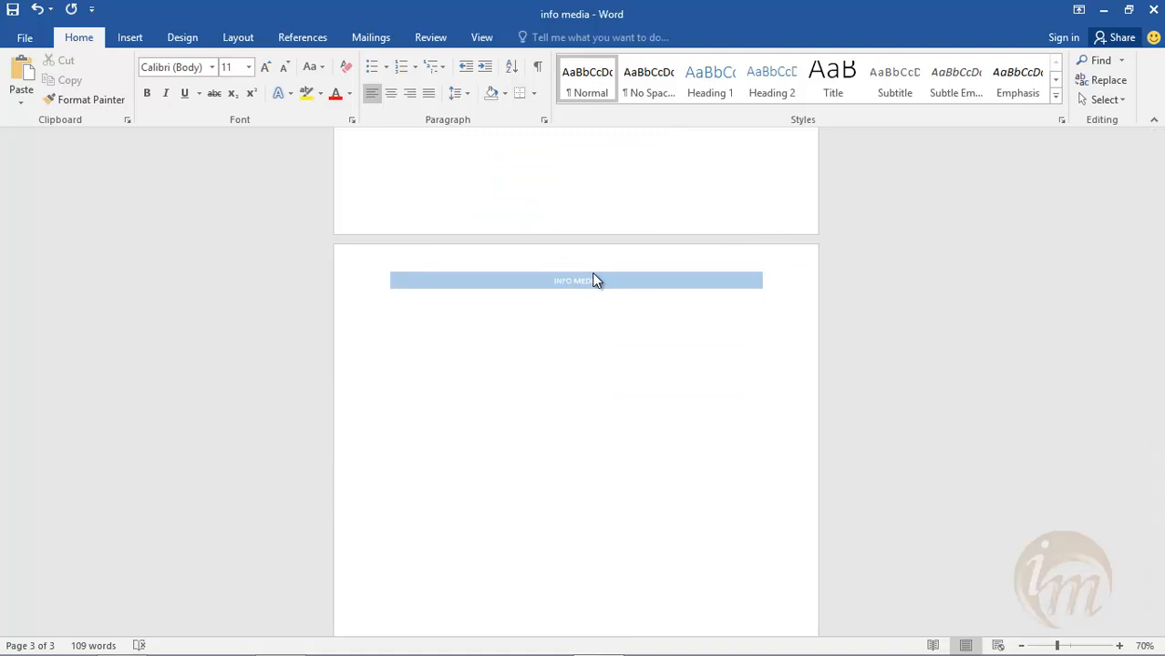
# - Open the page 3 header for editing and insert the logo picture from the info_media folder on the Desktop
pyautogui.doubleClick(637, 277)
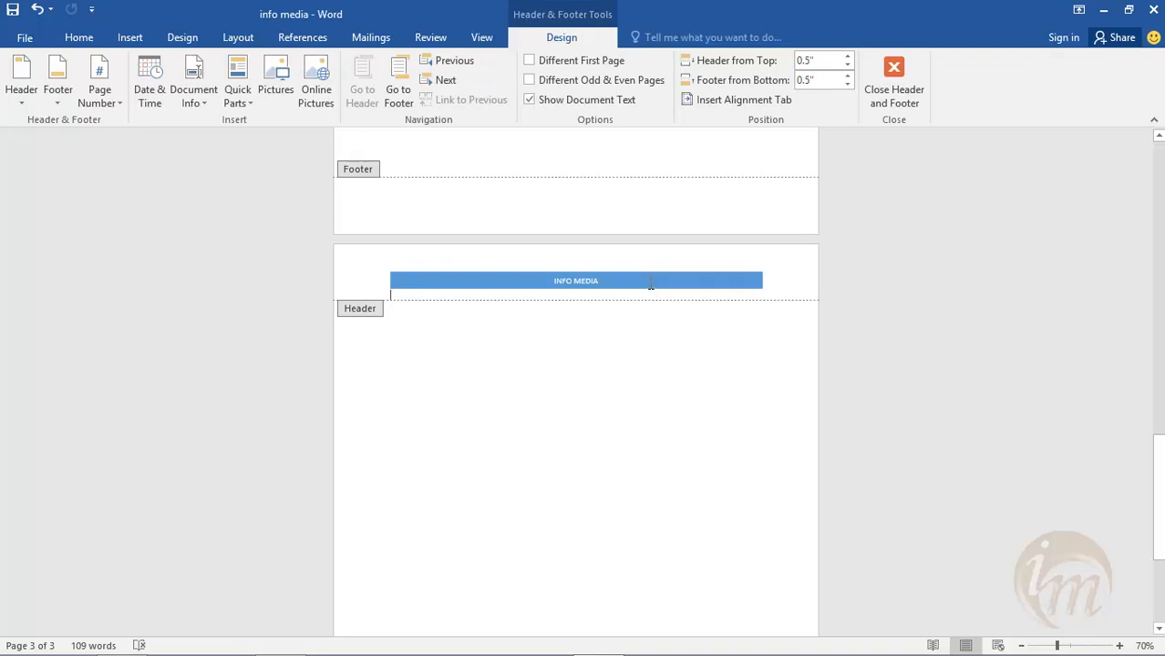
pyautogui.click(92, 37)
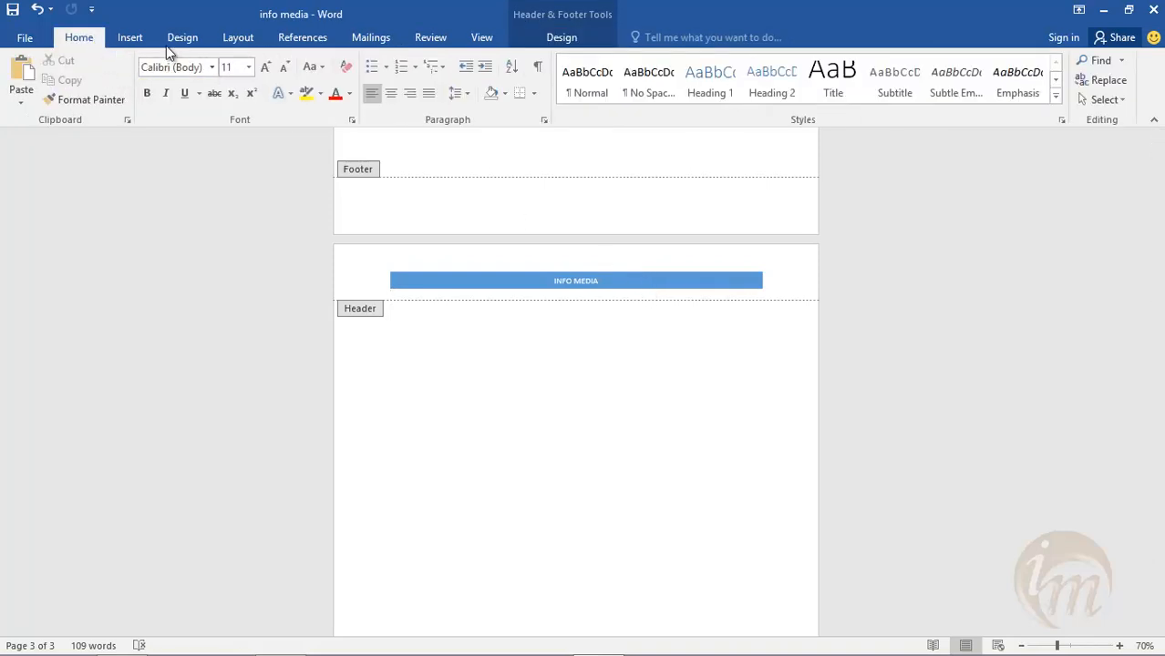
pyautogui.click(132, 38)
pyautogui.click(154, 76)
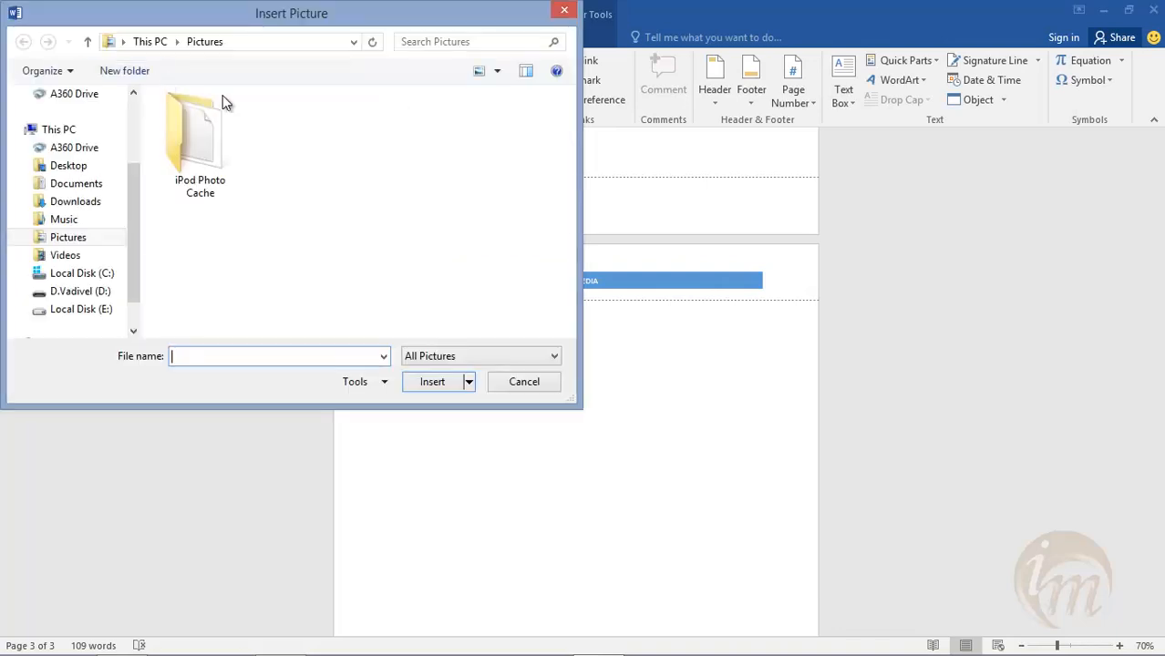
pyautogui.click(93, 165)
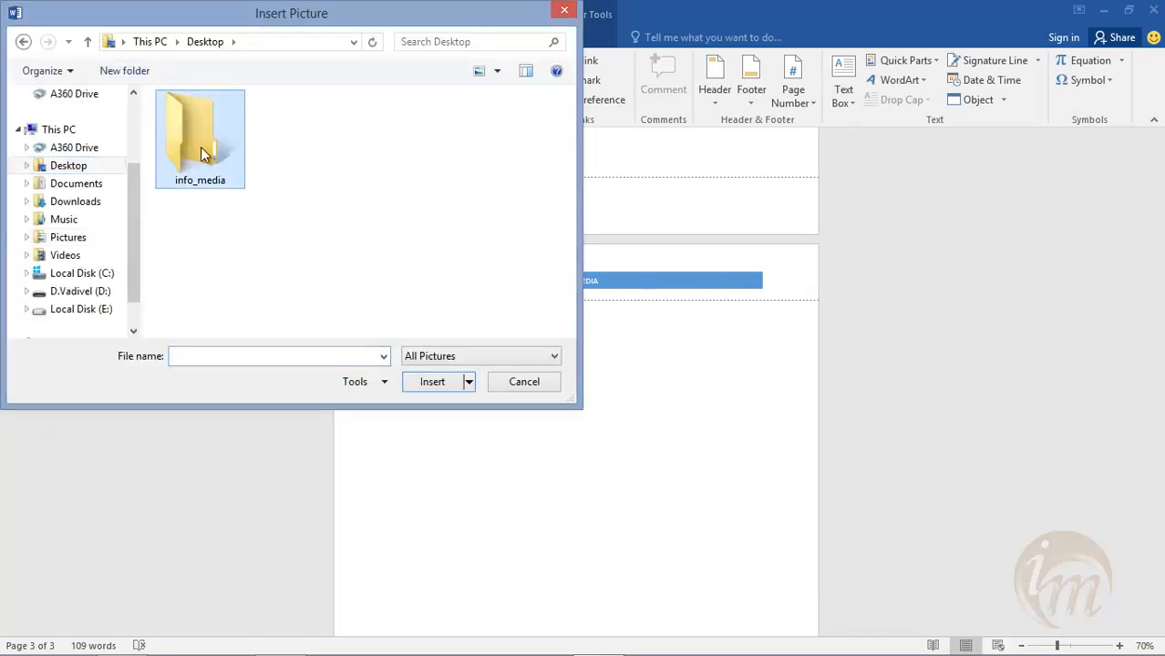
pyautogui.doubleClick(203, 149)
pyautogui.click(219, 189)
pyautogui.click(429, 381)
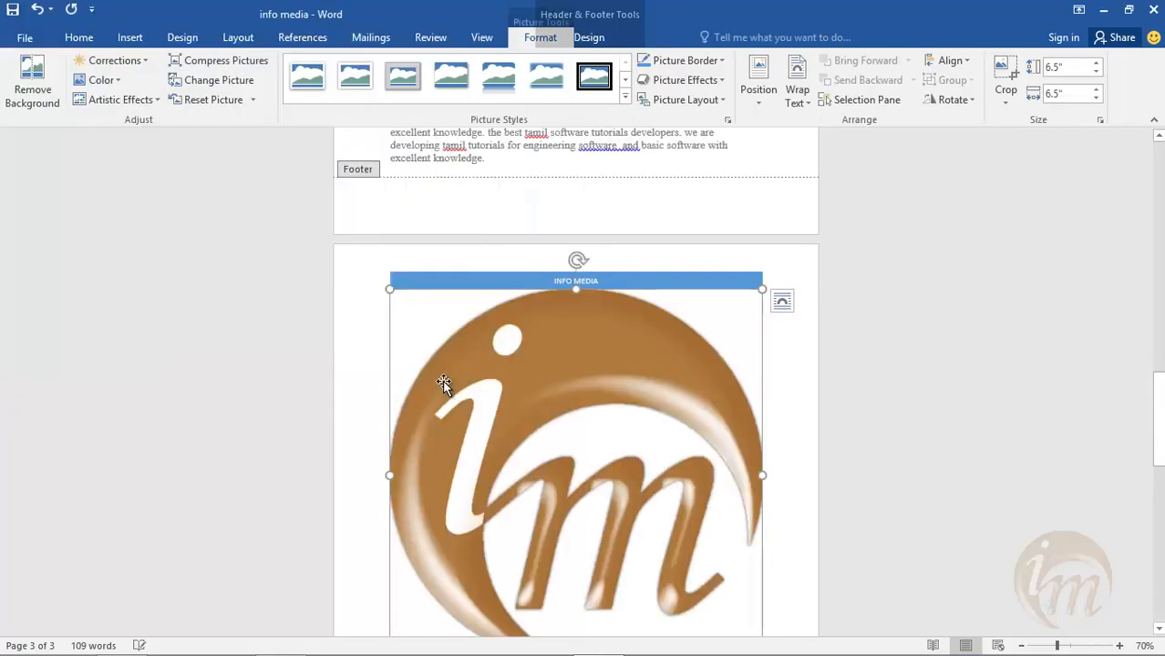
# - Shrink the header logo to about 0.49" by 0.49"
pyautogui.moveTo(762, 290); pyautogui.dragTo(344, 409)
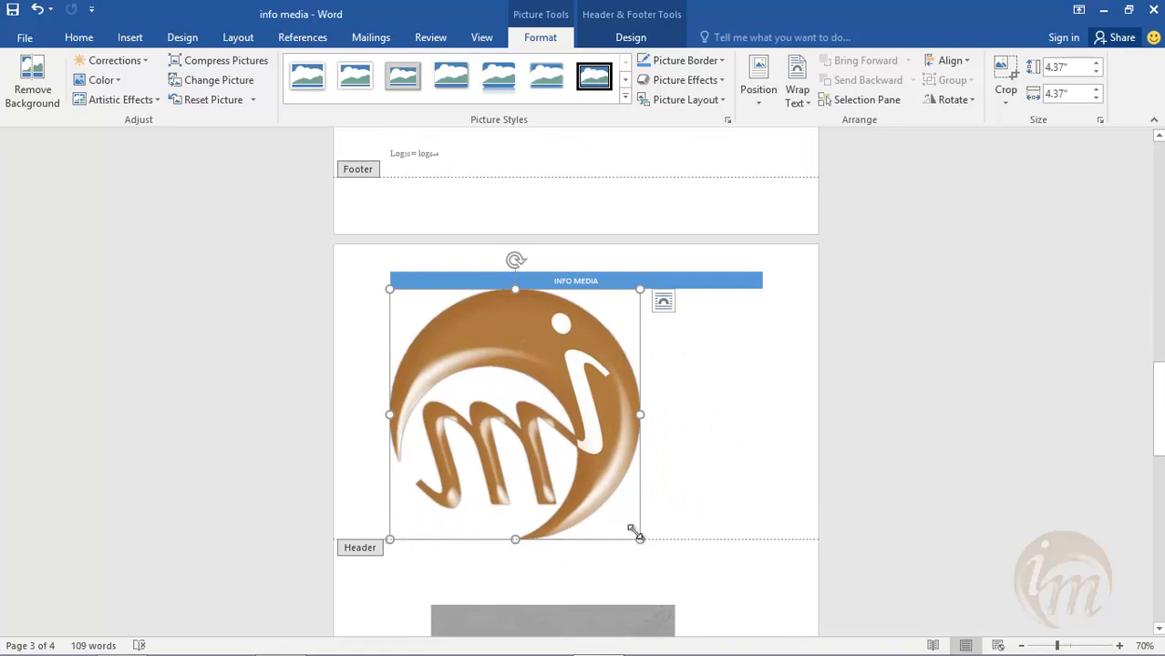
pyautogui.moveTo(627, 527); pyautogui.dragTo(546, 446)
pyautogui.moveTo(483, 377); pyautogui.dragTo(370, 269)
pyautogui.moveTo(409, 306); pyautogui.dragTo(371, 258)
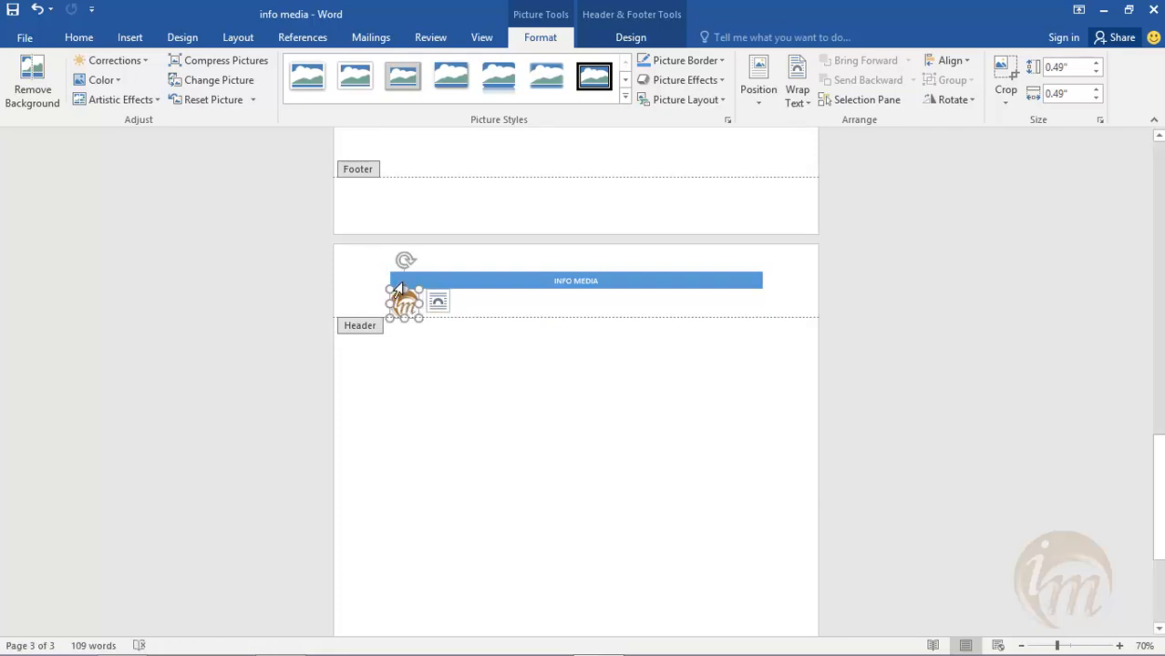
# - Set the logo's text wrapping to In Front of Text, place it at the banner's left end, and close the header
pyautogui.click(797, 94)
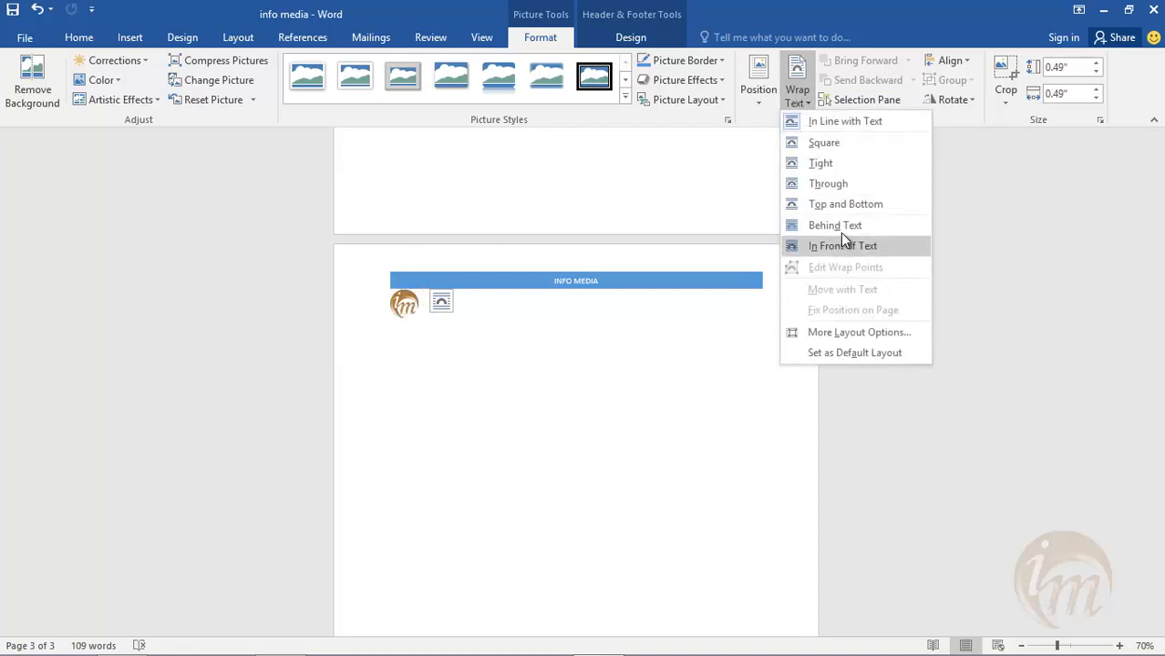
pyautogui.click(839, 246)
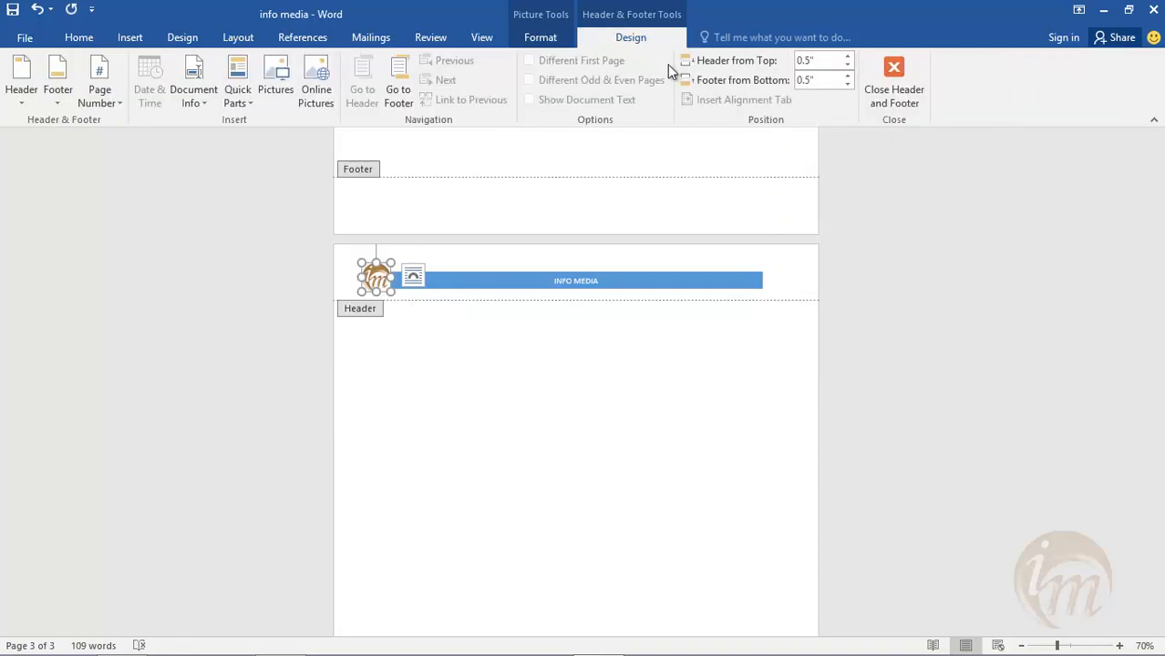
pyautogui.click(893, 70)
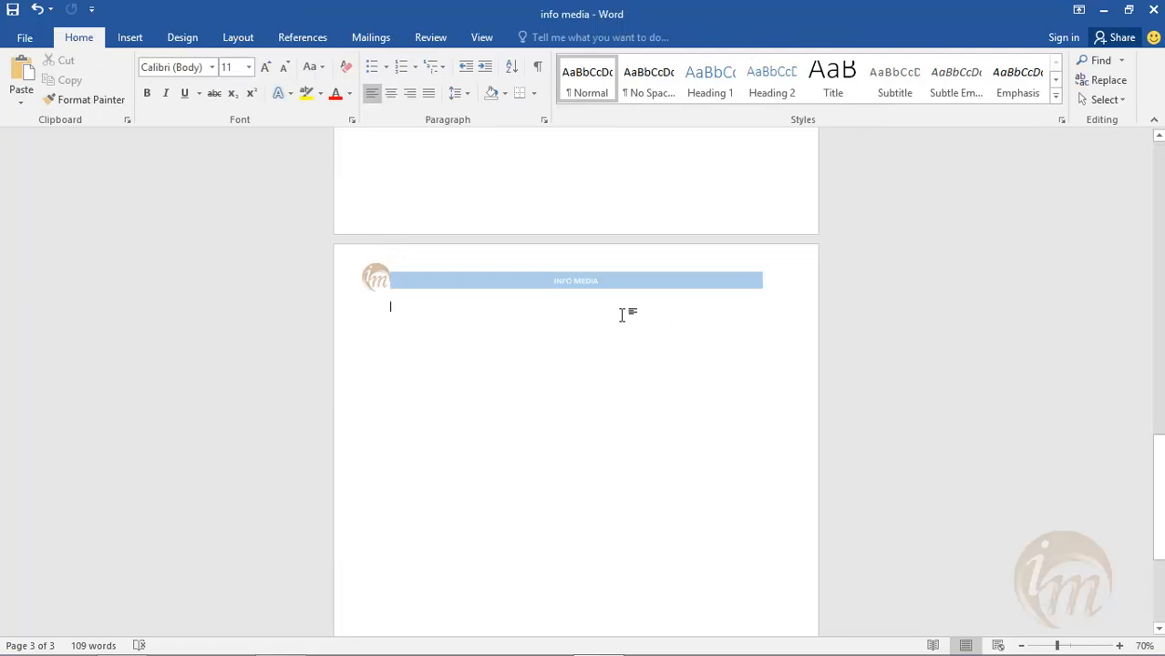
# - Look through all three pages to check the logo and title banner in each header
pyautogui.scroll(10, 632, 315)
pyautogui.scroll(-5, 547, 301)
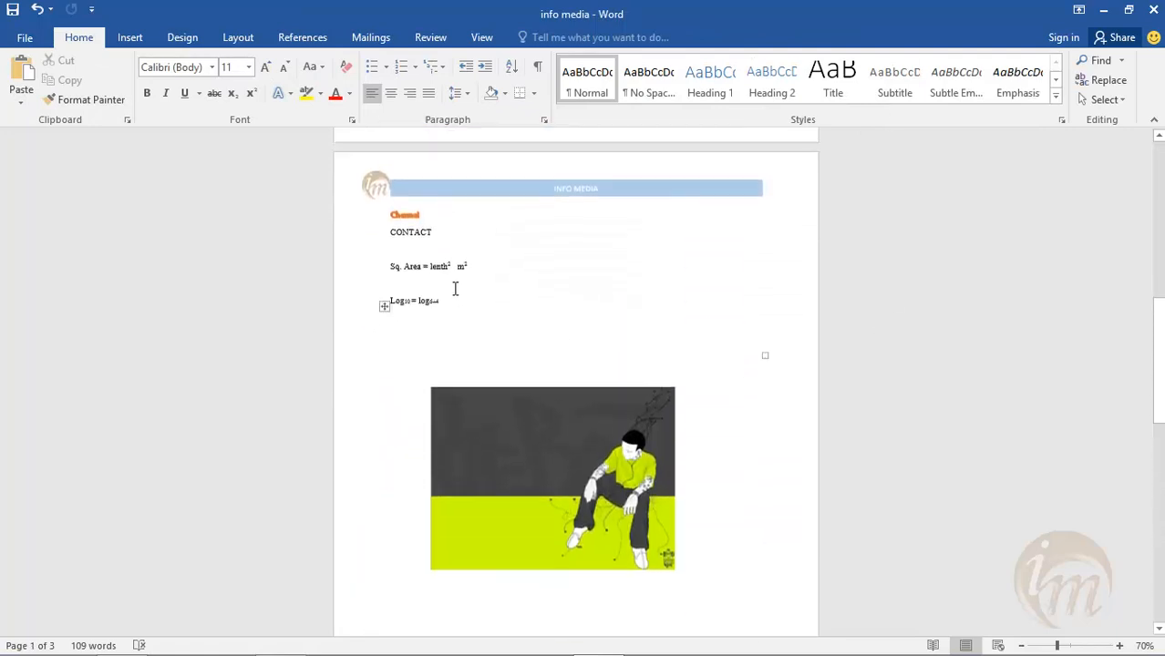
pyautogui.scroll(3, 460, 283)
pyautogui.scroll(12, 473, 214)
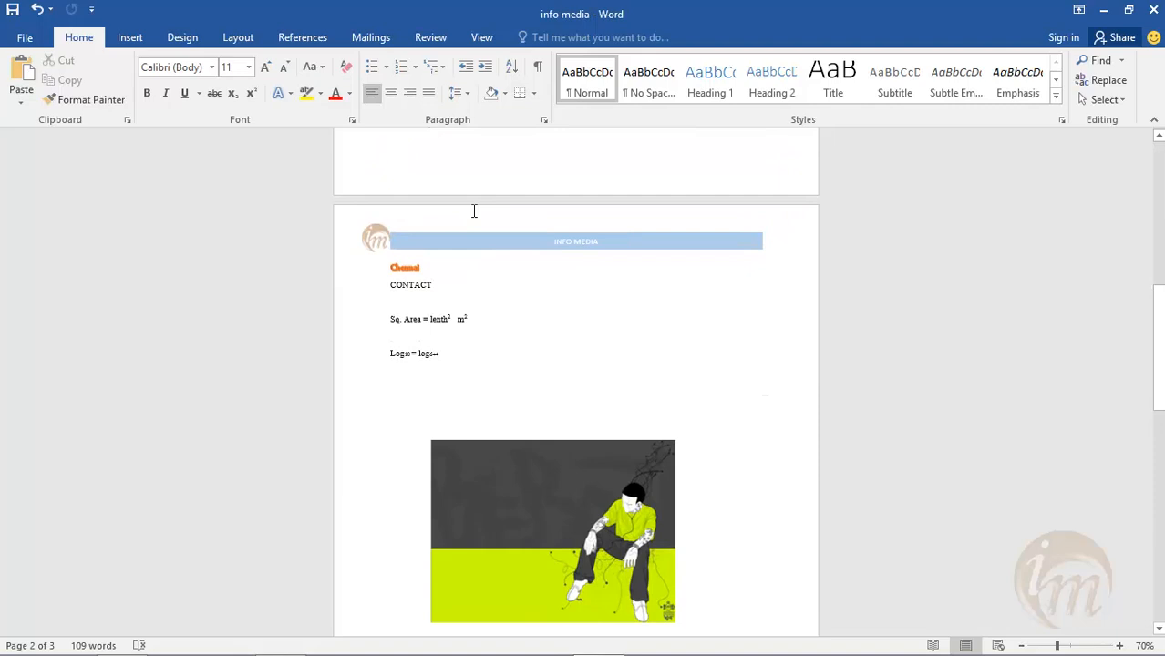
pyautogui.scroll(-2, 442, 260)
pyautogui.scroll(2, 547, 319)
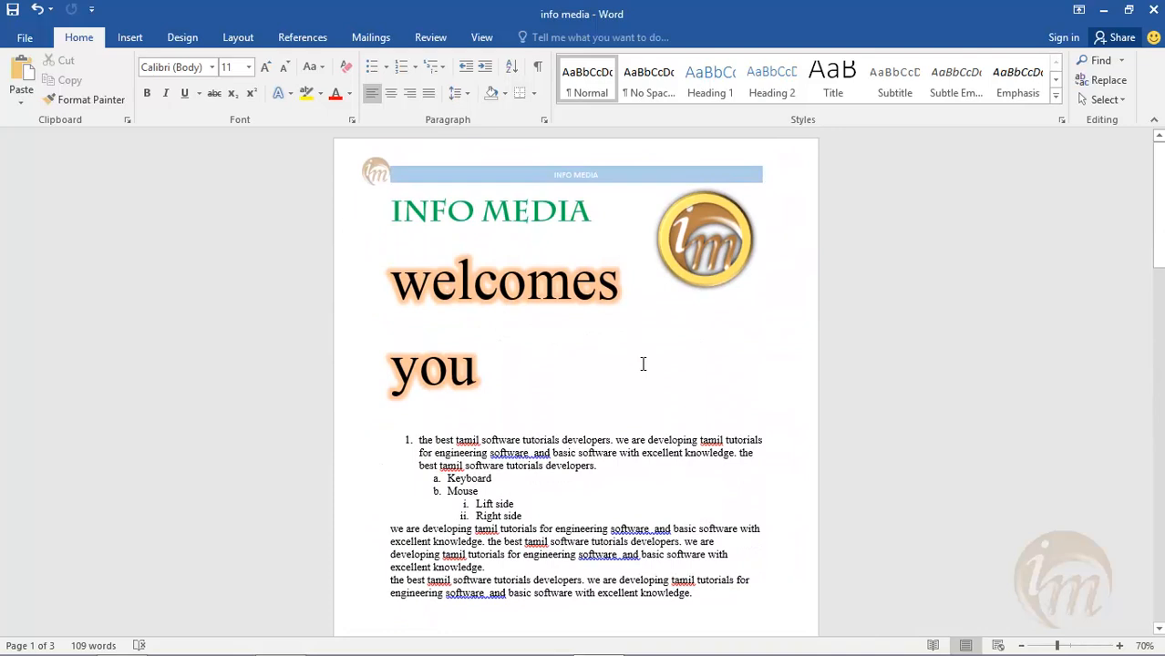
pyautogui.scroll(-12, 643, 365)
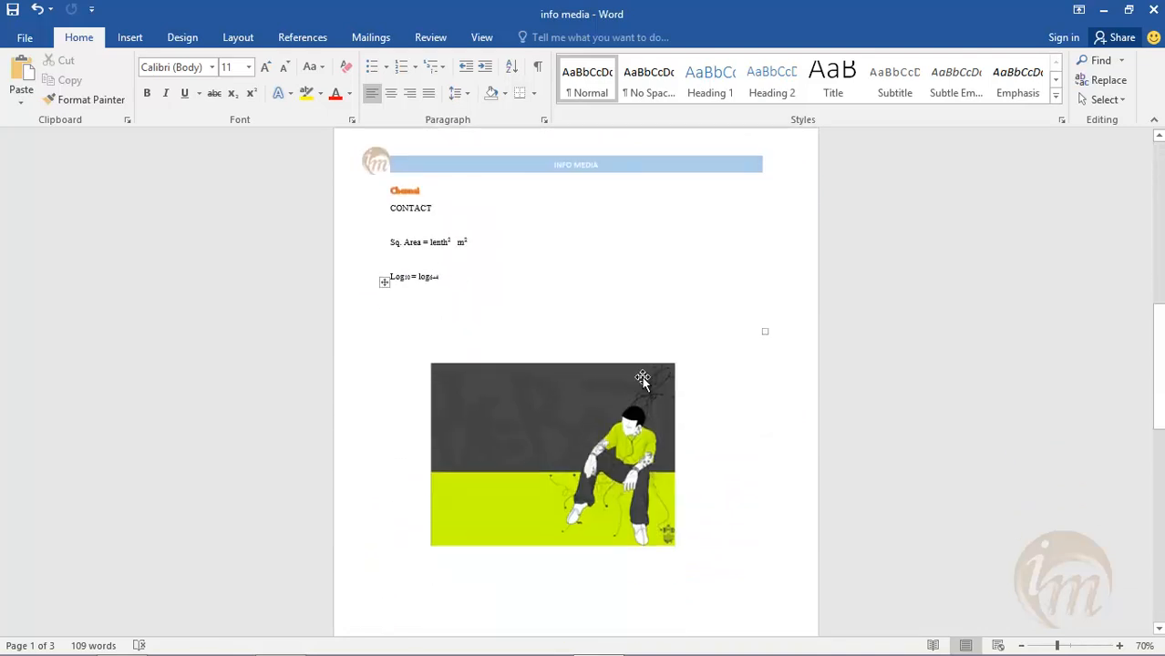
pyautogui.scroll(-12, 643, 379)
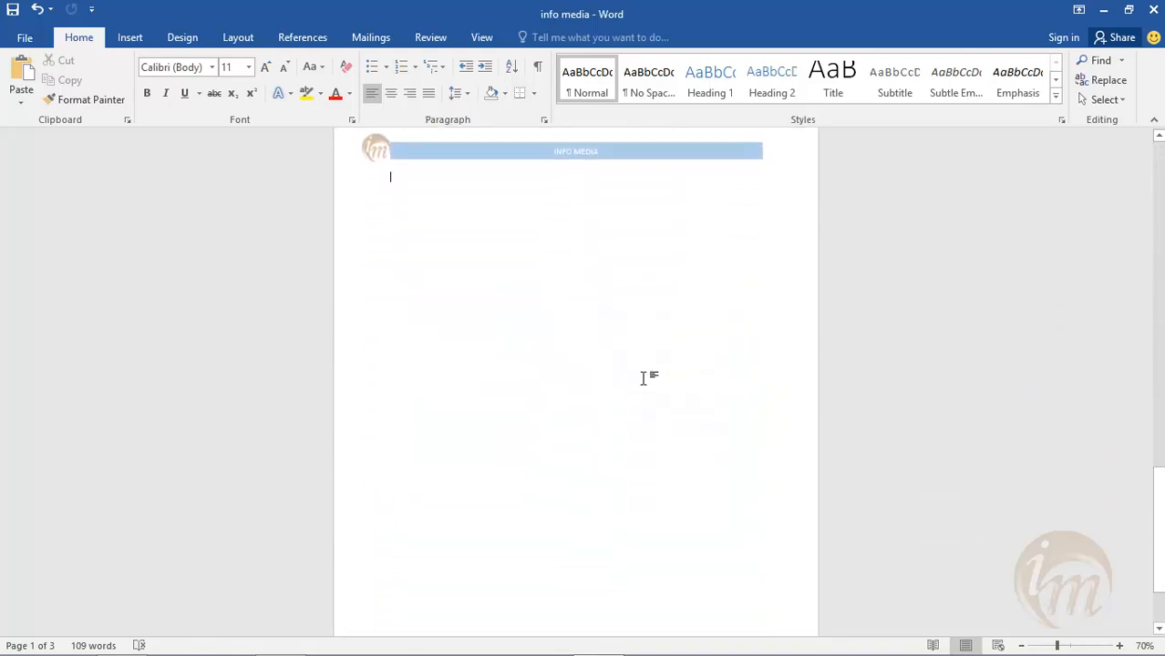
pyautogui.scroll(-2, 643, 378)
pyautogui.scroll(5, 643, 379)
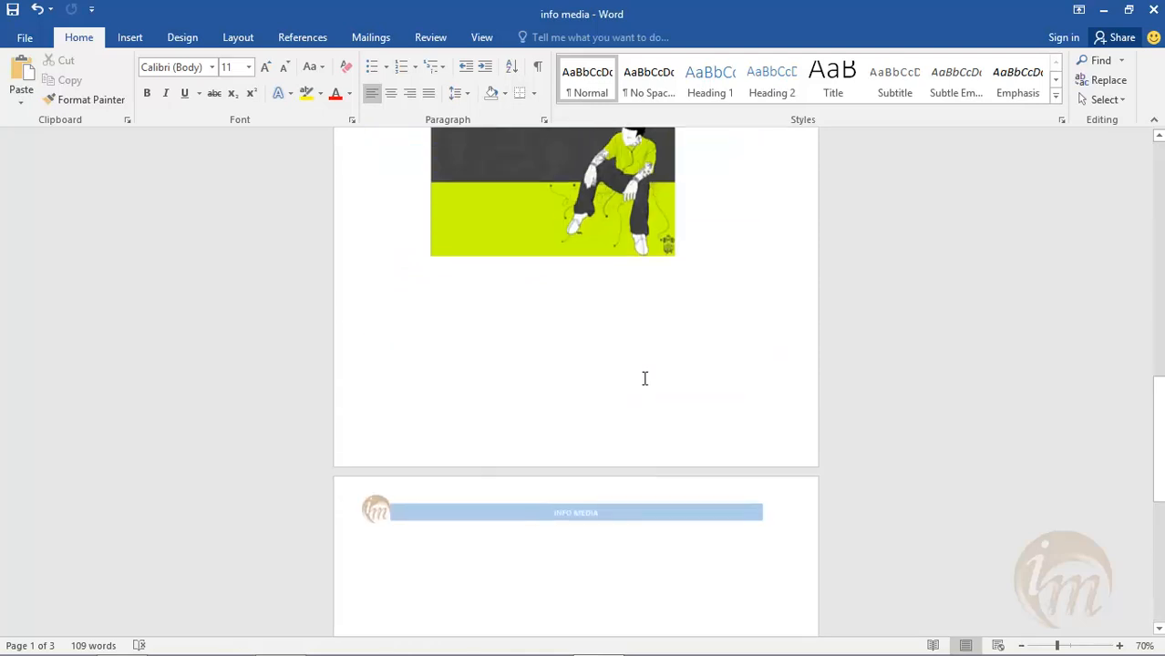
pyautogui.scroll(12, 644, 378)
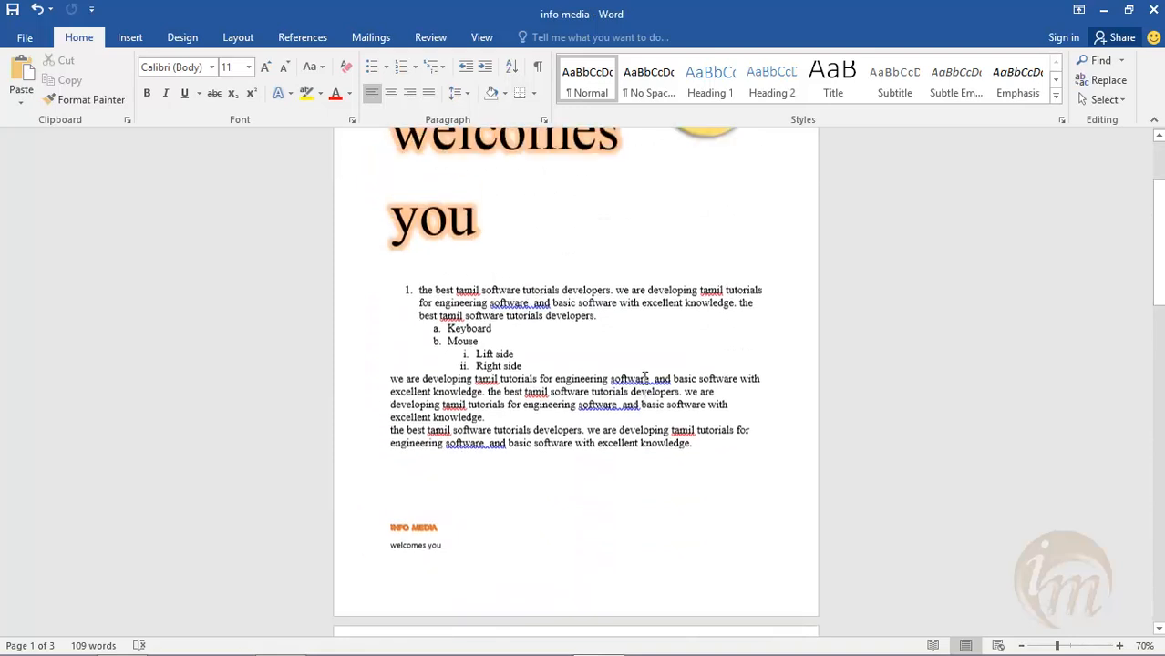
pyautogui.scroll(4, 644, 379)
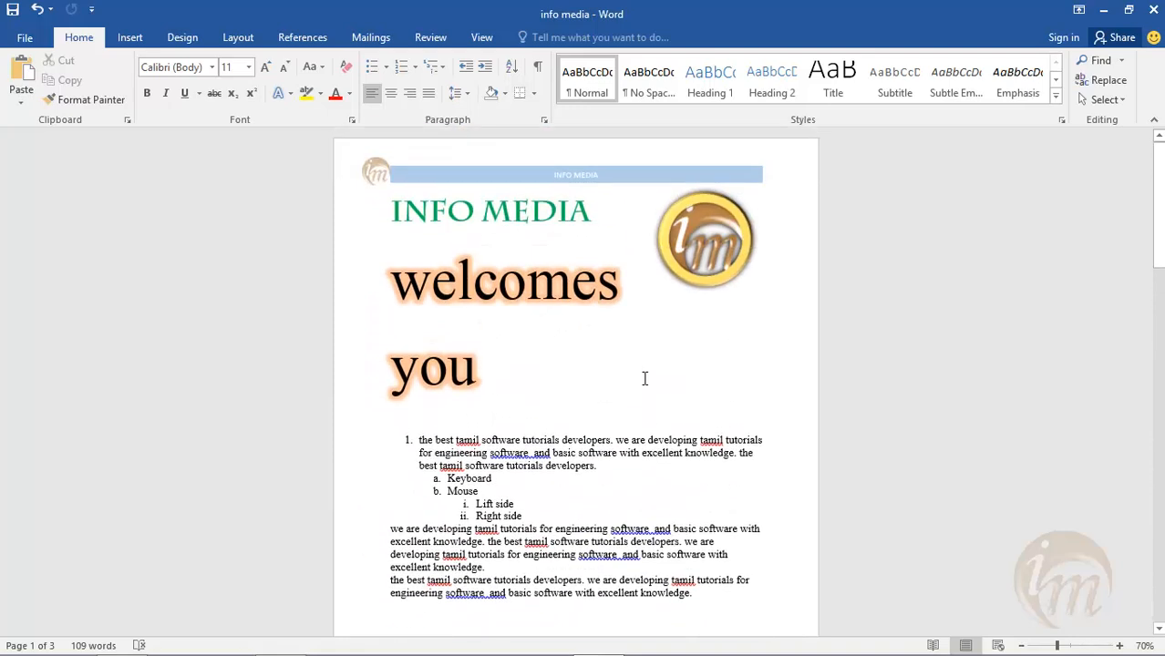
# - Insert the Banded footer with page numbers and review it across the pages
pyautogui.click(129, 38)
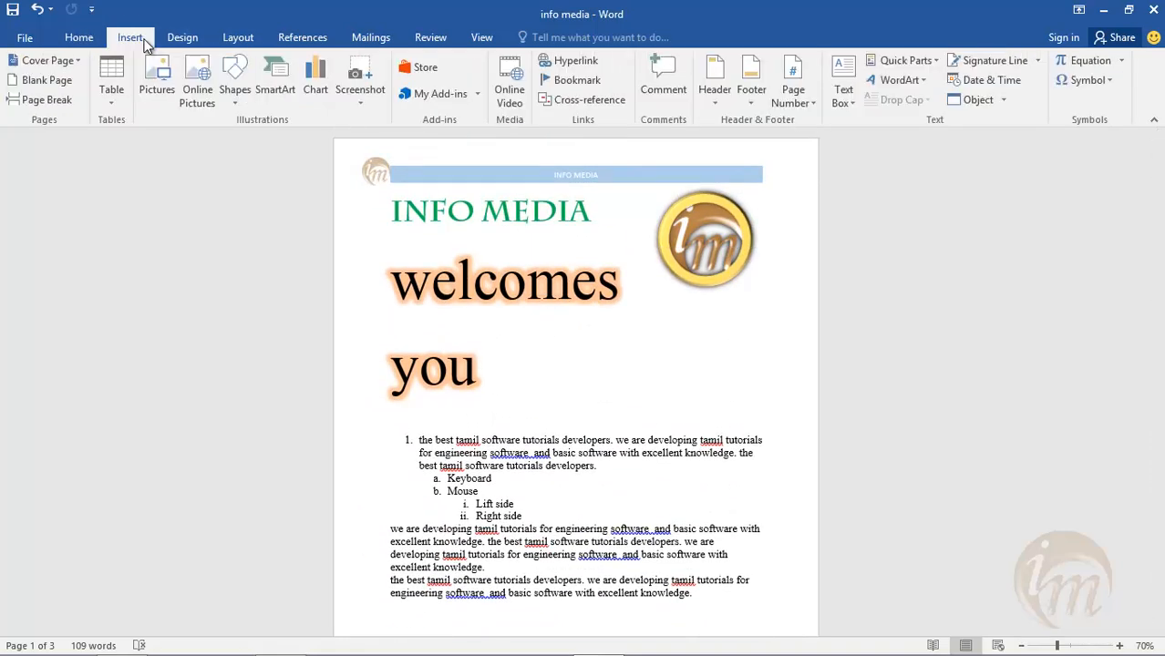
pyautogui.click(747, 102)
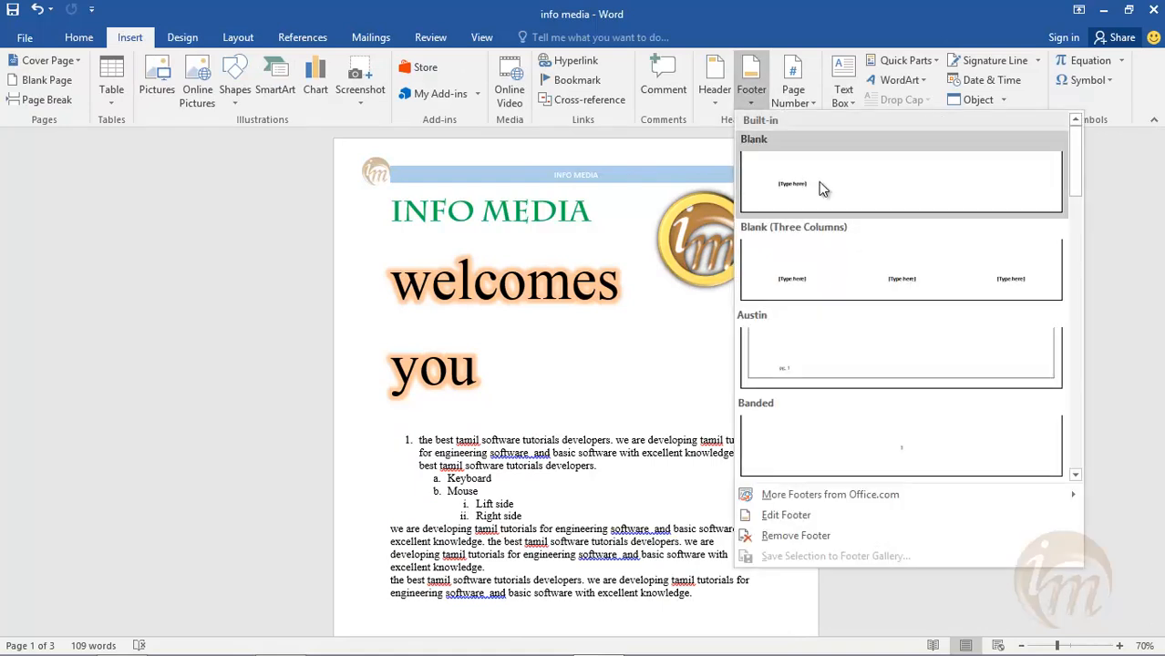
pyautogui.click(887, 459)
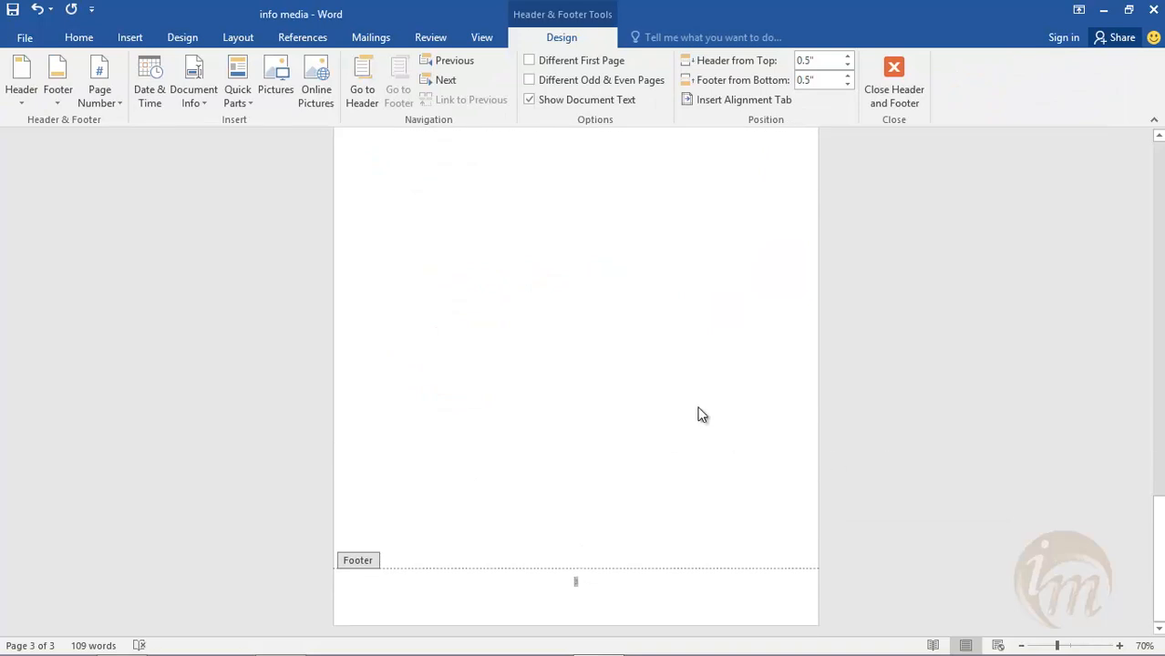
pyautogui.scroll(10, 693, 357)
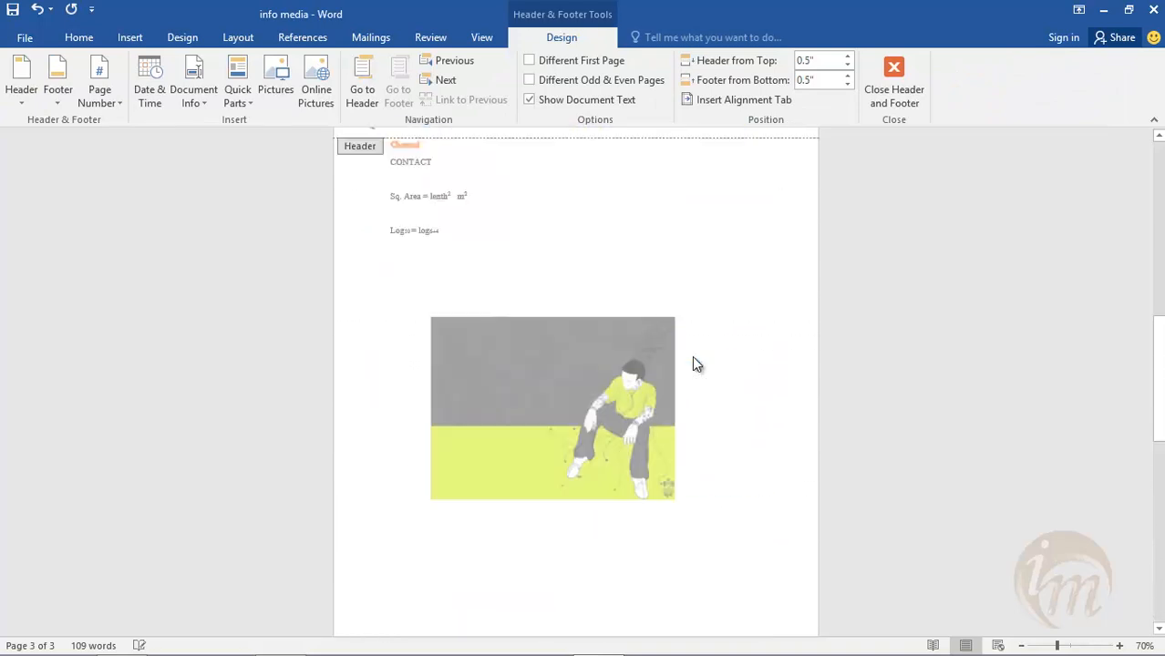
pyautogui.scroll(6, 693, 357)
pyautogui.scroll(-15, 580, 409)
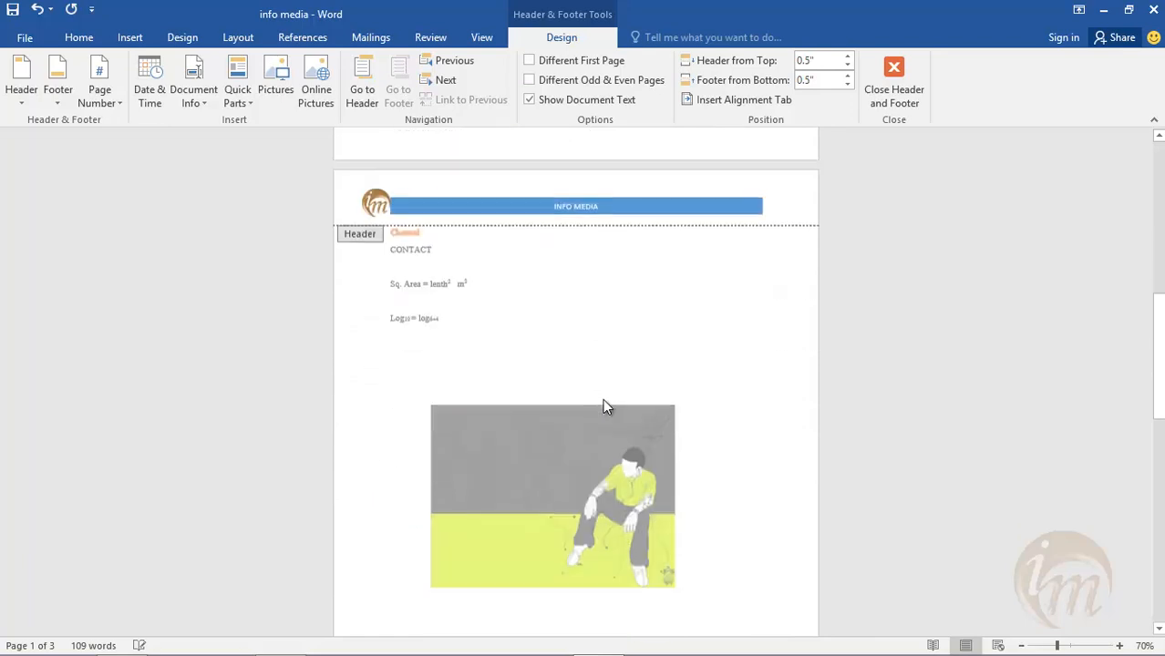
# - Add the text "PAGE NO." before the page number in the footer and exit footer editing
pyautogui.scroll(-8, 585, 469)
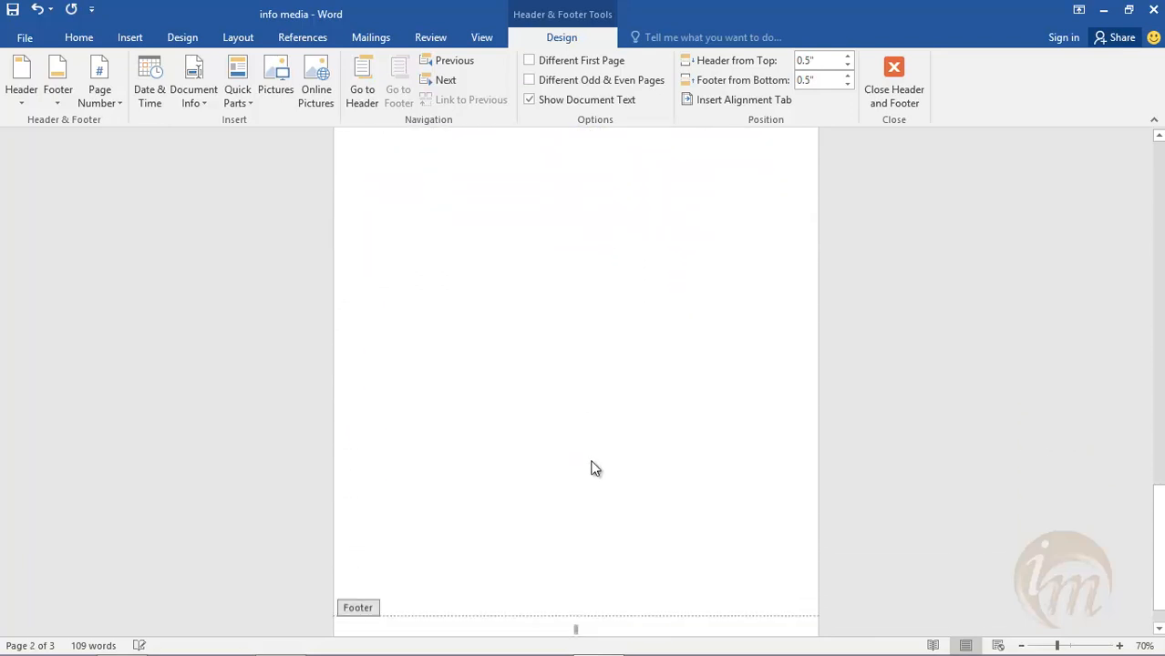
pyautogui.scroll(5, 597, 447)
pyautogui.scroll(15, 598, 442)
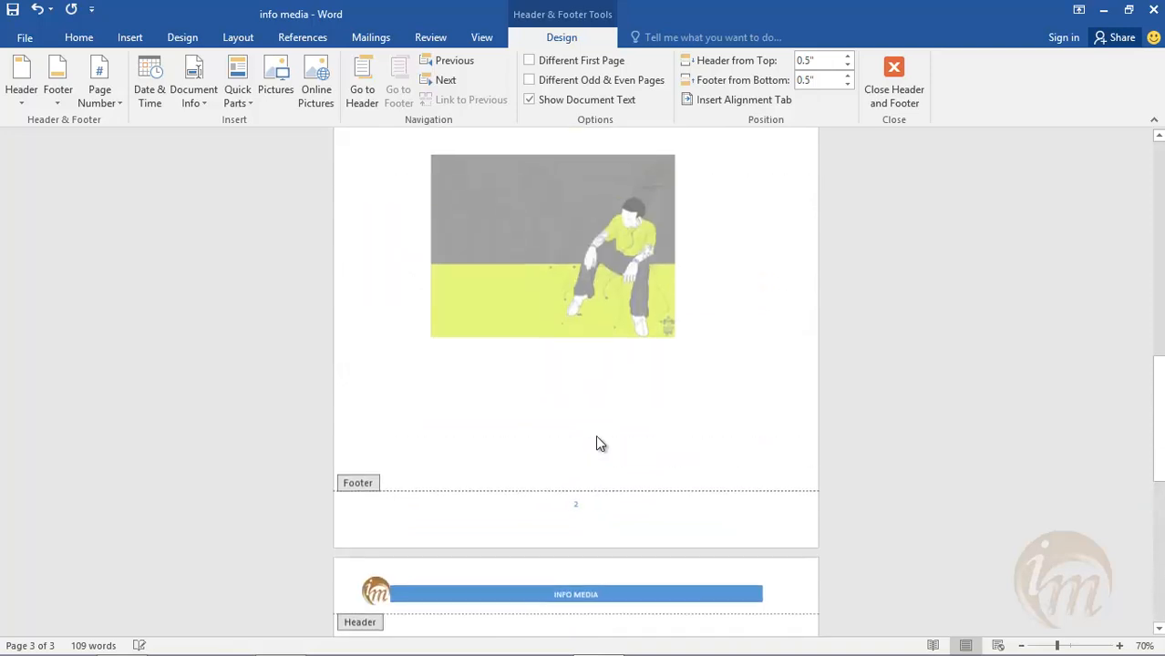
pyautogui.click(573, 190)
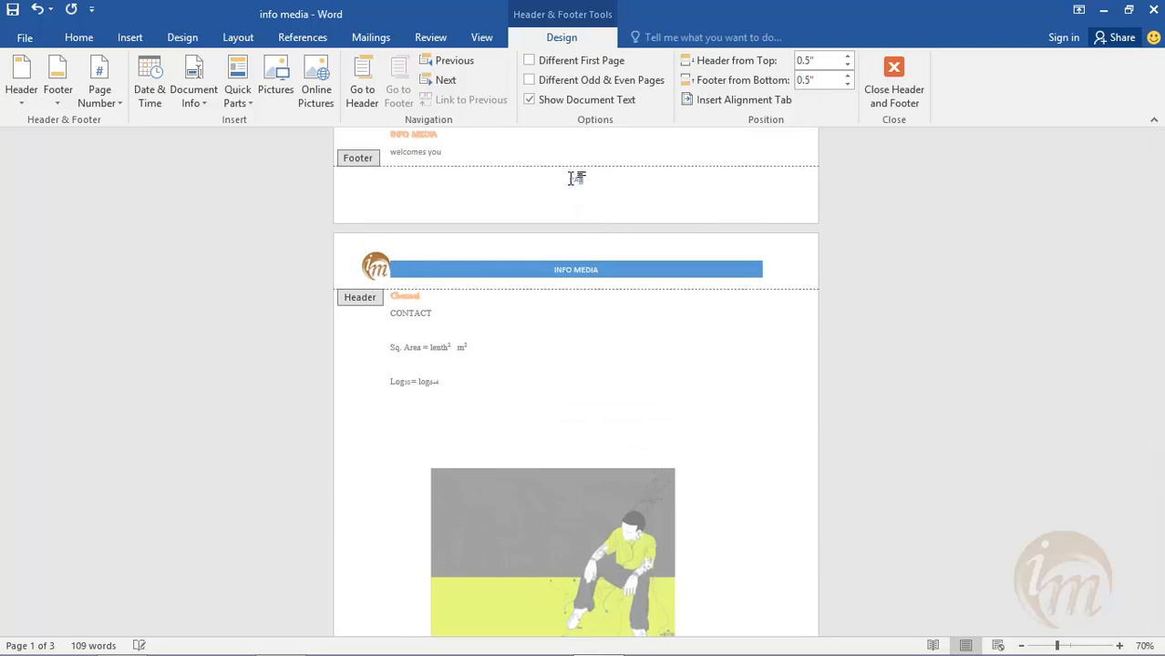
pyautogui.doubleClick(575, 179)
pyautogui.write('PAGE NO. 1')
pyautogui.scroll(-2, 642, 399)
pyautogui.click(898, 90)
# - Look through all three pages to check the footer's page number label
pyautogui.scroll(3, 625, 340)
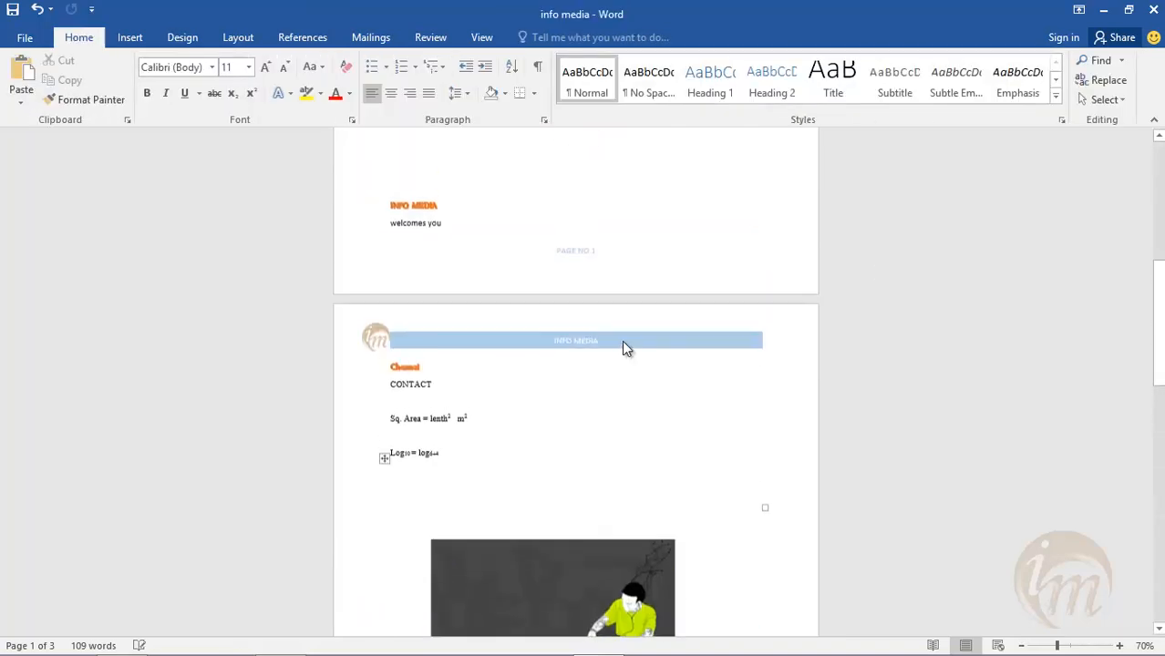
pyautogui.scroll(-6, 601, 255)
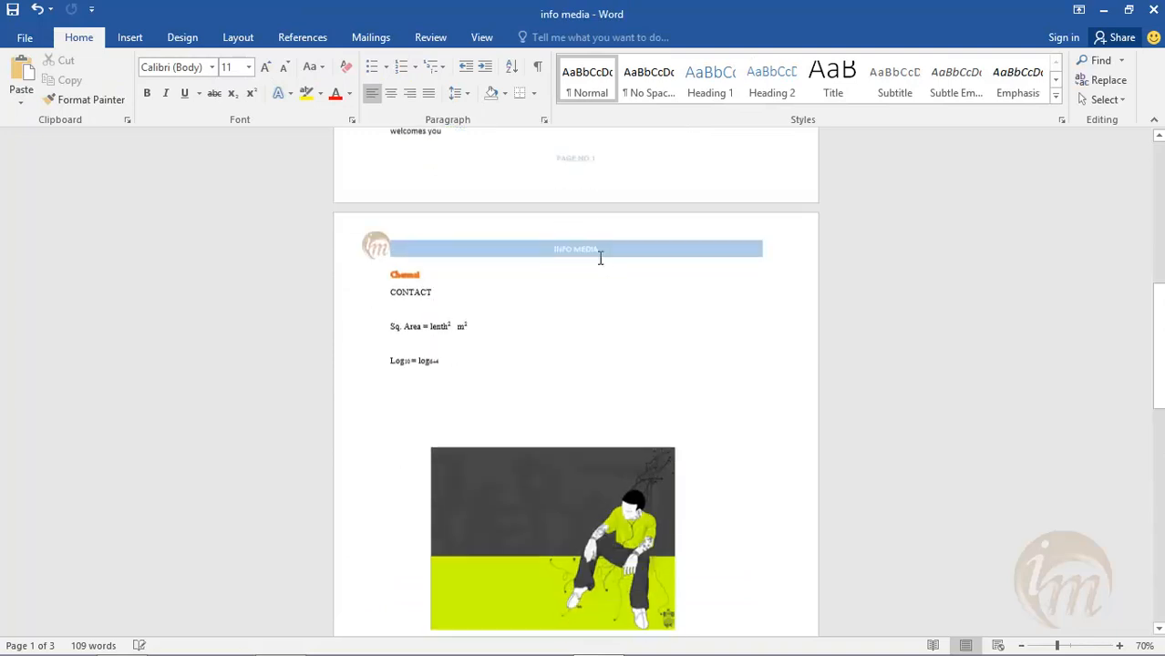
pyautogui.scroll(-1, 629, 294)
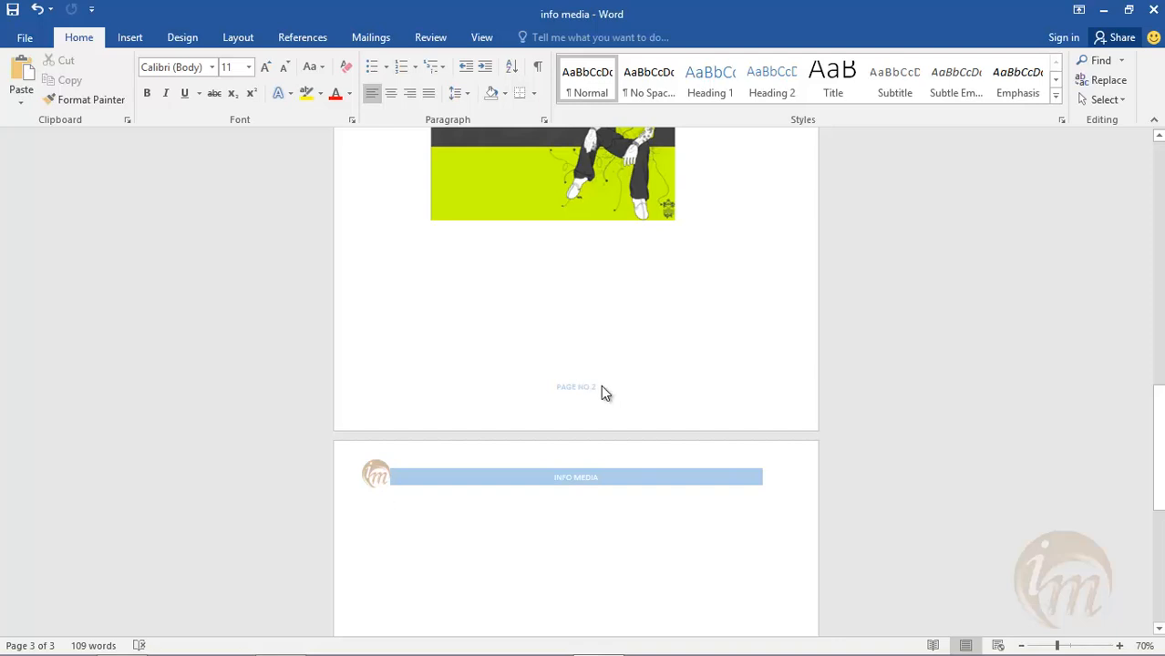
pyautogui.scroll(-6, 624, 387)
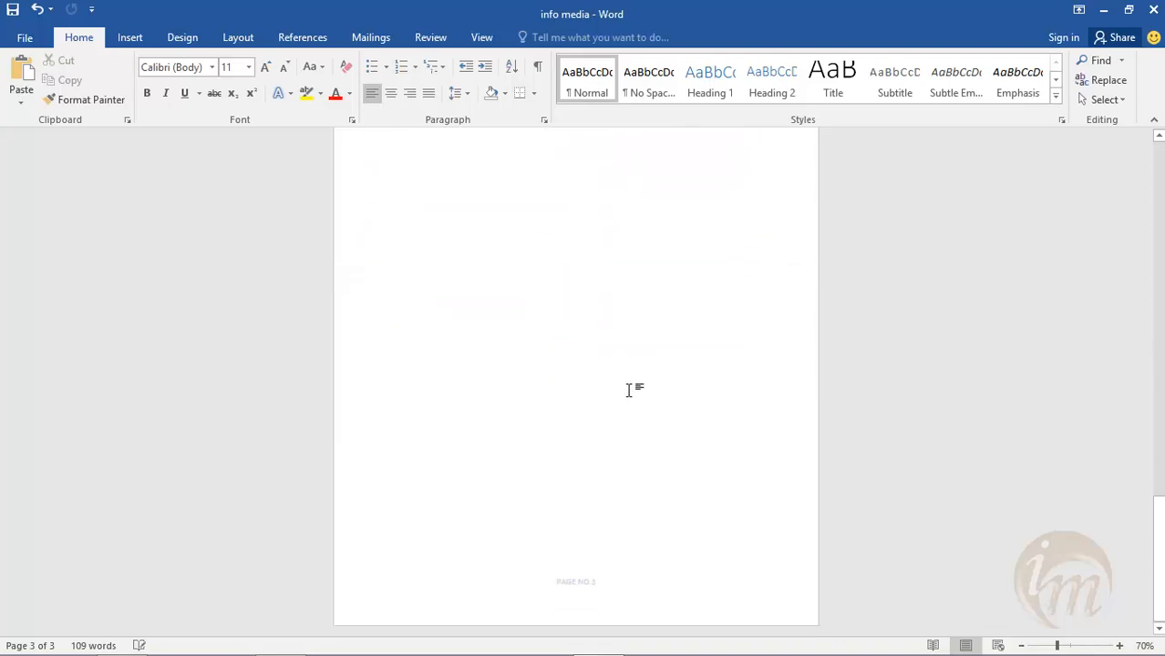
pyautogui.scroll(6, 697, 538)
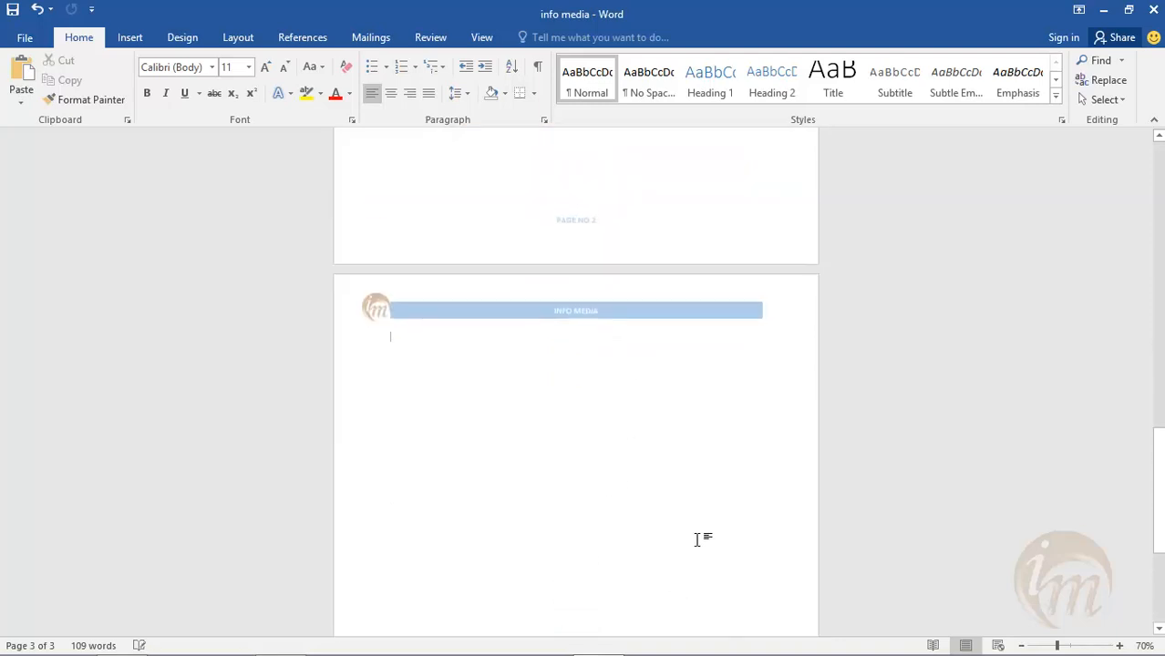
pyautogui.scroll(6, 697, 539)
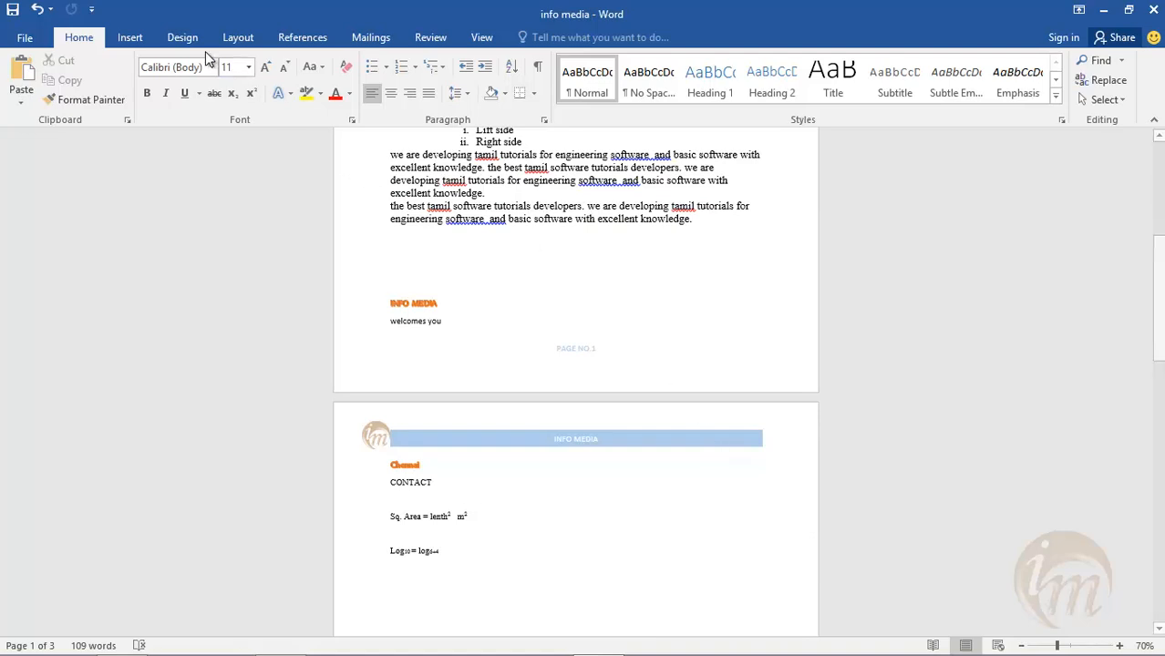
# - Replace the footer with the built-in Blank style reading "BEST OF LUCK" and exit footer editing
pyautogui.click(130, 39)
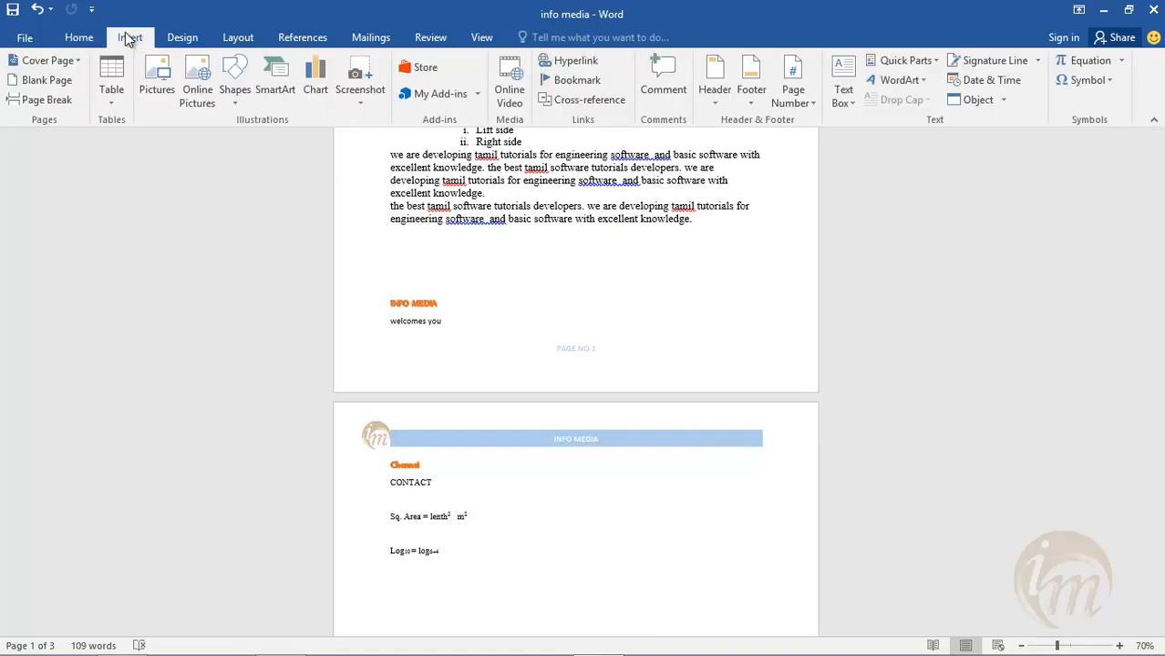
pyautogui.click(751, 102)
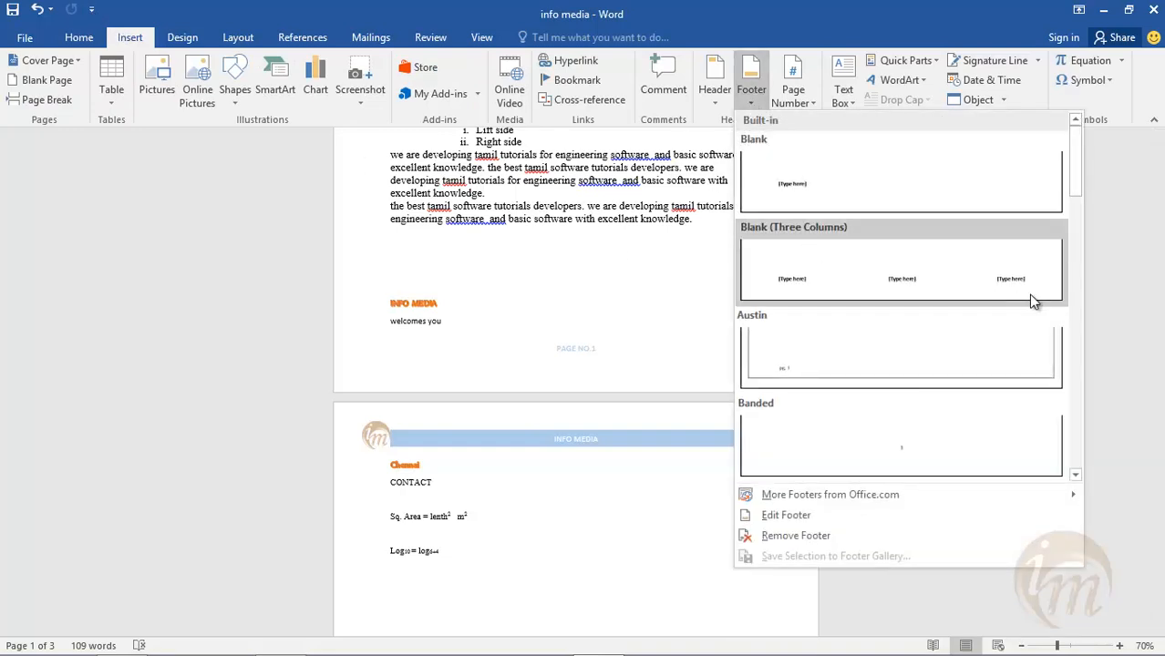
pyautogui.click(880, 205)
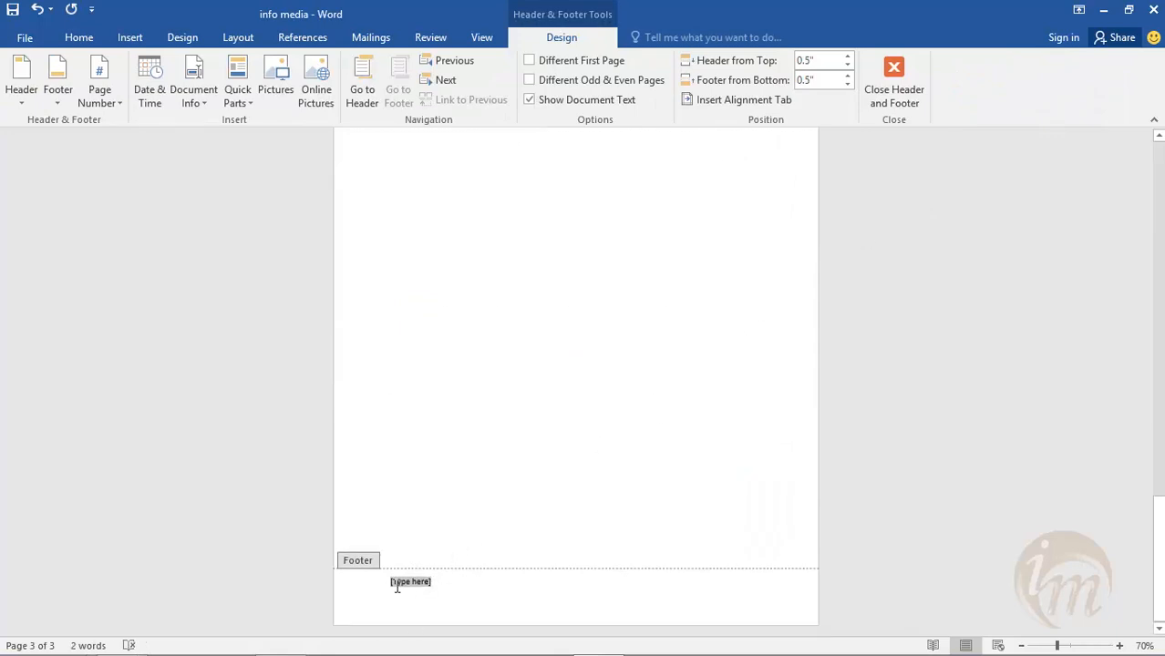
pyautogui.write('BEST')
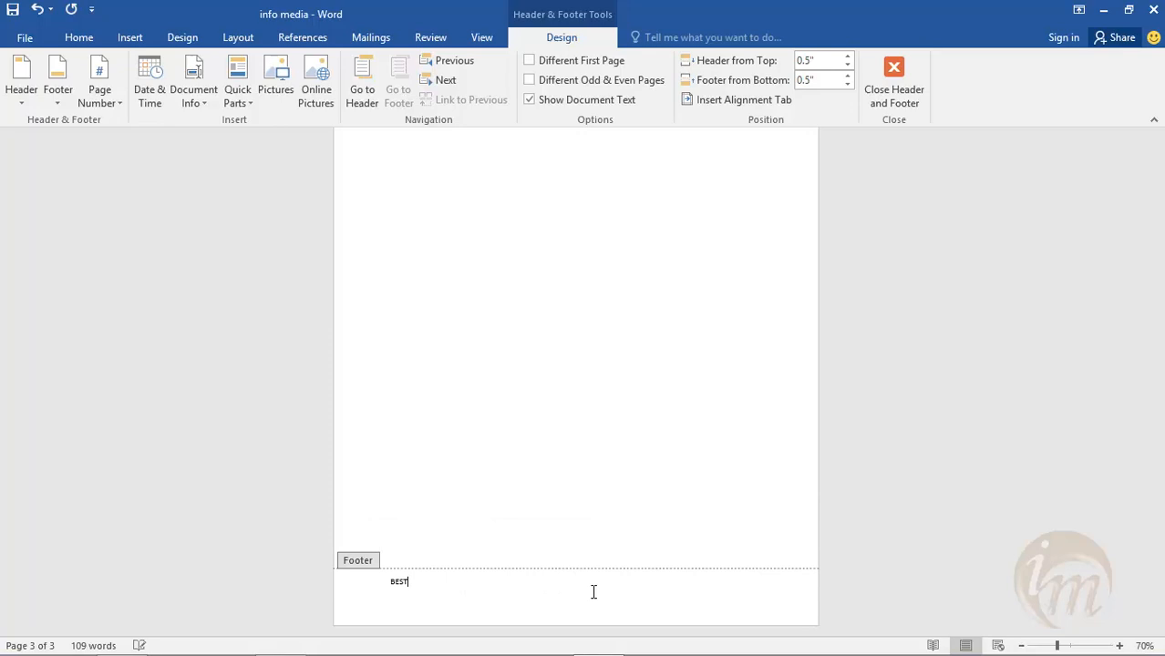
pyautogui.write(' OF LUCK')
pyautogui.click(892, 91)
# - Review the "BEST OF LUCK" footer across the document's pages
pyautogui.scroll(2, 552, 310)
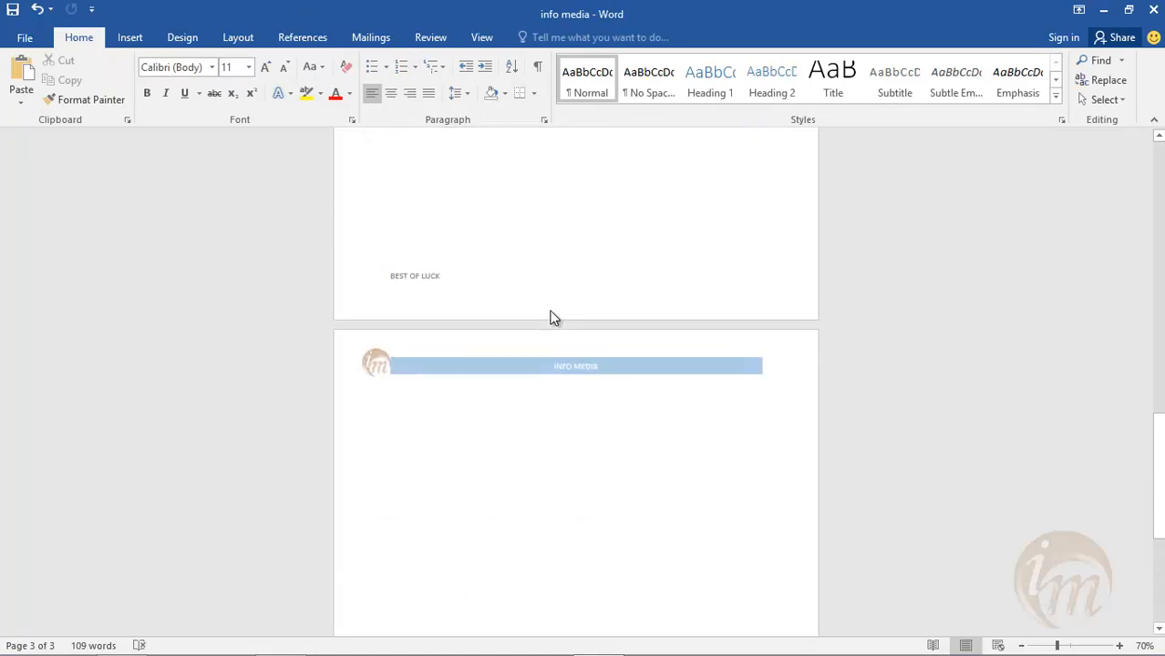
pyautogui.scroll(5, 406, 372)
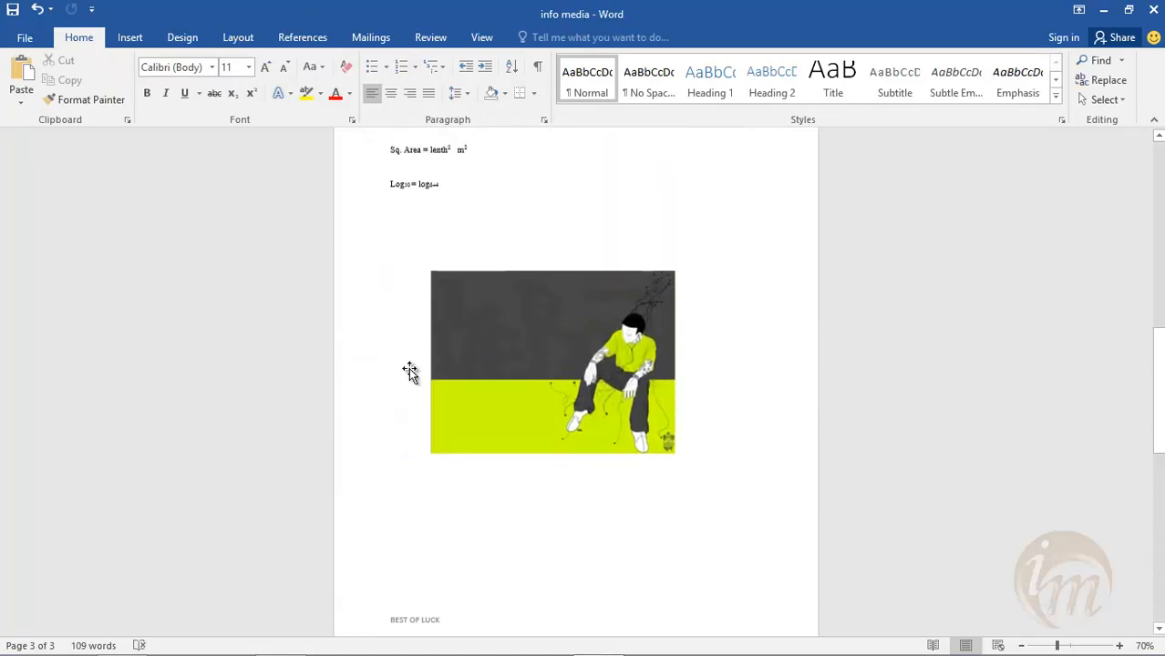
pyautogui.scroll(4, 409, 371)
pyautogui.scroll(-4, 437, 314)
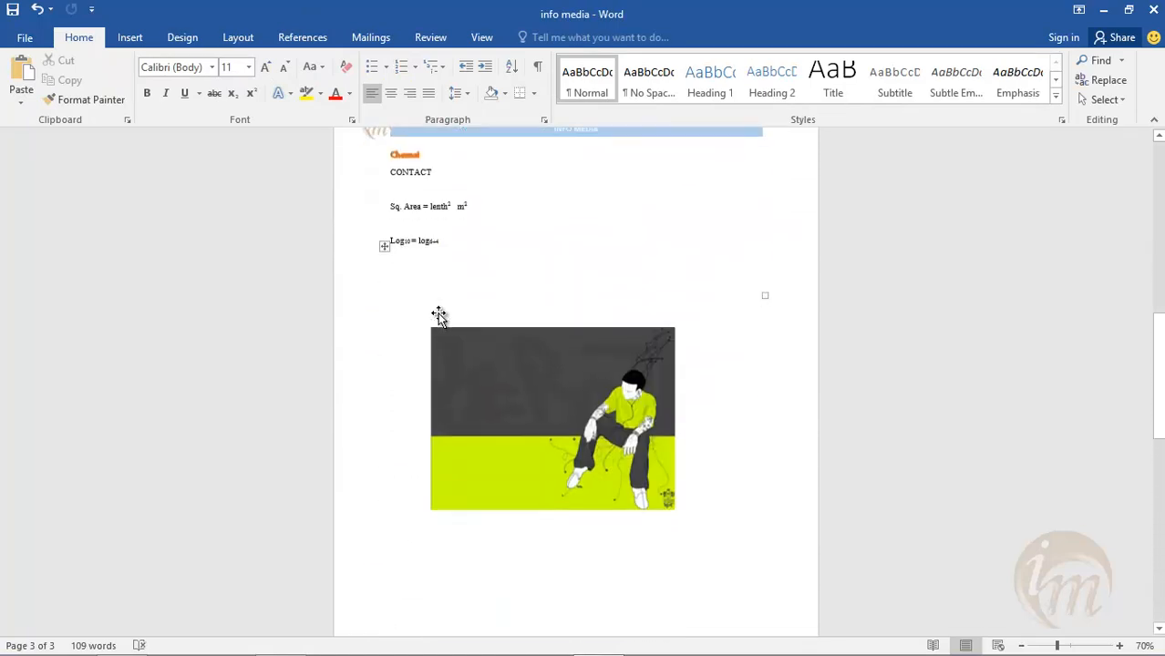
pyautogui.scroll(-10, 457, 325)
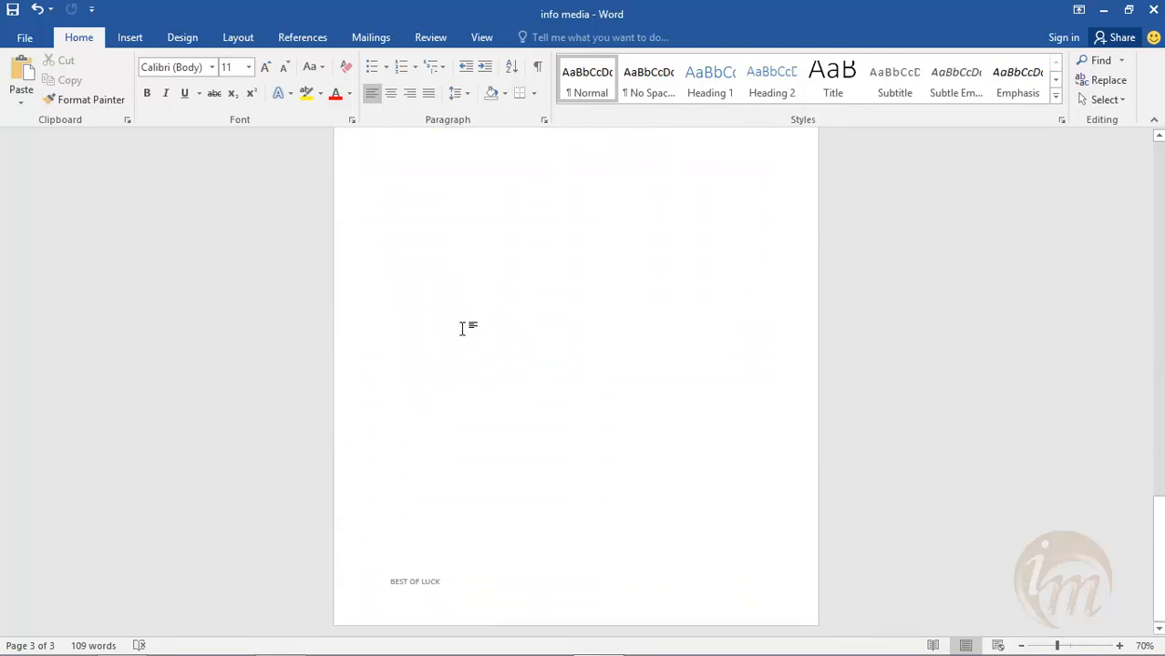
pyautogui.scroll(-5, 463, 326)
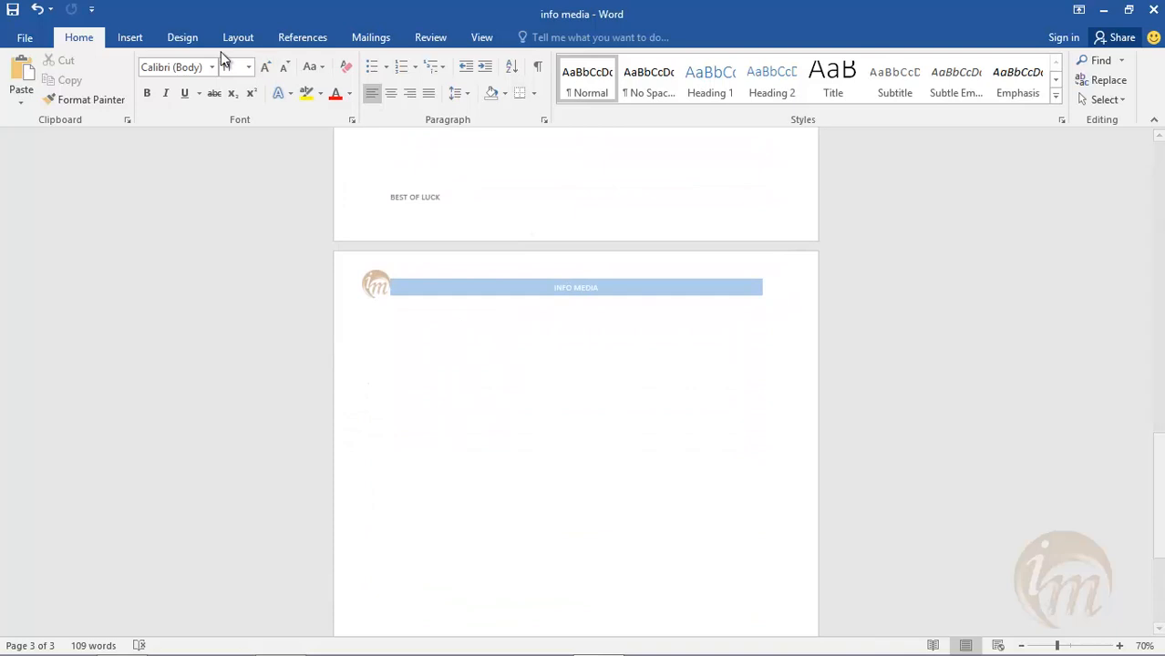
# - Replace the text footer with the Banded page-number footer and exit footer editing
pyautogui.click(135, 39)
pyautogui.click(753, 102)
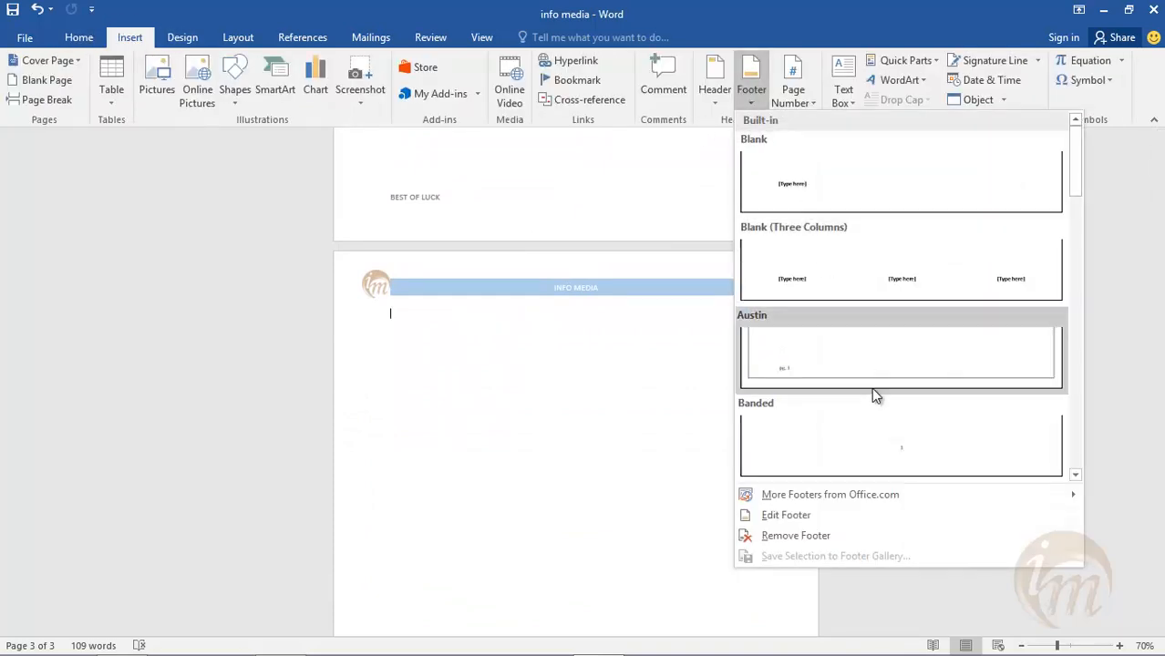
pyautogui.click(893, 451)
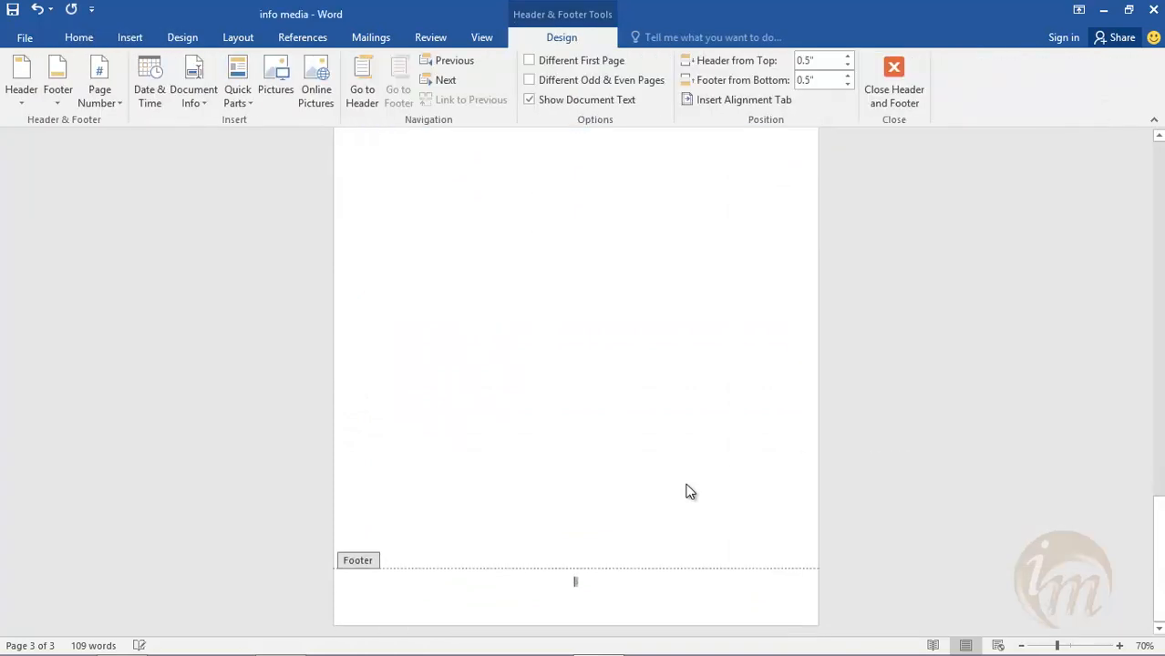
pyautogui.click(900, 102)
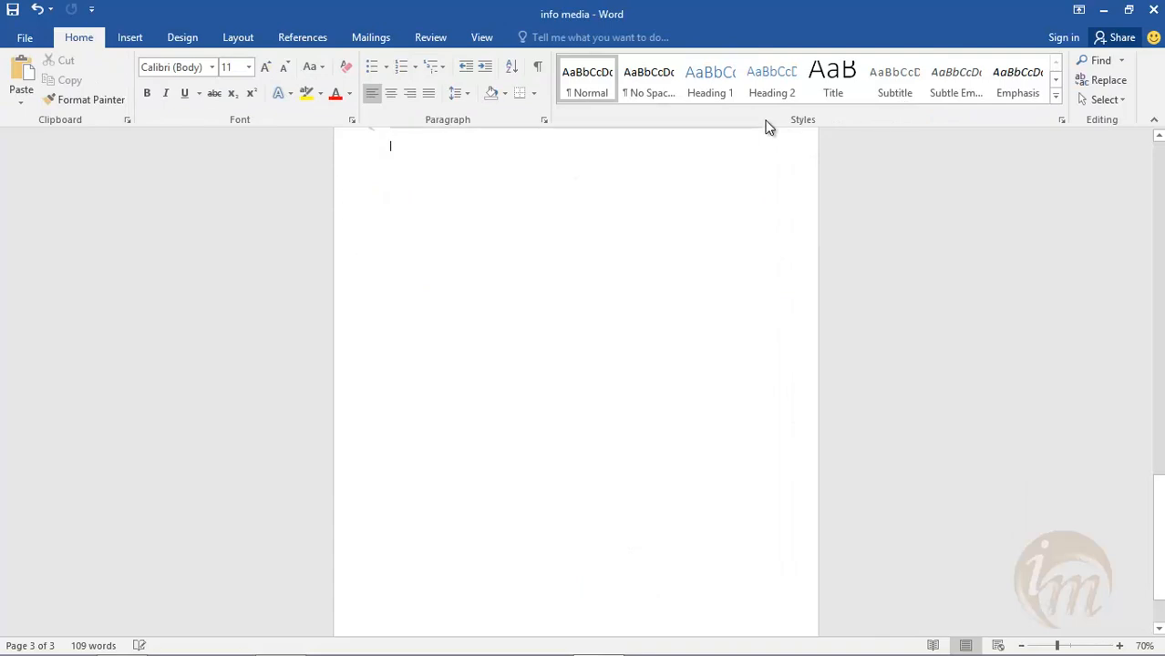
# - Insert Plain Number 3 page numbers at the bottom of the page, check them on each page, and exit footer editing
pyautogui.click(121, 42)
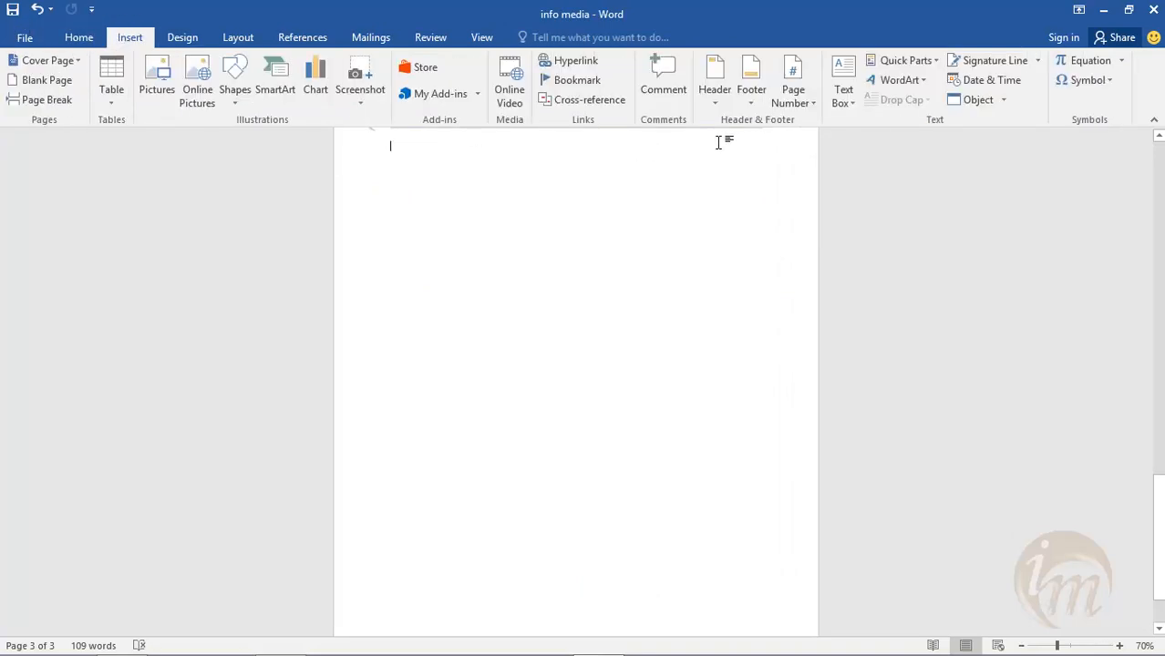
pyautogui.click(811, 99)
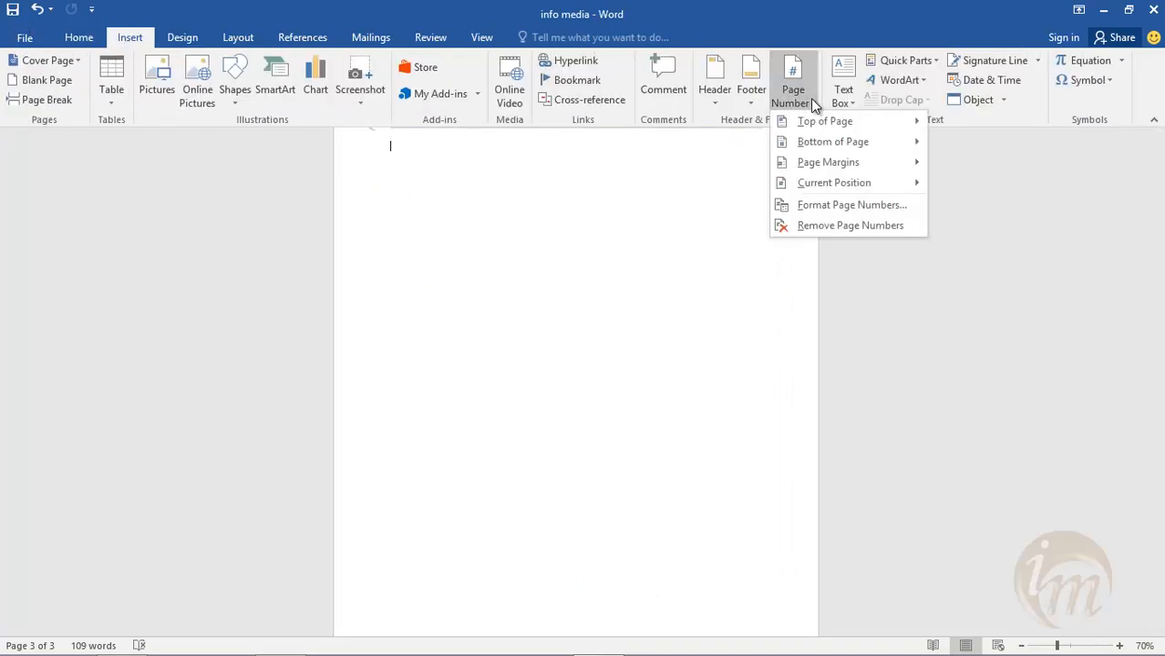
pyautogui.moveTo(827, 122)
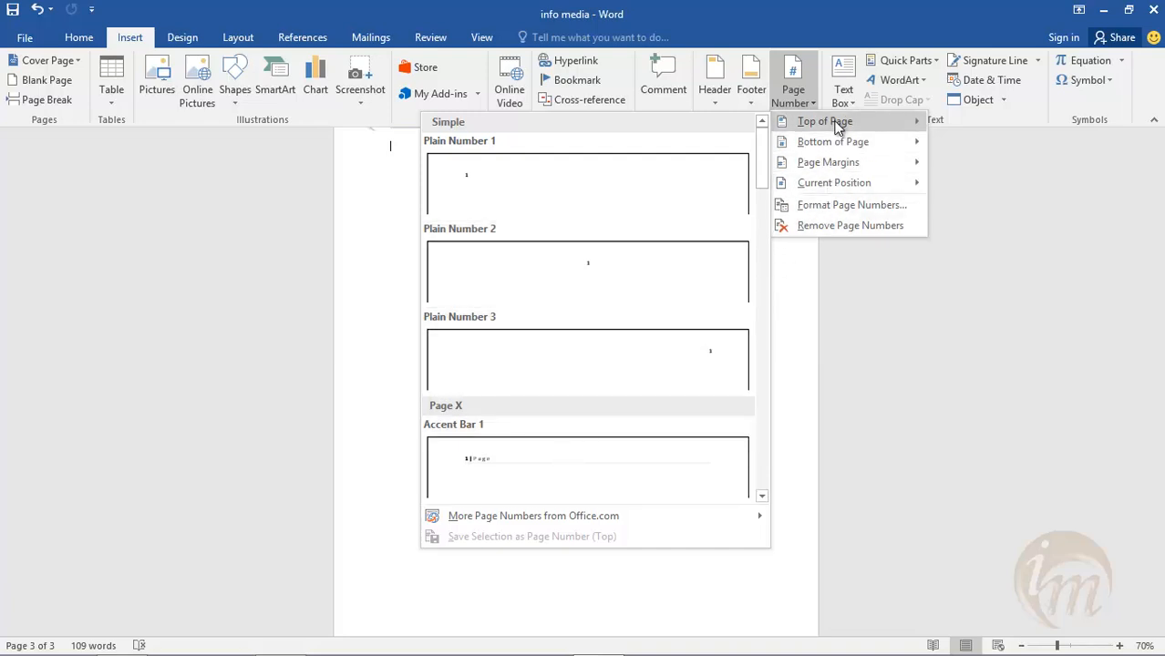
pyautogui.moveTo(850, 146)
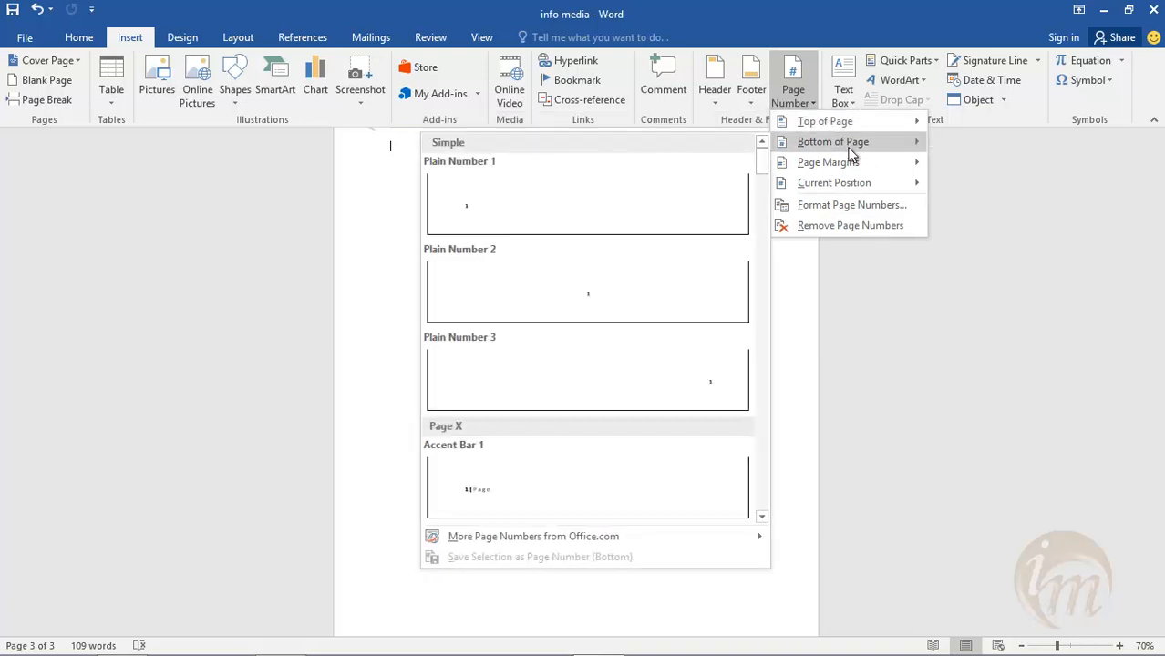
pyautogui.click(732, 395)
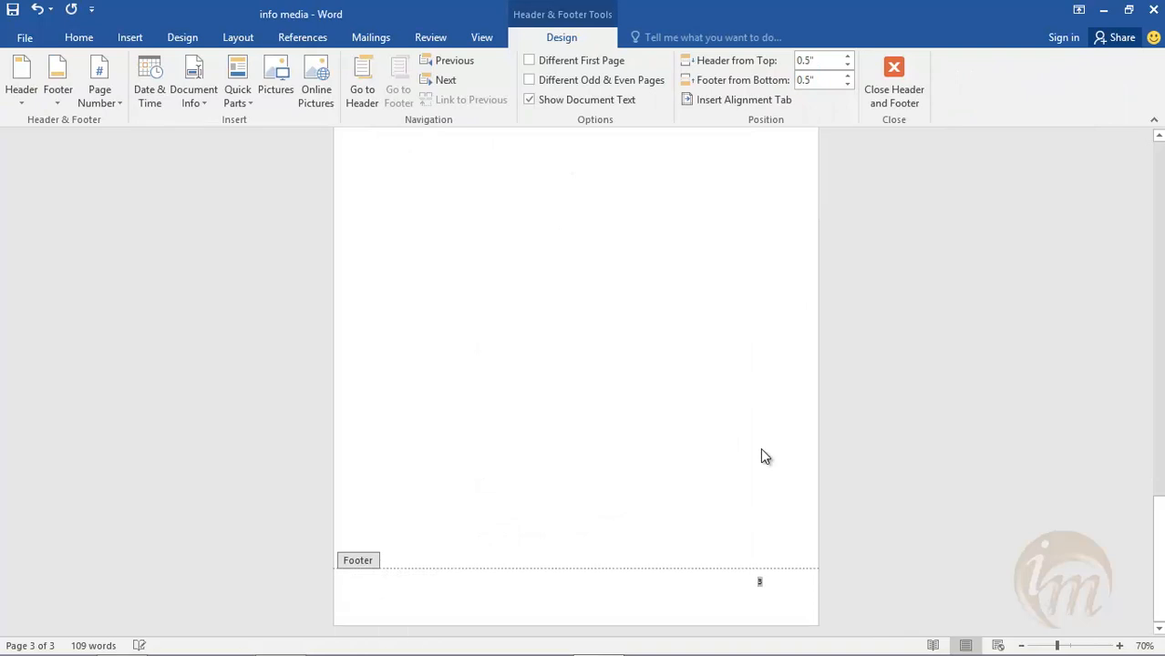
pyautogui.scroll(3, 770, 602)
pyautogui.scroll(4, 771, 602)
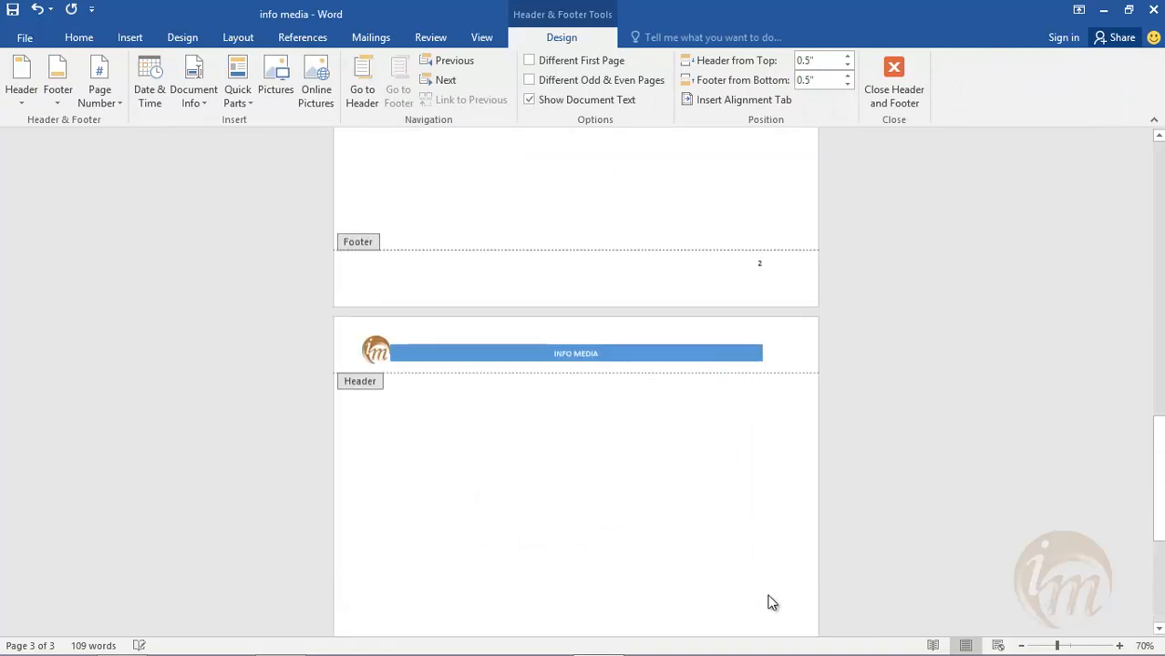
pyautogui.scroll(9, 770, 400)
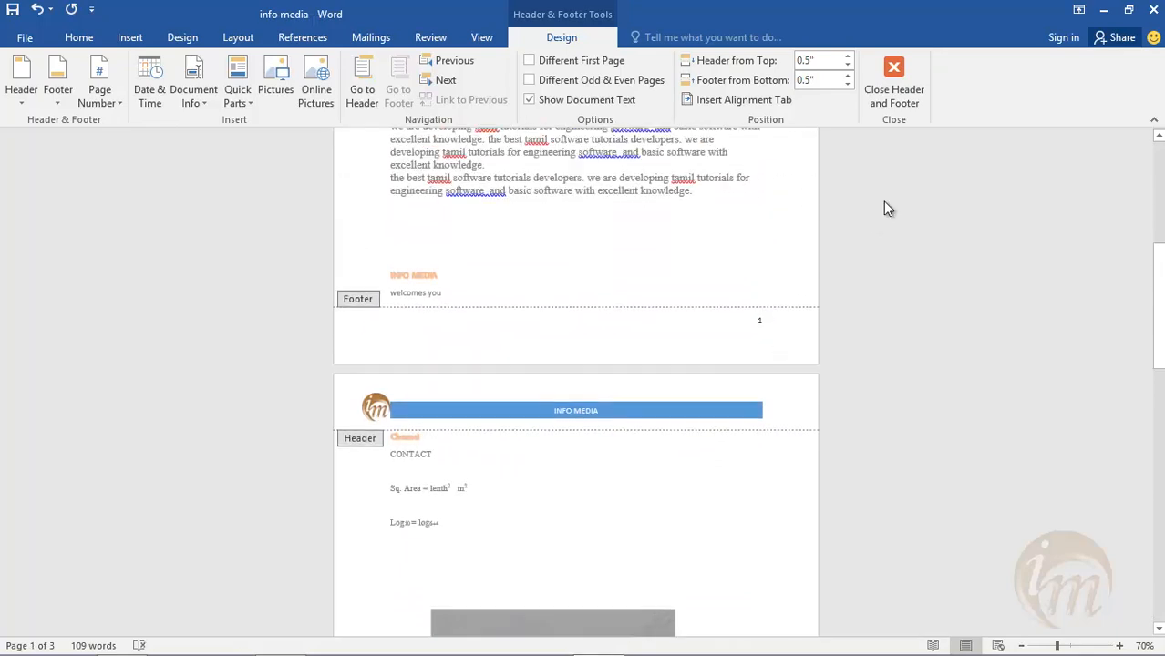
pyautogui.click(876, 84)
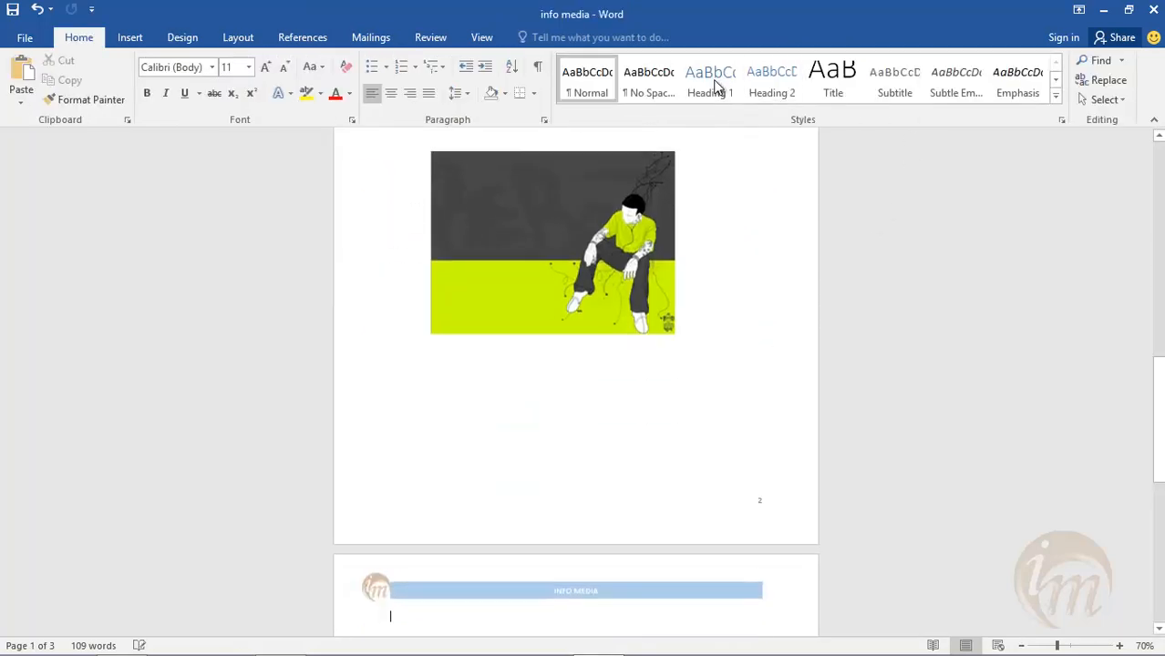
# - Add Vertical, Right page numbers in the page margins, check them on the pages, and exit header editing
pyautogui.click(135, 48)
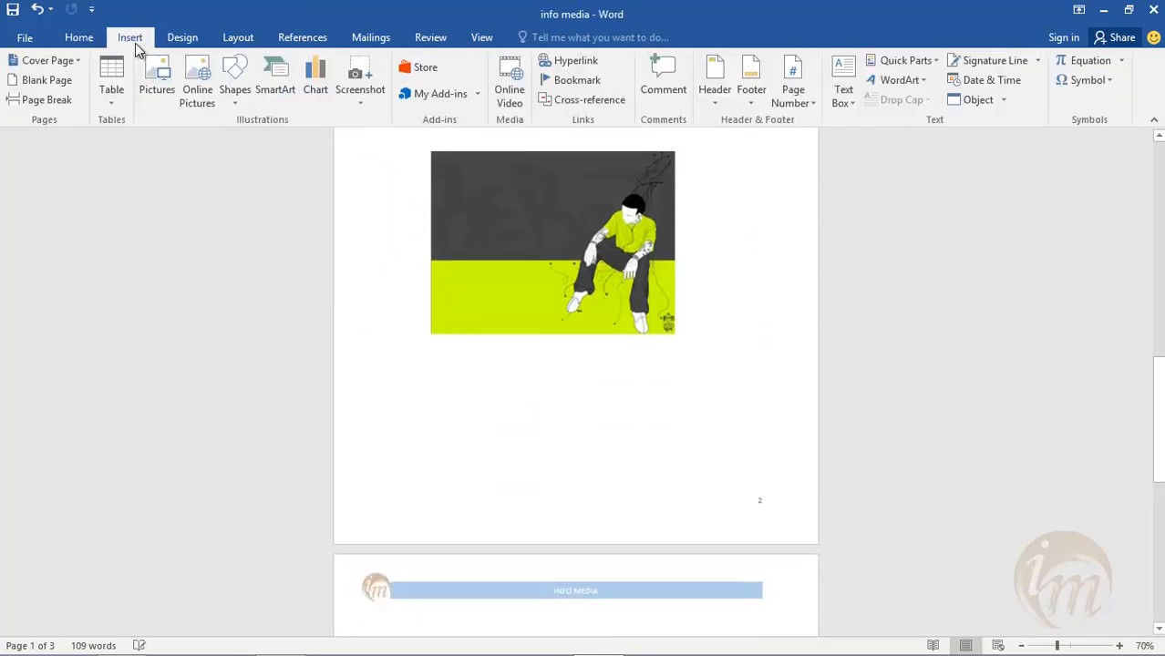
pyautogui.click(805, 107)
pyautogui.moveTo(864, 165)
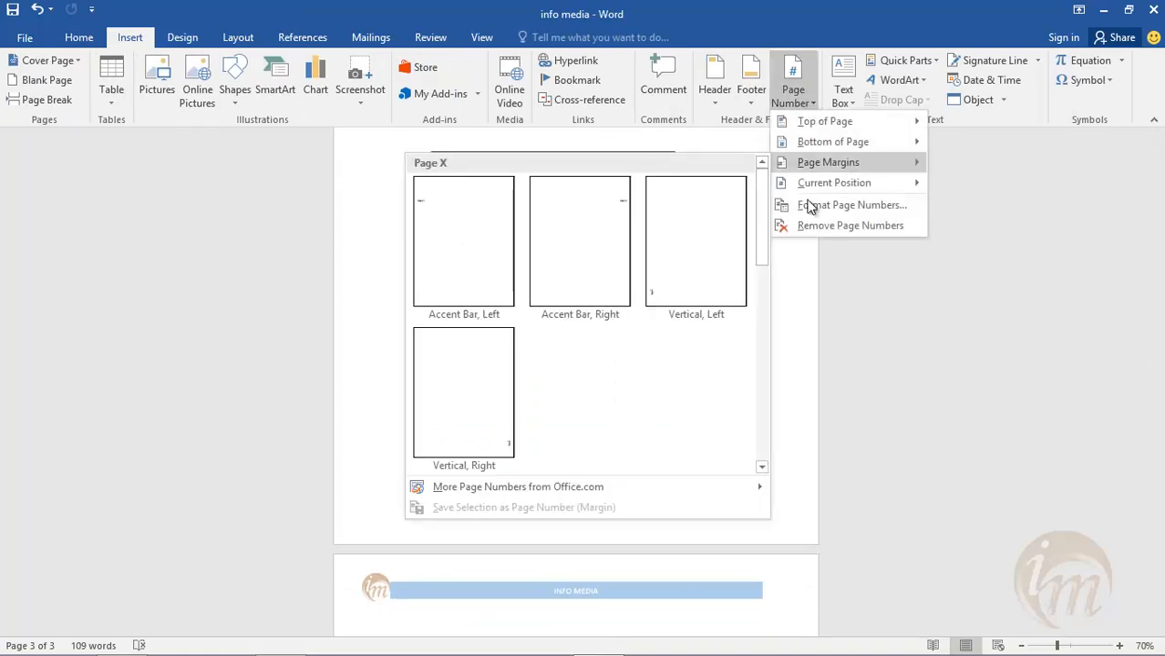
pyautogui.click(511, 428)
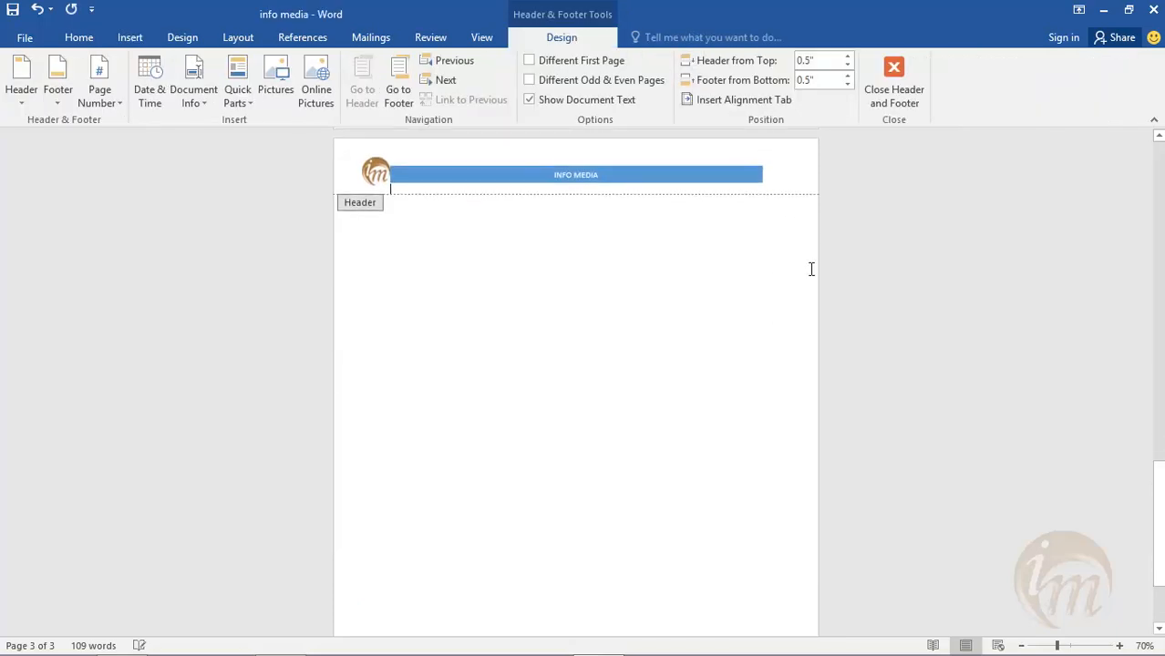
pyautogui.scroll(3, 811, 269)
pyautogui.scroll(12, 811, 269)
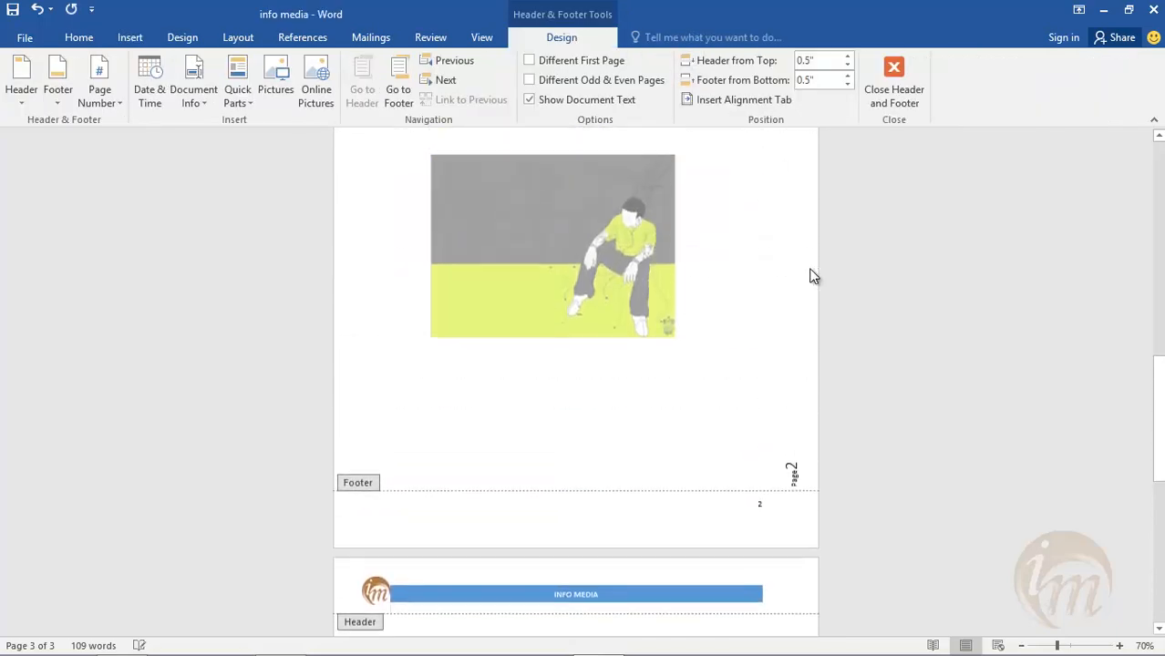
pyautogui.scroll(-10, 813, 276)
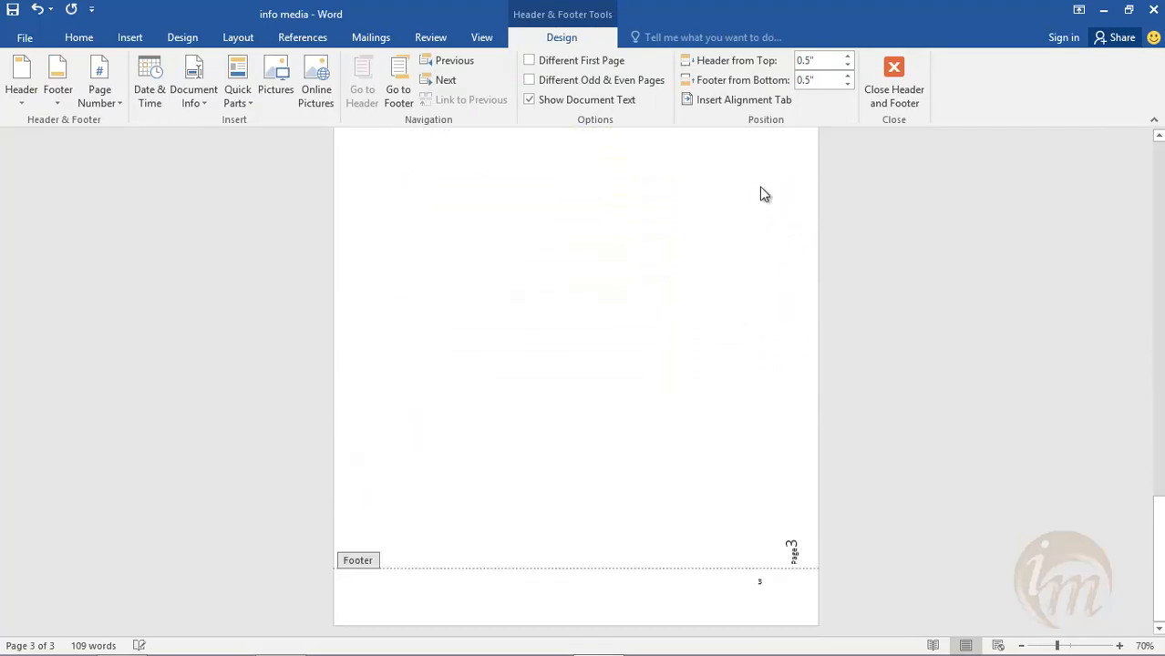
pyautogui.click(906, 83)
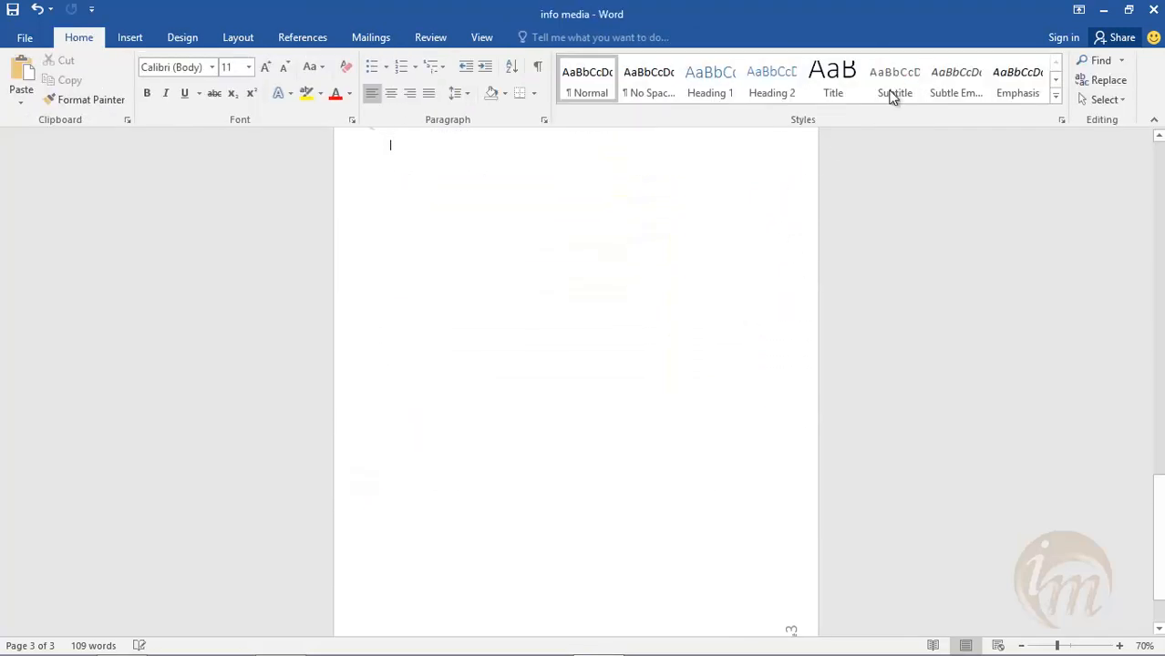
# - Remove the page numbers from the document and check the pages
pyautogui.click(129, 39)
pyautogui.click(795, 91)
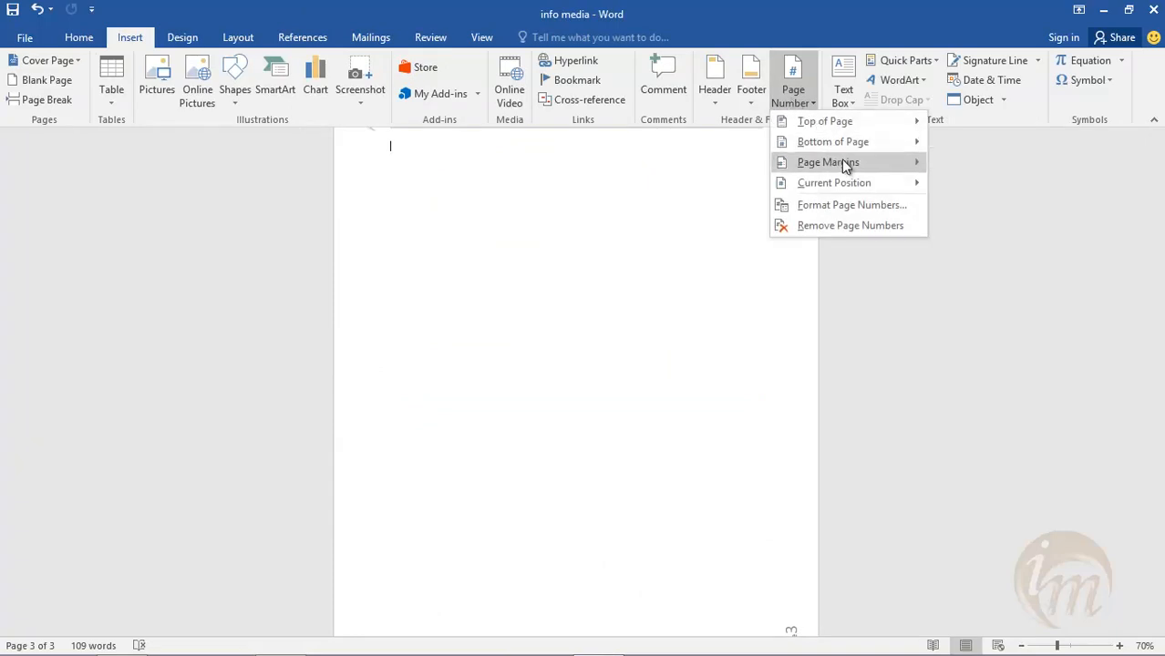
pyautogui.moveTo(917, 191)
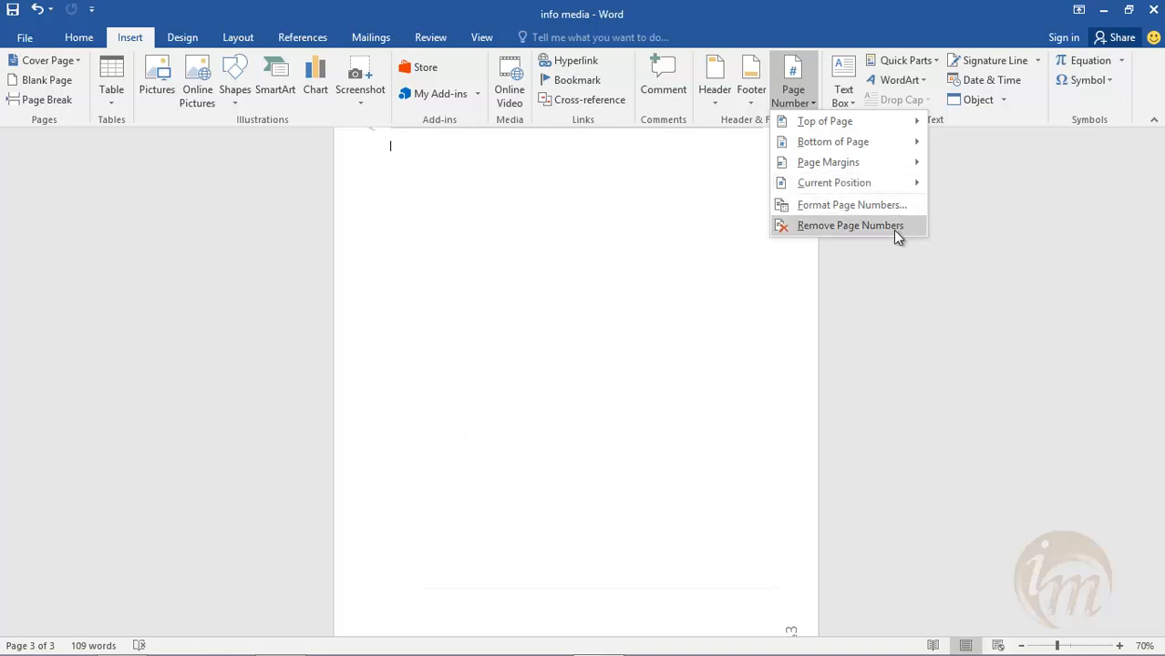
pyautogui.click(893, 228)
pyautogui.scroll(5, 795, 290)
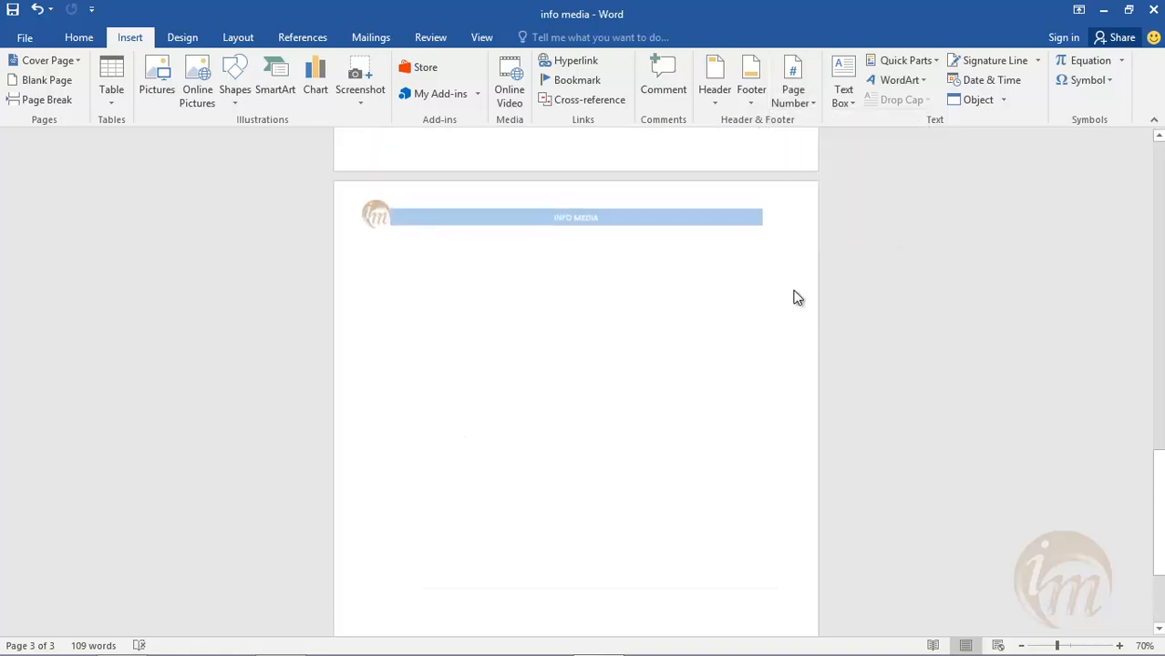
pyautogui.scroll(5, 795, 289)
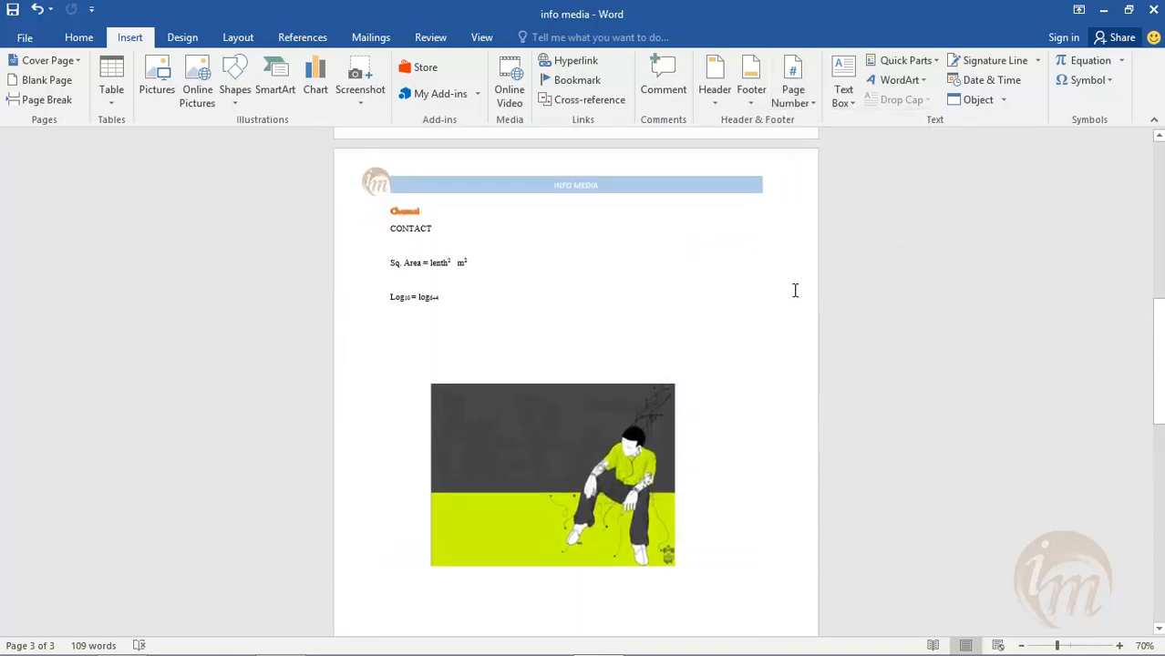
# - Insert plain centred page numbers at the bottom of the page
pyautogui.click(782, 89)
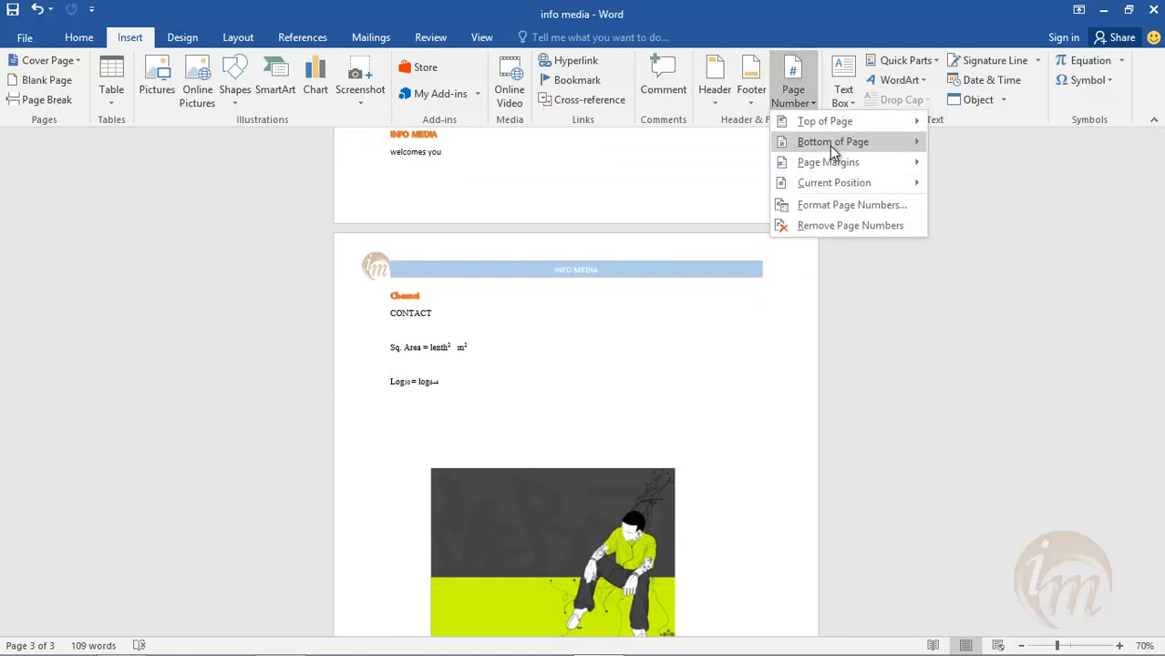
pyautogui.moveTo(829, 146)
pyautogui.click(609, 290)
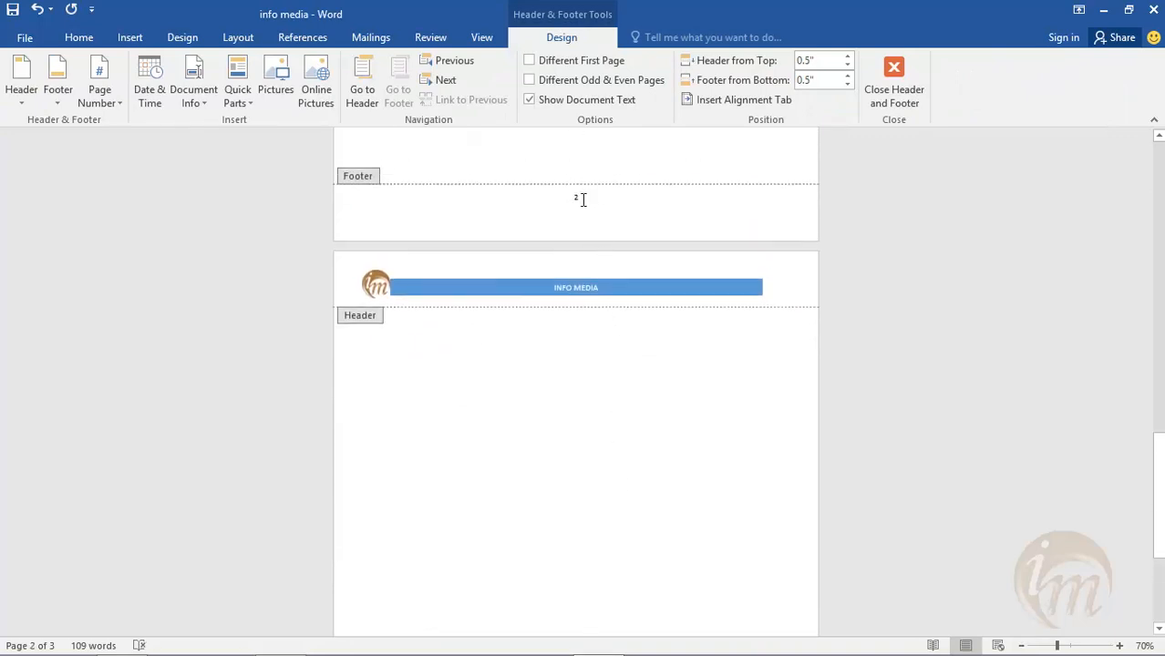
# - Enlarge the footer page number to font size 20, exit footer editing, and check the numbers on the pages
pyautogui.doubleClick(578, 197)
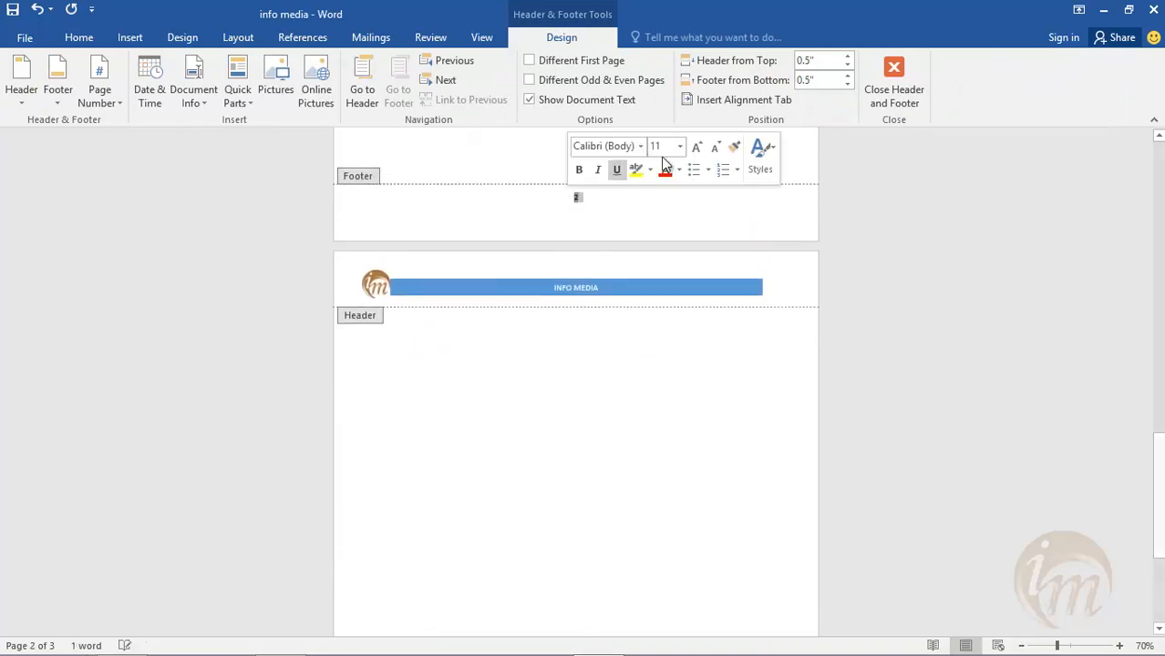
pyautogui.click(695, 147)
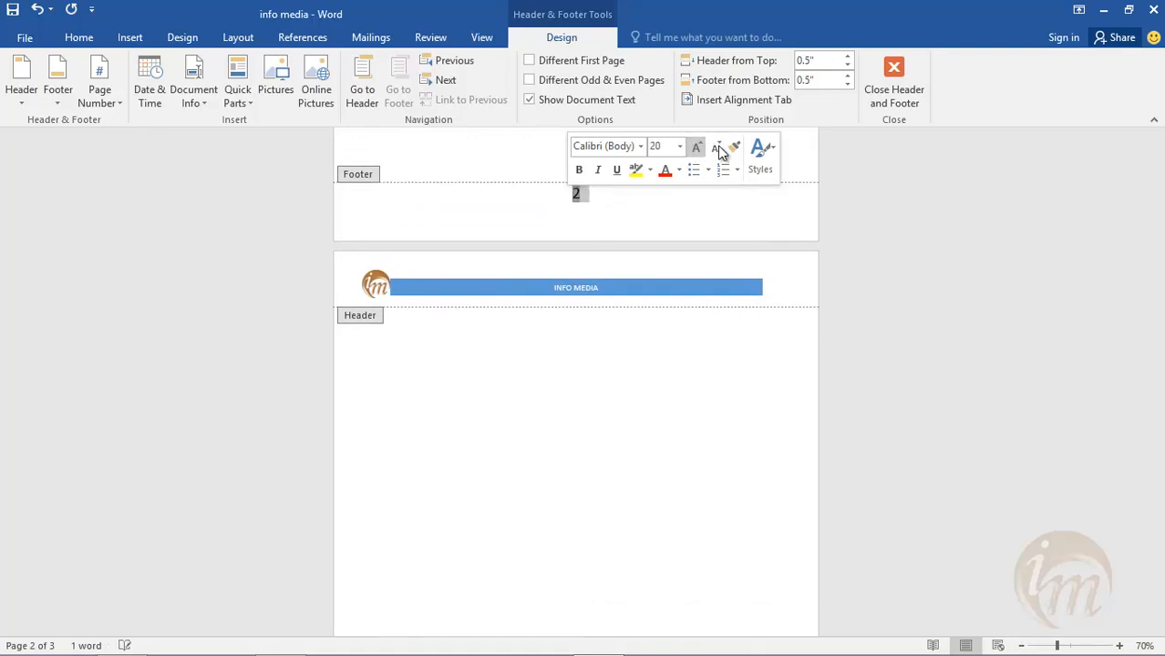
pyautogui.click(919, 82)
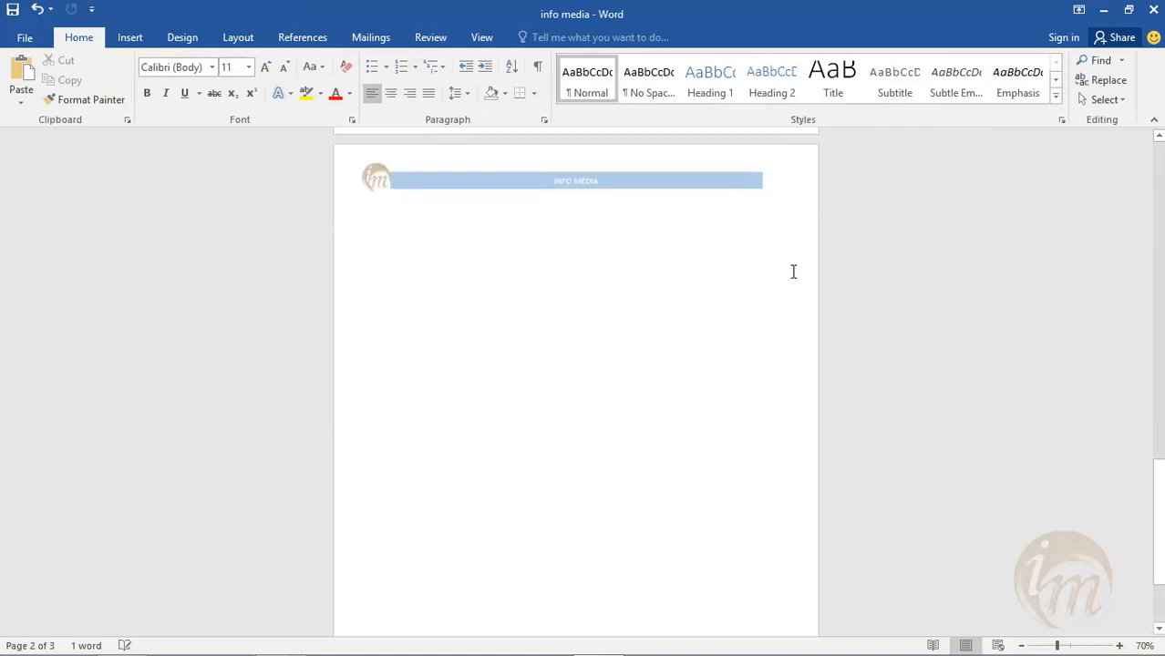
pyautogui.scroll(15, 592, 429)
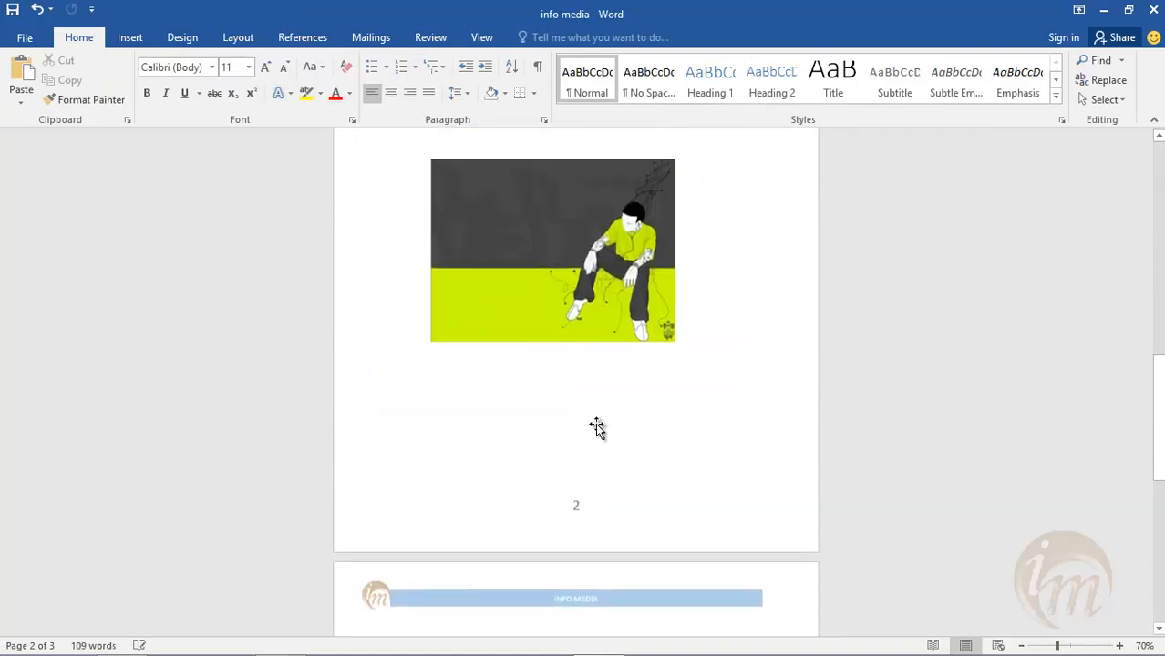
pyautogui.scroll(3, 595, 422)
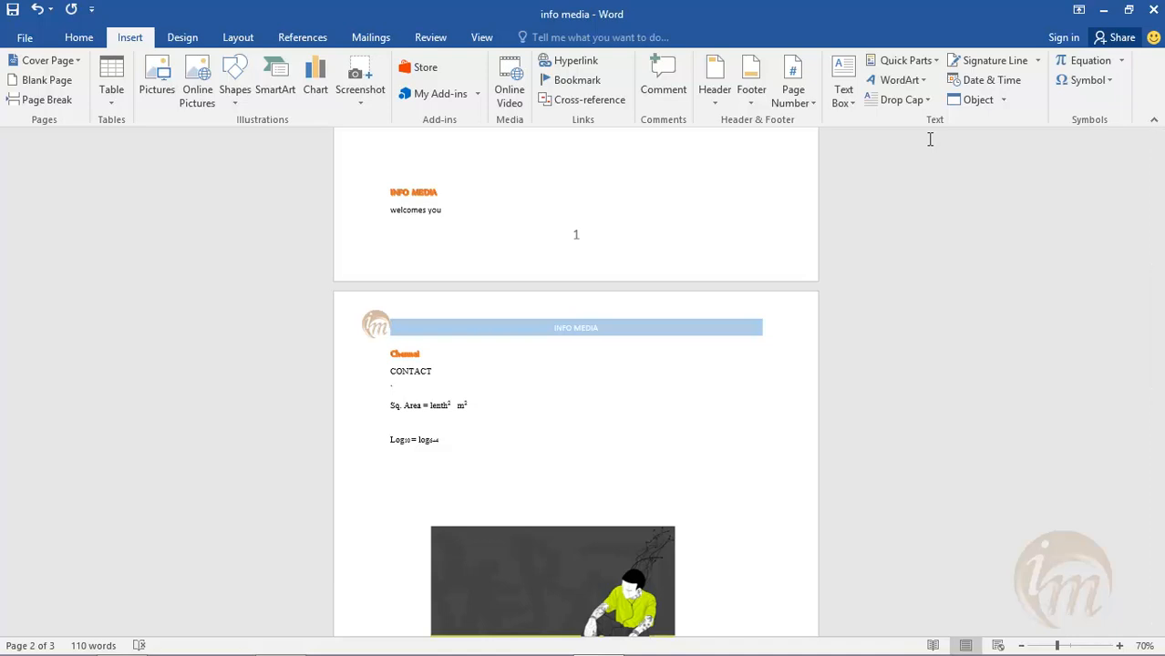
# - Insert an Austin Quote text box on page 3 reading "I WANT KEYBOARD AND MOUSE" and place the cursor below it
pyautogui.scroll(-10, 703, 223)
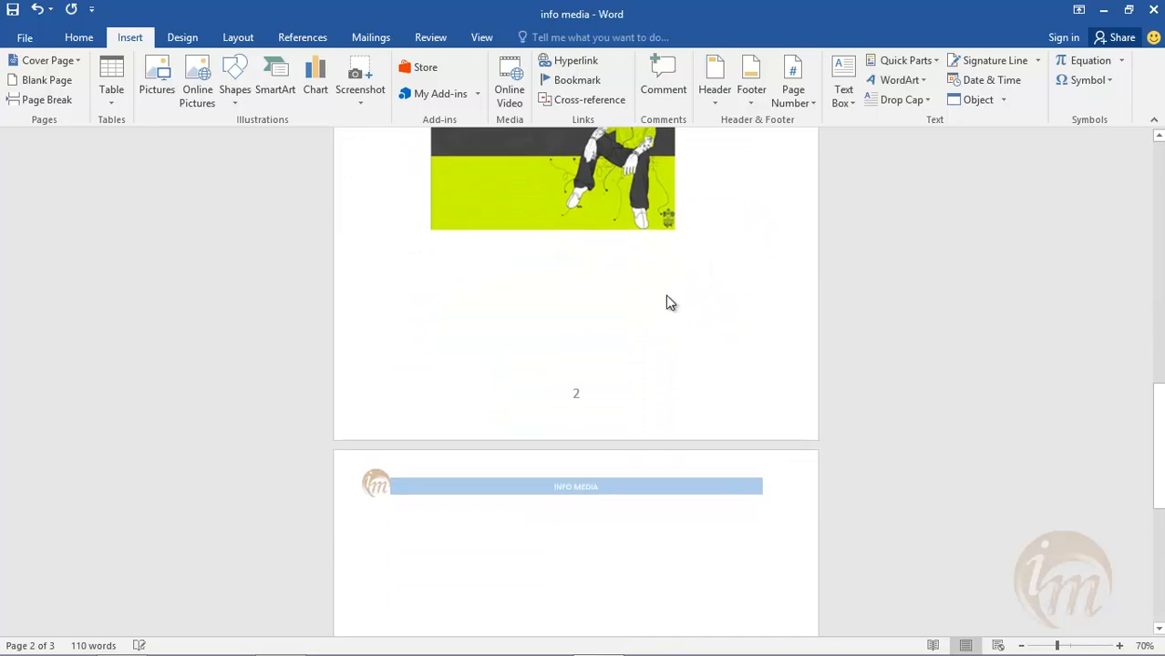
pyautogui.scroll(-5, 666, 297)
pyautogui.click(395, 322)
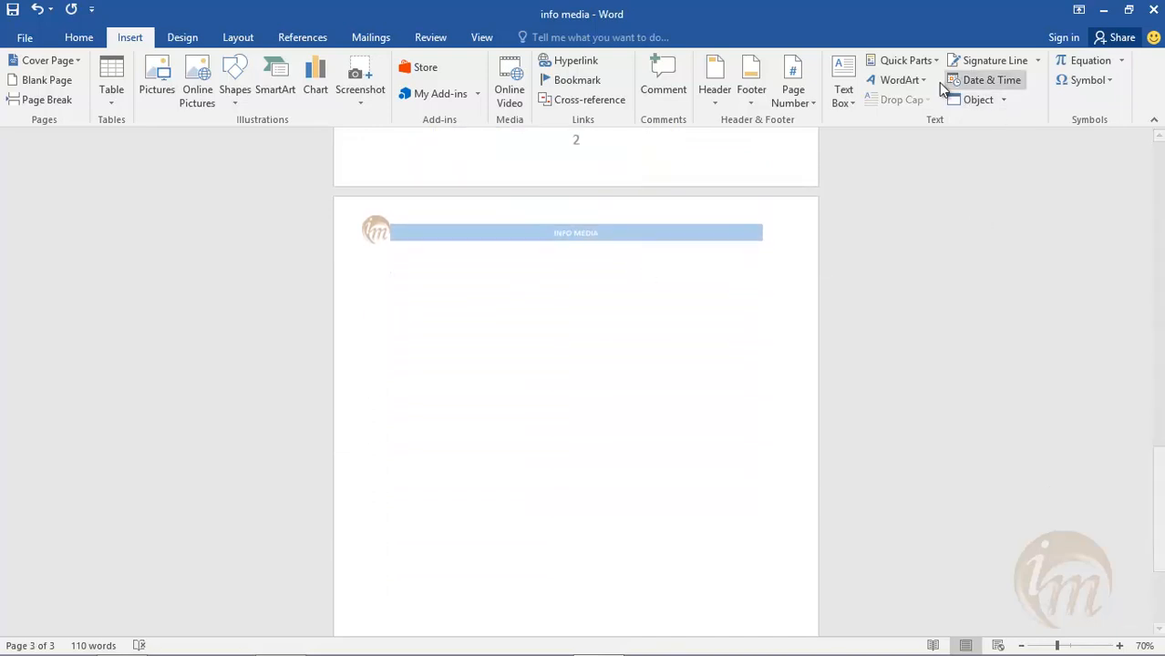
pyautogui.click(853, 103)
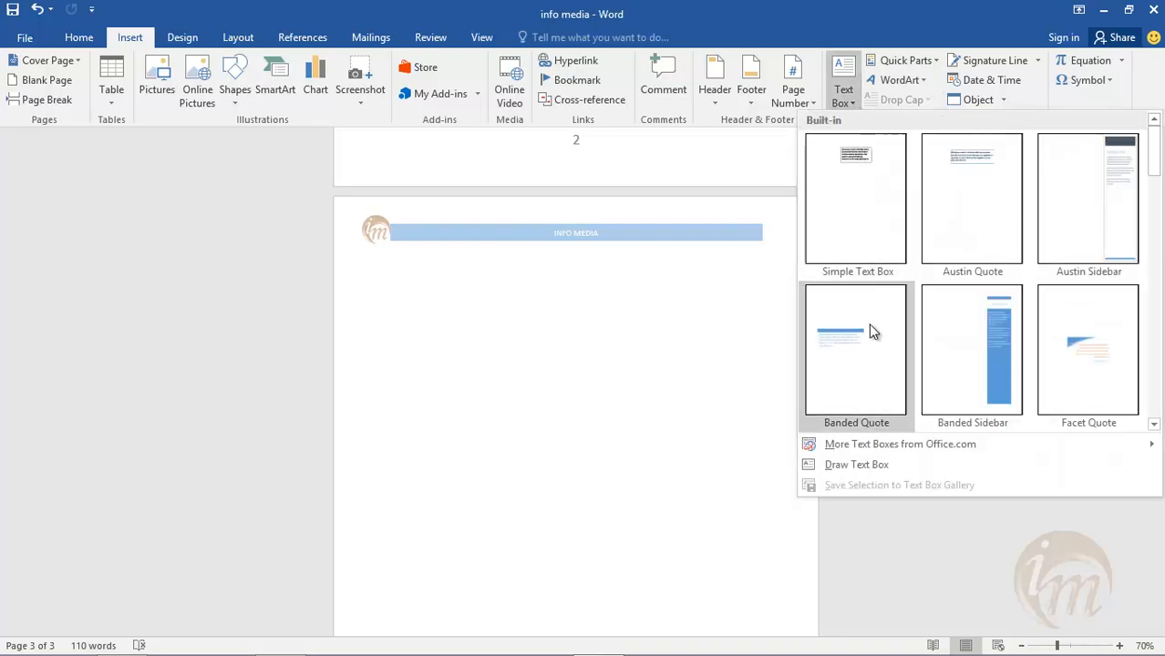
pyautogui.click(976, 222)
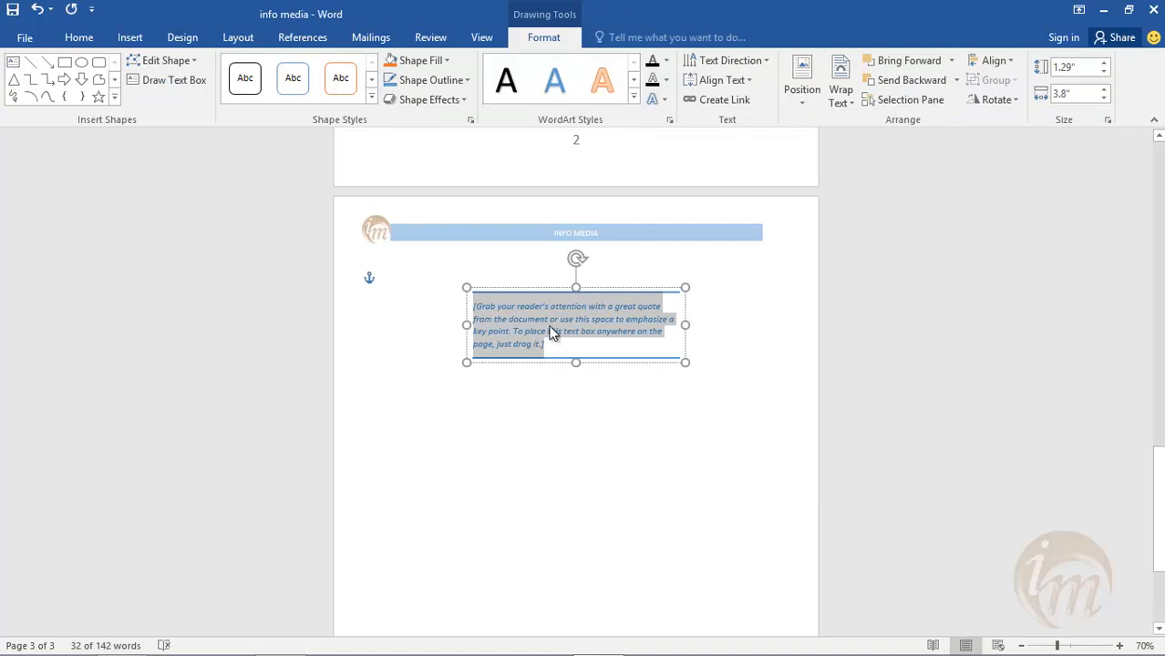
pyautogui.write('I WANT ')
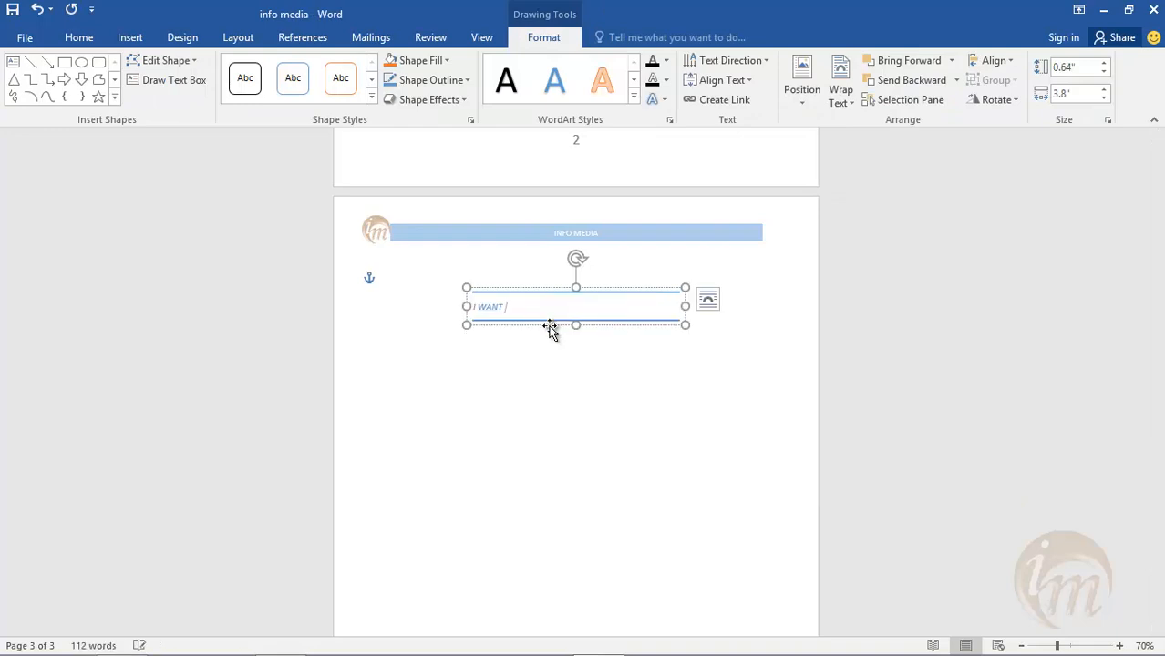
pyautogui.write('KEYBOARD AND MOUSE')
pyautogui.click(536, 447)
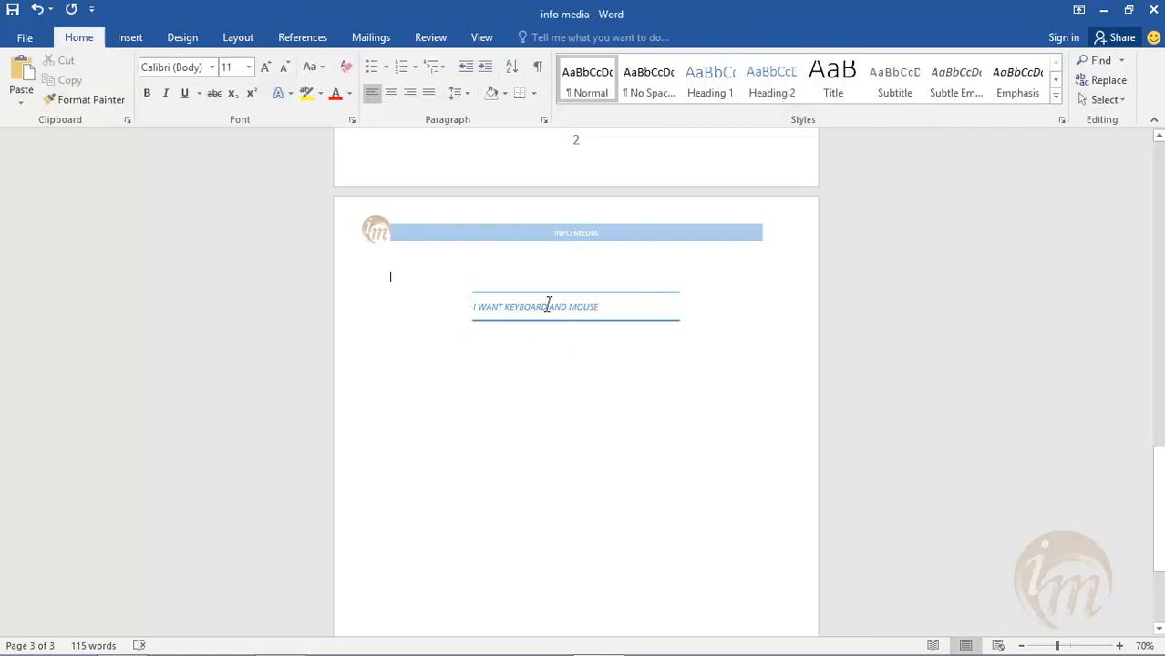
pyautogui.doubleClick(544, 371)
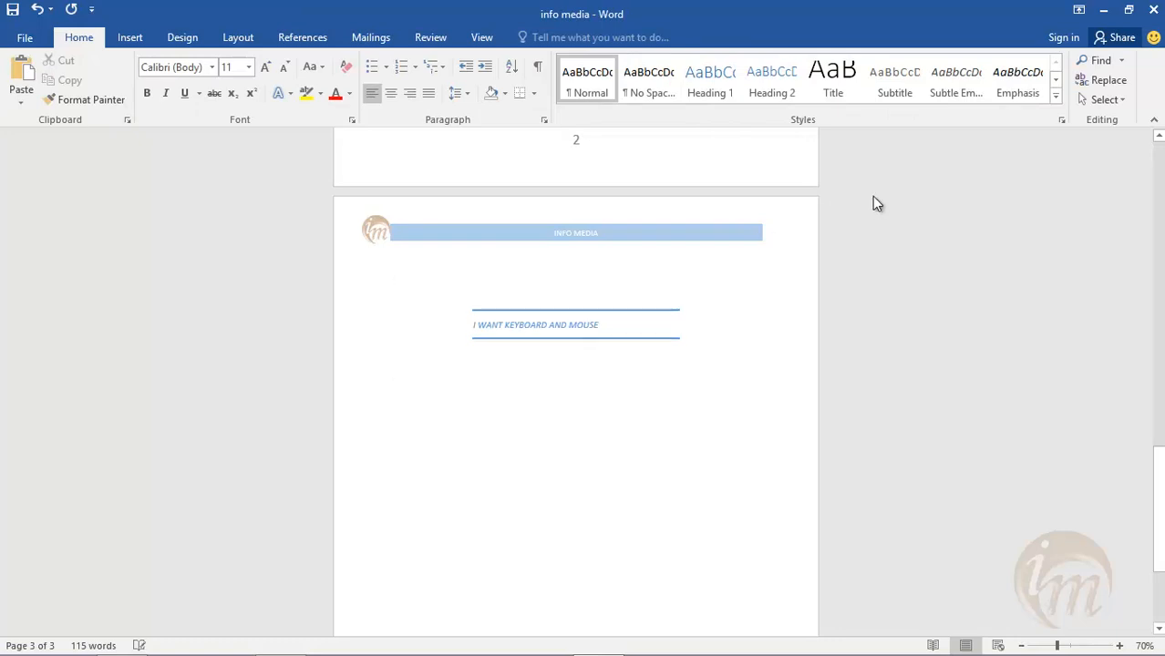
# - Try a Banded Sidebar text box on page 3 and undo its insertion
pyautogui.click(128, 37)
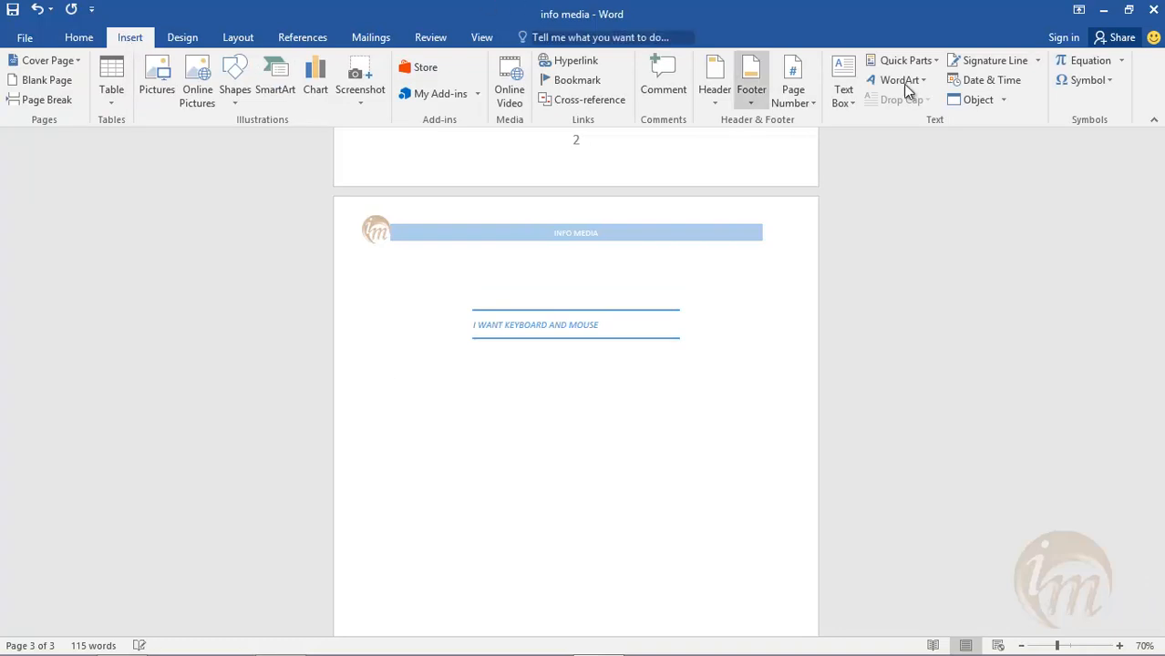
pyautogui.click(842, 96)
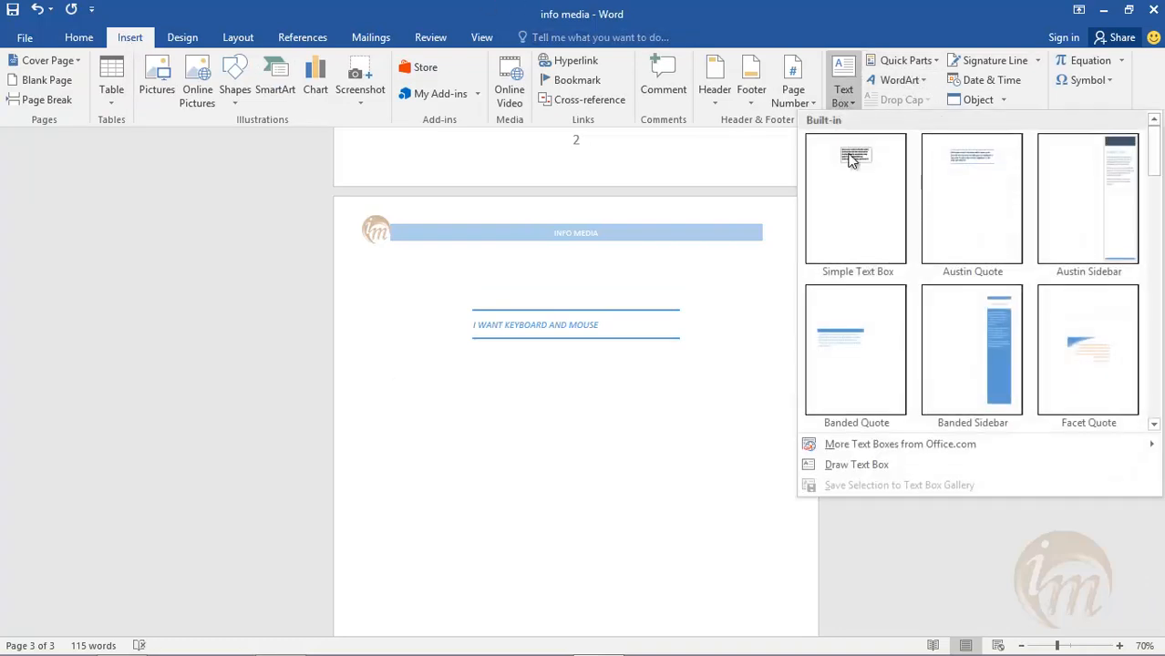
pyautogui.click(936, 366)
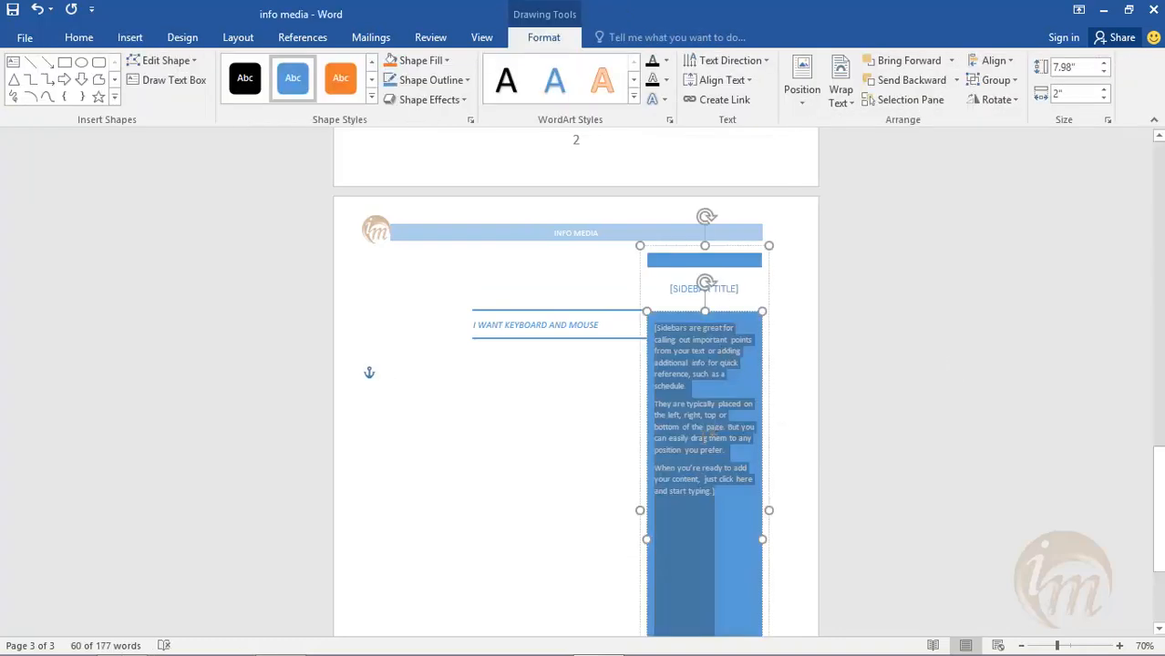
pyautogui.hotkey('ctrl', 'z')
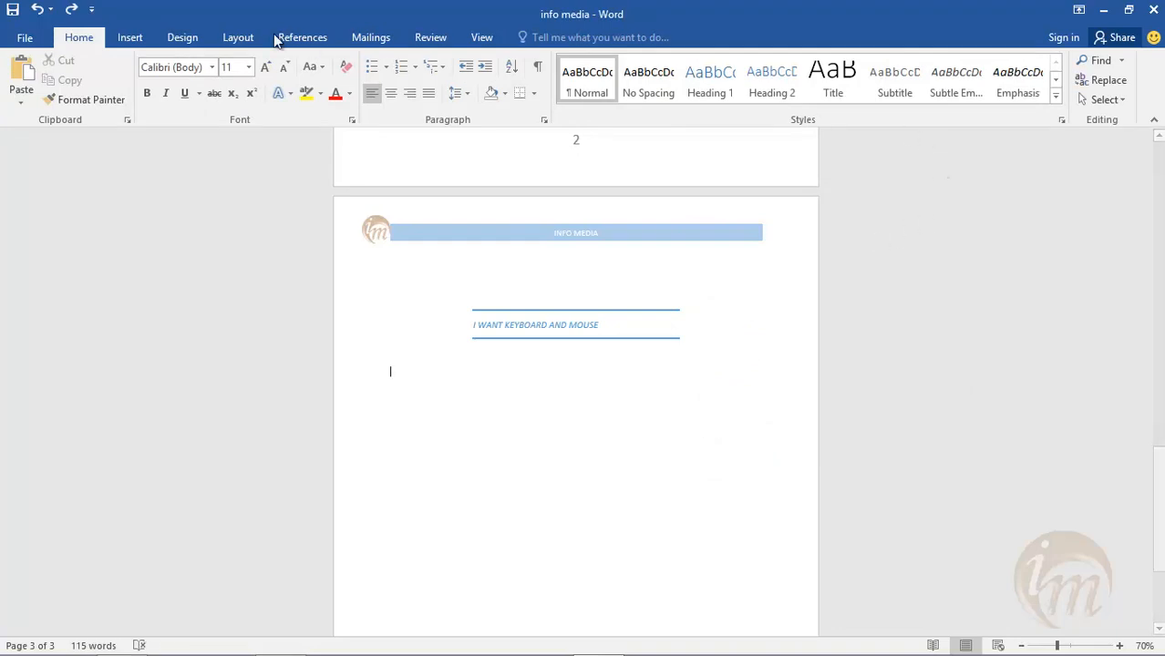
# - Draw a custom text box about 1.78" wide and 0.7" high below the quote on page 3
pyautogui.click(132, 37)
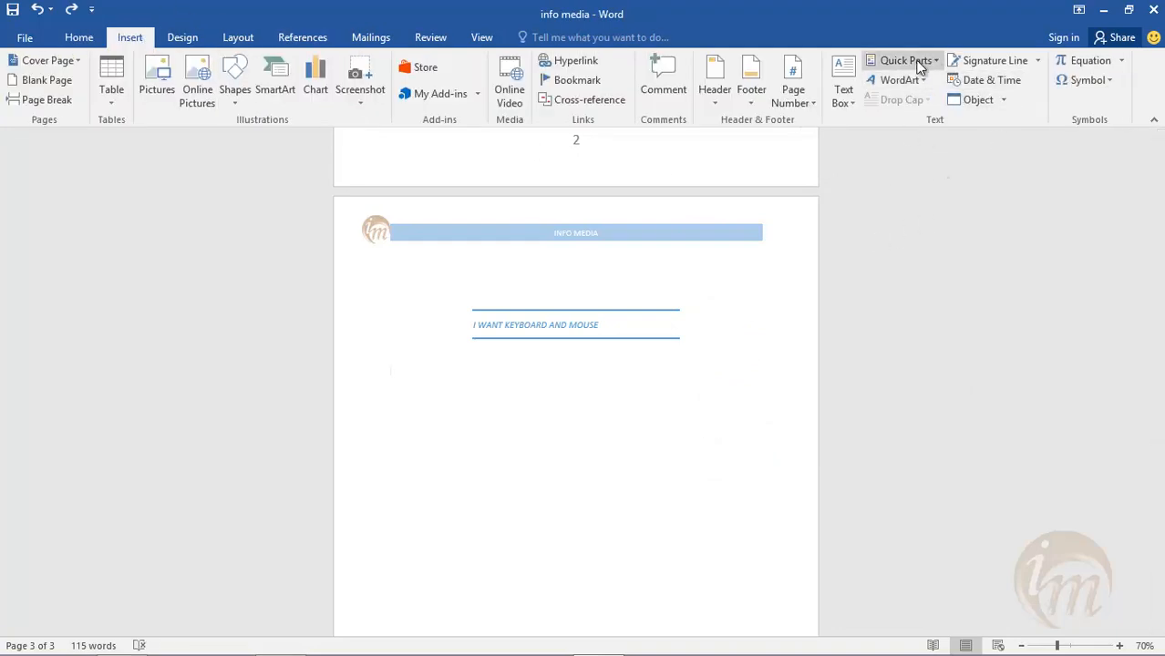
pyautogui.click(840, 102)
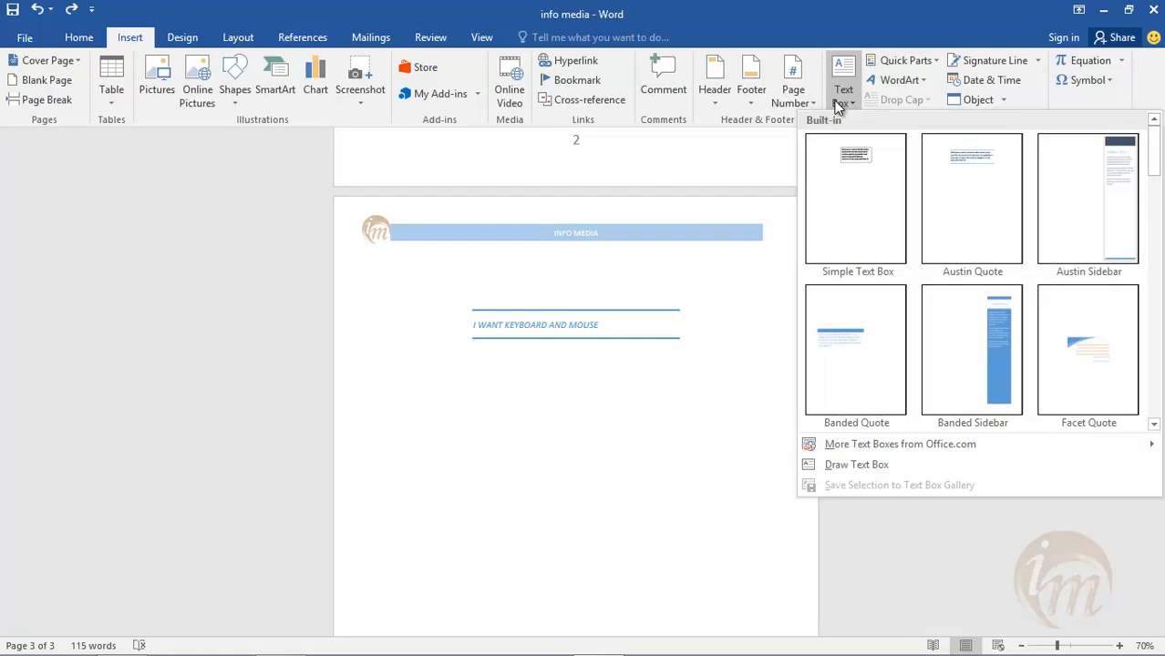
pyautogui.click(857, 464)
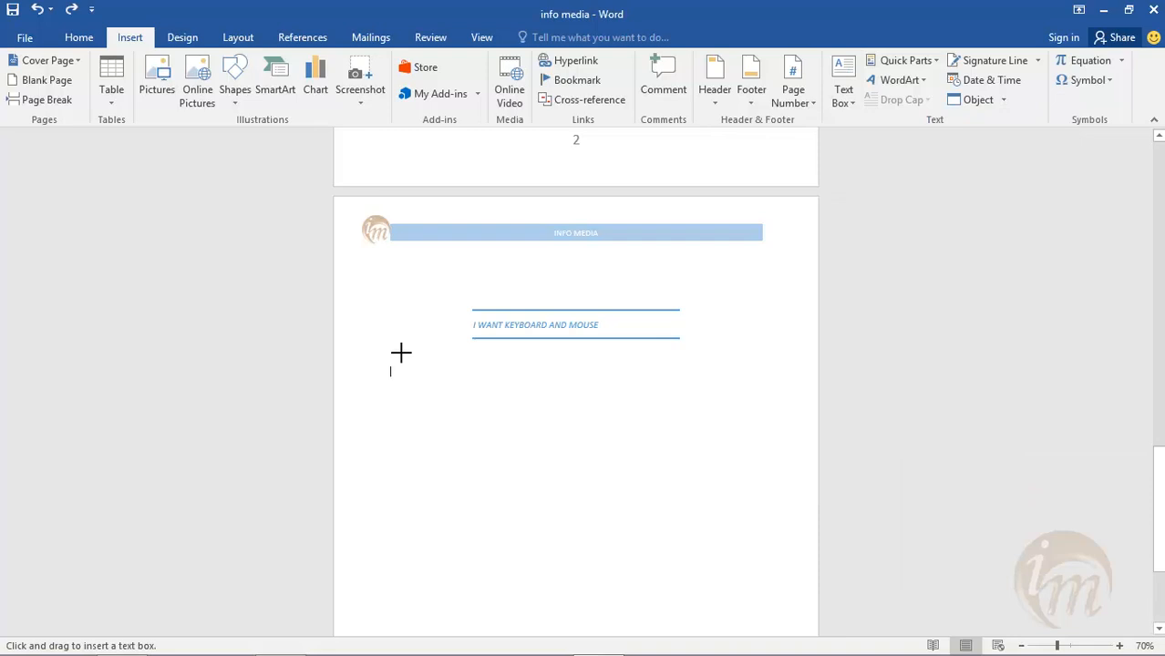
pyautogui.moveTo(386, 365)
pyautogui.mouseDown()
pyautogui.moveTo(424, 411)
pyautogui.moveTo(489, 404)
pyautogui.mouseUp()
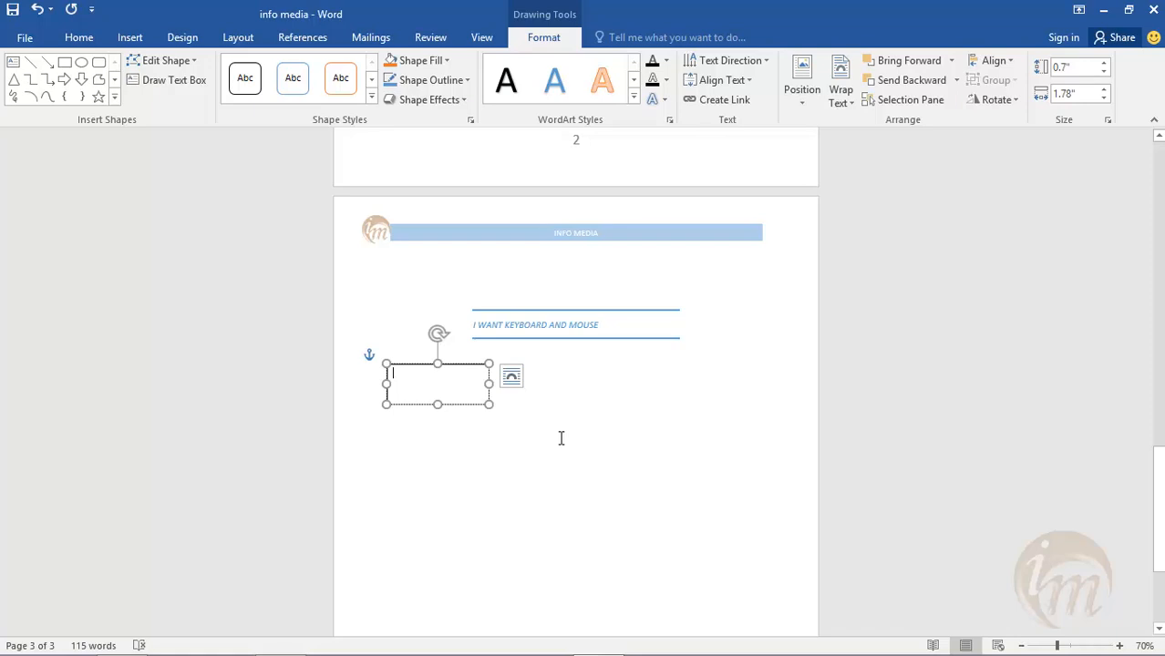
# - Enter "INFO MEDIA PRESENTS TAMIL SOFTWARE TUTORIALS" in the drawn text box and leave the box
pyautogui.write('iNFO MEDIA')
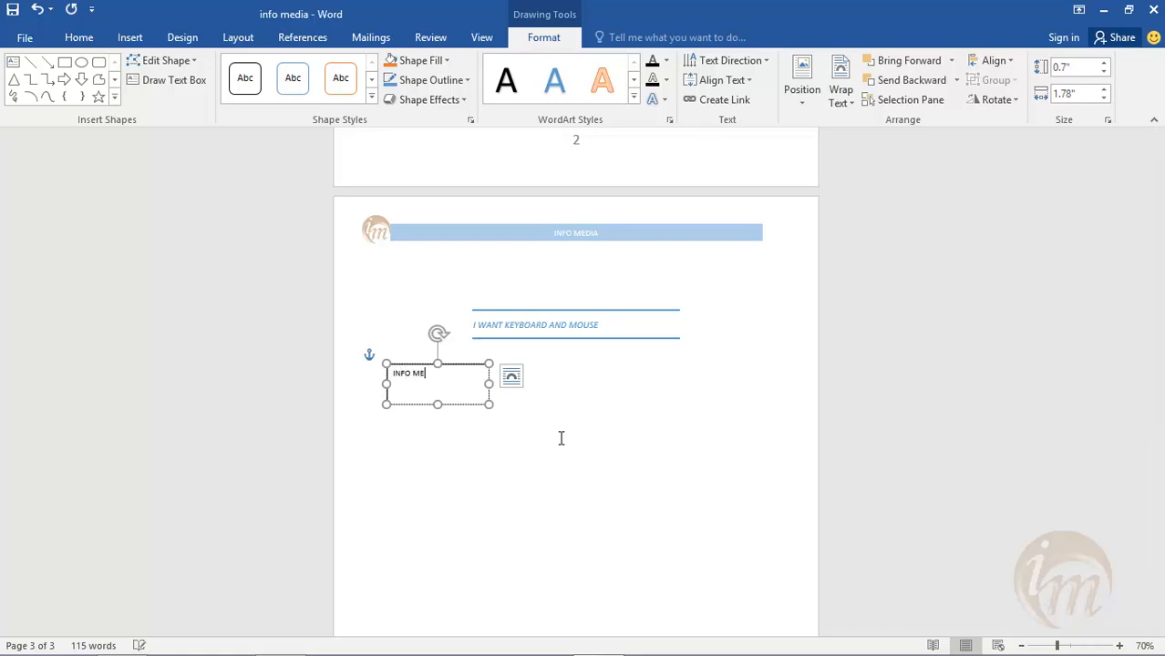
pyautogui.write(' PRESENTS')
pyautogui.press('Return')
pyautogui.write('TAMIL SO')
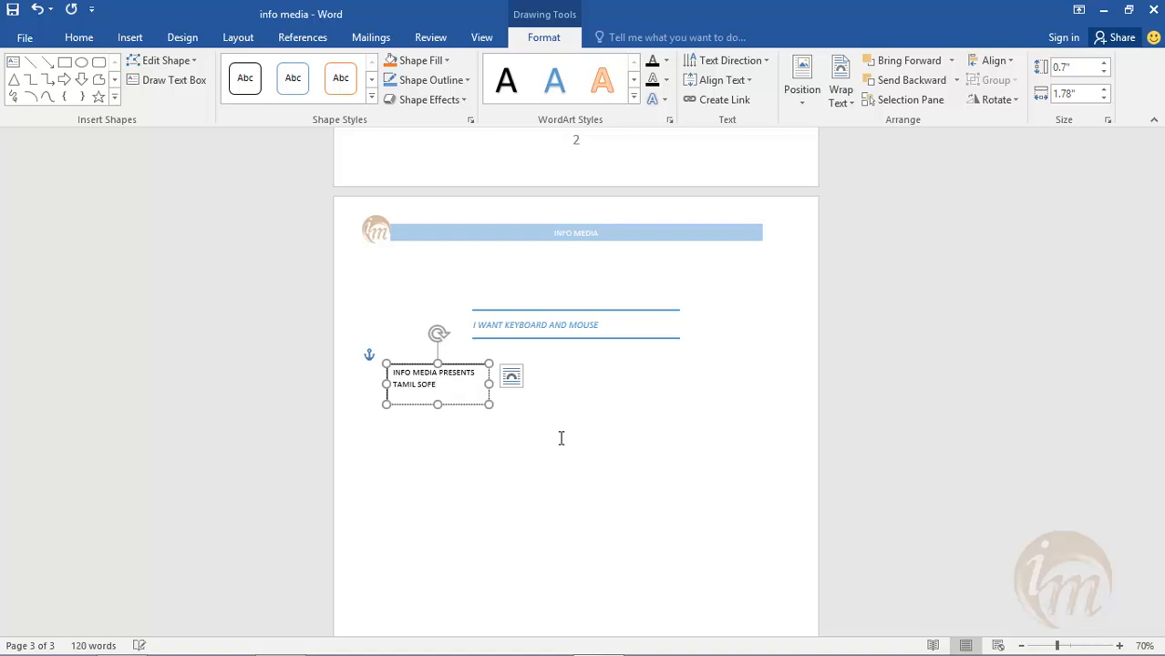
pyautogui.write('FTWARE TUTOR')
pyautogui.press('BackSpace')
pyautogui.write('TOR')
pyautogui.press('BackSpace')
pyautogui.click(497, 466)
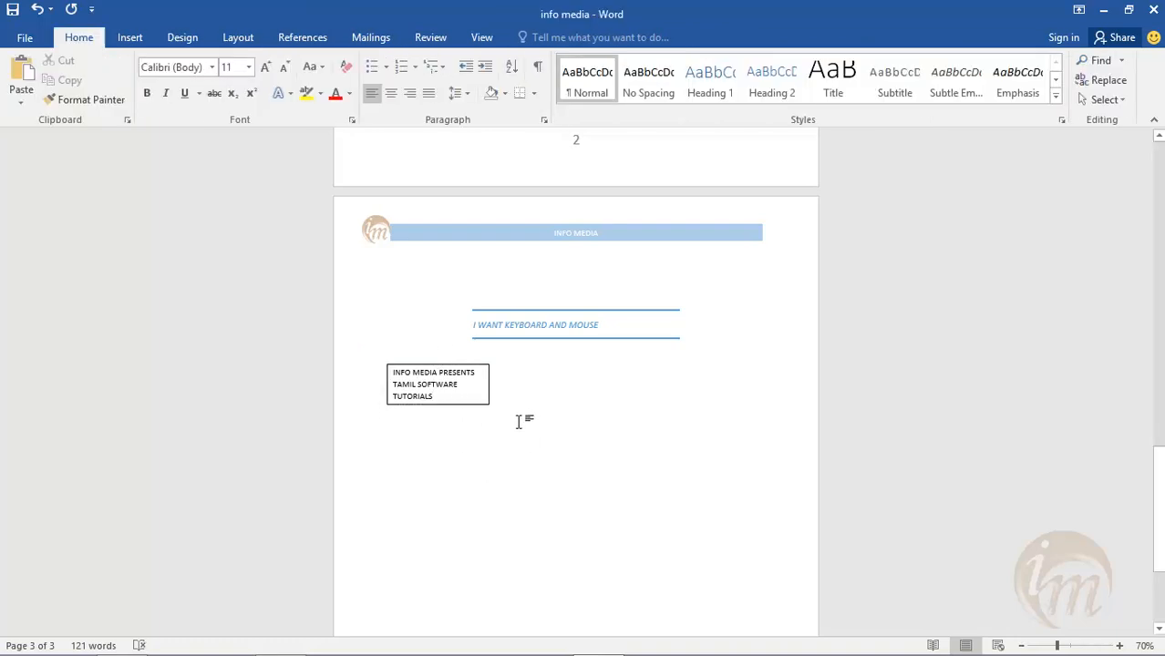
# - Insert the AutoText entry "INFO MEDIA" below the drawn text box and review the Quick Parts options
pyautogui.click(130, 37)
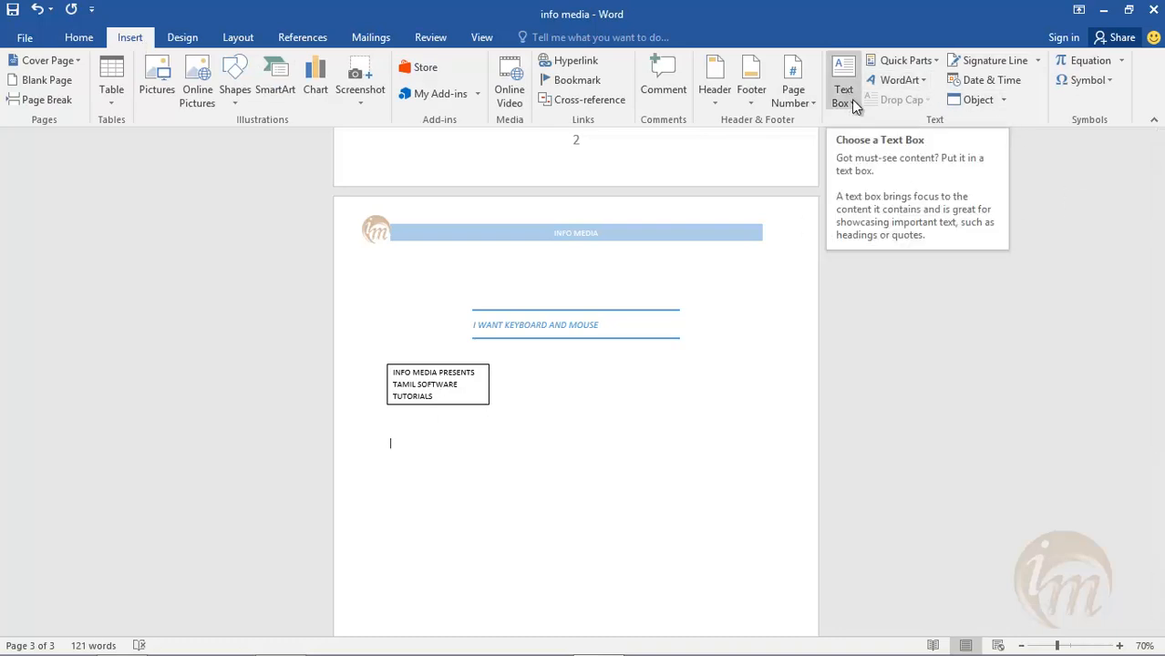
pyautogui.click(937, 60)
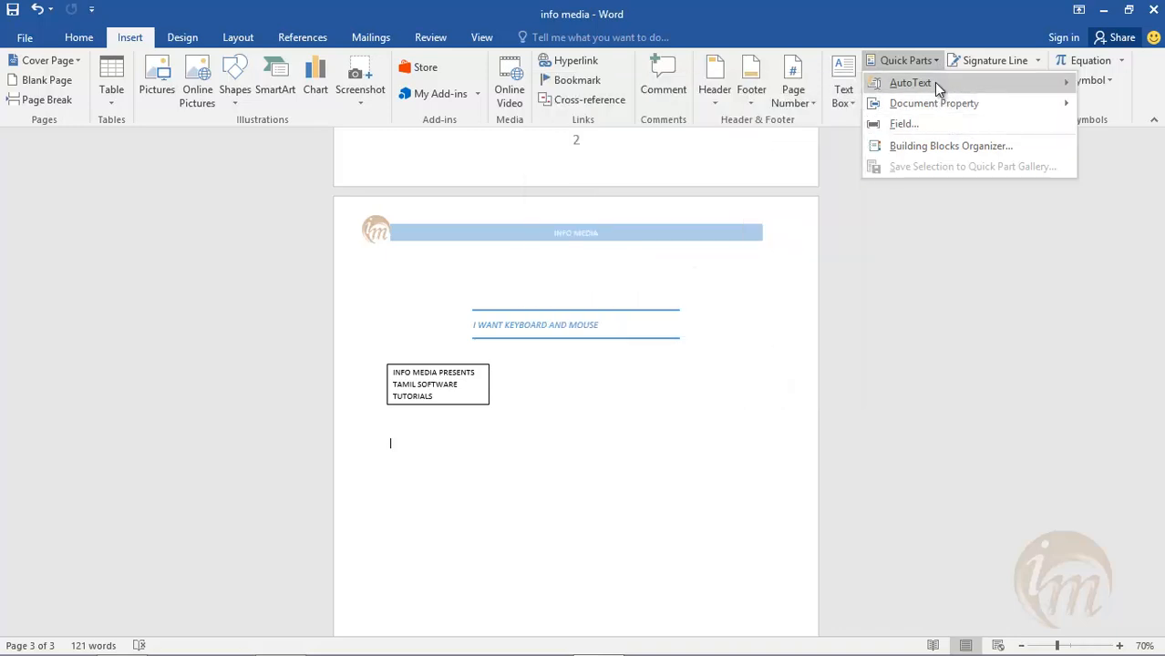
pyautogui.moveTo(935, 83)
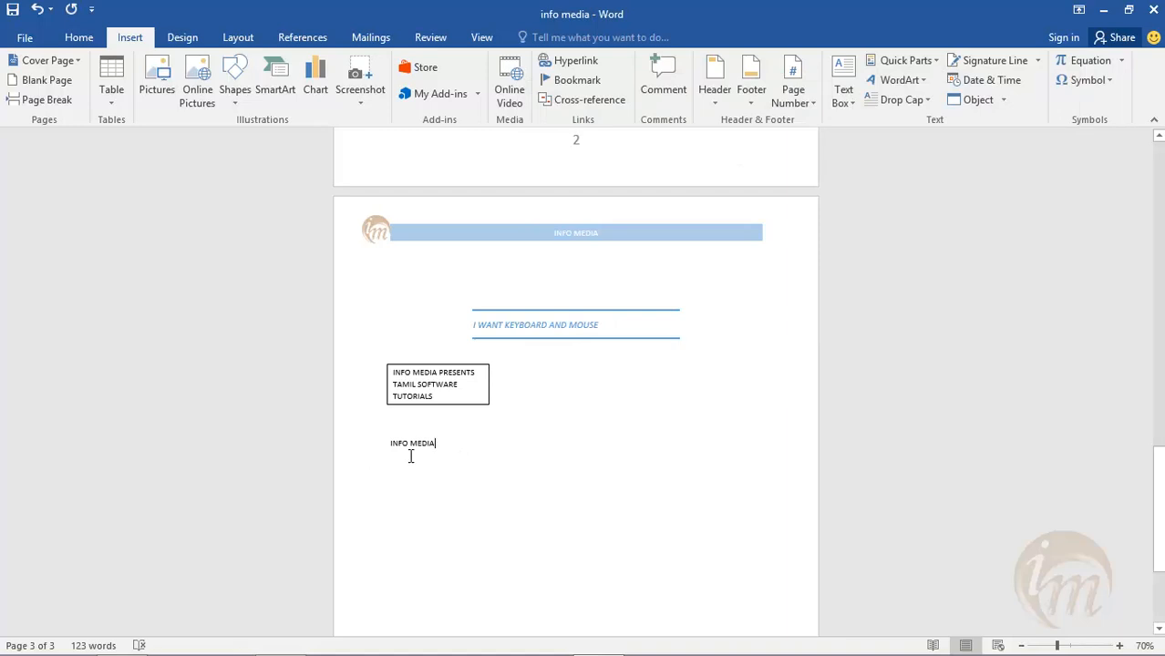
pyautogui.click(920, 60)
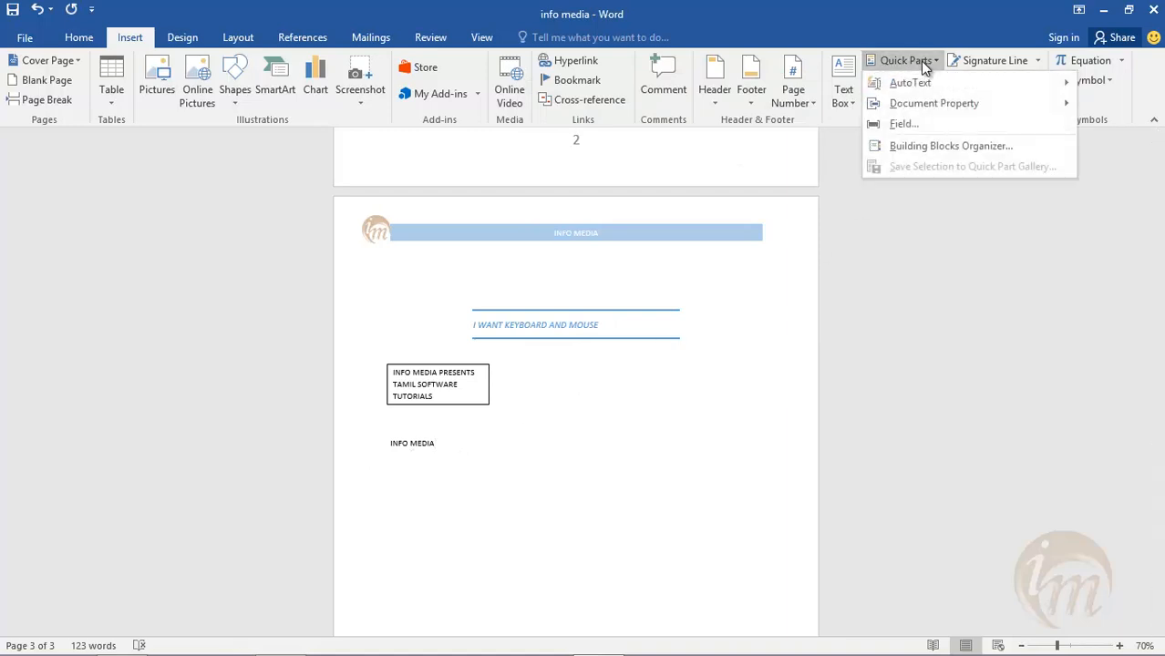
pyautogui.click(834, 302)
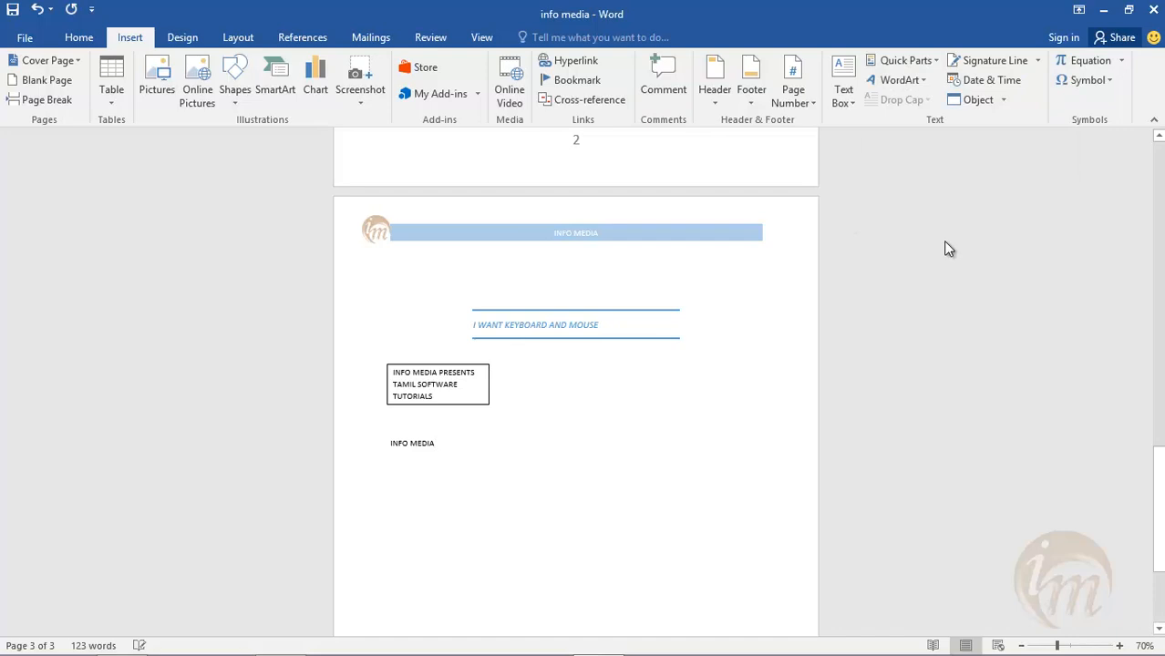
# - Insert a blue shadowed WordArt below the INFO MEDIA line on page 3, reading "CHENNAI" with "1" two lines beneath
pyautogui.click(922, 80)
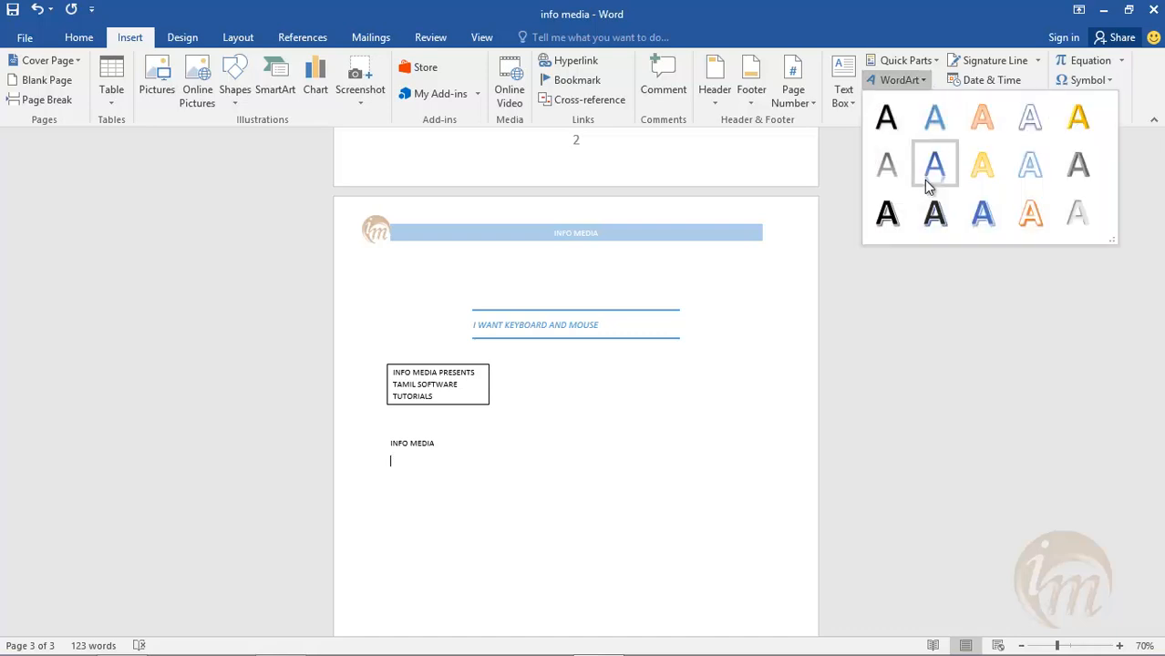
pyautogui.click(977, 215)
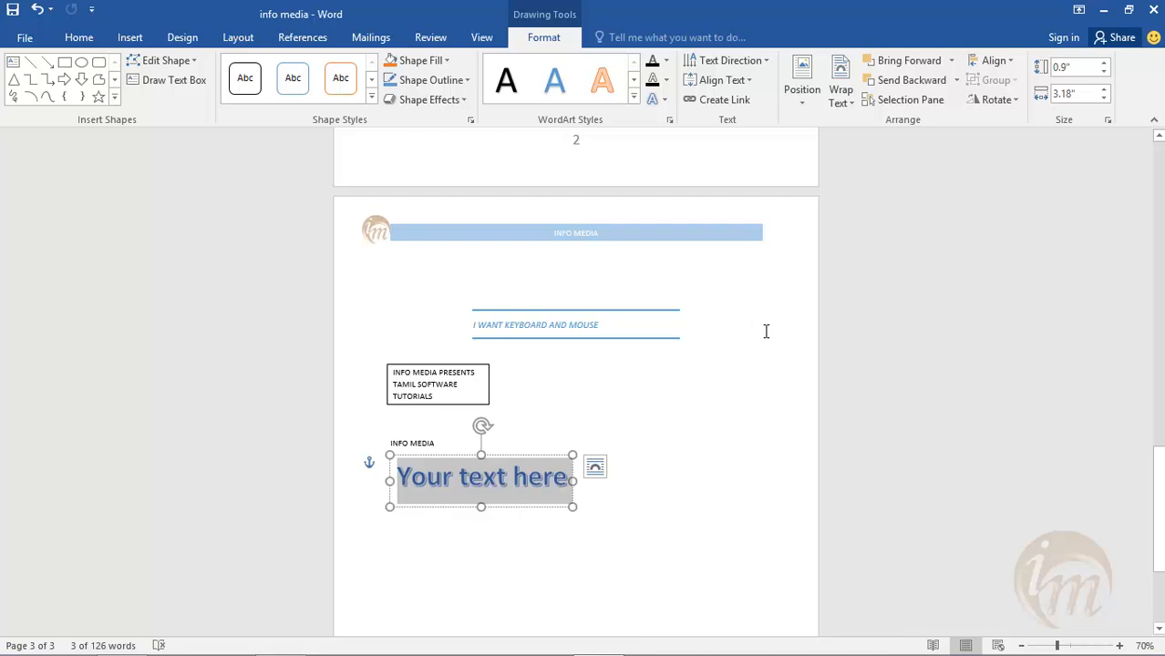
pyautogui.write('CHENNAI')
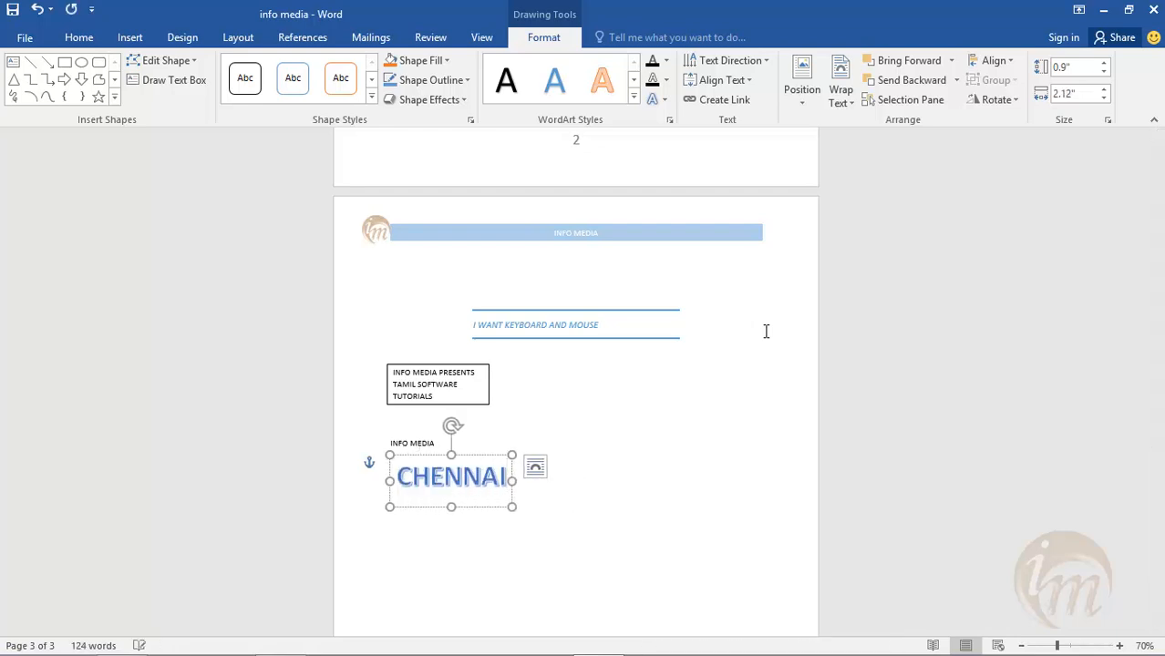
pyautogui.press('Return')
pyautogui.press('Return')
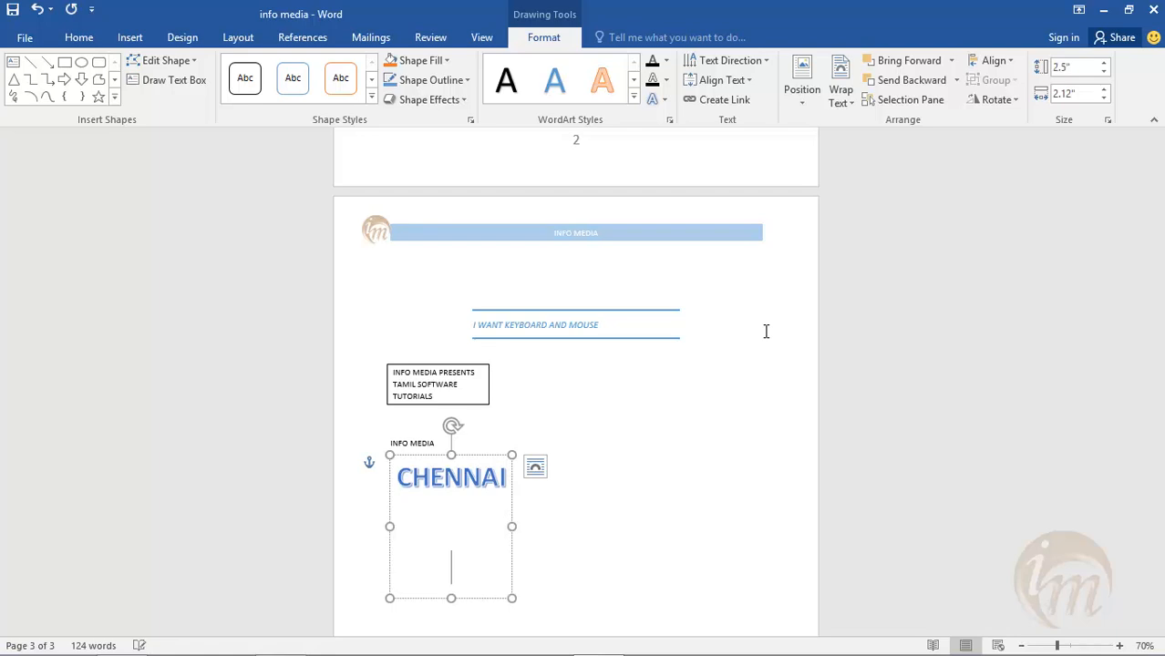
pyautogui.write('1')
pyautogui.click(682, 537)
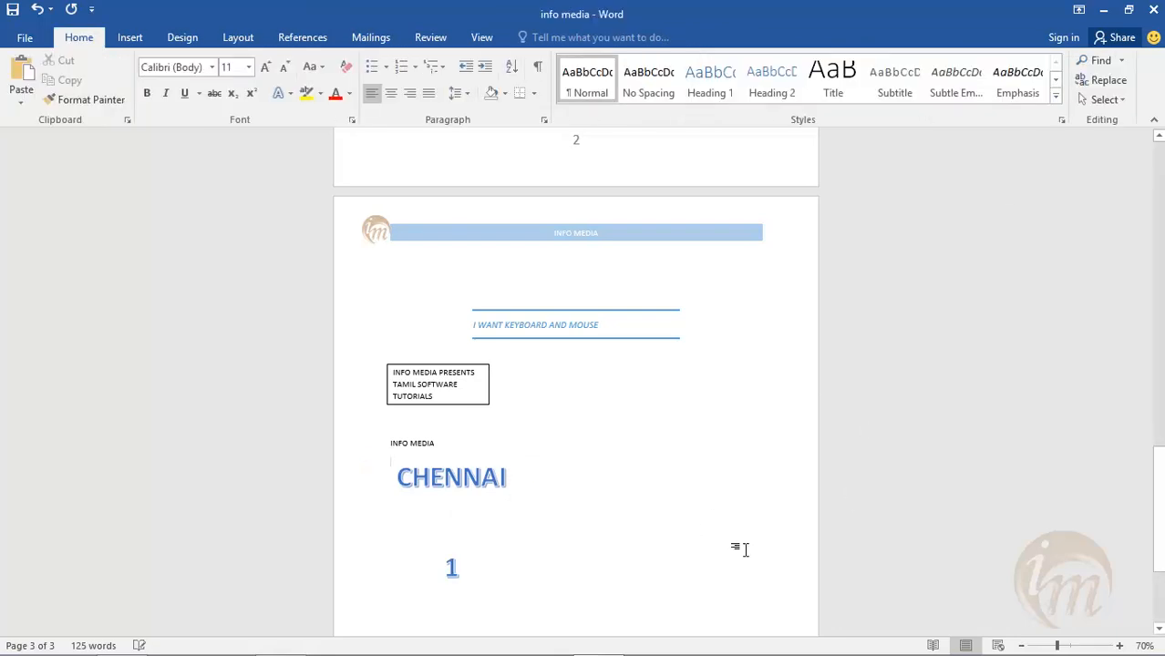
# - Insert an orange-outlined WordArt, move it beside the bordered text box and resize it to about 2.84" by 0.61"
pyautogui.click(134, 40)
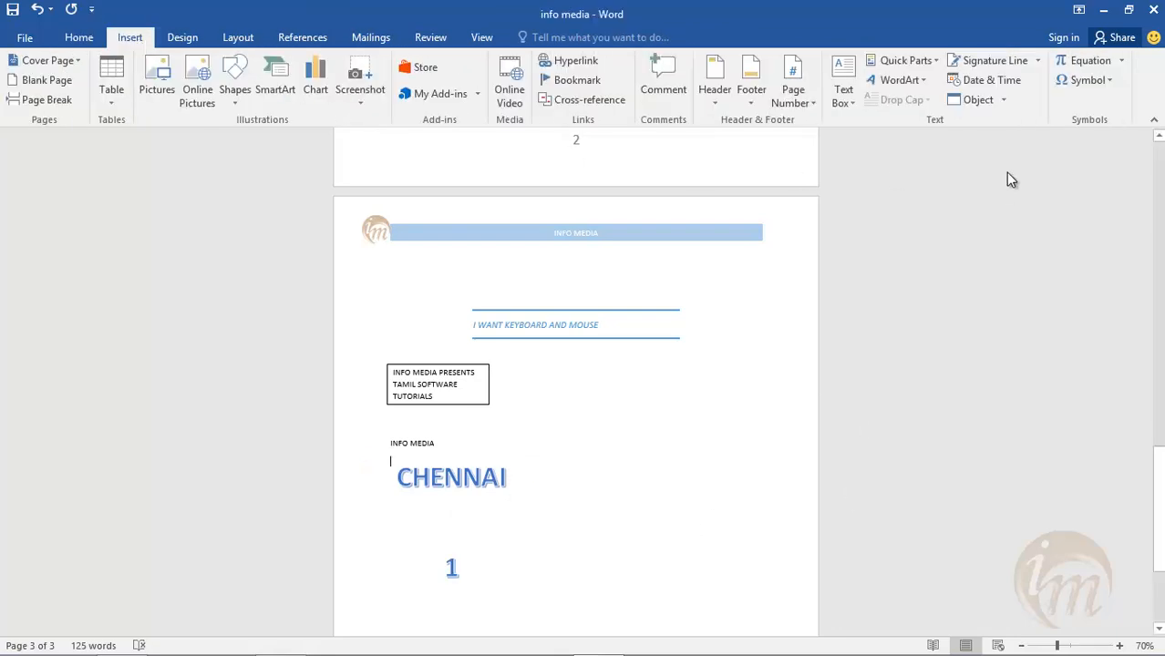
pyautogui.click(898, 81)
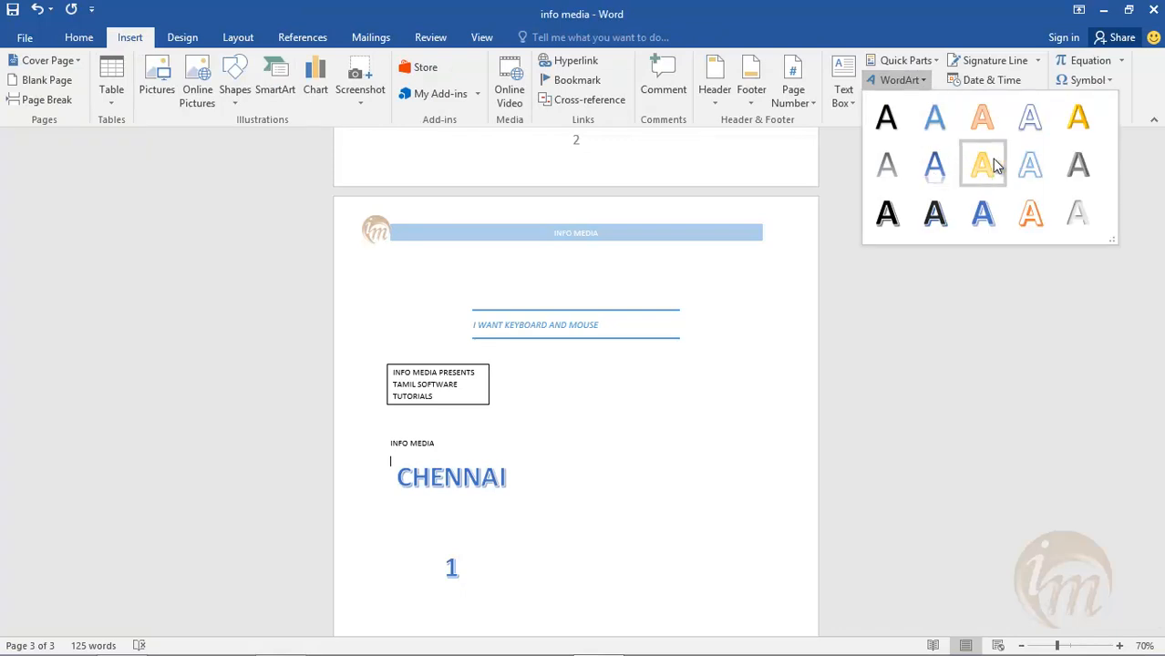
pyautogui.click(1030, 212)
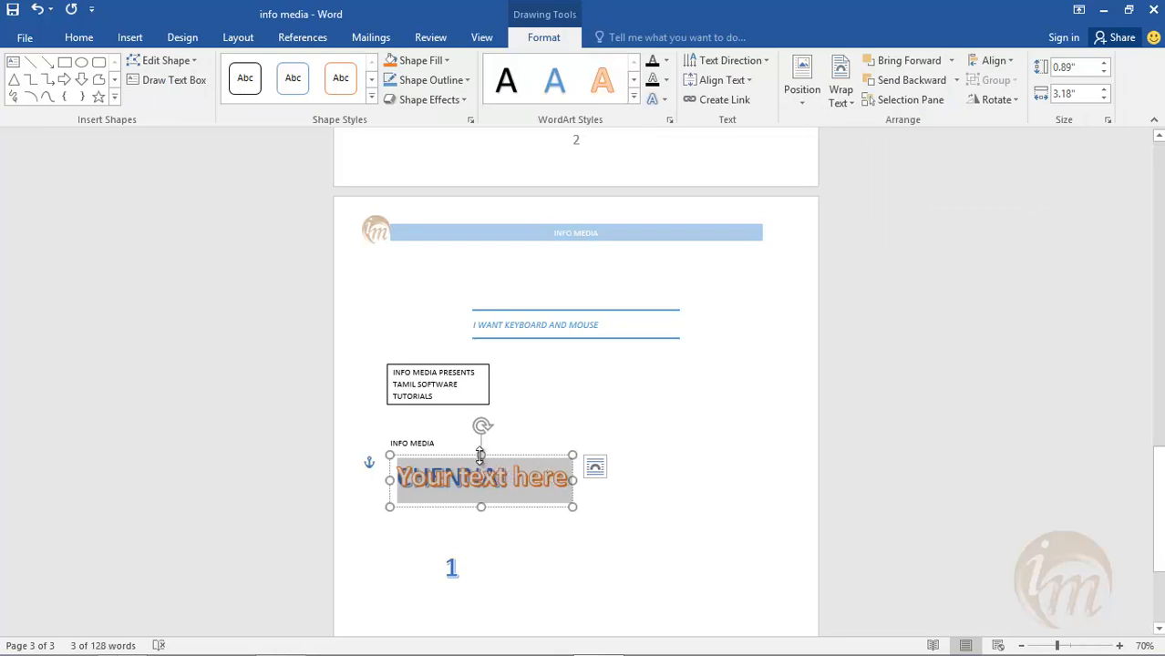
pyautogui.moveTo(487, 503); pyautogui.dragTo(675, 378)
pyautogui.moveTo(581, 343); pyautogui.dragTo(604, 353)
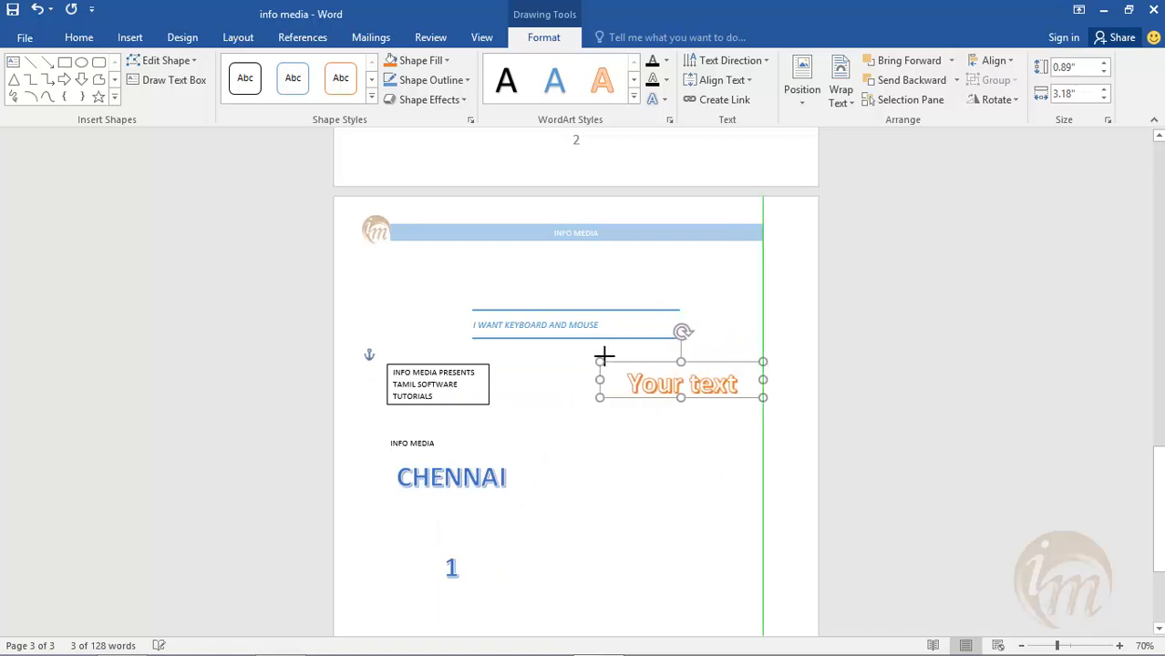
# - Replace the orange WordArt's placeholder text with "ENGINEERING"
pyautogui.moveTo(690, 331)
pyautogui.mouseDown()
pyautogui.moveTo(709, 345)
pyautogui.moveTo(700, 335)
pyautogui.mouseUp()
pyautogui.hotkey('ctrl', 'z')
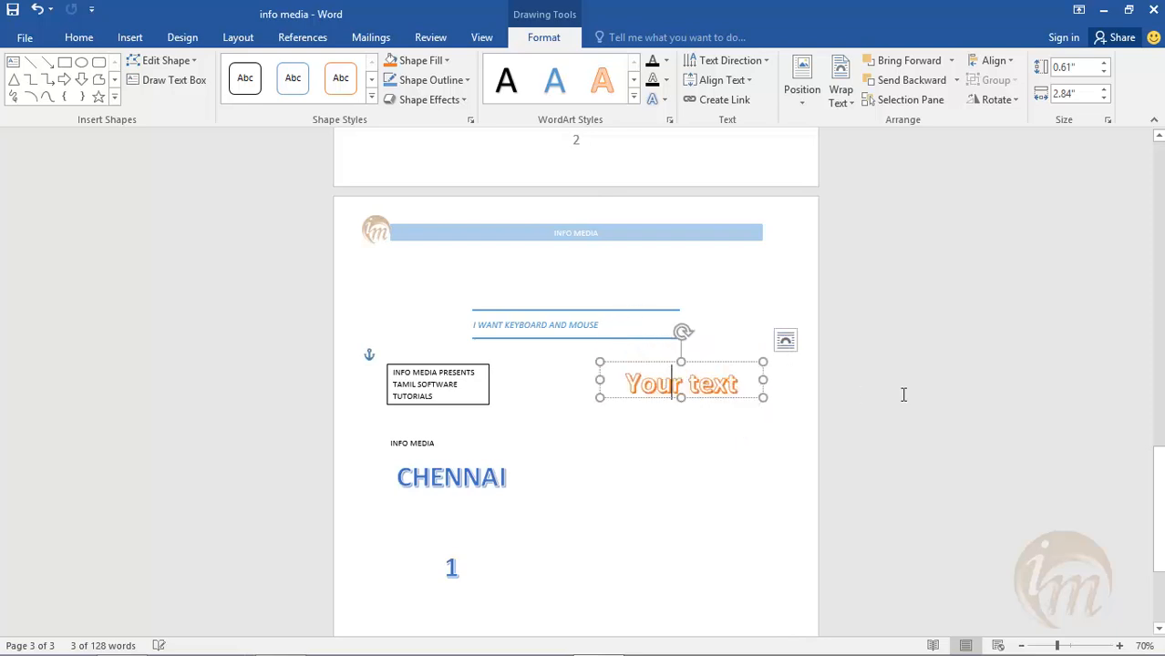
pyautogui.hotkey('ctrl', 'z')
pyautogui.hotkey('ctrl', 'z')
pyautogui.hotkey('ctrl', 'z')
pyautogui.hotkey('ctrl', 'z')
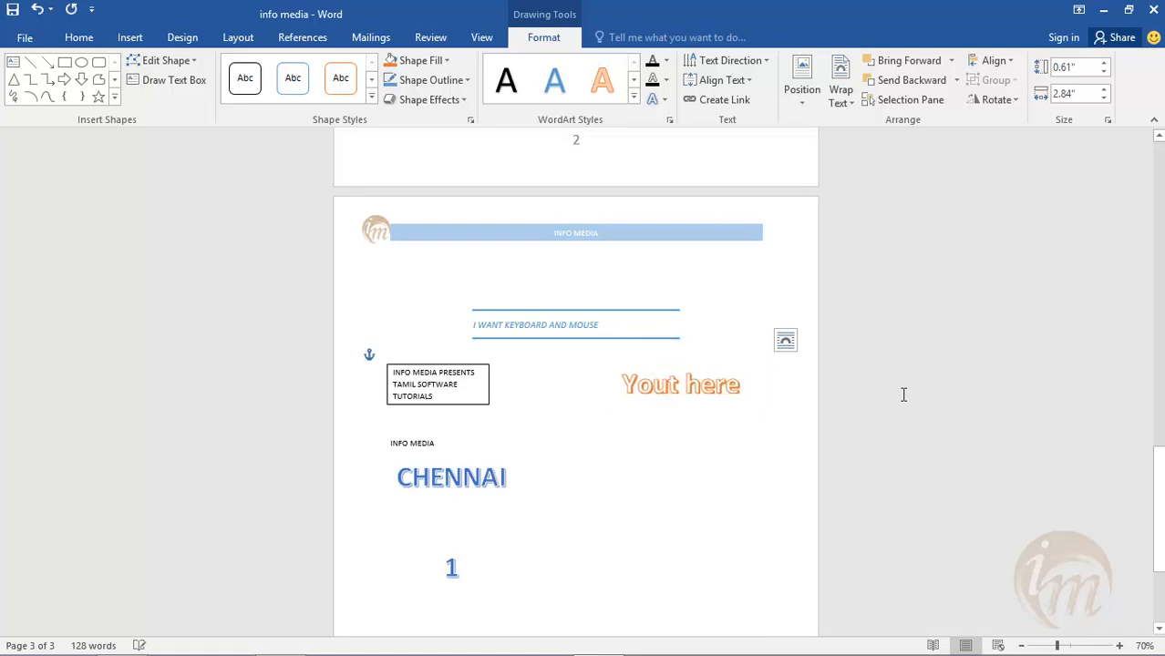
pyautogui.hotkey('ctrl', 'z')
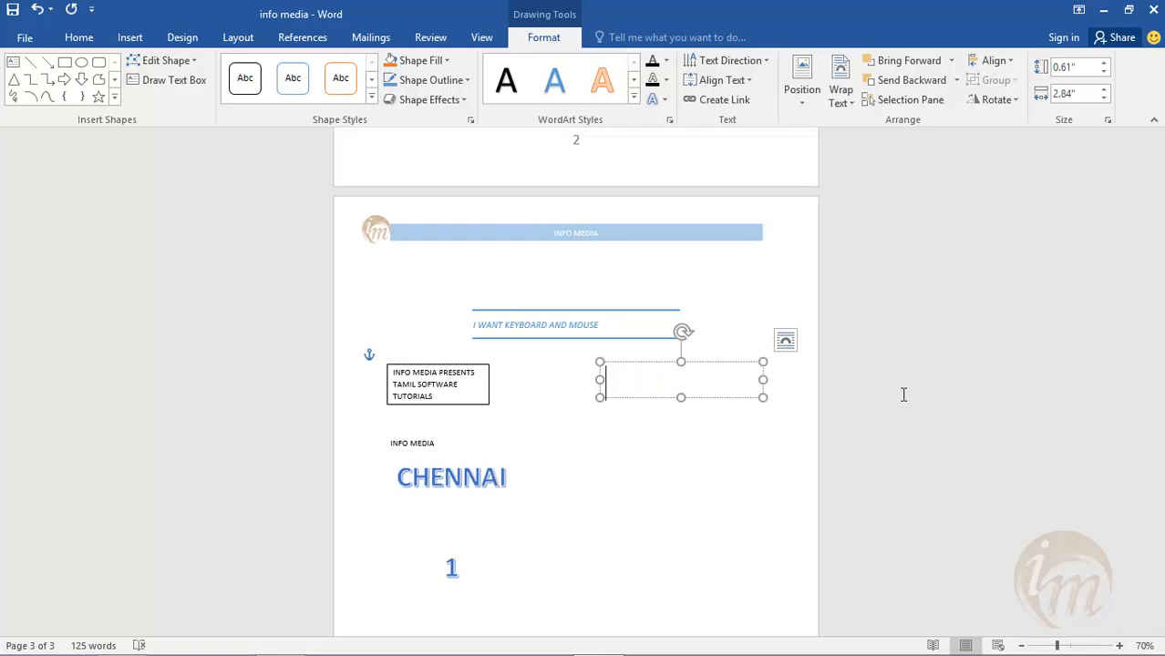
pyautogui.write('ENGINEERIN')
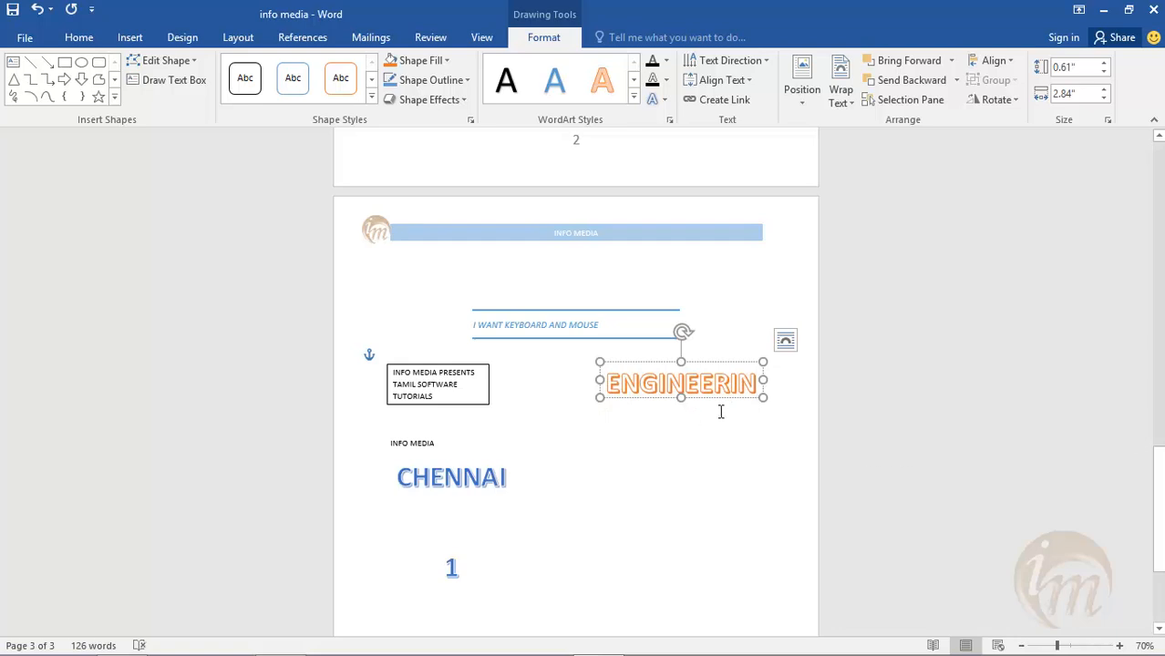
# - Widen the orange WordArt to about 3.28" and rotate it clockwise so the text slopes downward
pyautogui.moveTo(764, 379); pyautogui.dragTo(791, 382)
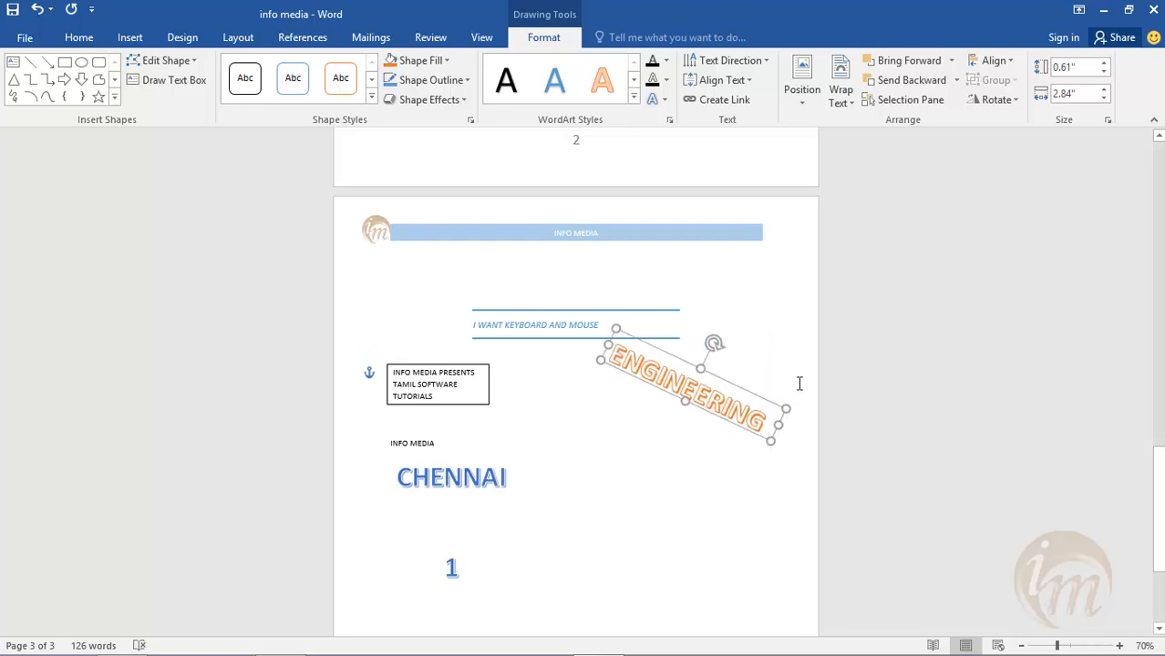
pyautogui.click(647, 544)
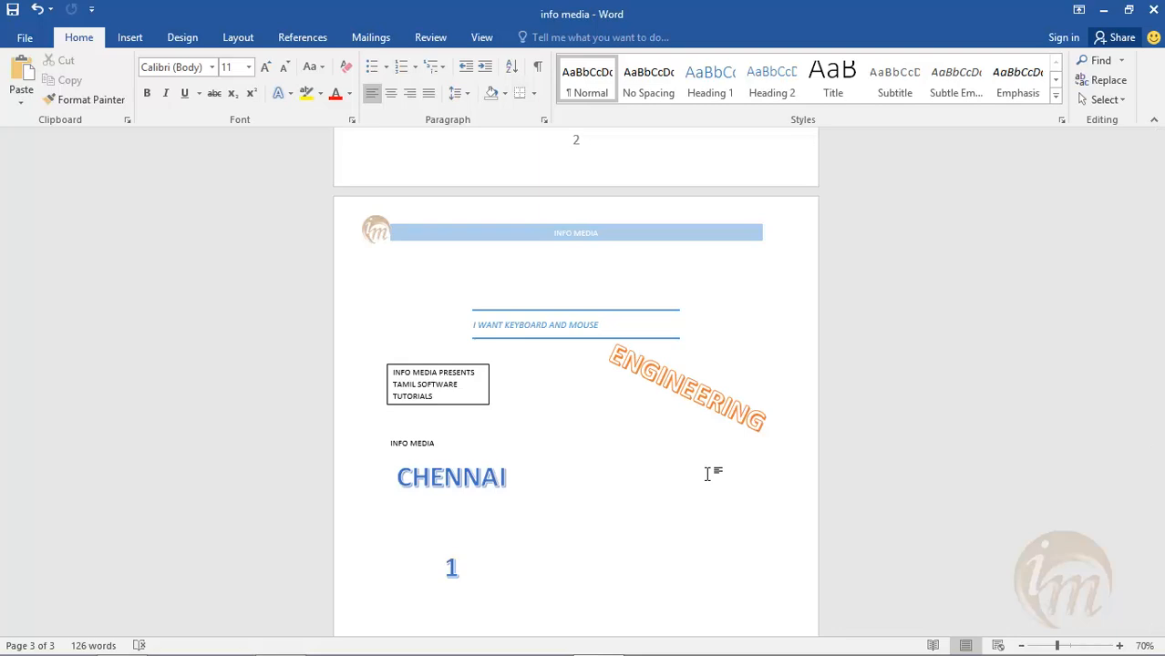
# - Try a signature line on page 3 with the suggested signer's name and the title "TUTOR", leaving the e-mail address empty
pyautogui.click(128, 38)
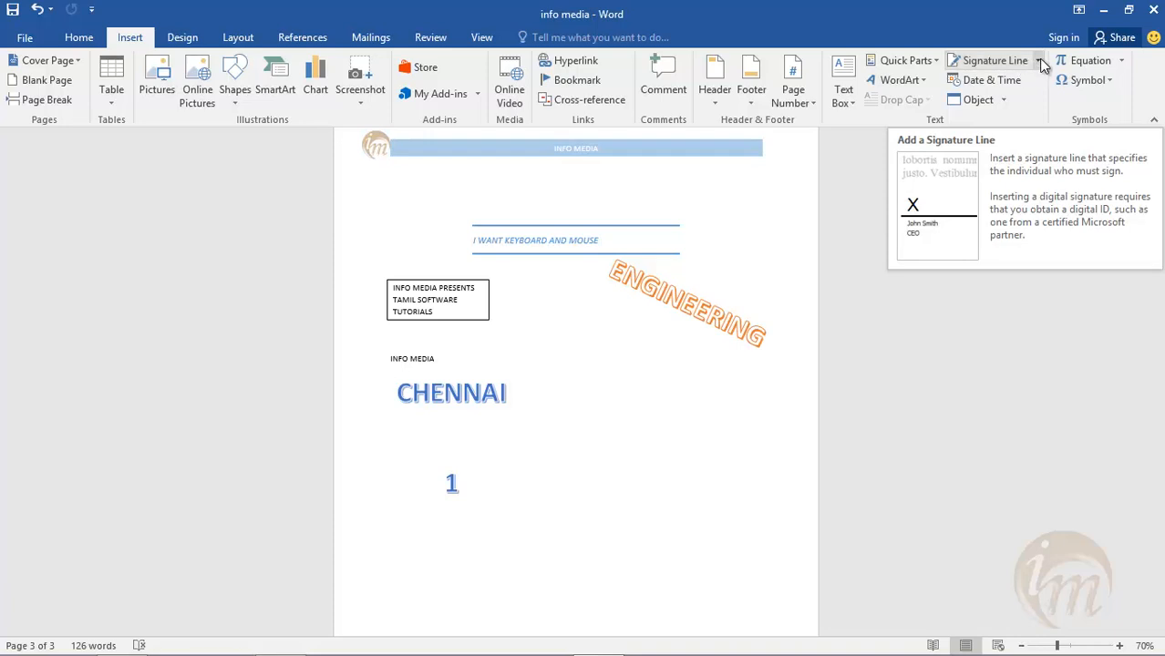
pyautogui.click(1037, 61)
pyautogui.click(1038, 78)
pyautogui.moveTo(607, 203); pyautogui.dragTo(631, 210)
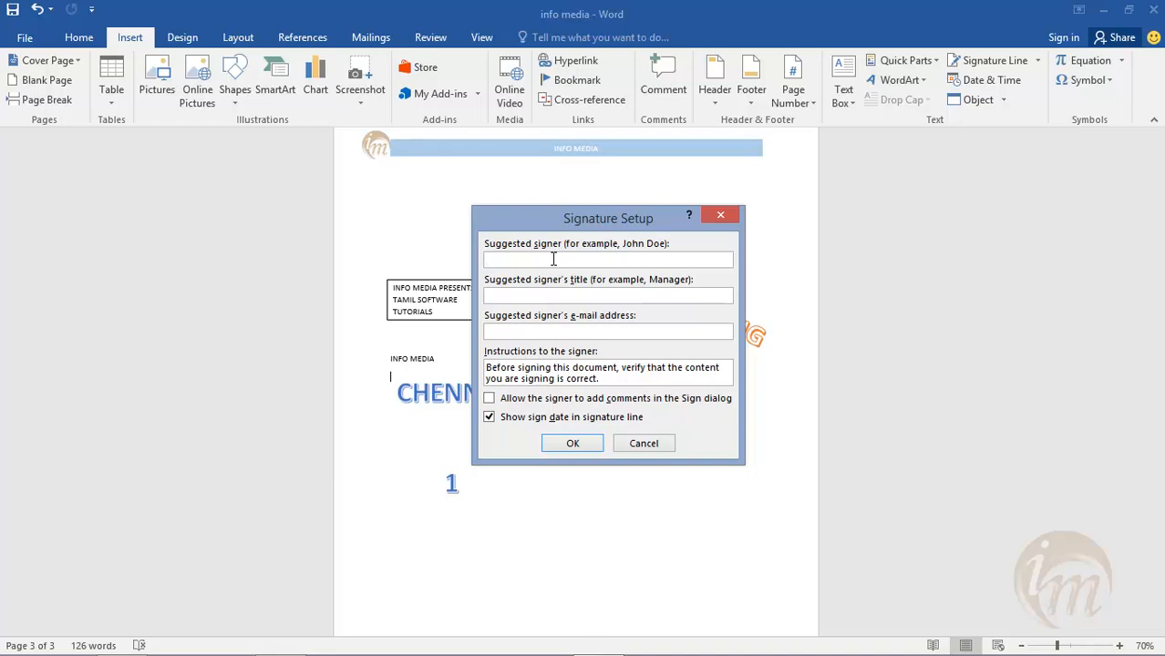
pyautogui.write('MANIKANDAN')
pyautogui.press('Tab')
pyautogui.write('TUTOR')
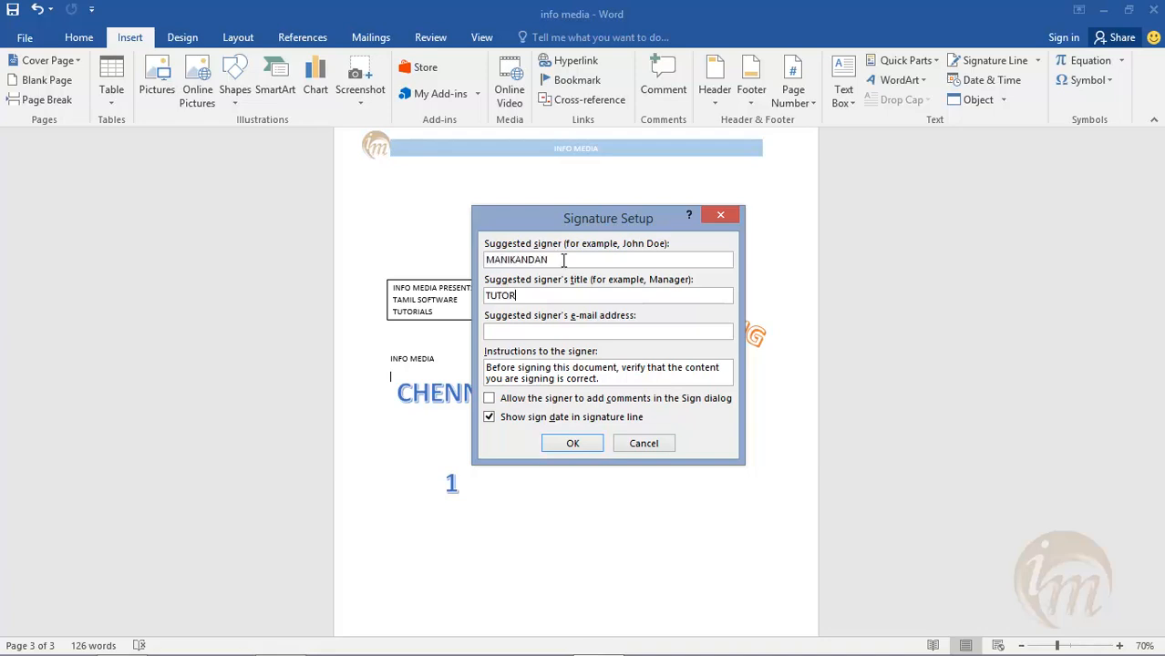
pyautogui.click(538, 329)
pyautogui.click(574, 443)
pyautogui.scroll(-3, 435, 418)
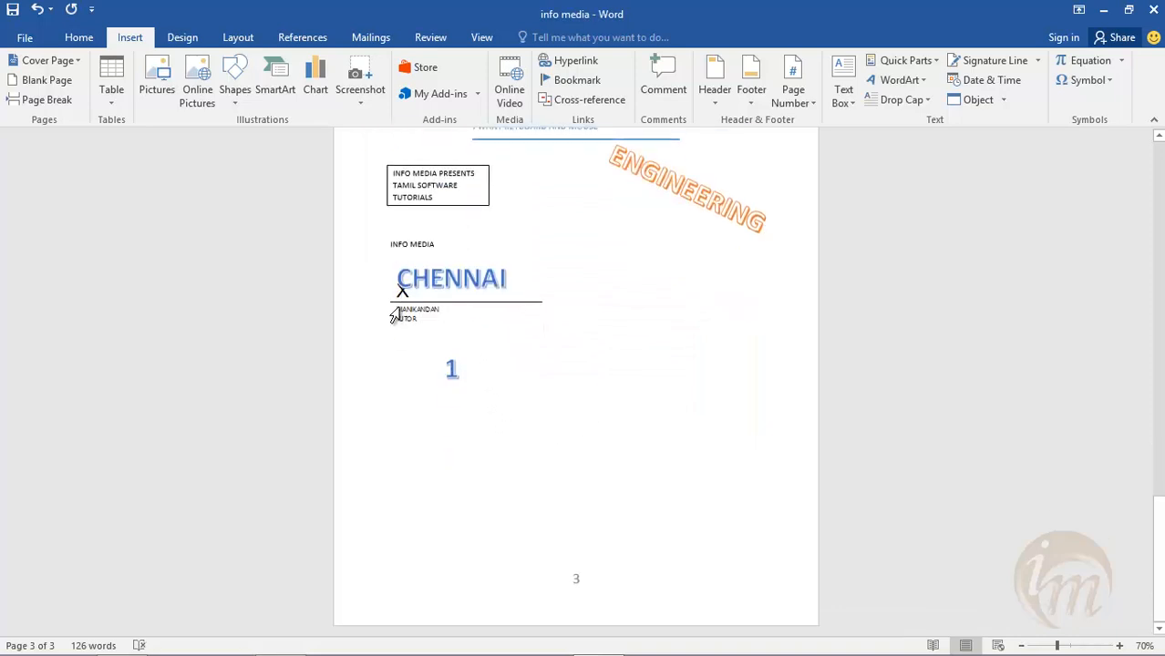
# - Try resizing and moving the CHENNAI WordArt clear of the signature line, and undo these changes along with the signature insertion
pyautogui.moveTo(399, 338); pyautogui.dragTo(414, 447)
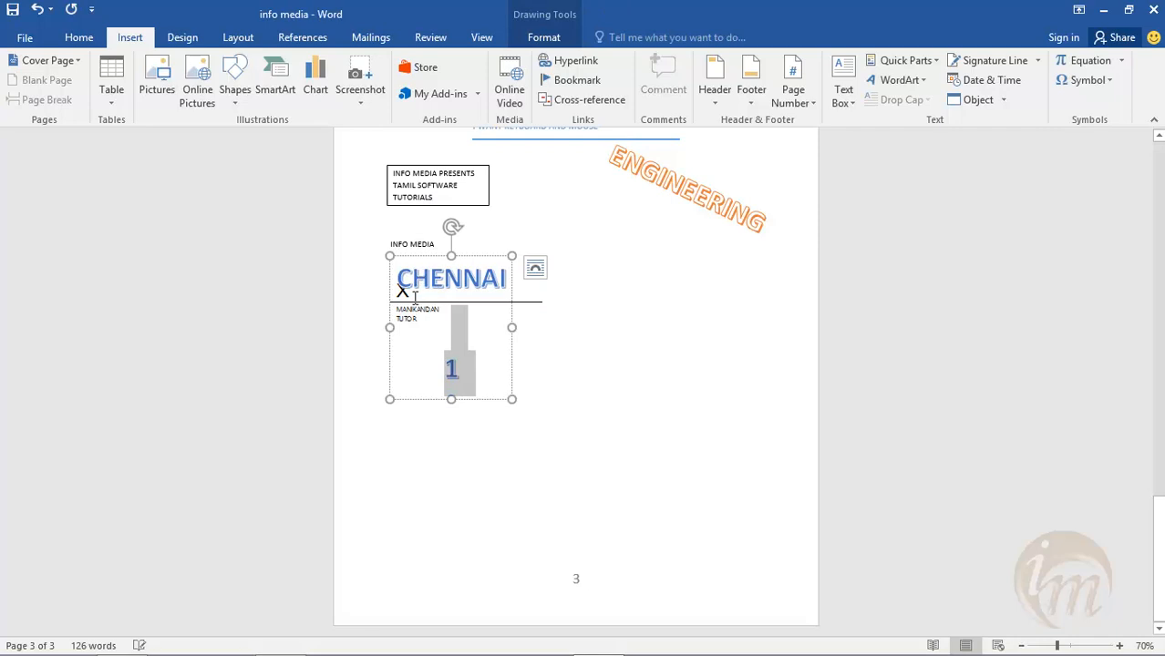
pyautogui.moveTo(390, 255); pyautogui.dragTo(411, 287)
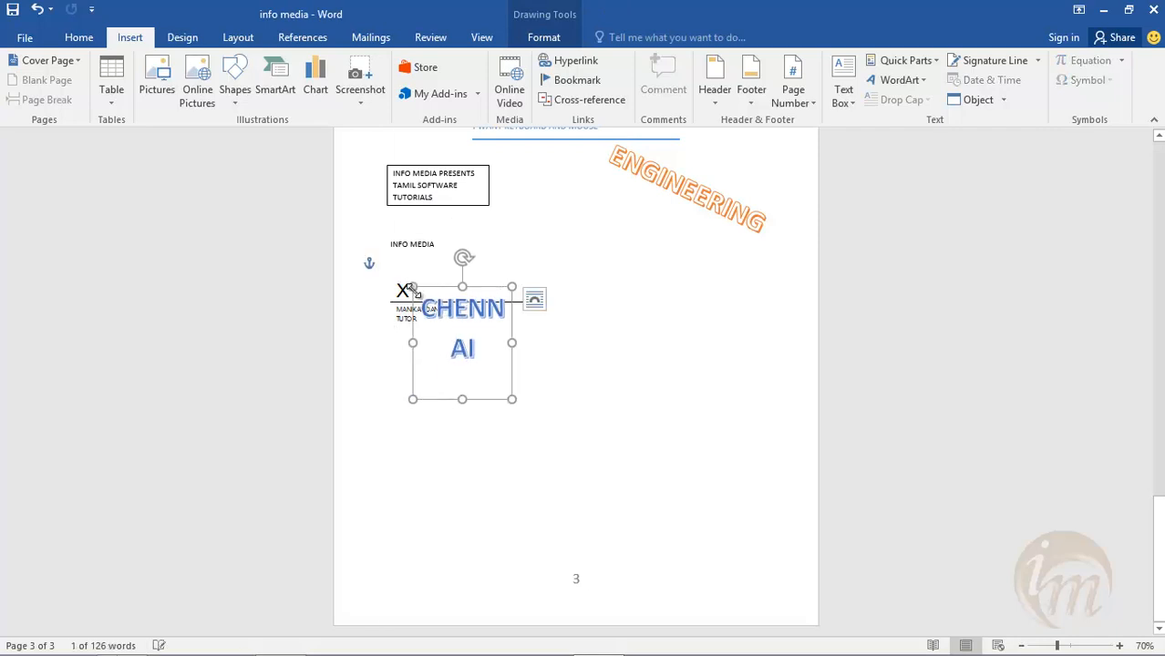
pyautogui.moveTo(407, 309); pyautogui.dragTo(665, 284)
pyautogui.hotkey('ctrl', 'z')
pyautogui.hotkey('ctrl', 'z')
pyautogui.hotkey('ctrl', 'z')
# - Insert a signature line in the page 1 footer with "INFO MEDIA" as suggested signer and "CHENNAI" as title
pyautogui.scroll(7, 1032, 263)
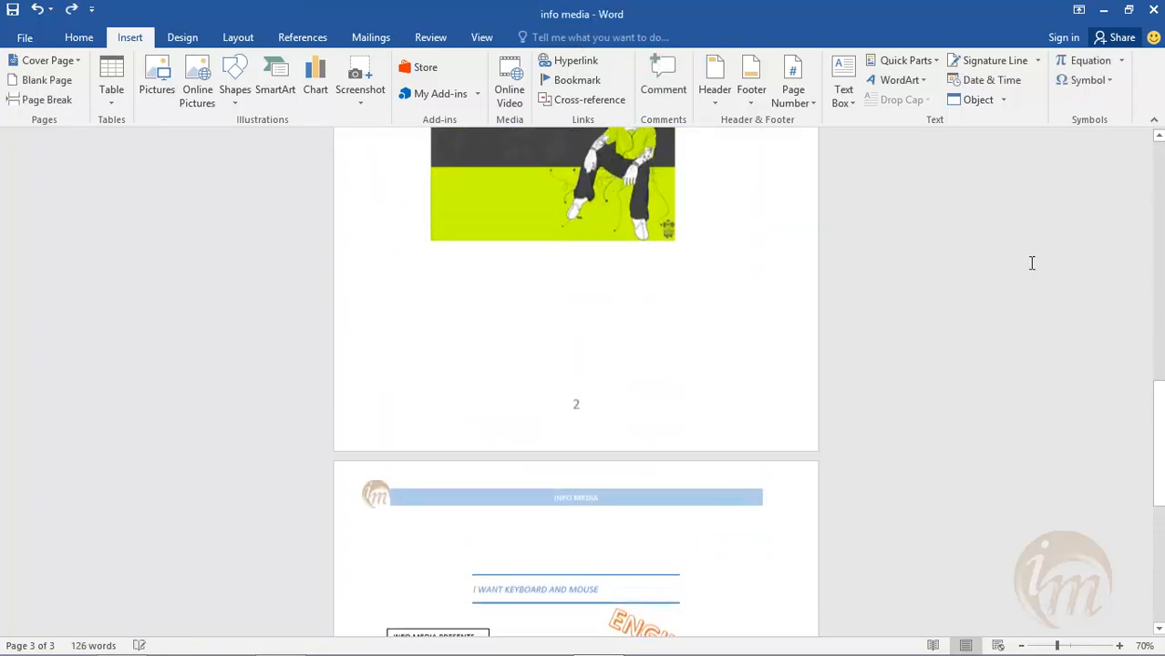
pyautogui.scroll(8, 952, 266)
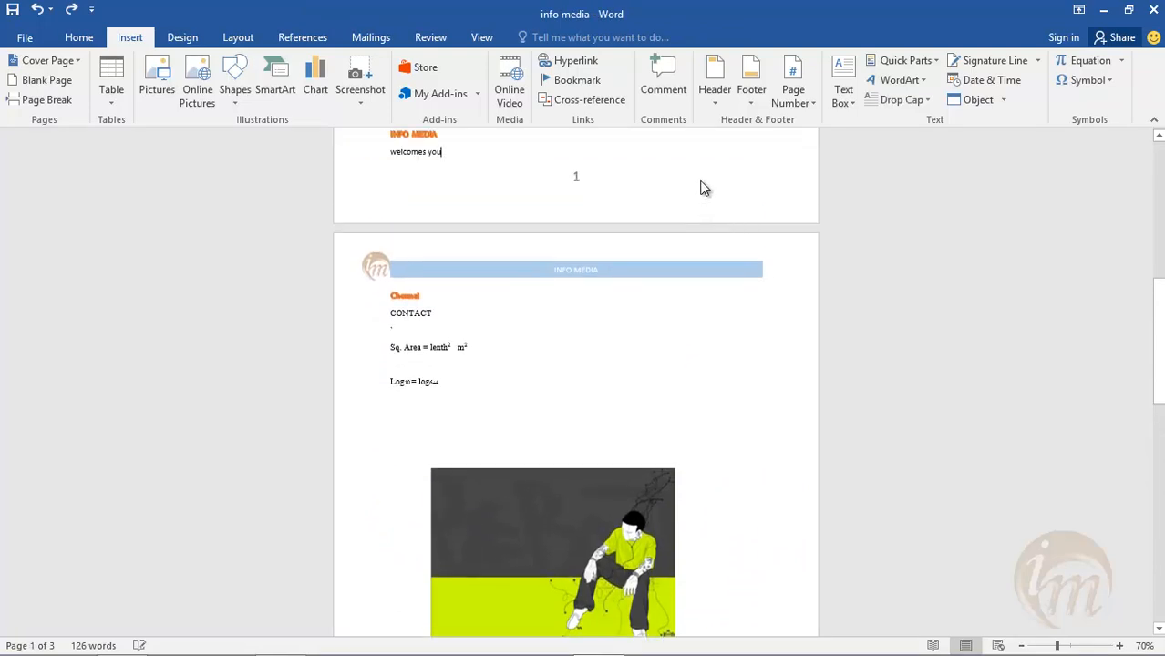
pyautogui.doubleClick(702, 187)
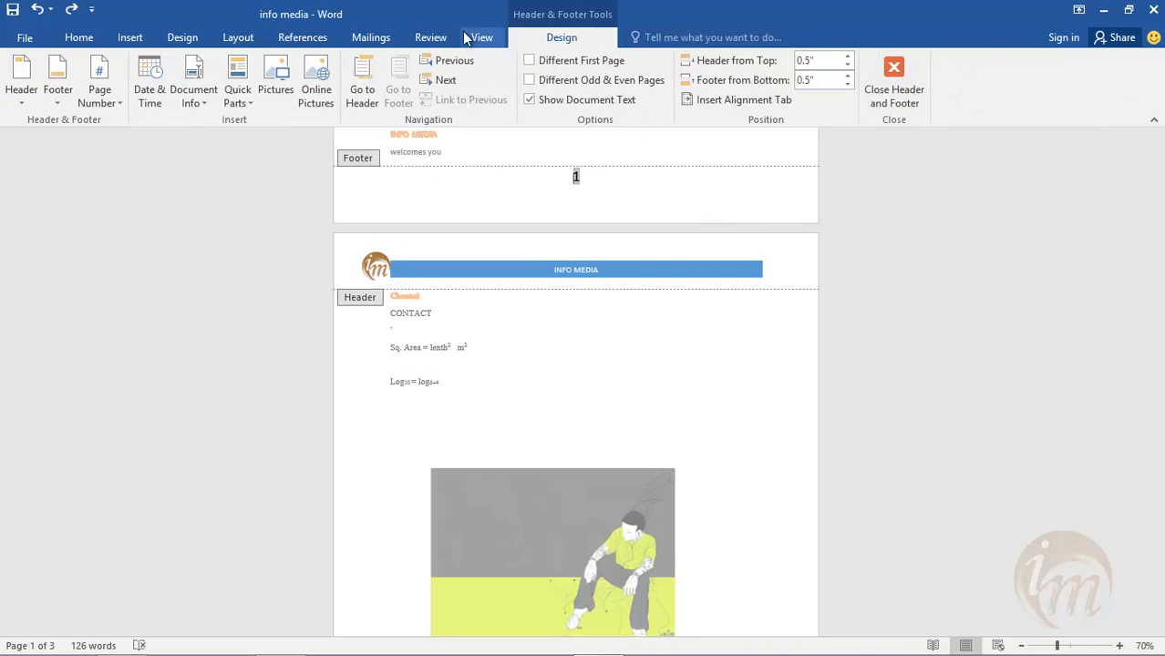
pyautogui.click(129, 37)
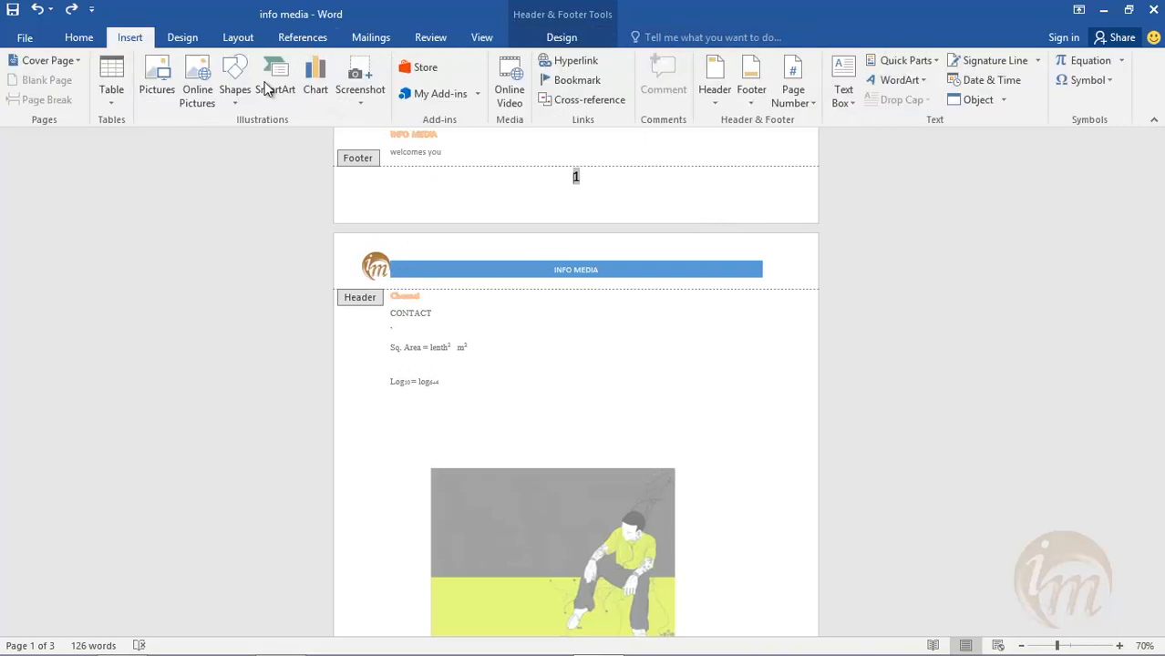
pyautogui.click(990, 61)
pyautogui.moveTo(580, 216); pyautogui.dragTo(666, 245)
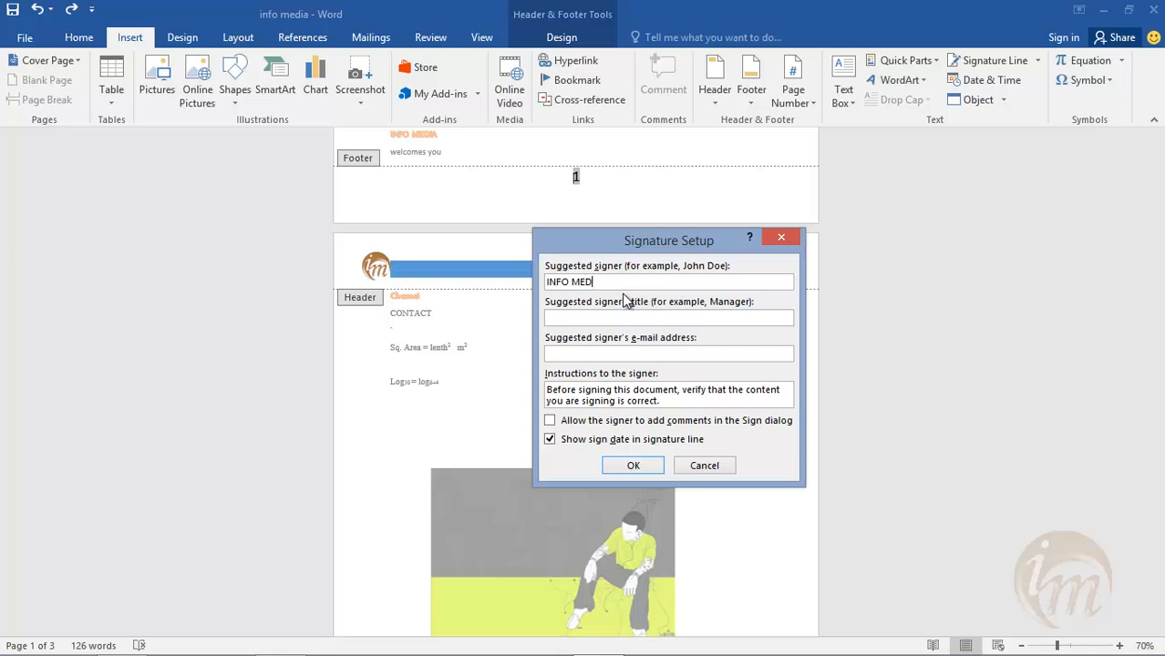
pyautogui.click(582, 318)
pyautogui.click(636, 466)
# - Move the footer's signature line after the page number and align the footer paragraph to the right
pyautogui.scroll(2, 569, 234)
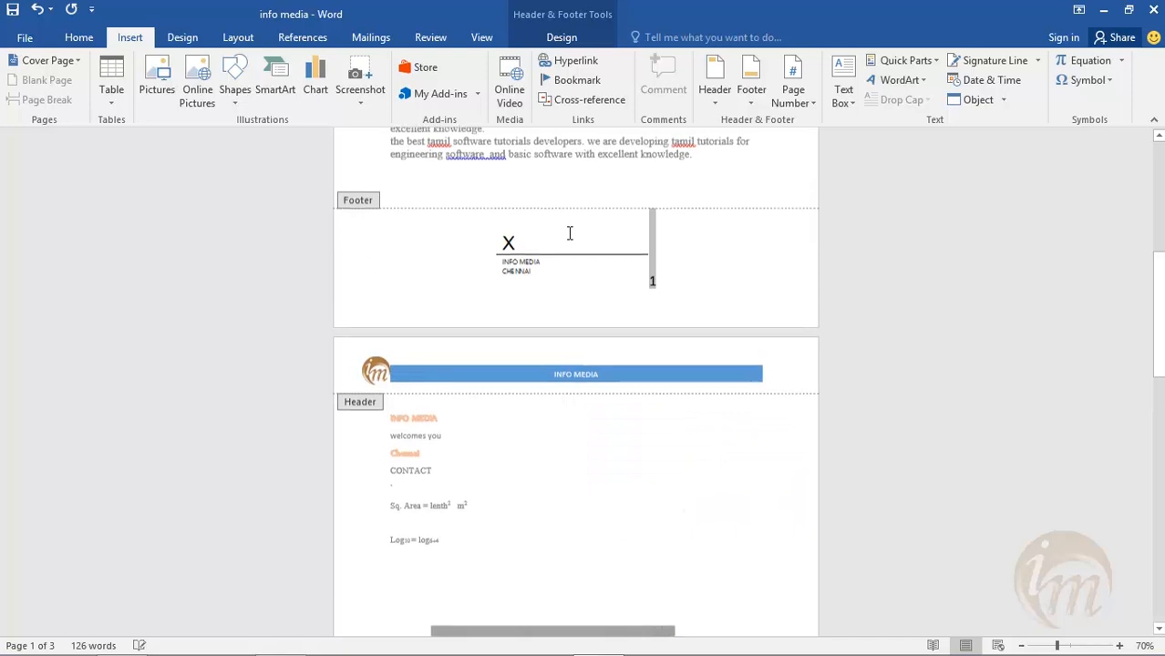
pyautogui.click(525, 264)
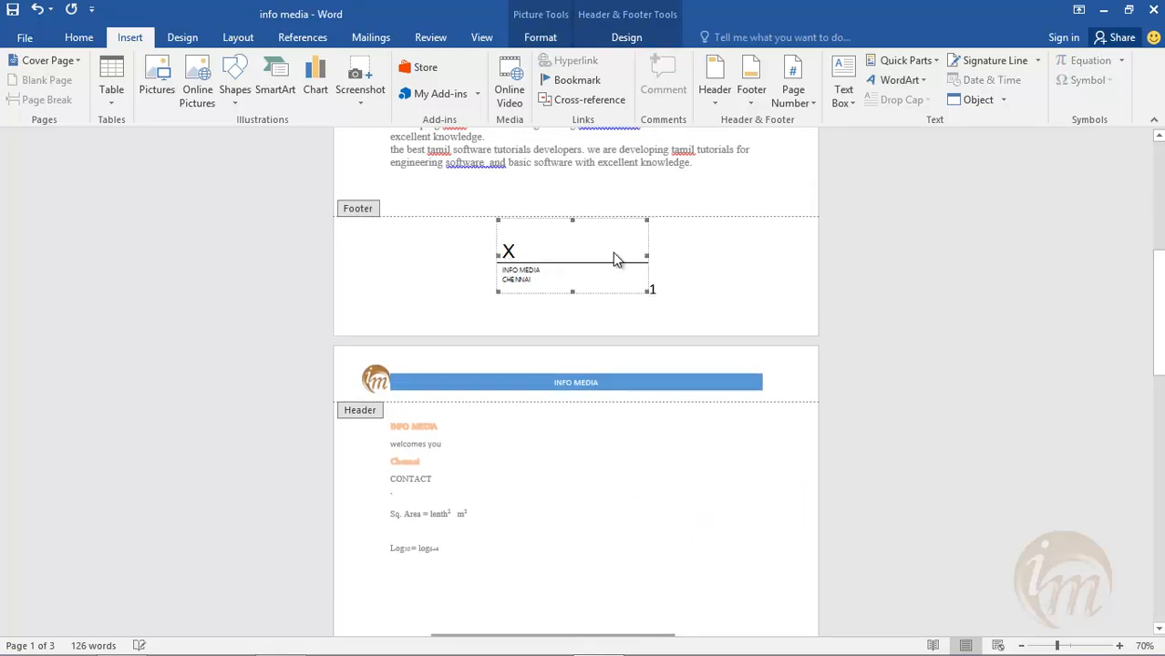
pyautogui.click(624, 44)
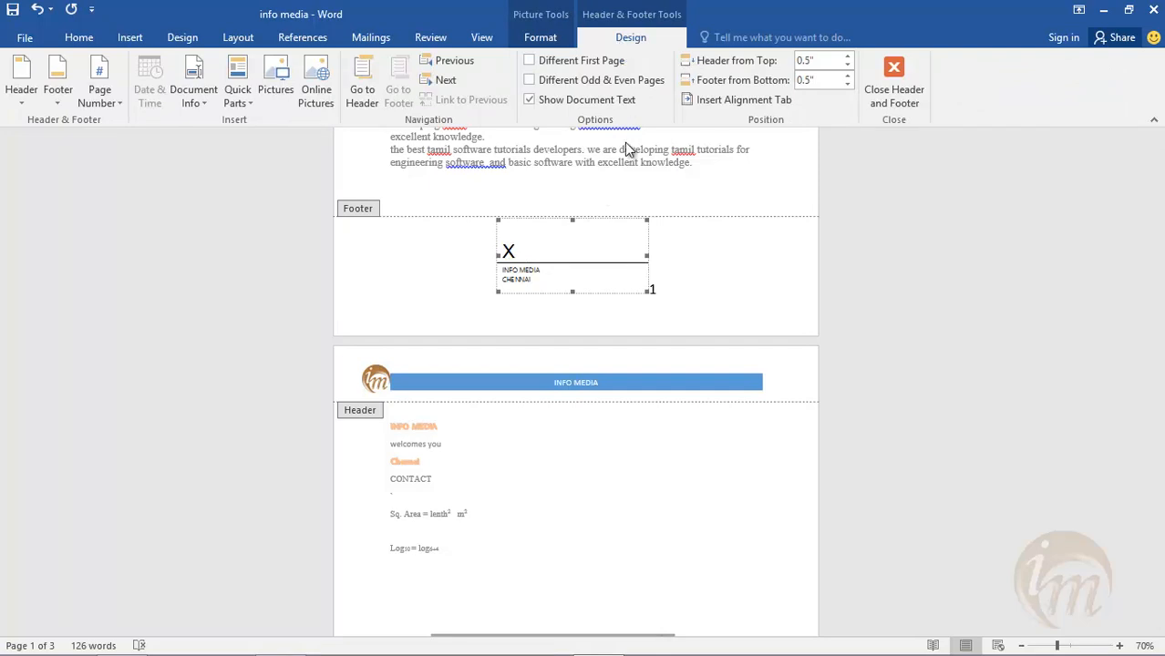
pyautogui.moveTo(609, 262); pyautogui.dragTo(754, 278)
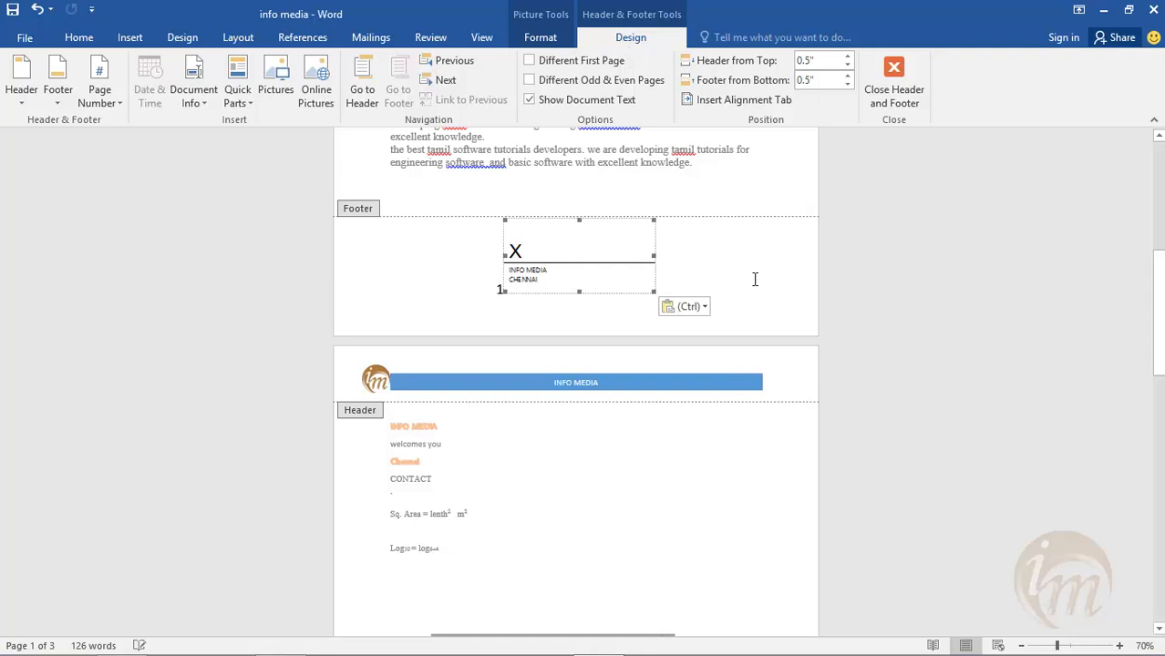
pyautogui.click(78, 37)
pyautogui.click(428, 94)
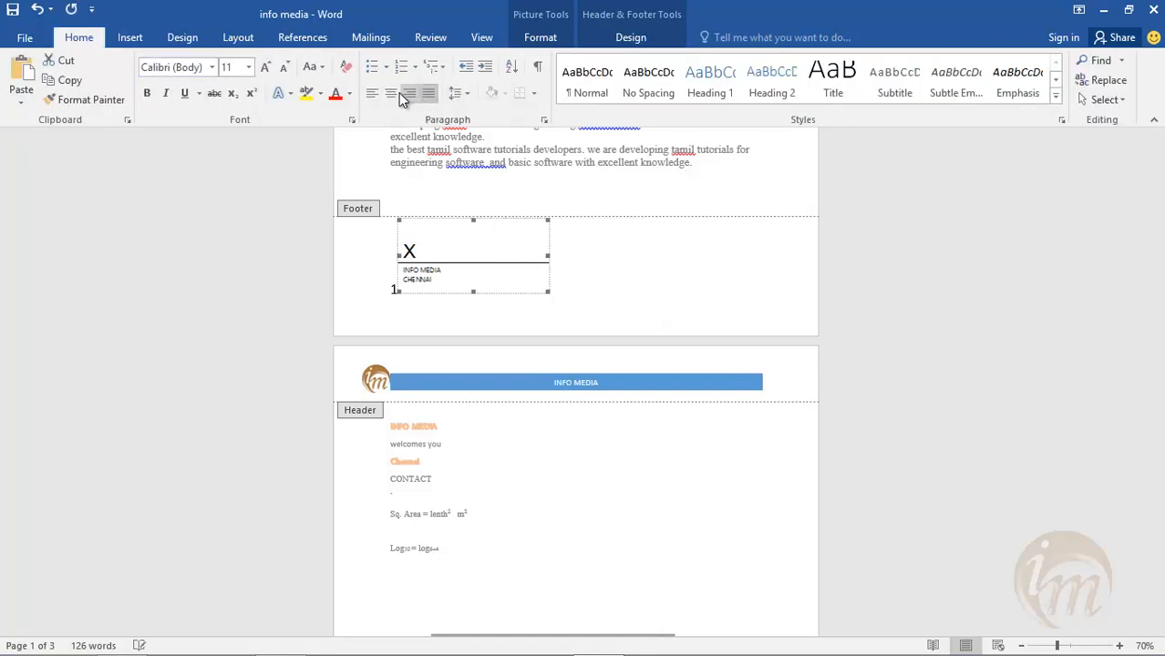
pyautogui.click(404, 94)
# - Shrink the signature line to fit beneath the footer's page number, and leave footer editing to check the pages
pyautogui.moveTo(690, 266)
pyautogui.mouseDown()
pyautogui.moveTo(618, 223)
pyautogui.moveTo(640, 250)
pyautogui.moveTo(694, 275)
pyautogui.mouseUp()
pyautogui.click(638, 267)
pyautogui.scroll(-3, 738, 412)
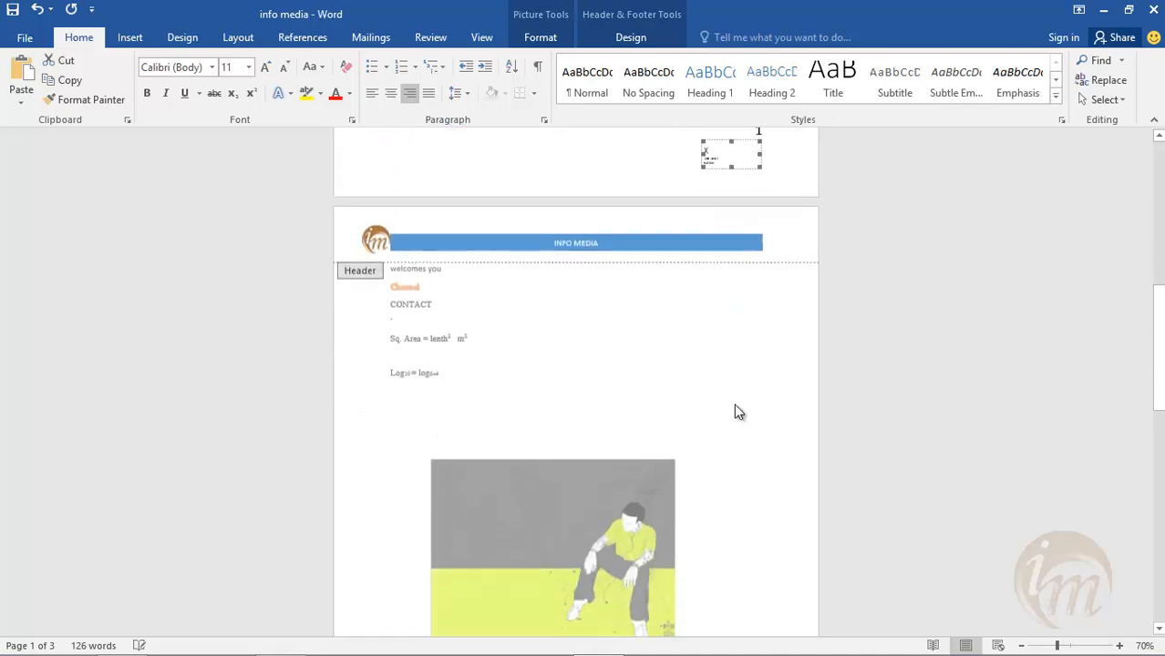
pyautogui.scroll(-10, 739, 411)
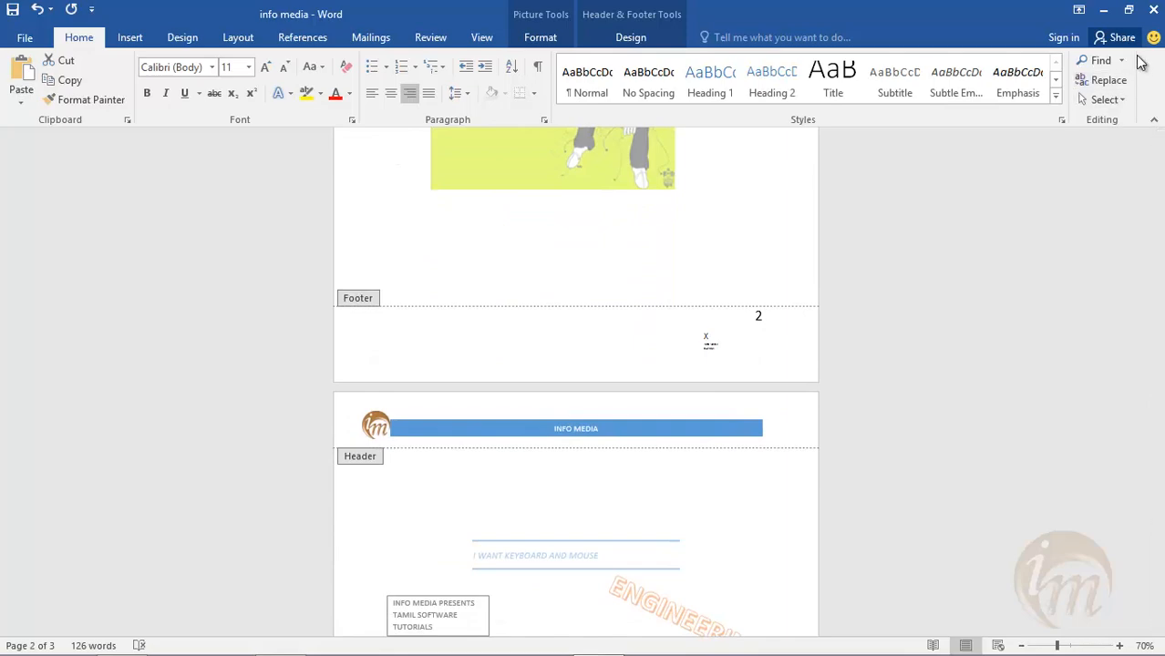
pyautogui.doubleClick(697, 275)
pyautogui.scroll(7, 710, 362)
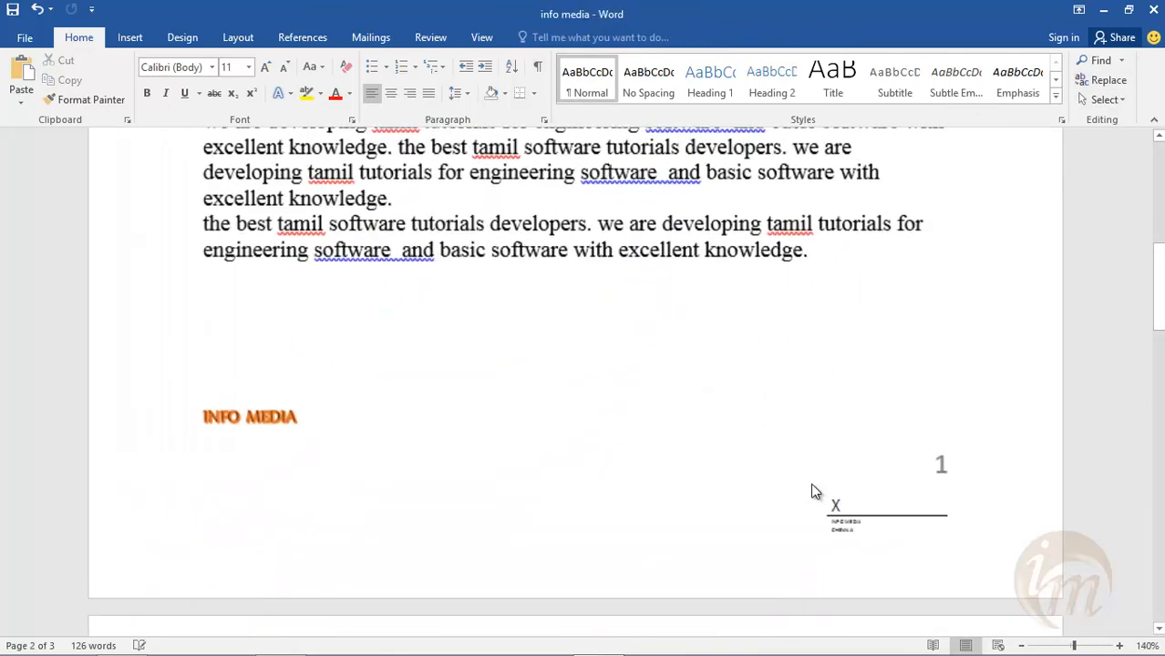
# - Insert the date on page 2 below the picture in the "Thursday, October 15, 2015" format
pyautogui.scroll(-3, 879, 538)
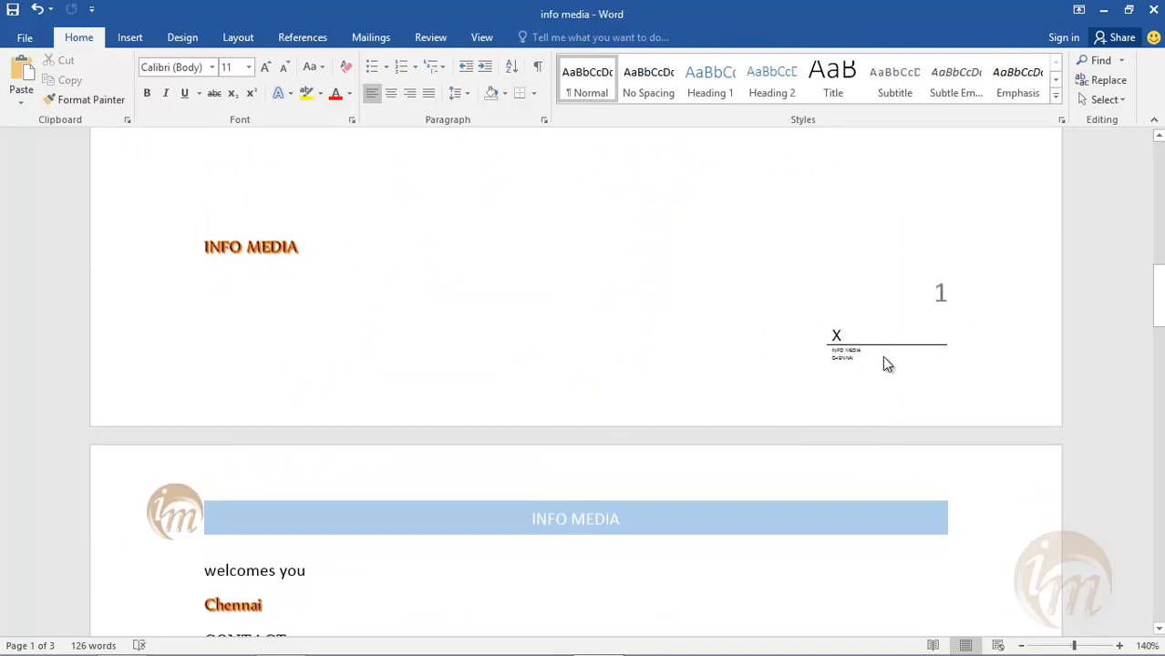
pyautogui.scroll(-9, 853, 372)
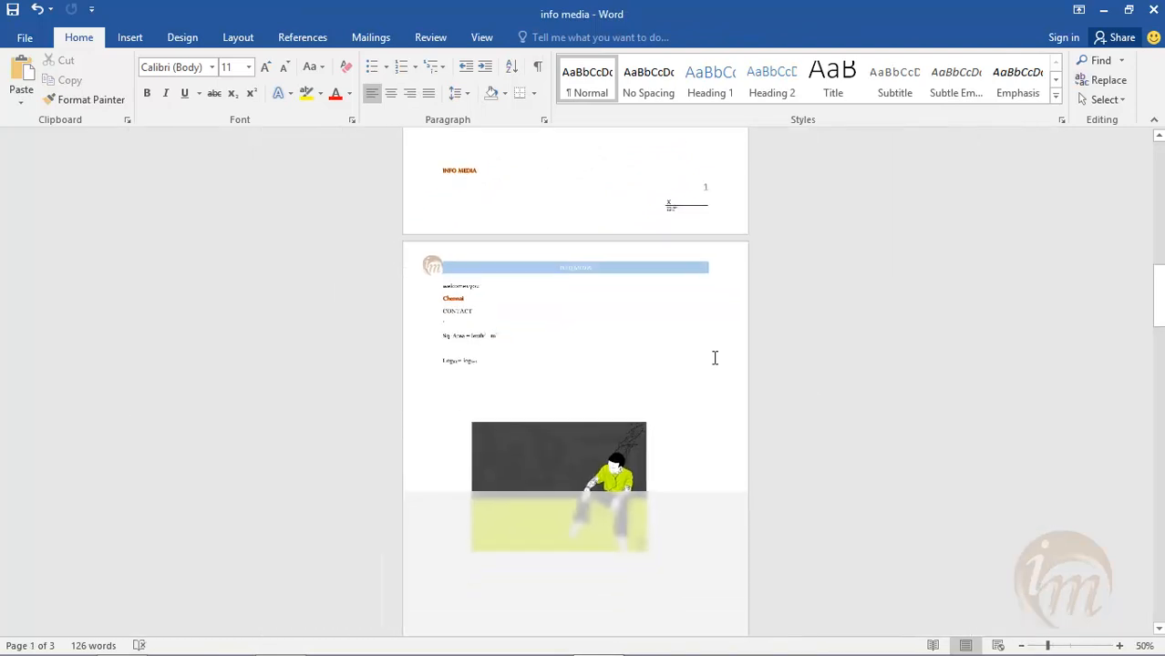
pyautogui.scroll(2, 595, 375)
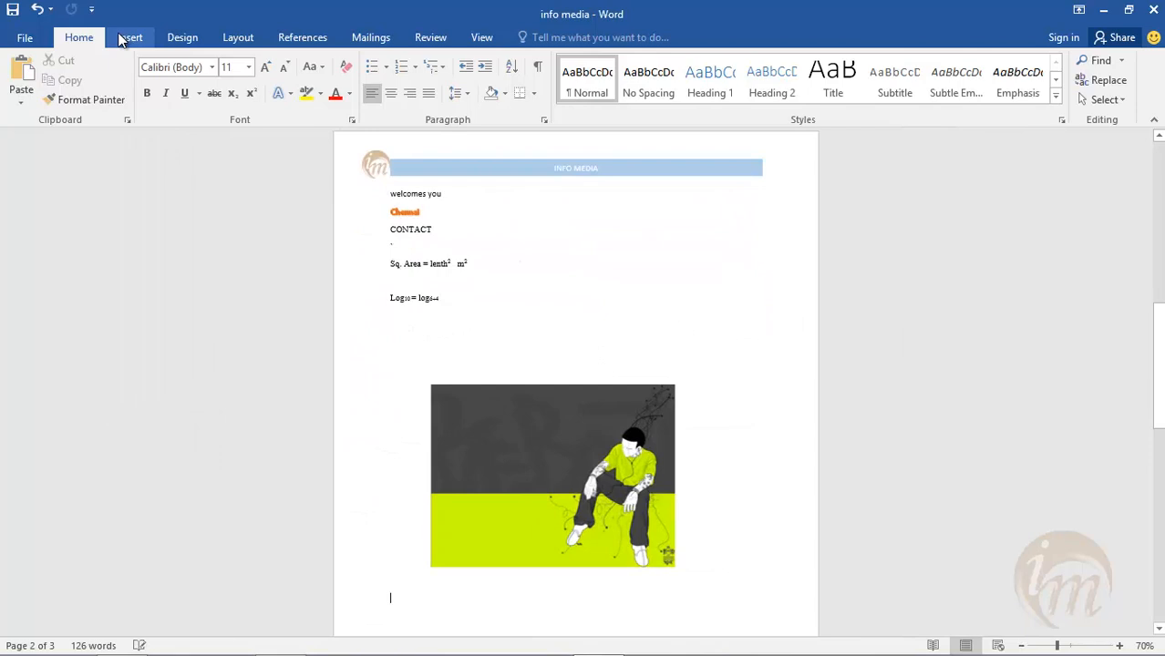
pyautogui.click(130, 38)
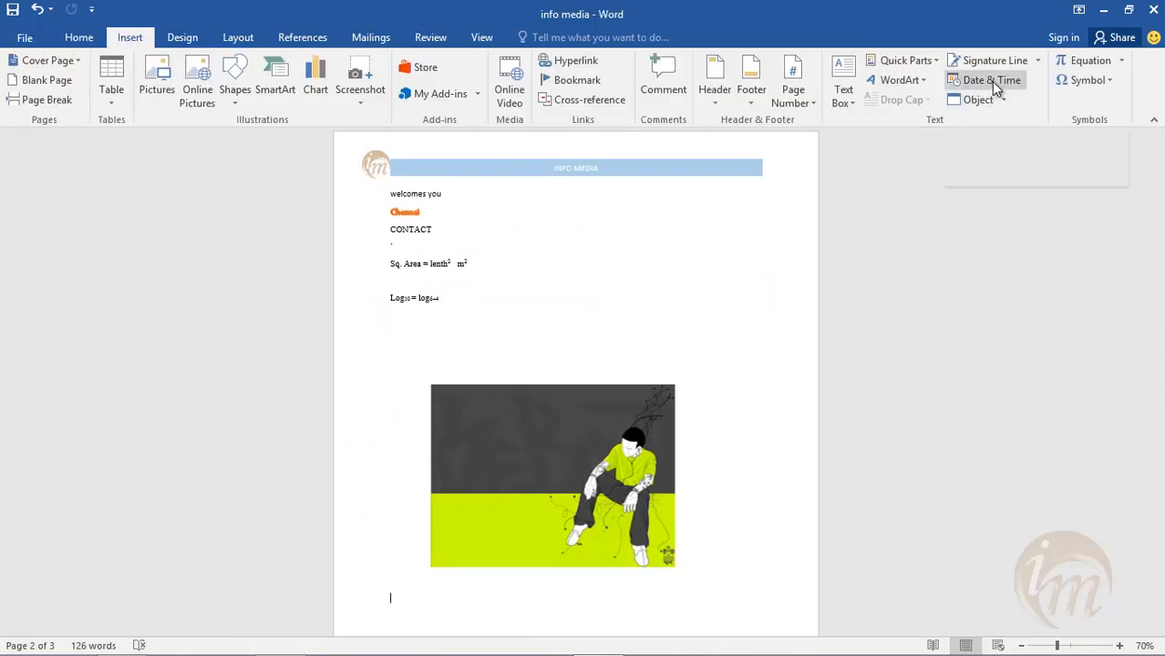
pyautogui.scroll(-3, 735, 351)
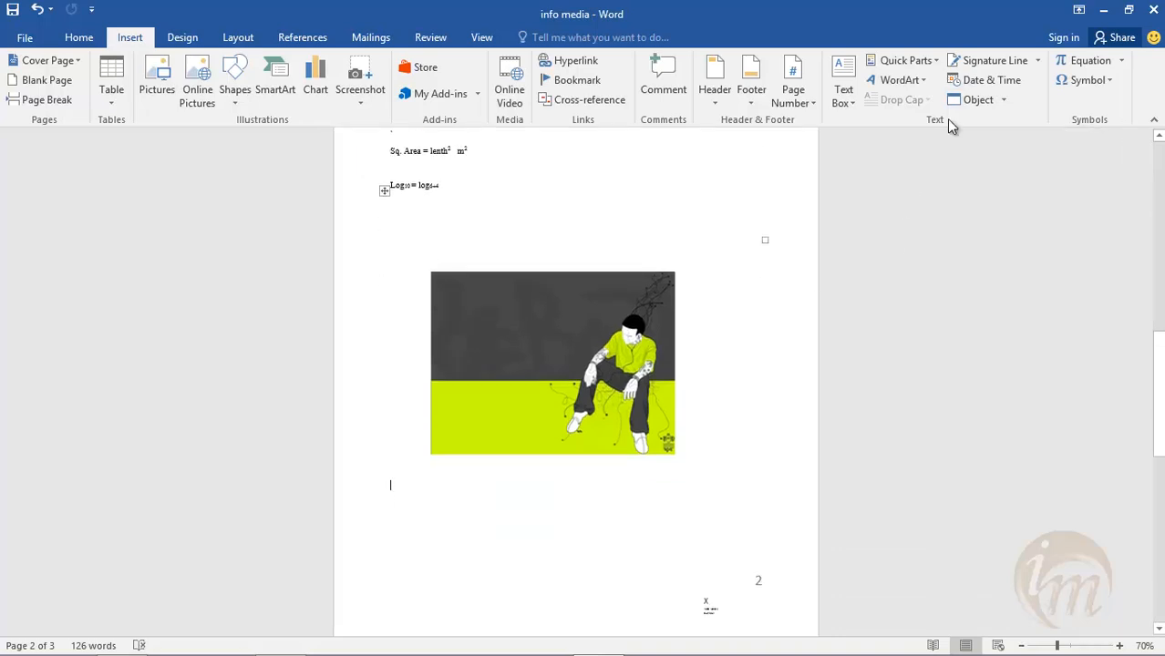
pyautogui.click(988, 80)
pyautogui.moveTo(548, 175); pyautogui.dragTo(662, 198)
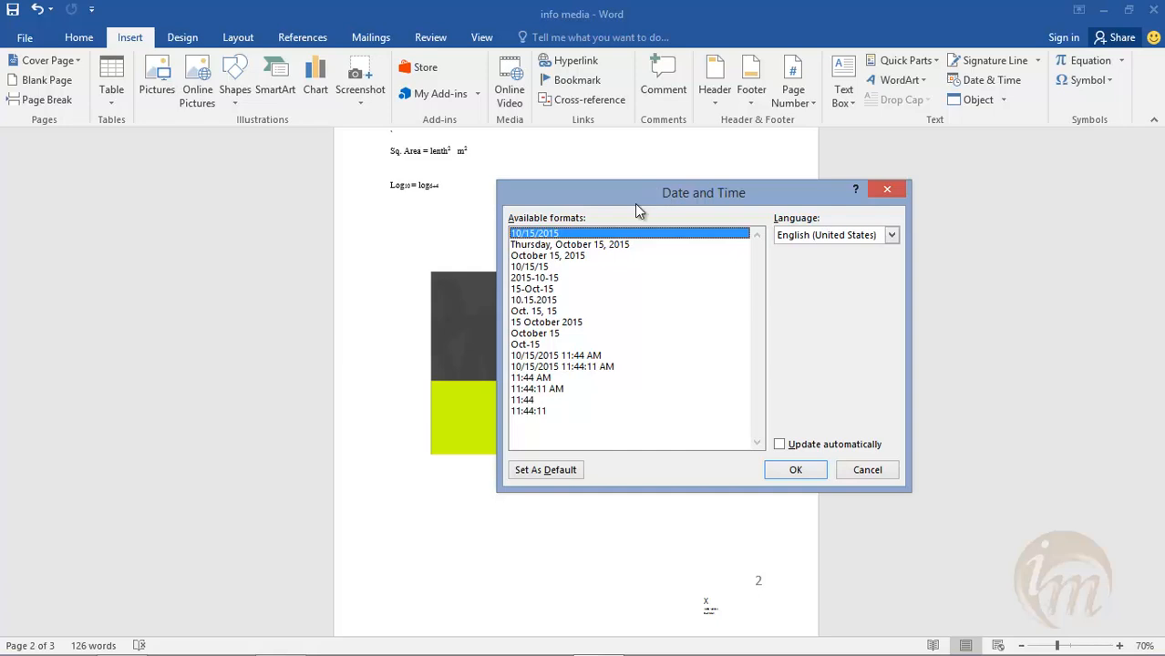
pyautogui.click(539, 245)
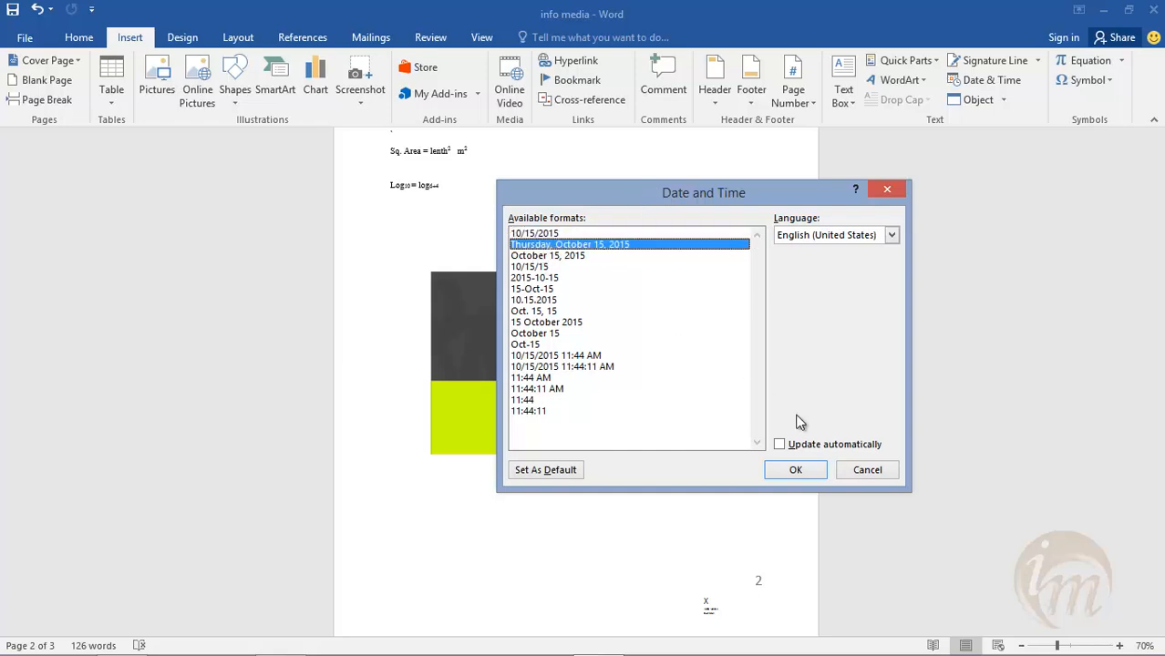
pyautogui.click(795, 470)
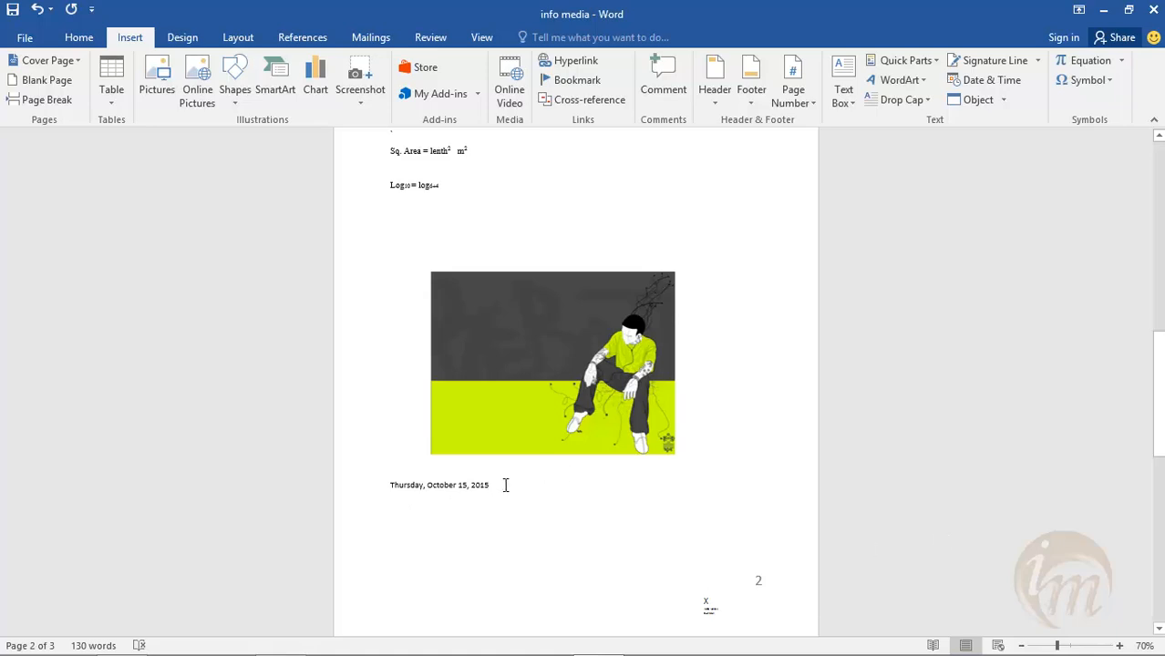
# - Add two line breaks after the date and insert the date and time in the "10/15/2015 11:44 AM" format
pyautogui.press('Return')
pyautogui.press('Return')
pyautogui.click(990, 79)
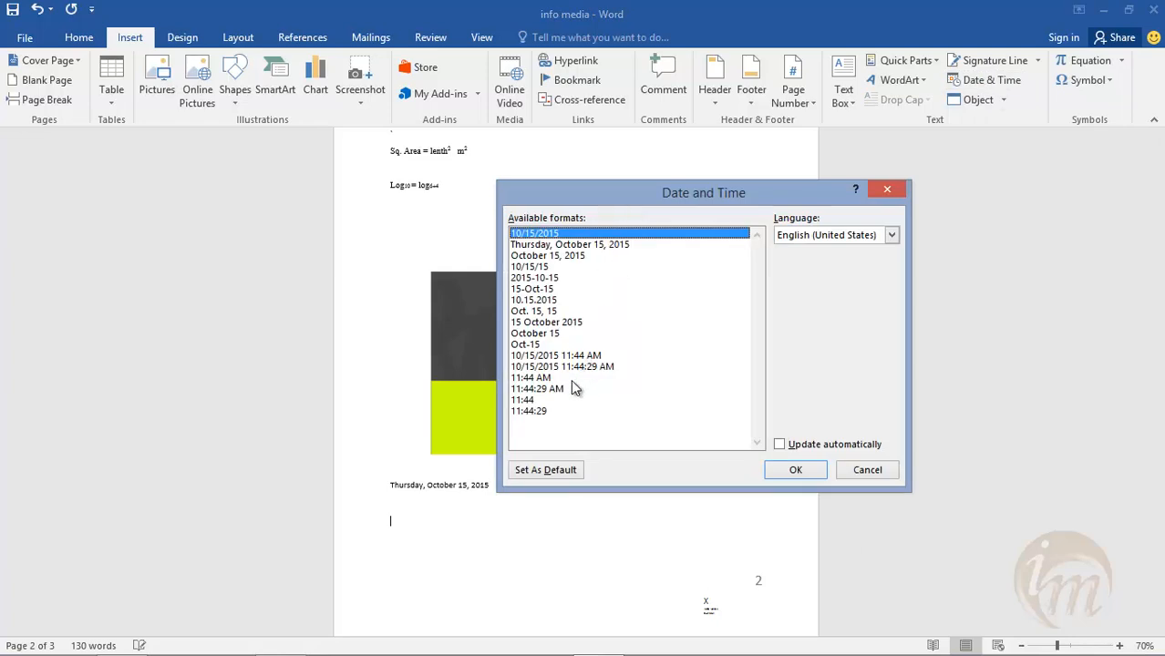
pyautogui.click(546, 357)
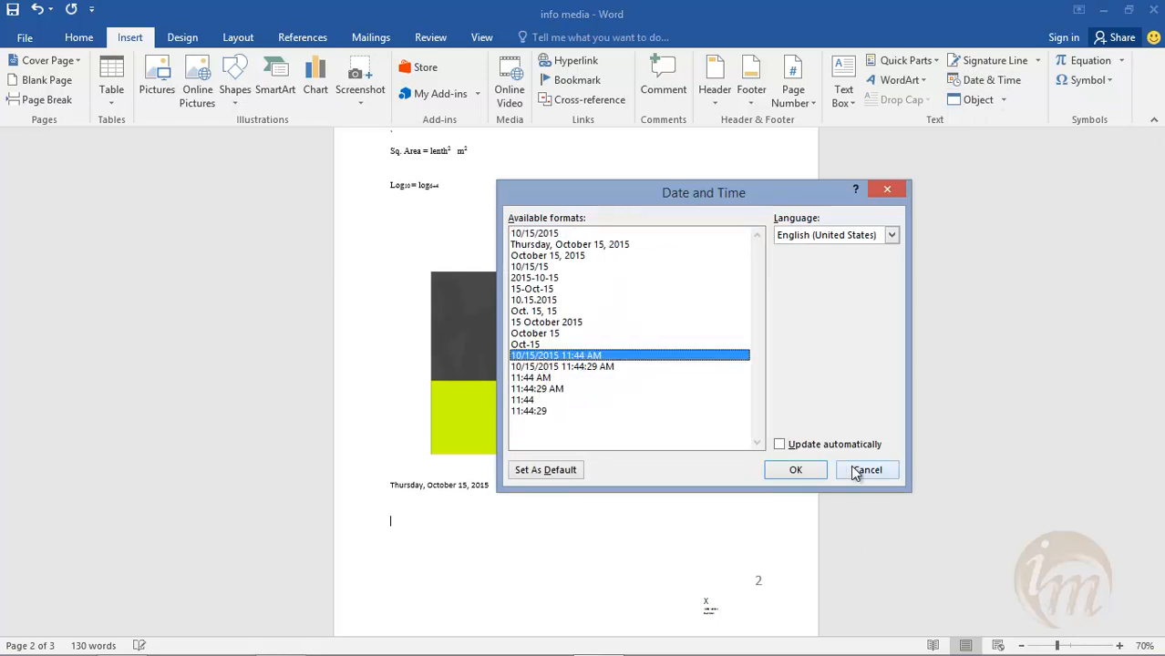
pyautogui.click(796, 472)
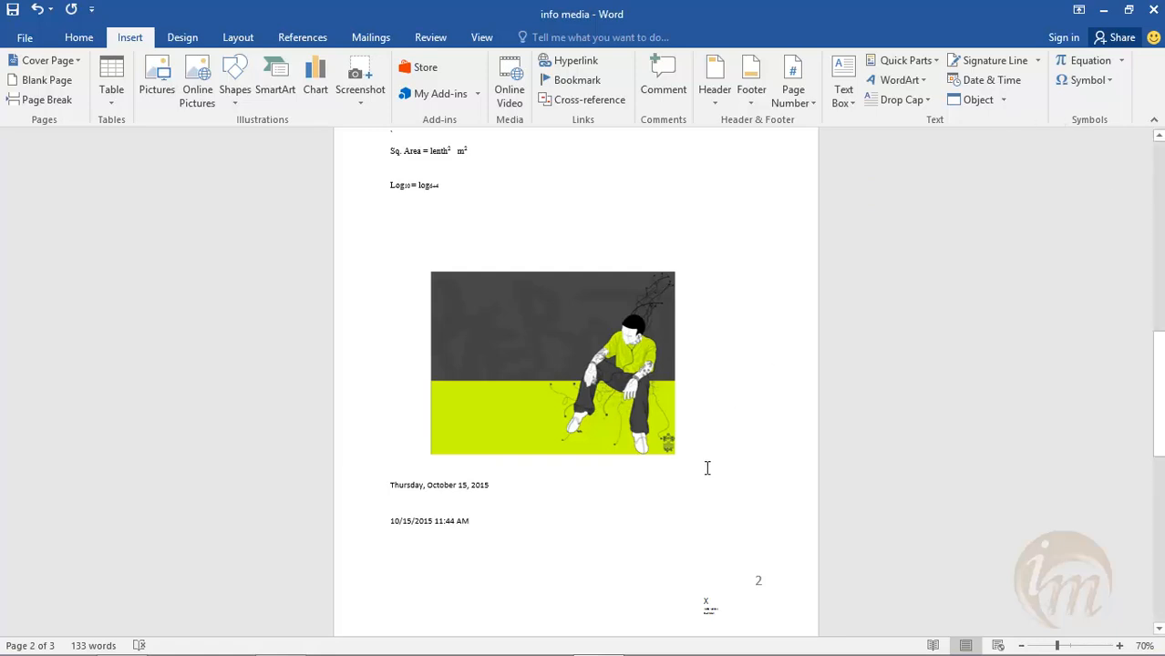
# - Place the cursor below the INFO MEDIA text on page 3 and examine the object types available for insertion
pyautogui.scroll(-3, 567, 444)
pyautogui.scroll(-12, 541, 458)
pyautogui.click(417, 288)
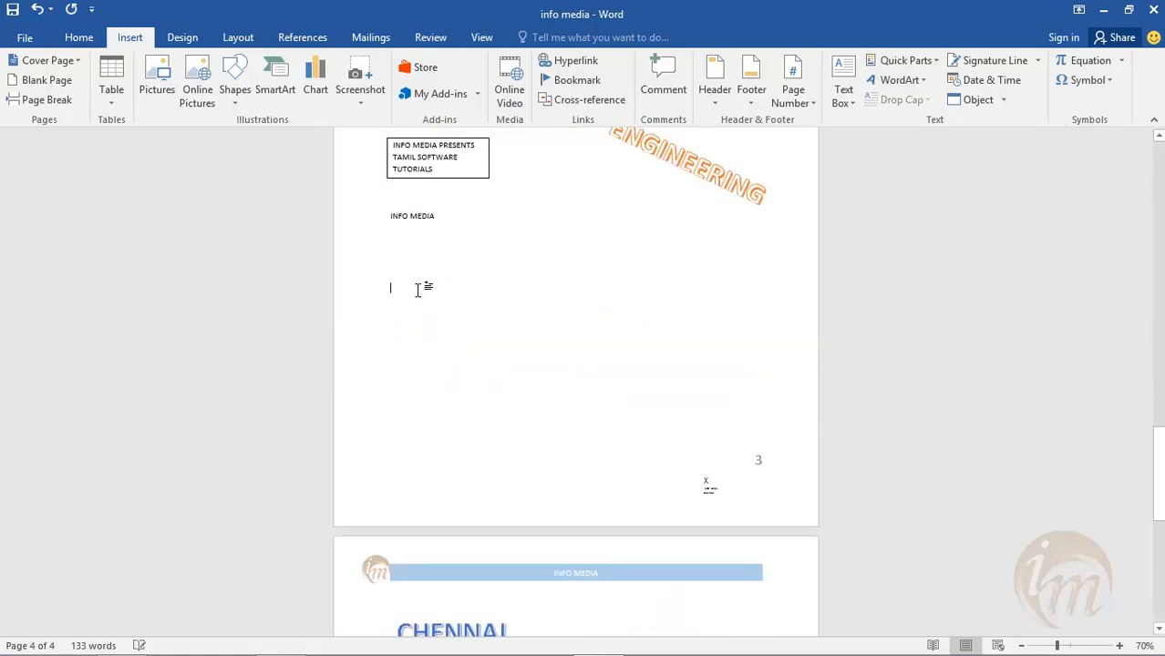
pyautogui.click(1004, 99)
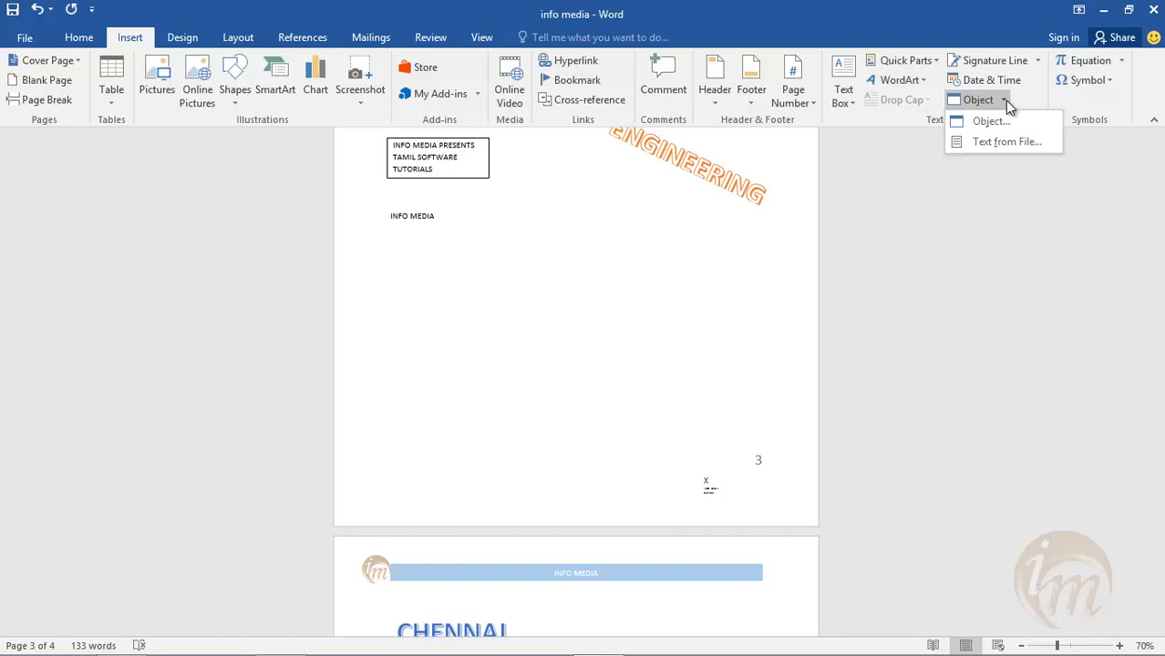
pyautogui.click(1001, 121)
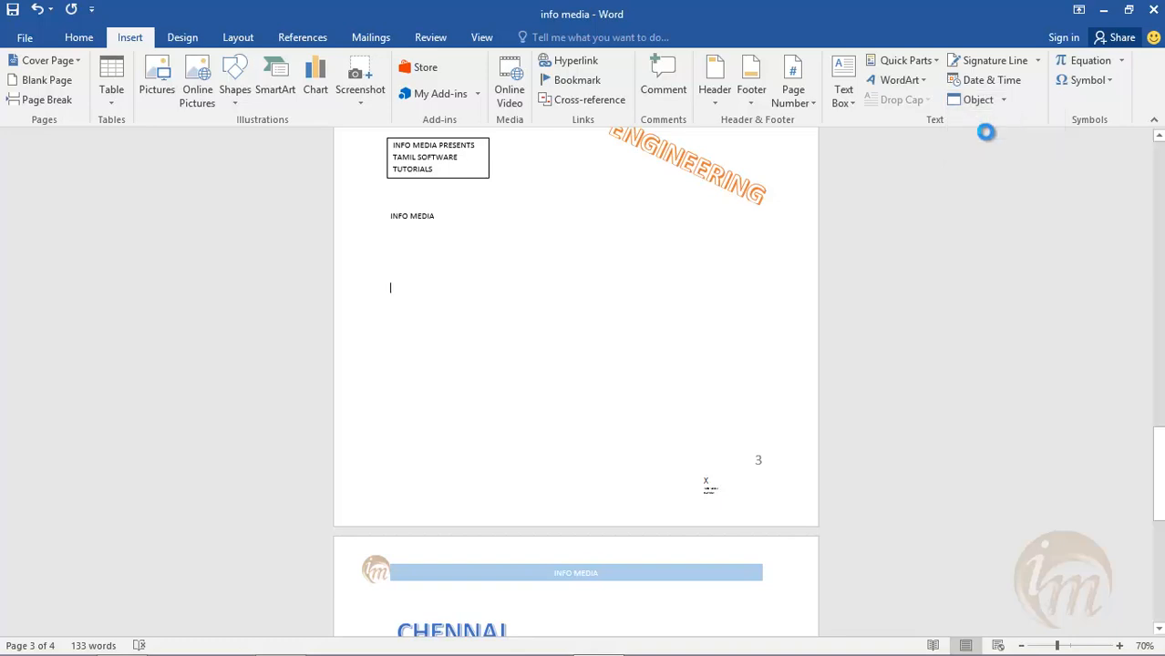
pyautogui.moveTo(568, 180); pyautogui.dragTo(632, 188)
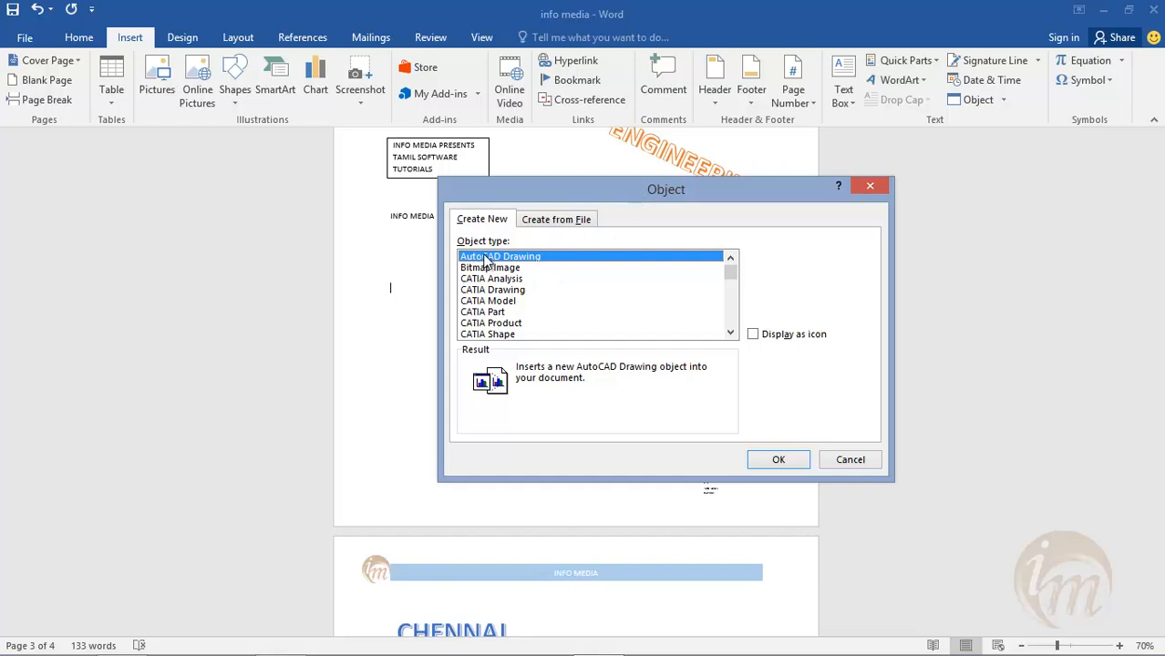
pyautogui.click(510, 268)
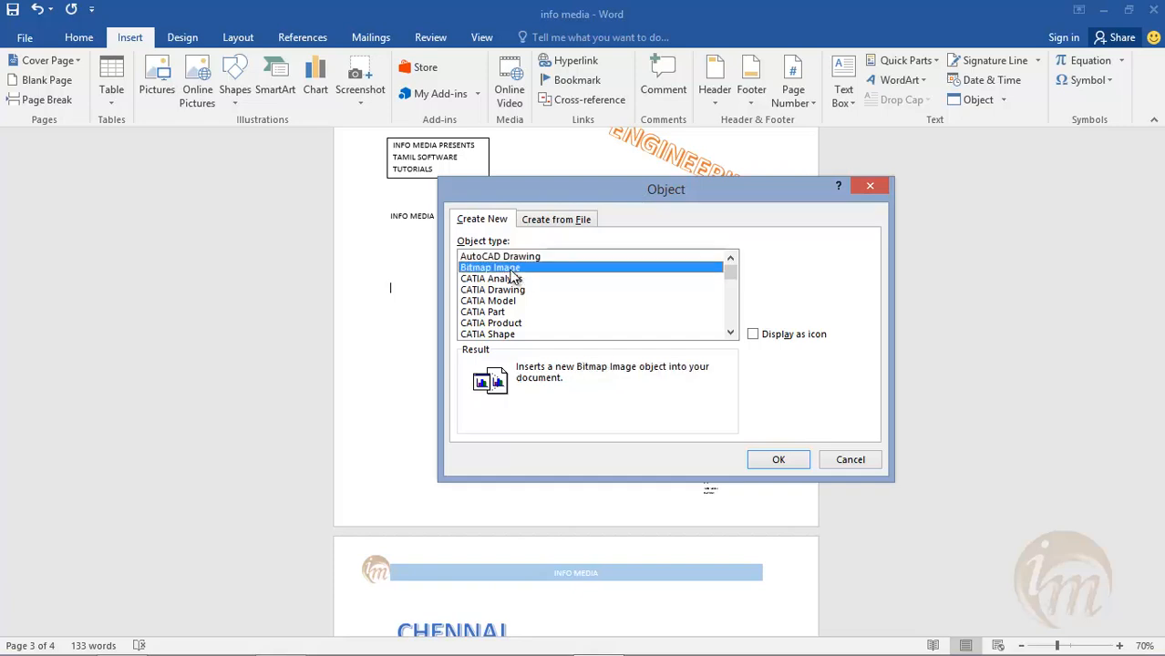
pyautogui.moveTo(731, 279); pyautogui.dragTo(741, 329)
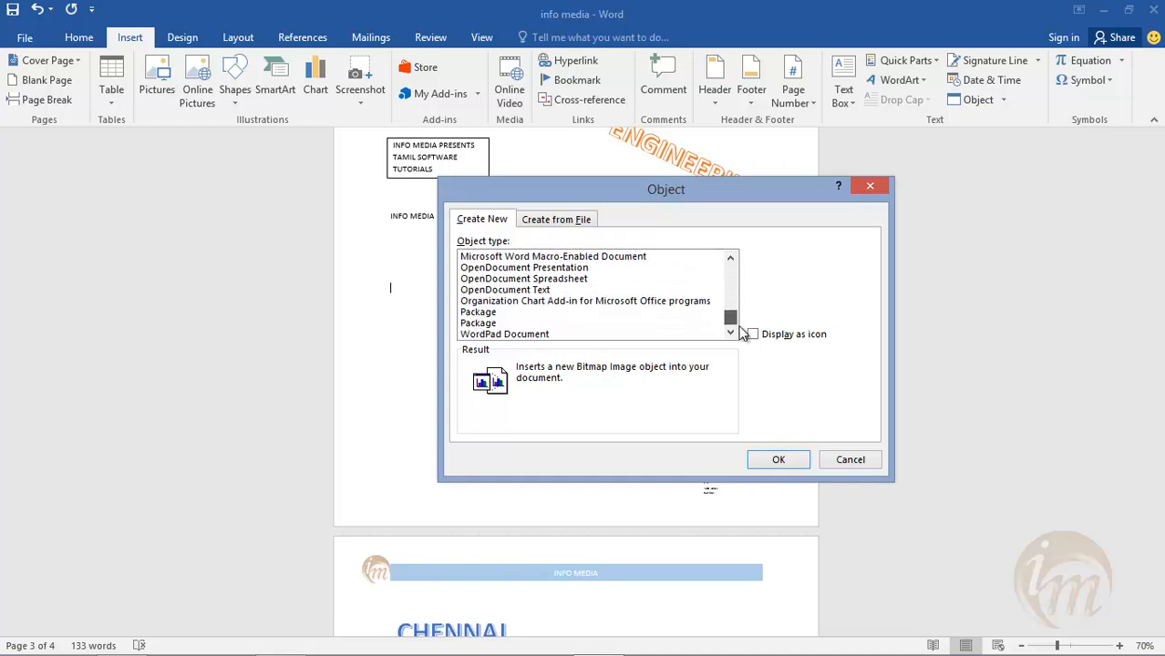
# - Insert a new Bitmap Image object at the cursor on page 3, opening it in Paint
pyautogui.click(982, 123)
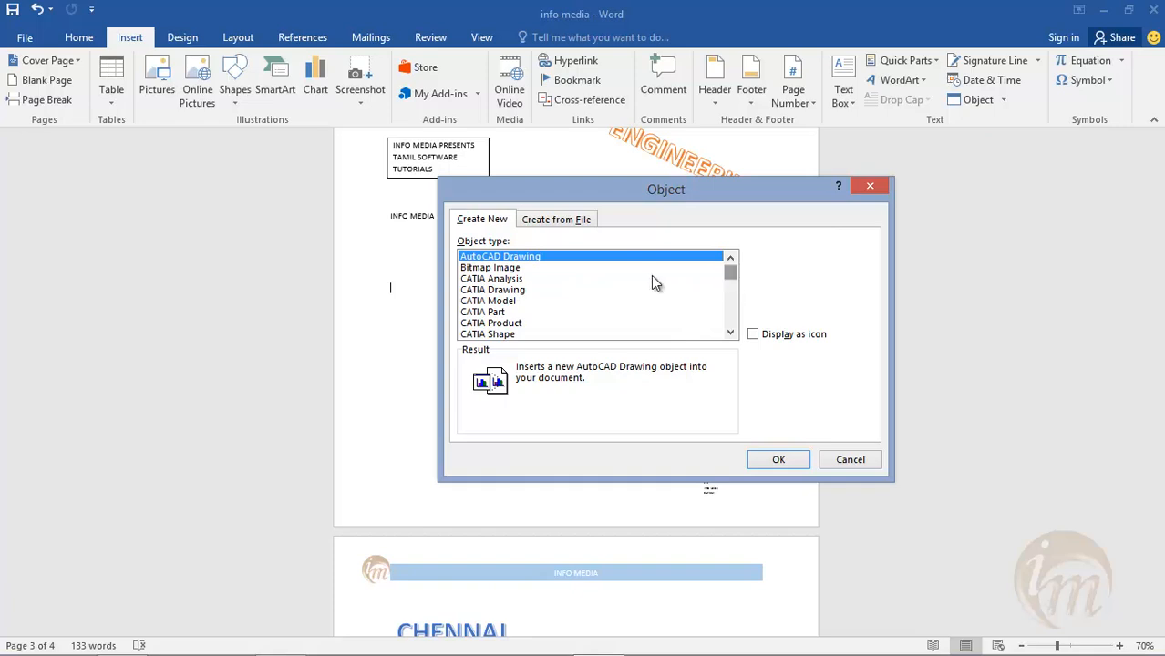
pyautogui.click(490, 268)
pyautogui.click(779, 460)
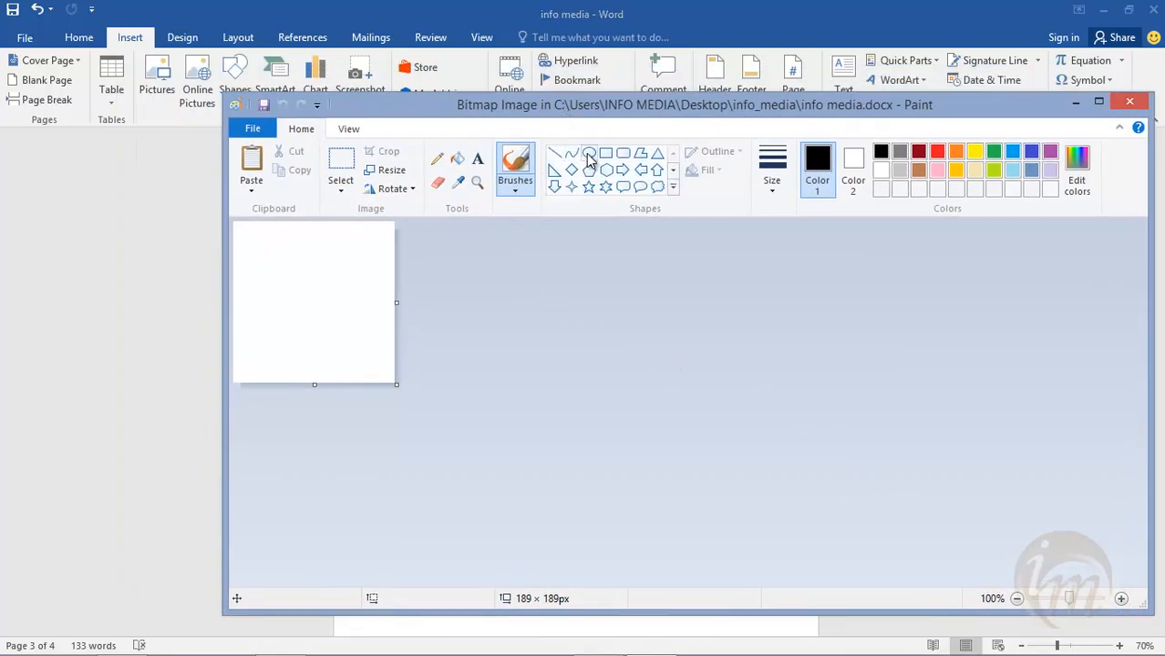
# - Draw an ellipse about 64 × 82 px and an overlapping left arrow about 98 × 74 px, and return to the Word document
pyautogui.click(589, 155)
pyautogui.moveTo(304, 292); pyautogui.dragTo(363, 363)
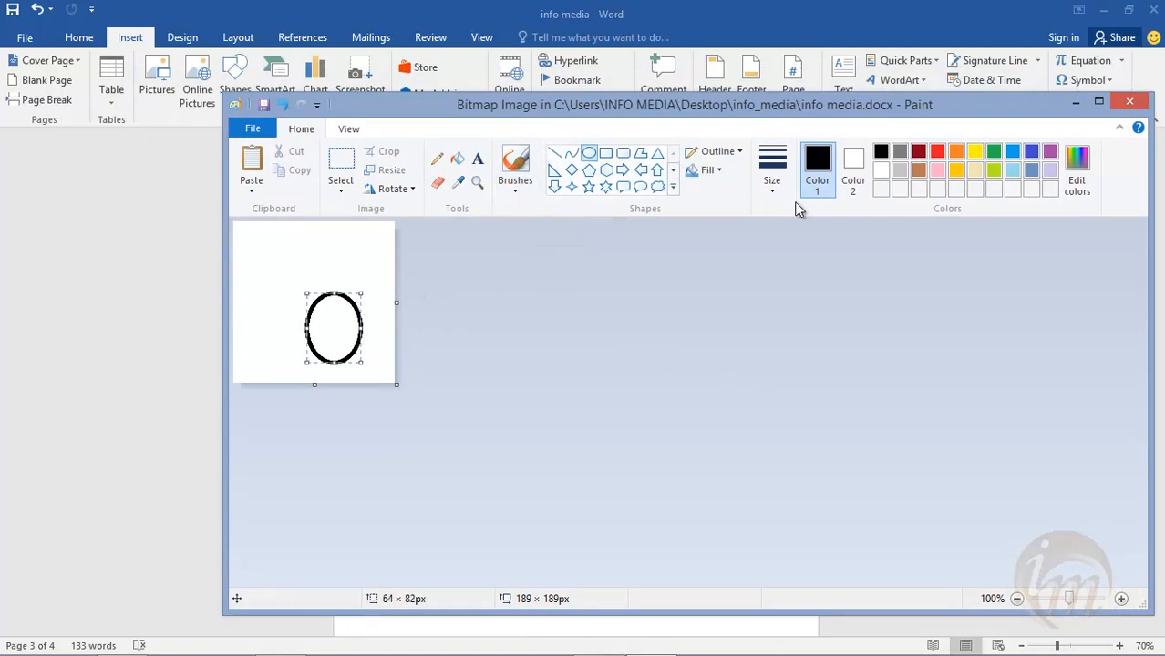
pyautogui.click(641, 169)
pyautogui.moveTo(308, 269); pyautogui.dragTo(392, 334)
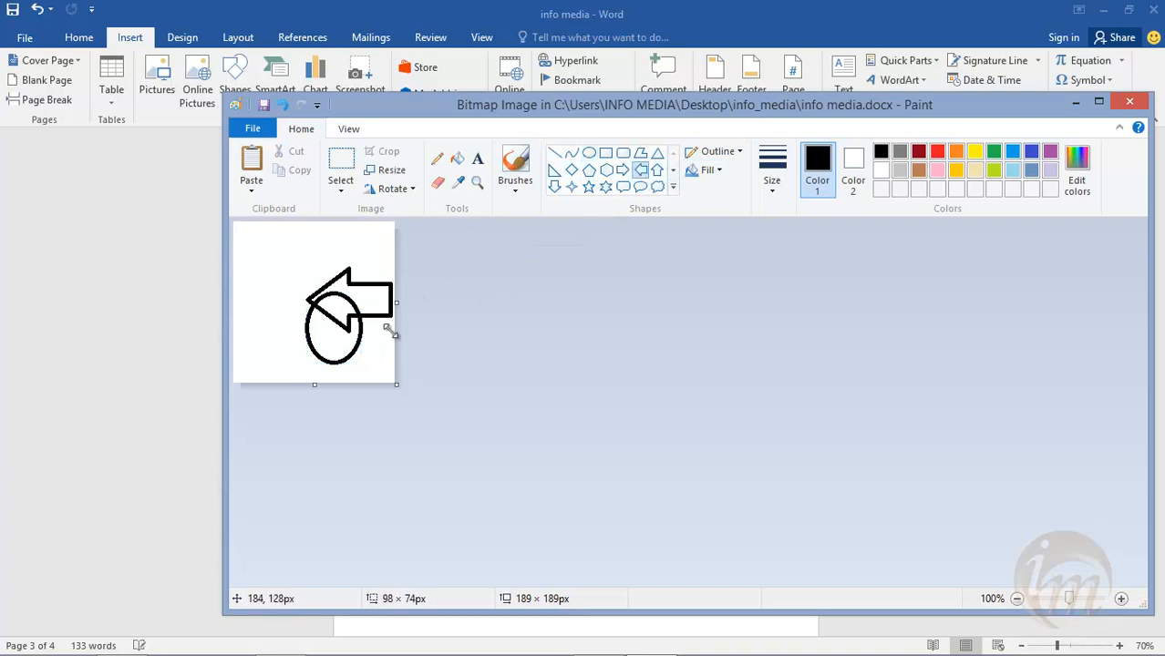
pyautogui.click(1130, 101)
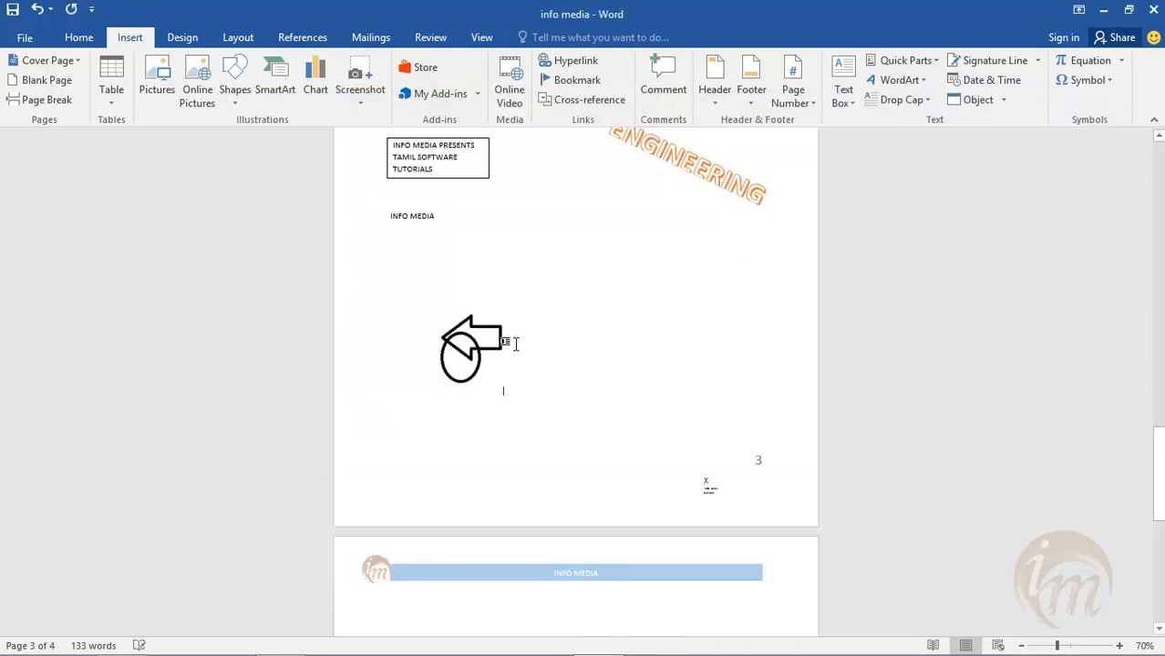
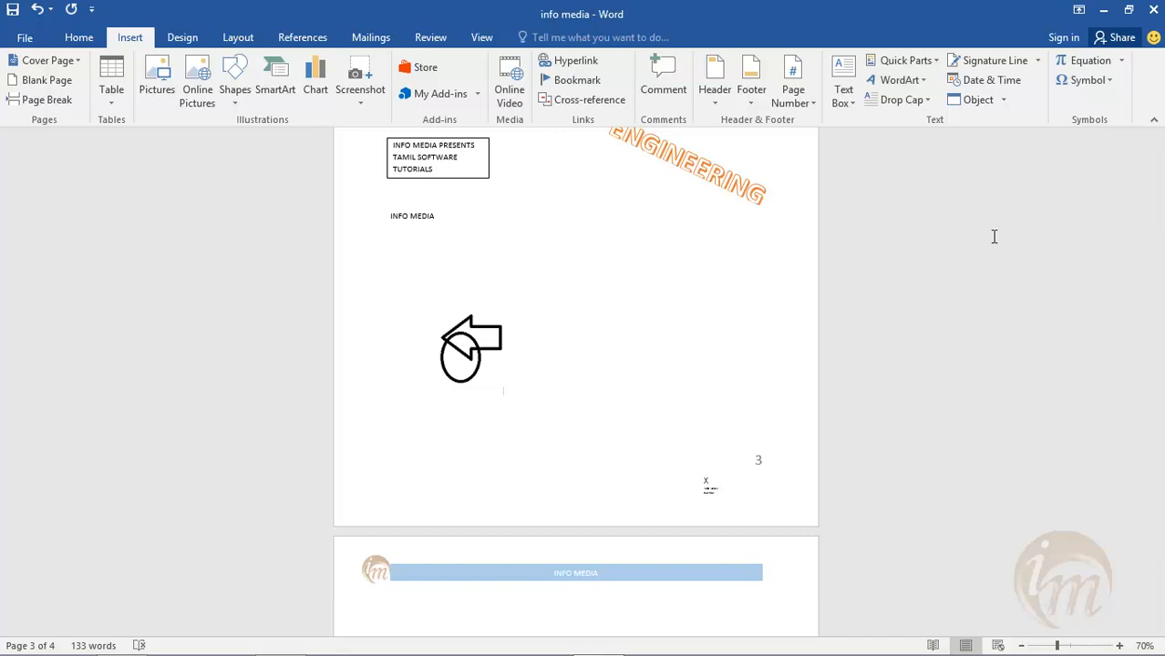
# - Insert a new Microsoft PowerPoint Presentation object after the ellipse-and-arrow drawing
pyautogui.click(1003, 101)
pyautogui.click(993, 122)
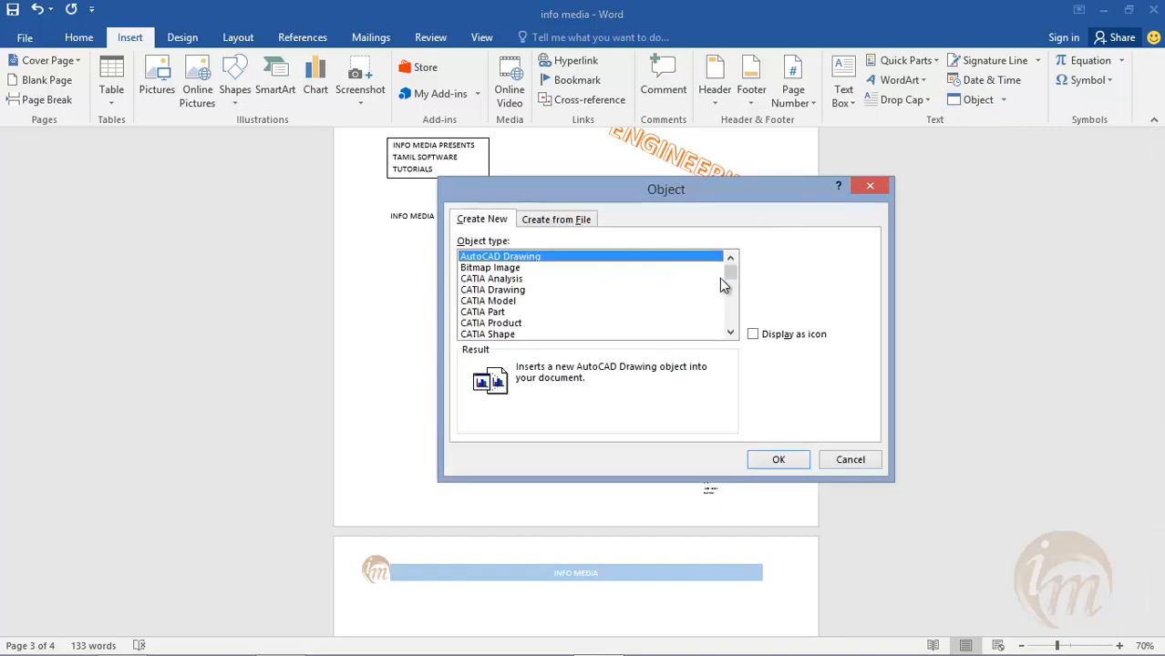
pyautogui.moveTo(731, 280); pyautogui.dragTo(732, 301)
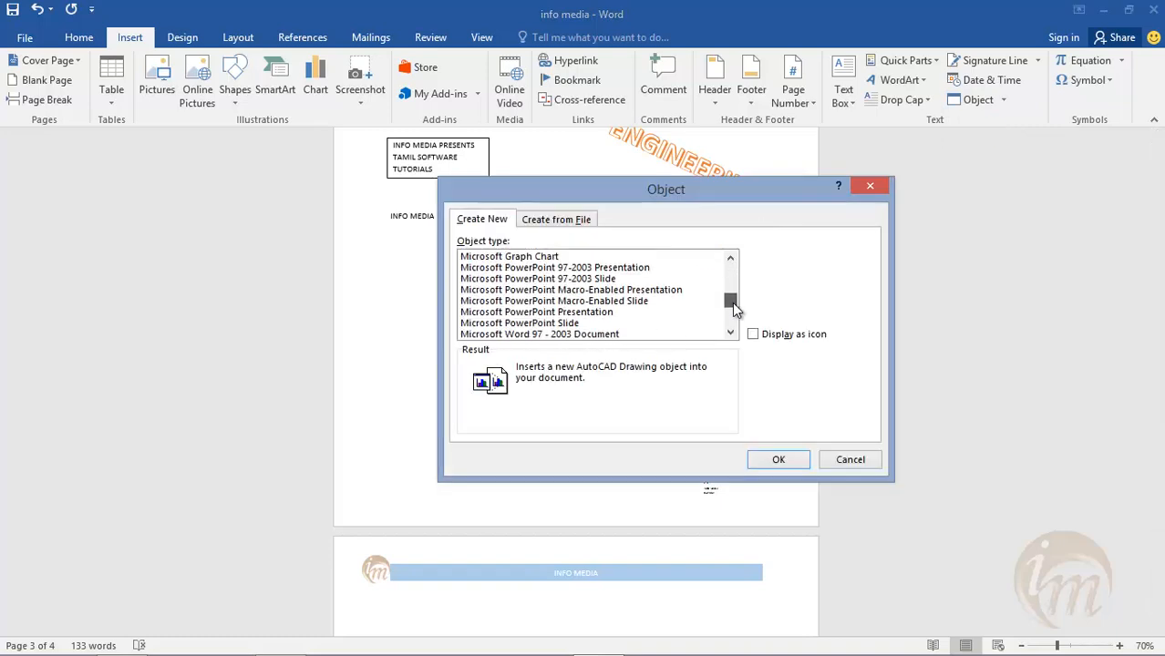
pyautogui.click(554, 312)
pyautogui.click(778, 459)
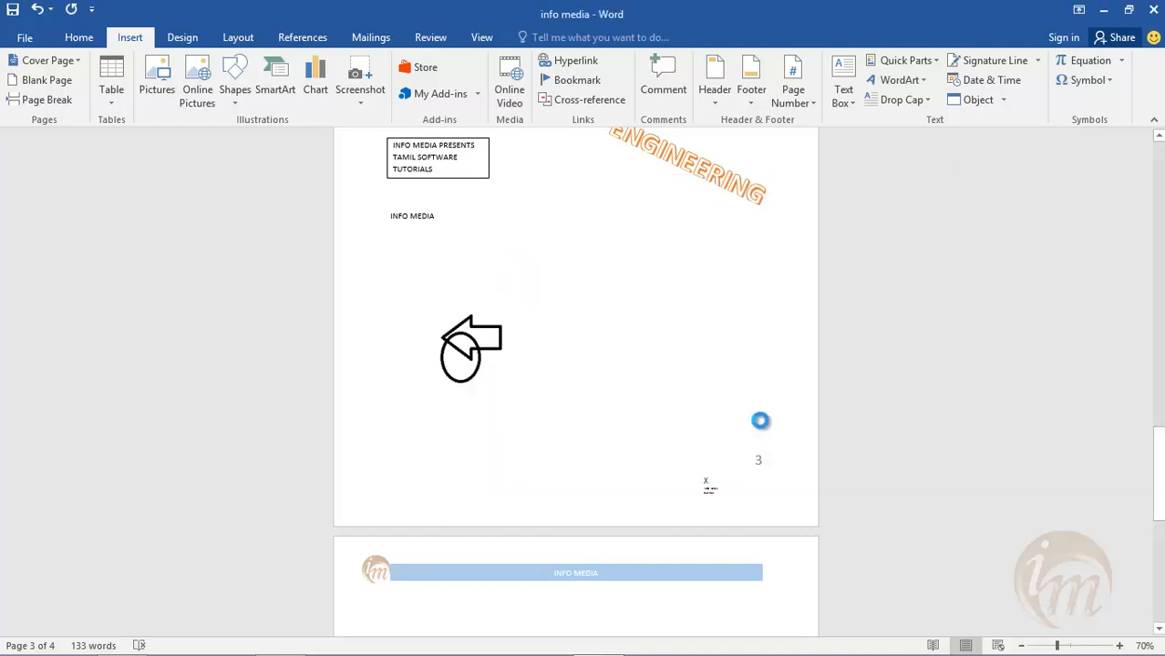
# - Apply the theme with the blue interlocking-circle pattern to the embedded slide and enter "ROOT" as its title
pyautogui.click(200, 71)
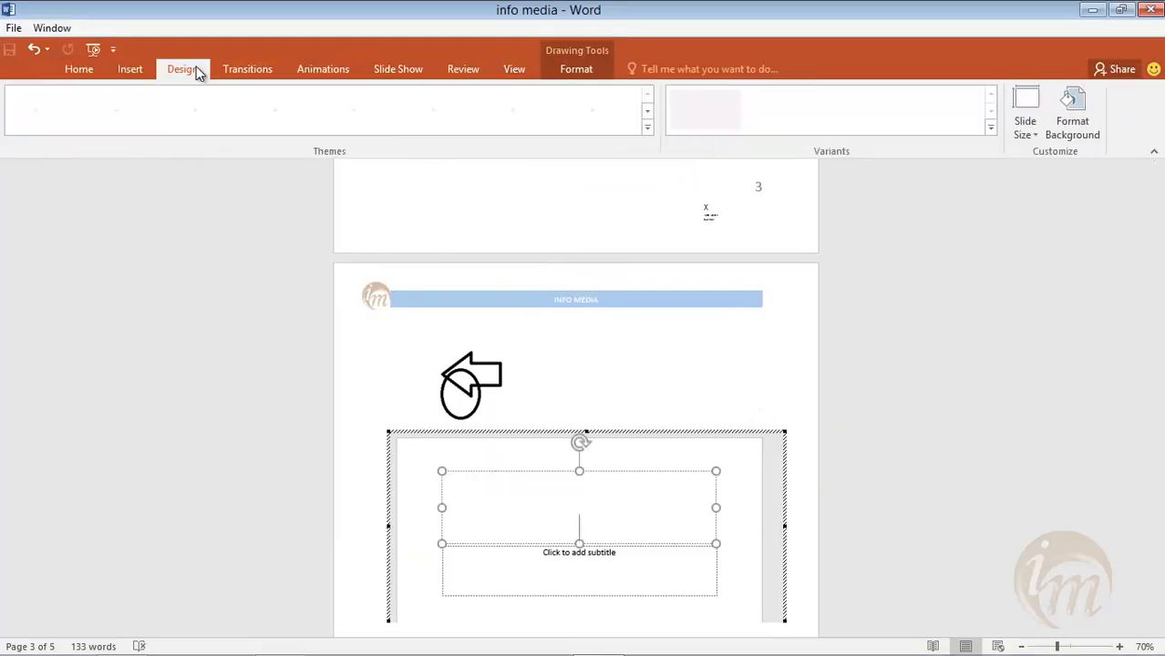
pyautogui.click(301, 114)
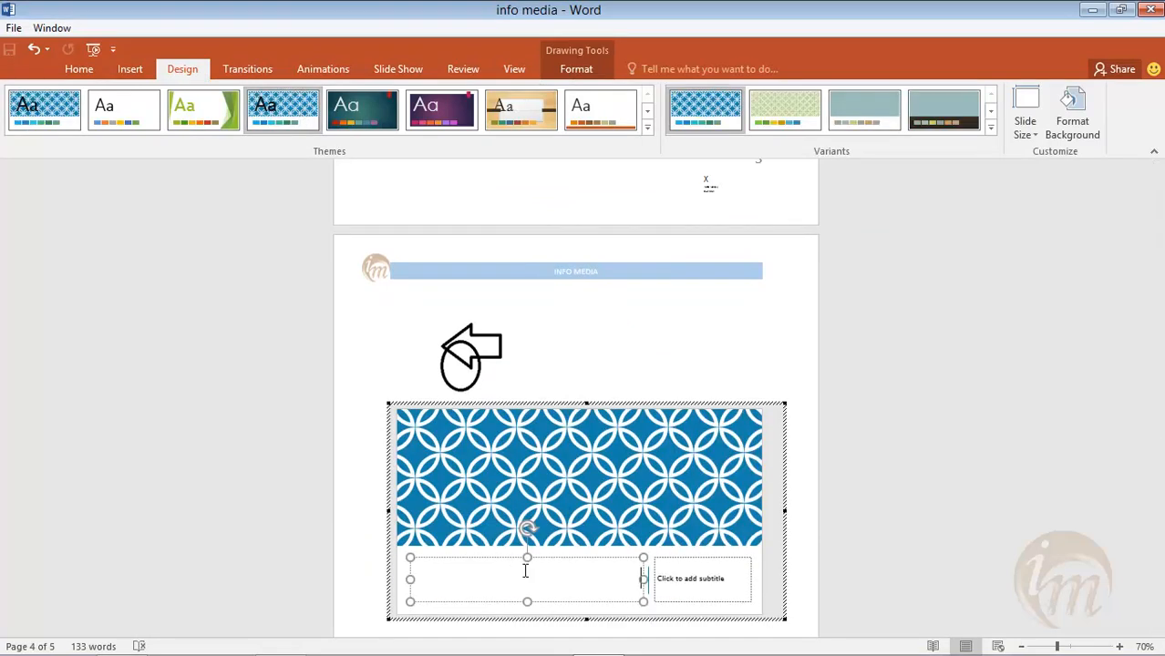
pyautogui.click(525, 570)
pyautogui.write('ROOT')
# - Close the info media document with its changes saved, and select the embedded presentation on page 4 of the reopened document
pyautogui.click(1150, 10)
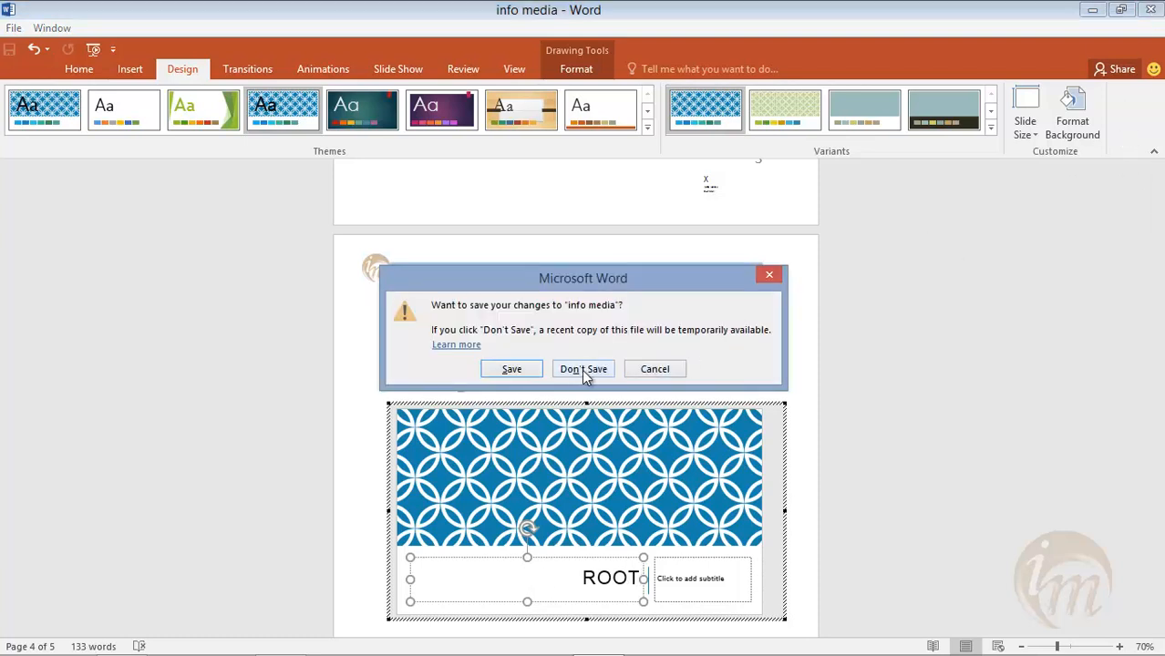
pyautogui.click(535, 371)
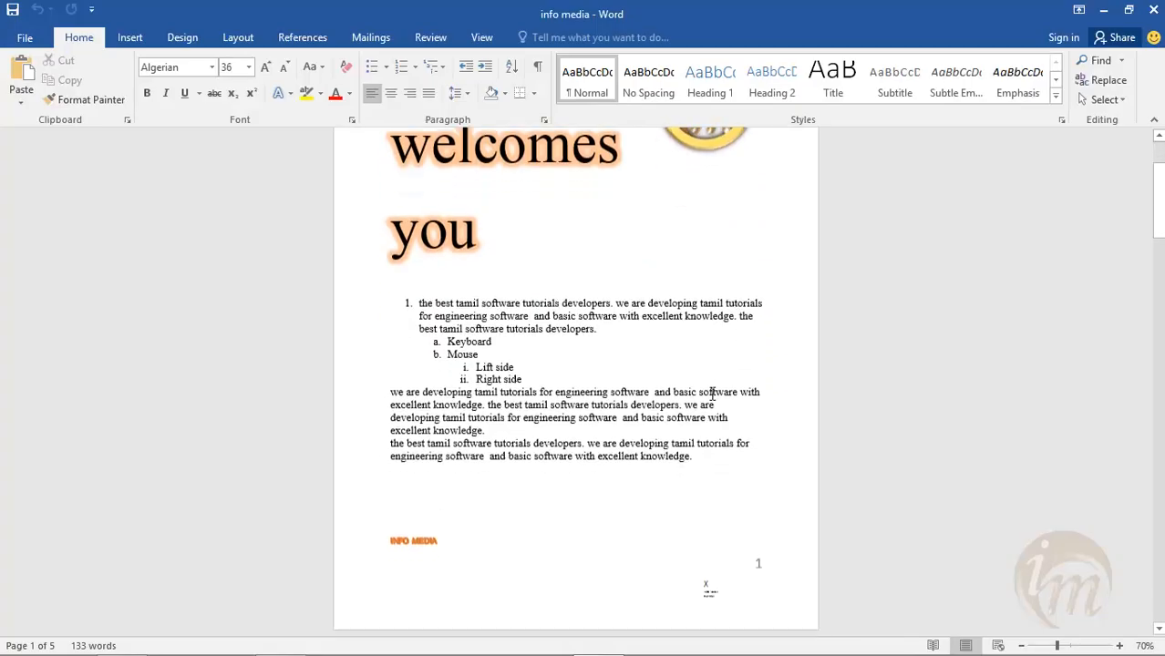
pyautogui.scroll(-15, 710, 487)
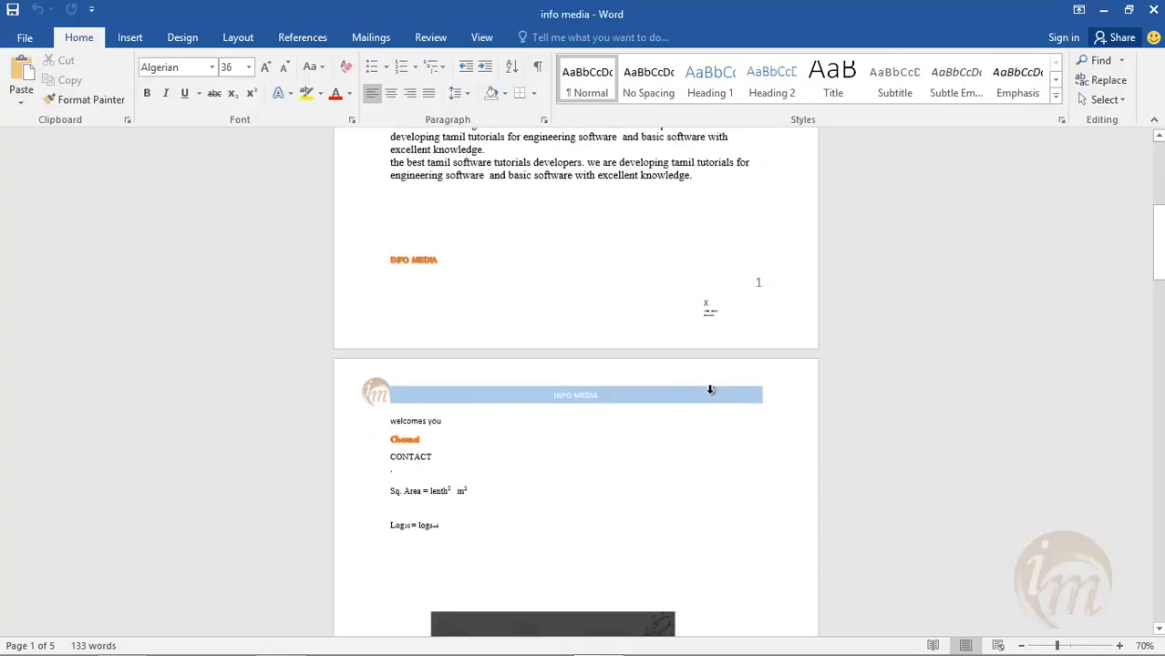
pyautogui.scroll(-12, 691, 399)
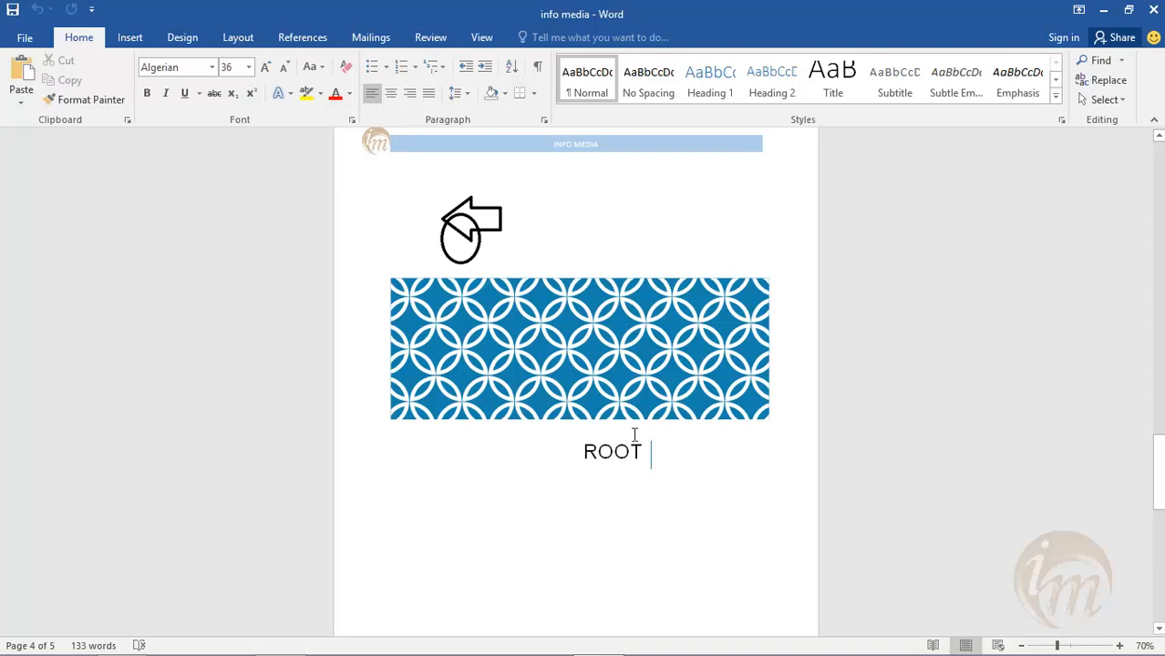
pyautogui.click(560, 321)
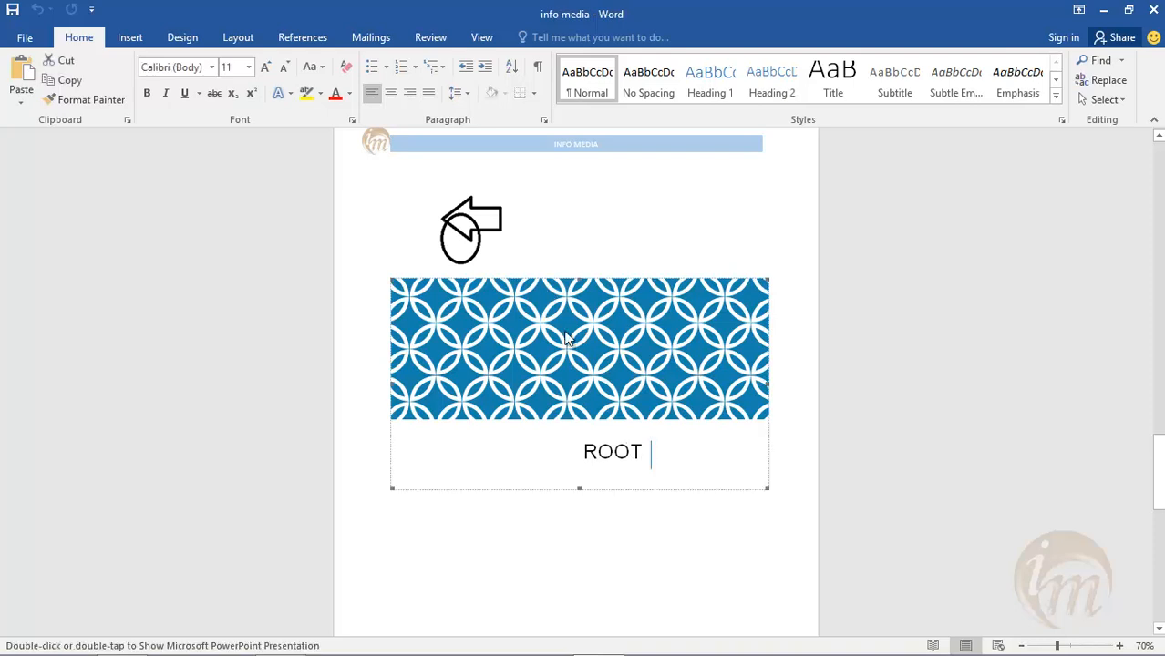
pyautogui.click(456, 226)
pyautogui.click(551, 401)
# - Insert the text from the Word file Doc1 in the Desktop's info_media folder in place of the selected presentation
pyautogui.click(131, 38)
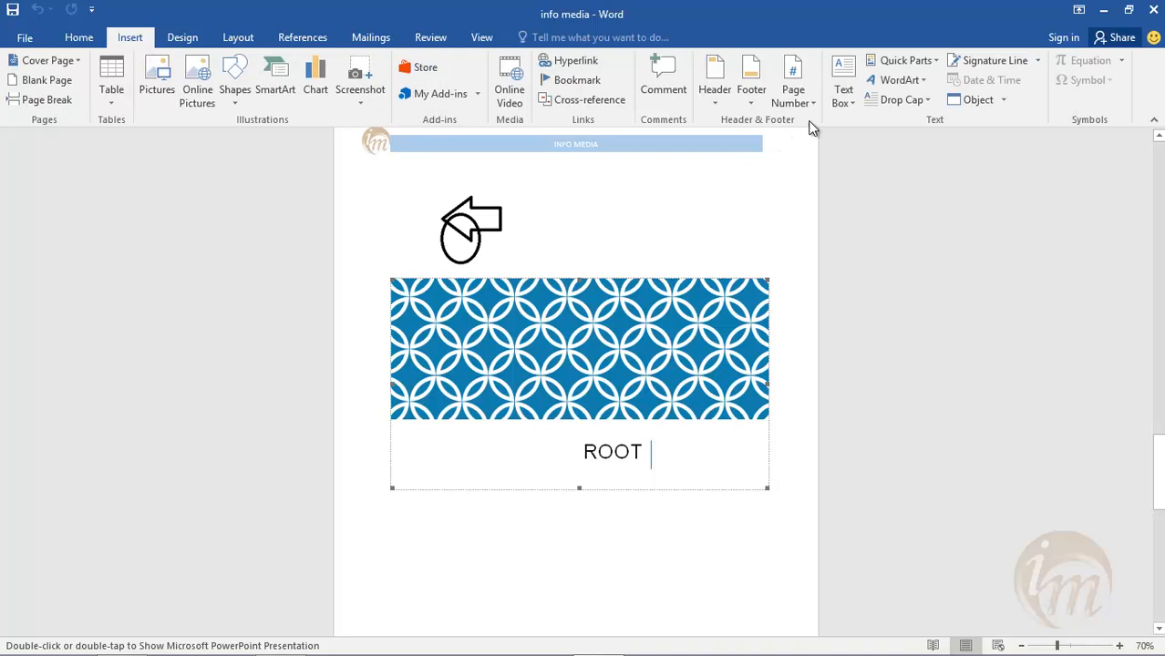
pyautogui.click(1001, 100)
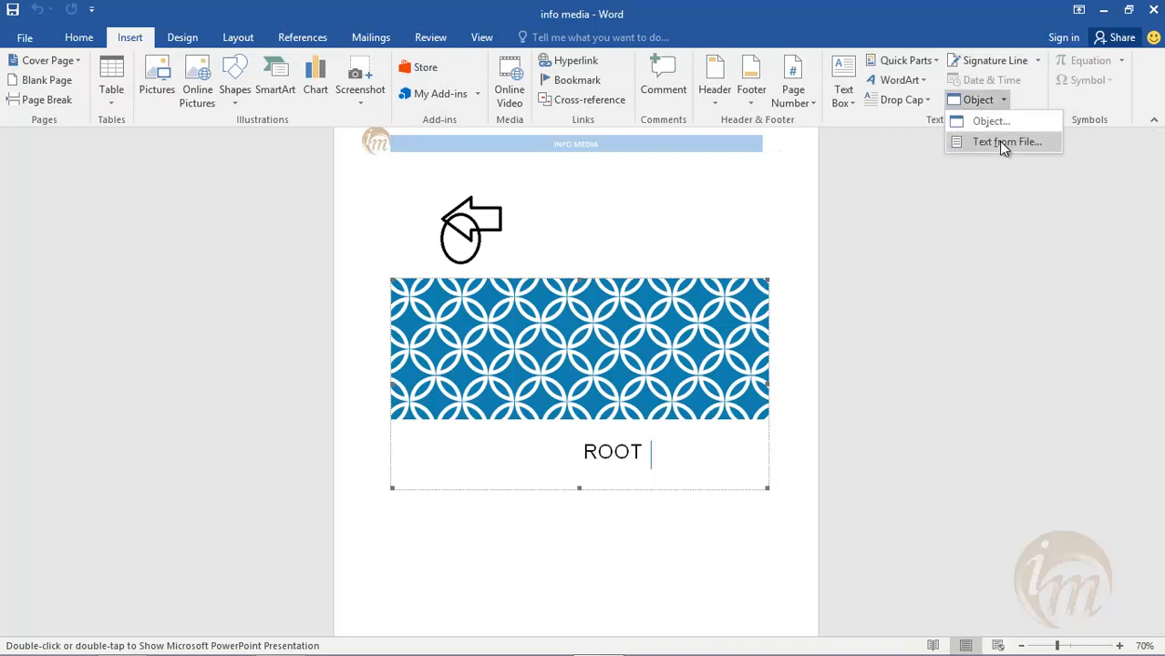
pyautogui.click(1004, 143)
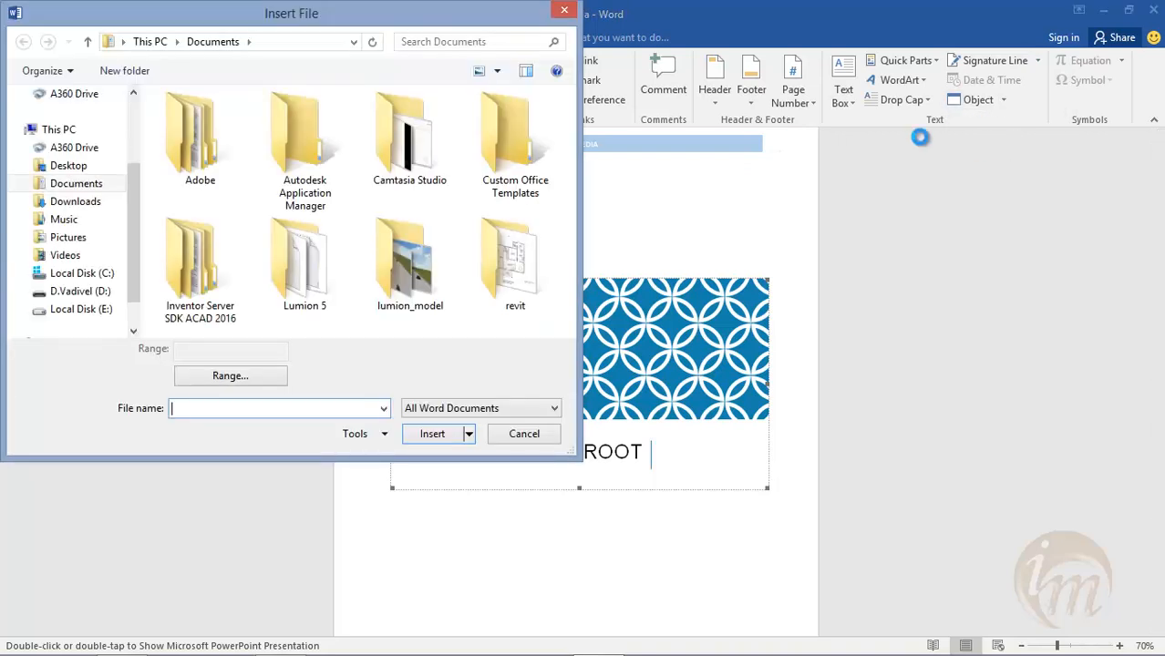
pyautogui.moveTo(419, 26); pyautogui.dragTo(509, 43)
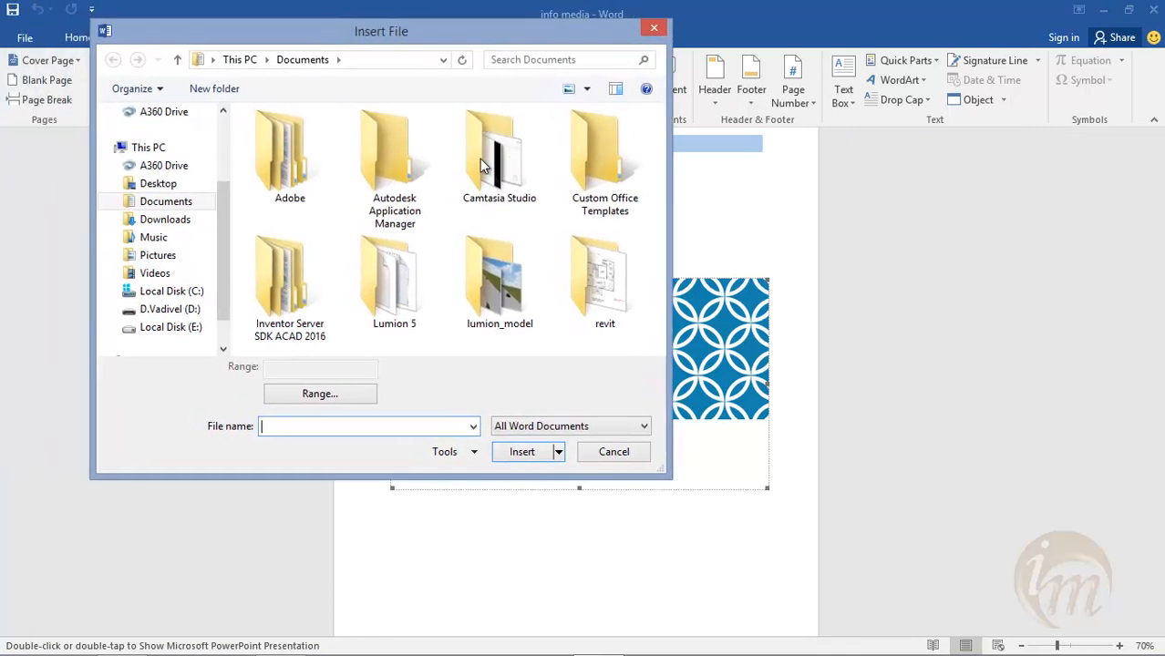
pyautogui.click(577, 426)
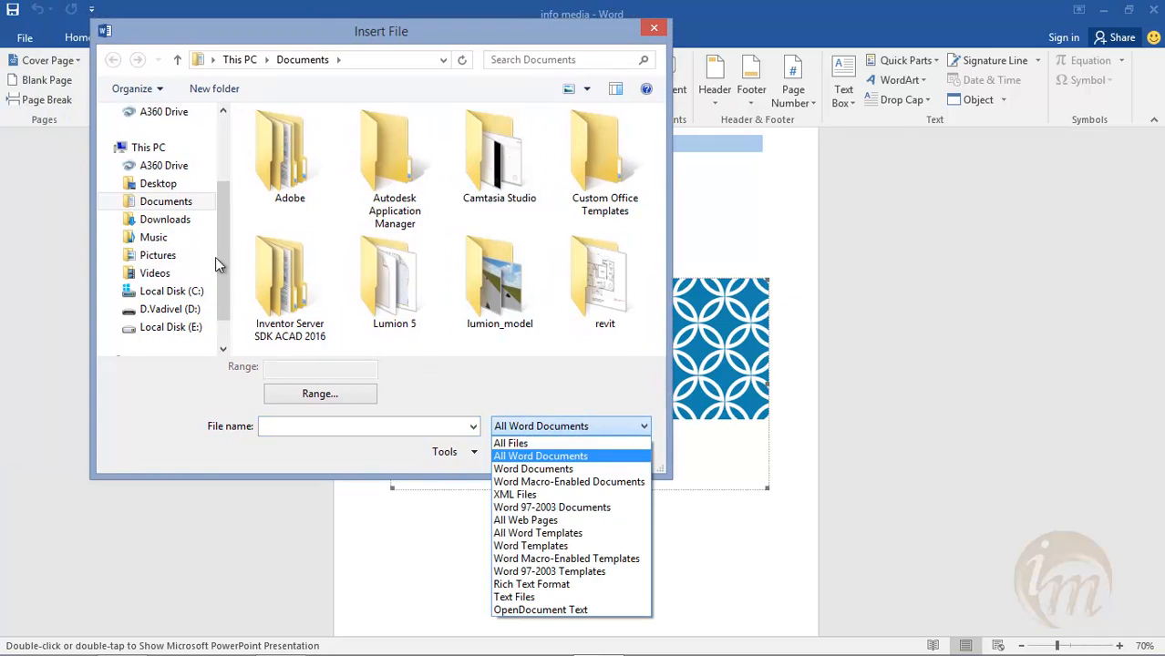
pyautogui.click(155, 184)
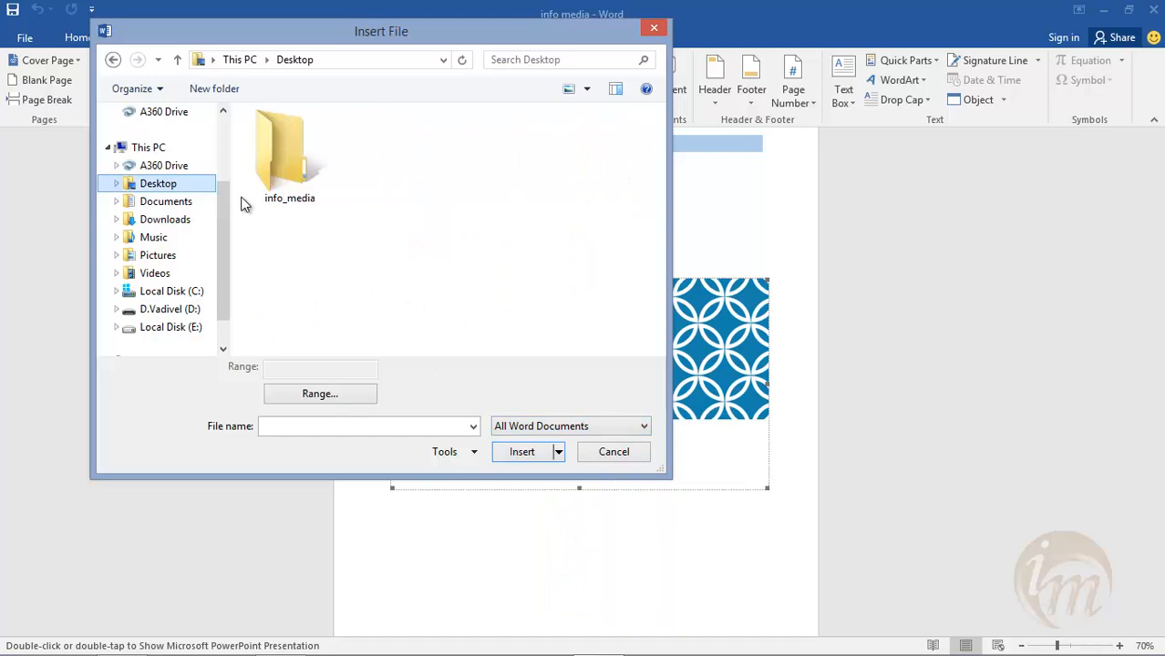
pyautogui.doubleClick(303, 181)
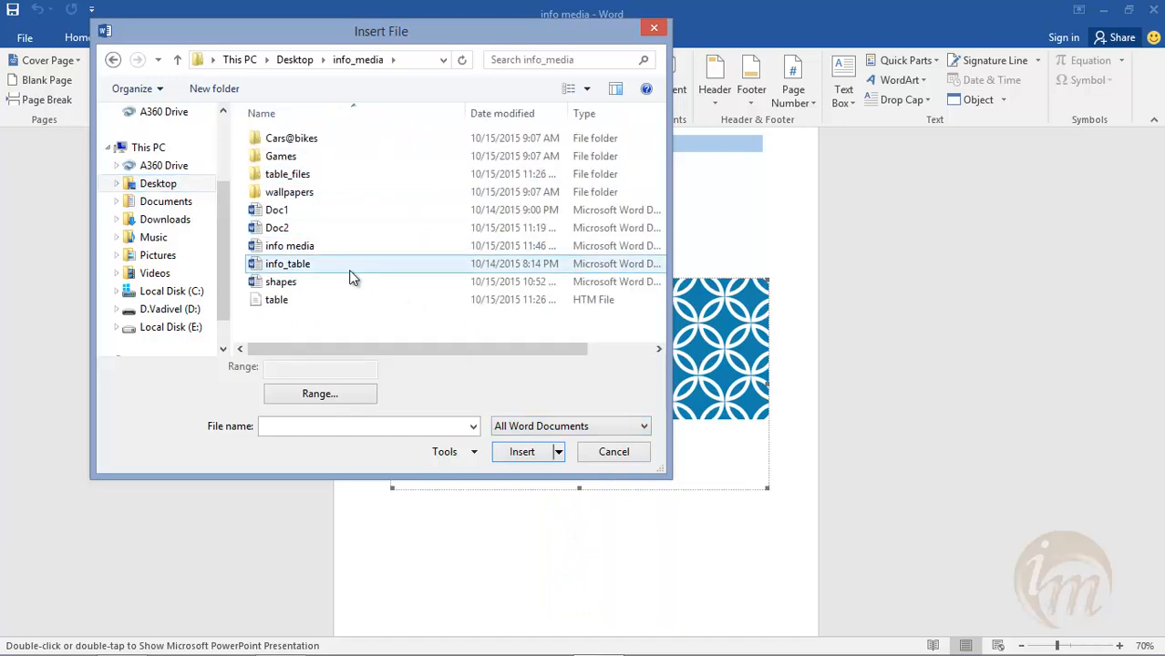
pyautogui.click(337, 217)
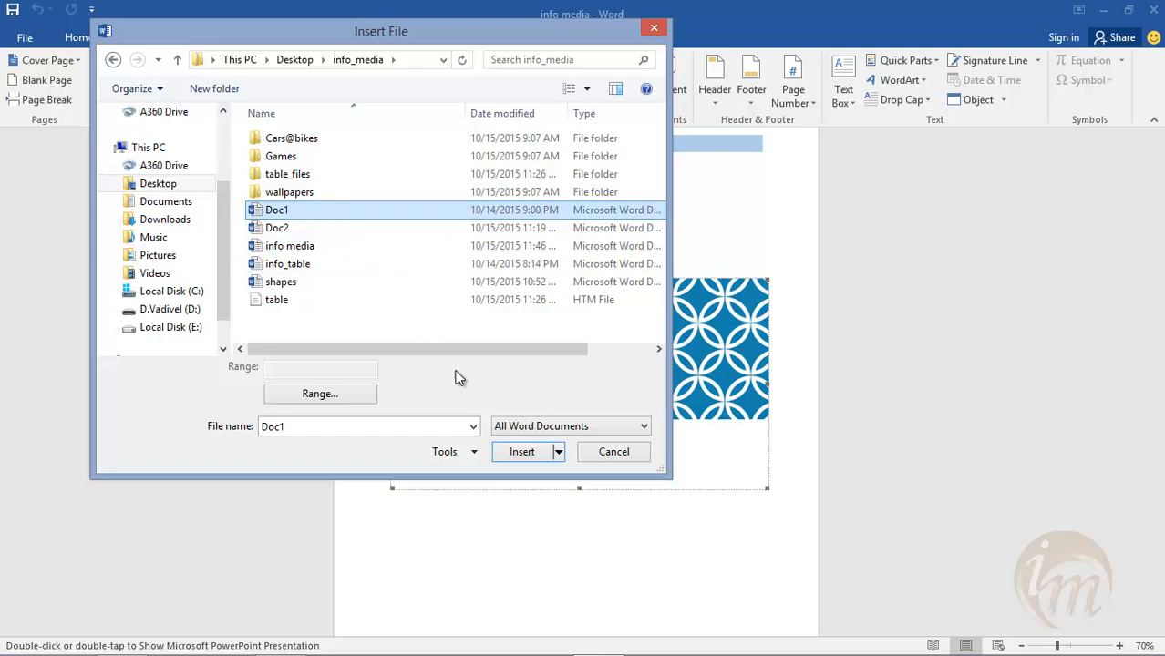
pyautogui.click(517, 450)
# - Review the pages around the inserted content and delete the large round logo picture on page 4
pyautogui.scroll(-11, 516, 401)
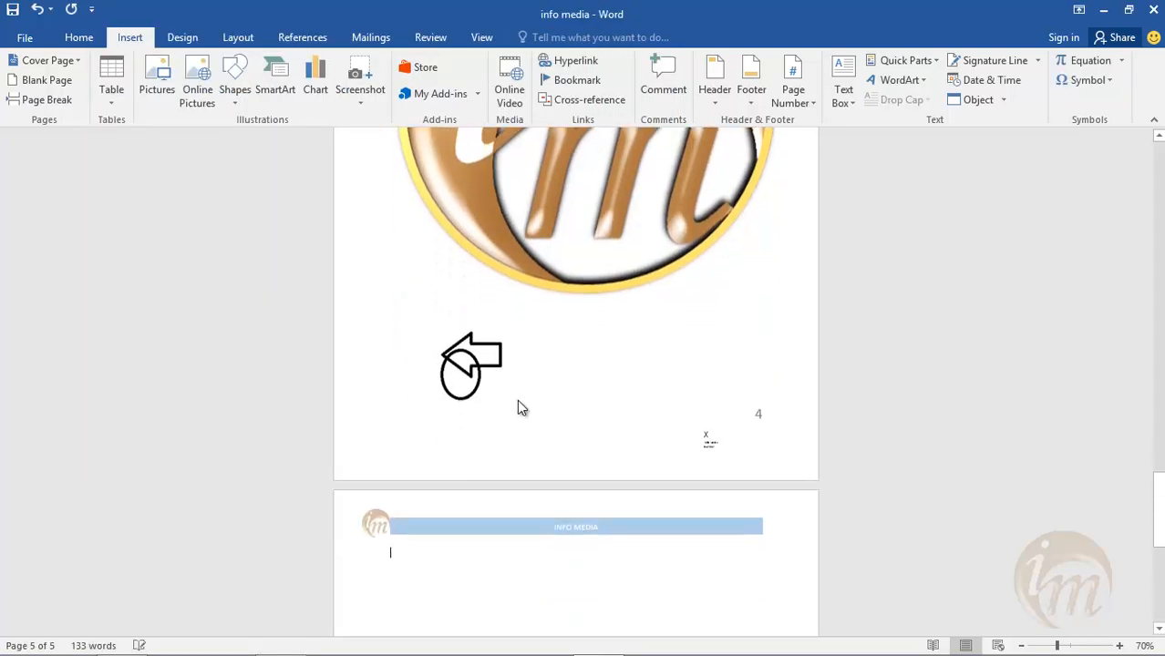
pyautogui.scroll(-3, 520, 401)
pyautogui.scroll(7, 520, 401)
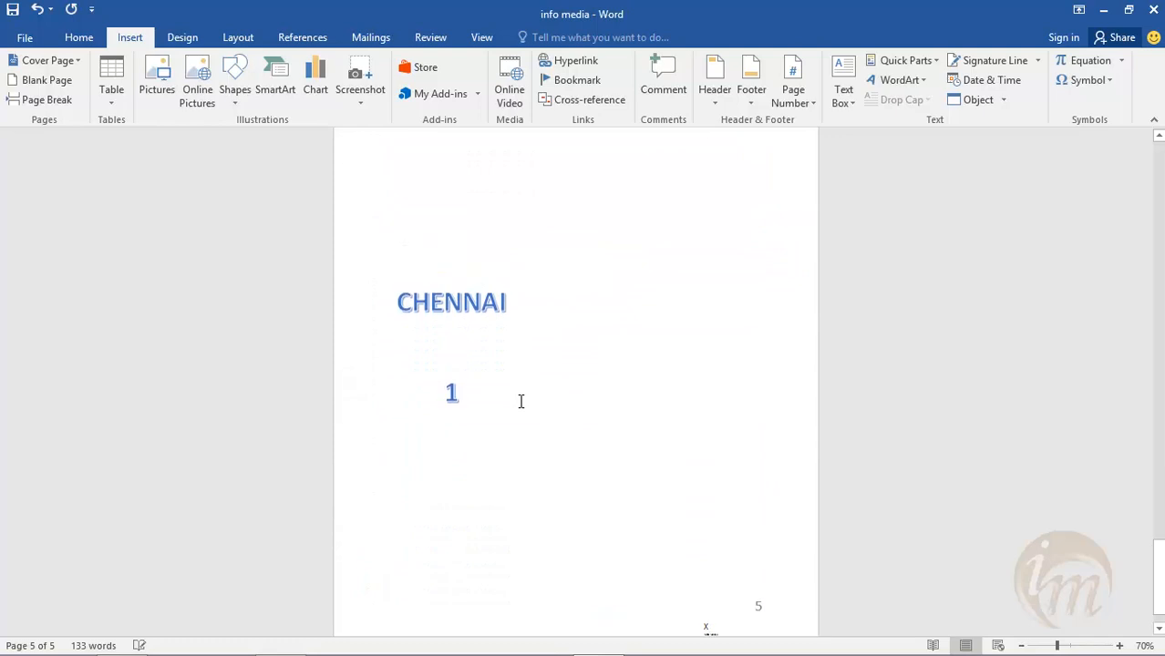
pyautogui.scroll(-5, 521, 401)
pyautogui.scroll(5, 518, 400)
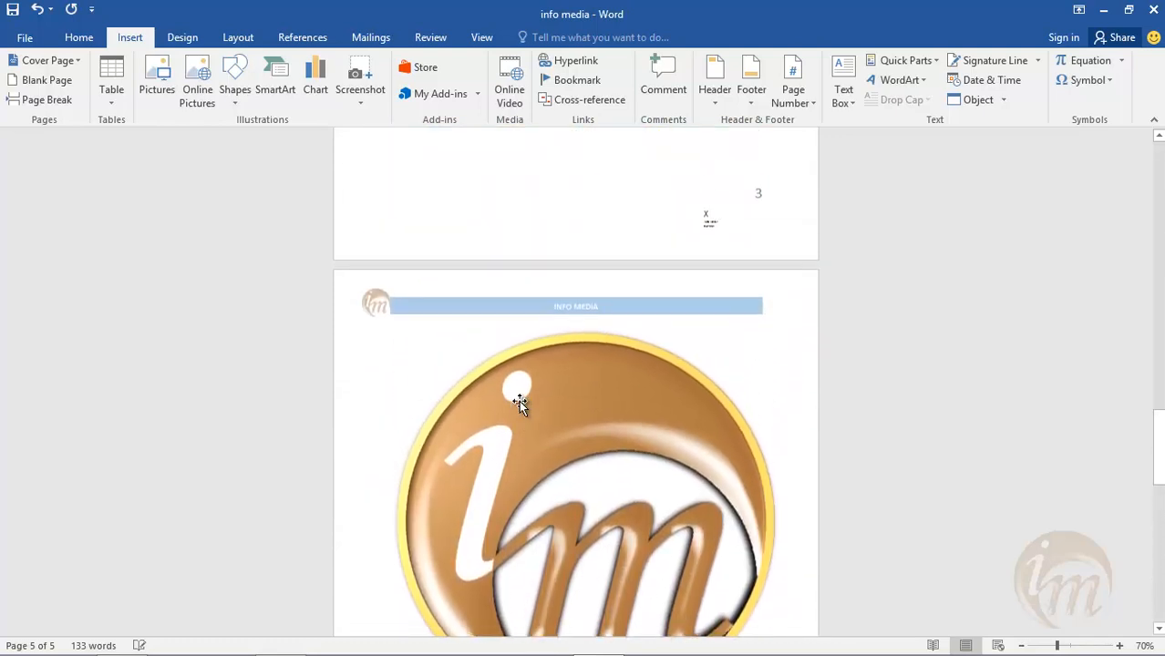
pyautogui.scroll(-2, 519, 400)
pyautogui.scroll(-1, 518, 400)
pyautogui.click(501, 357)
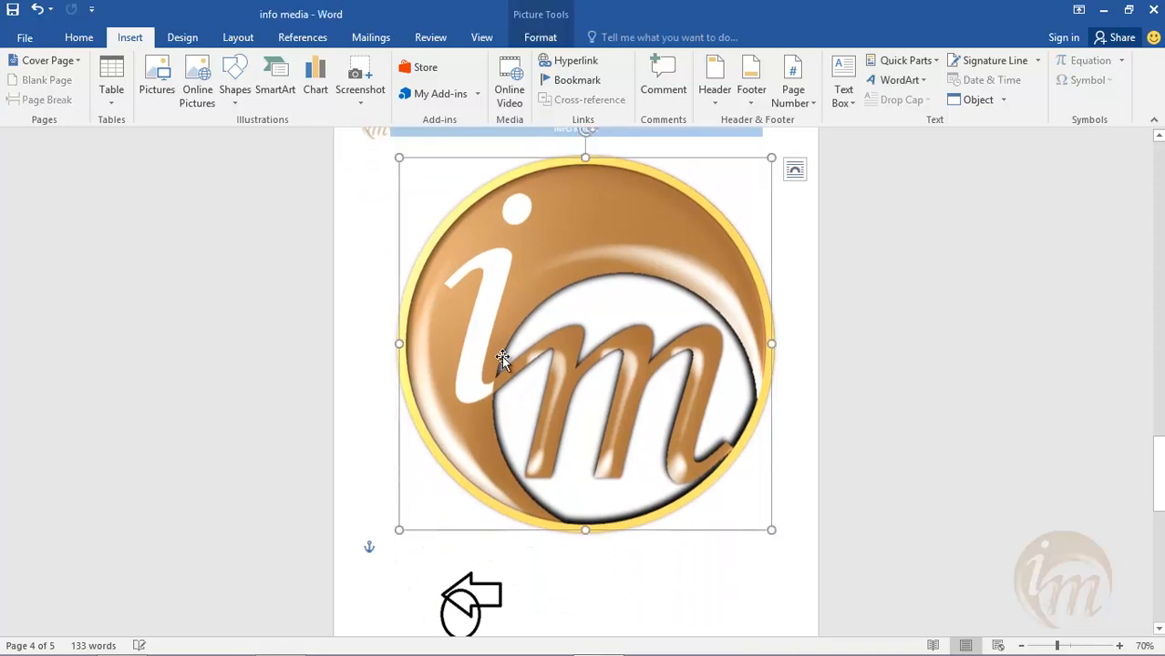
pyautogui.scroll(-9, 501, 357)
pyautogui.click(504, 356)
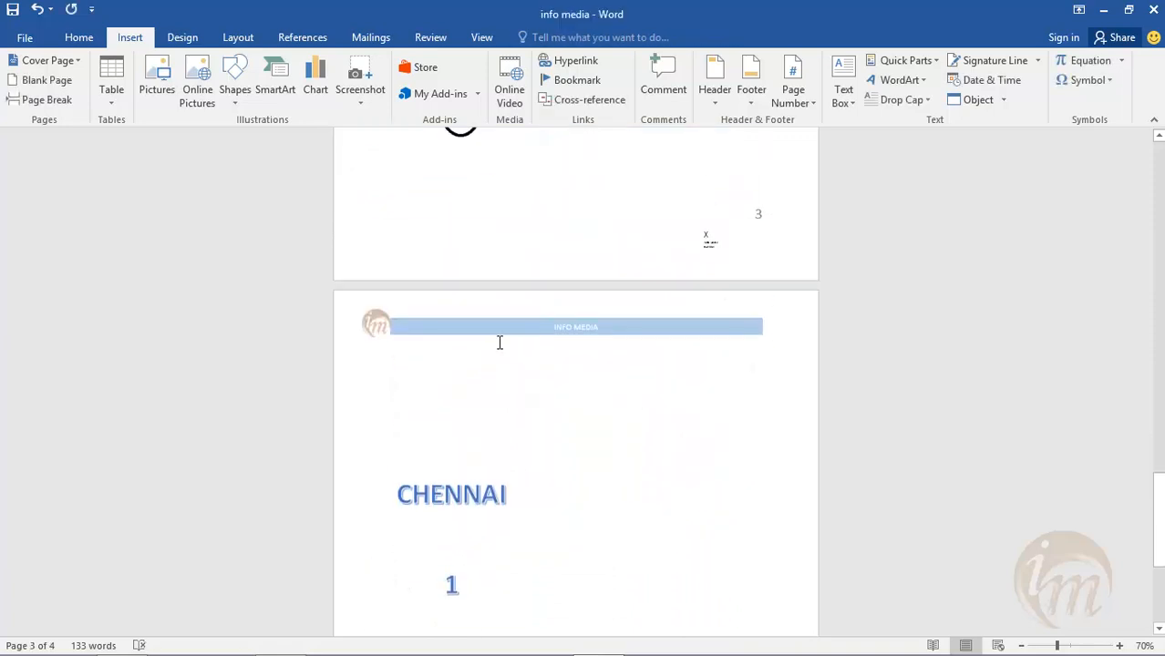
# - Delete the blue CHENNAI text box on page 4
pyautogui.scroll(-3, 500, 342)
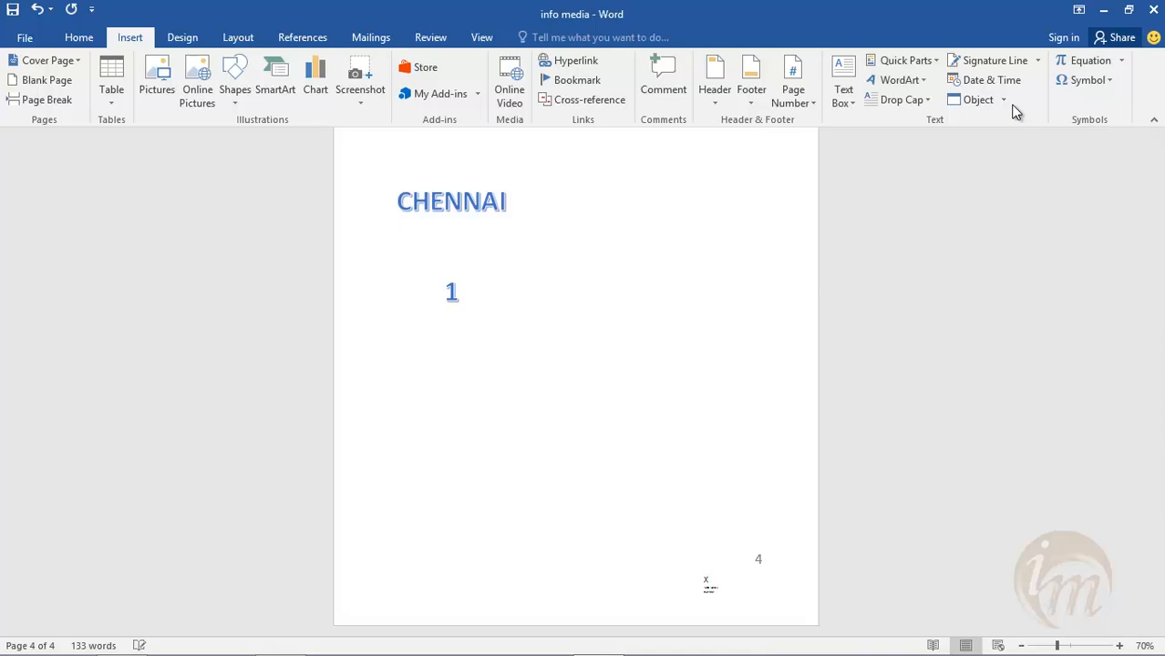
pyautogui.click(1003, 102)
pyautogui.click(552, 307)
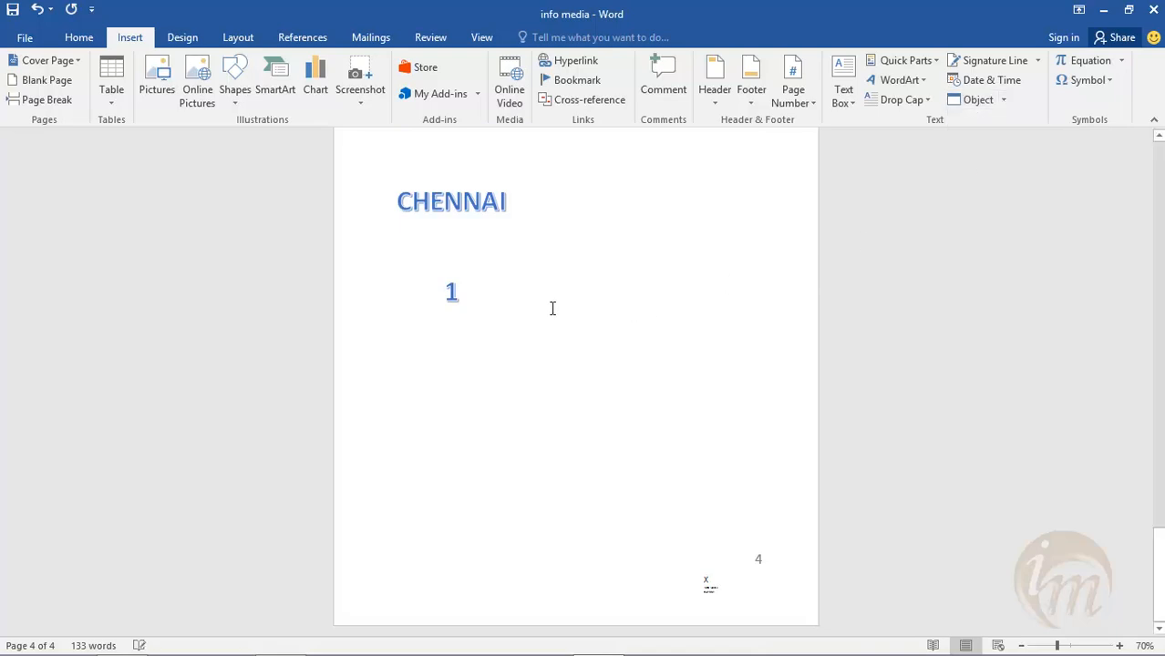
pyautogui.scroll(1, 551, 307)
pyautogui.scroll(1, 522, 306)
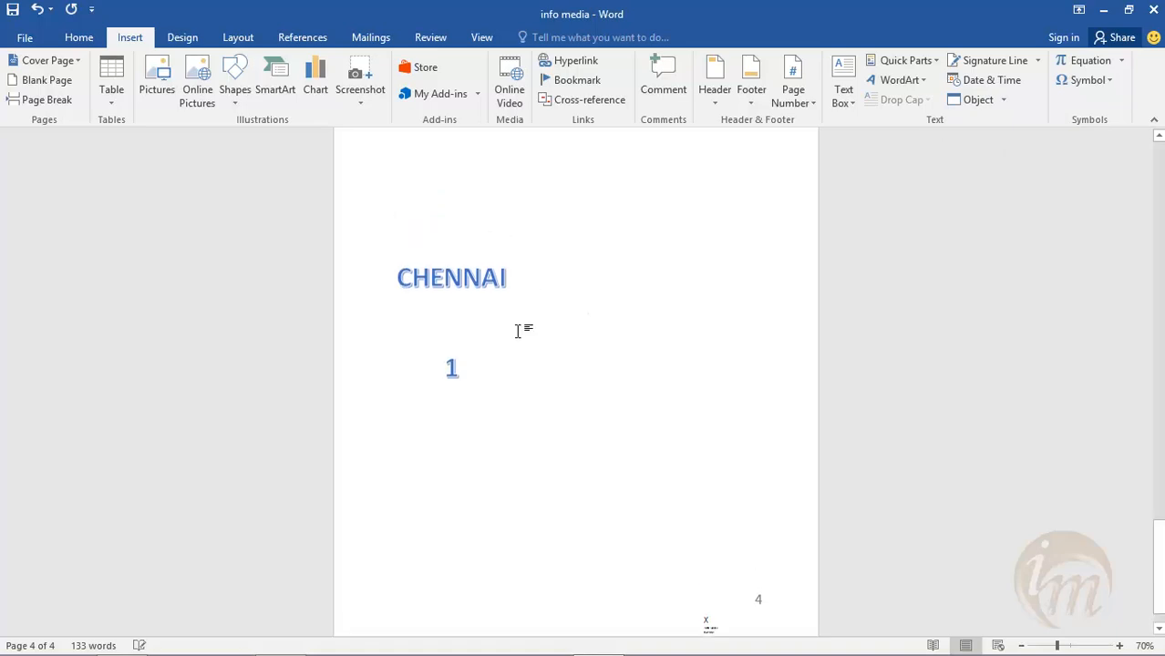
pyautogui.click(470, 304)
pyautogui.press('Delete')
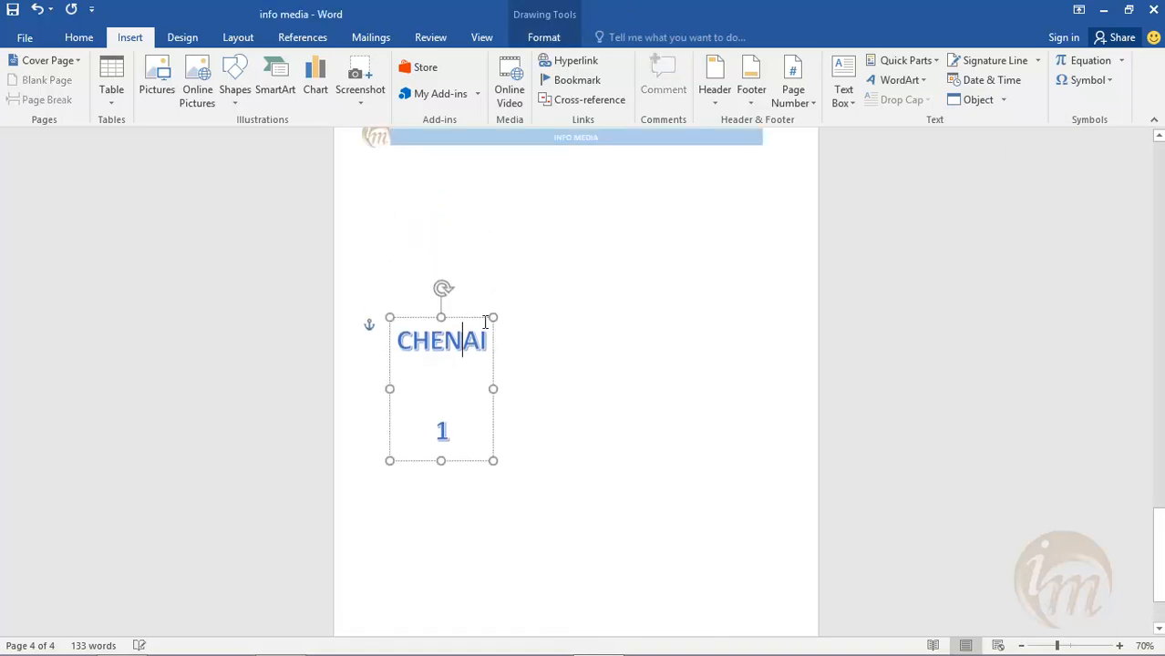
pyautogui.scroll(4, 391, 301)
pyautogui.click(390, 421)
pyautogui.press('Delete')
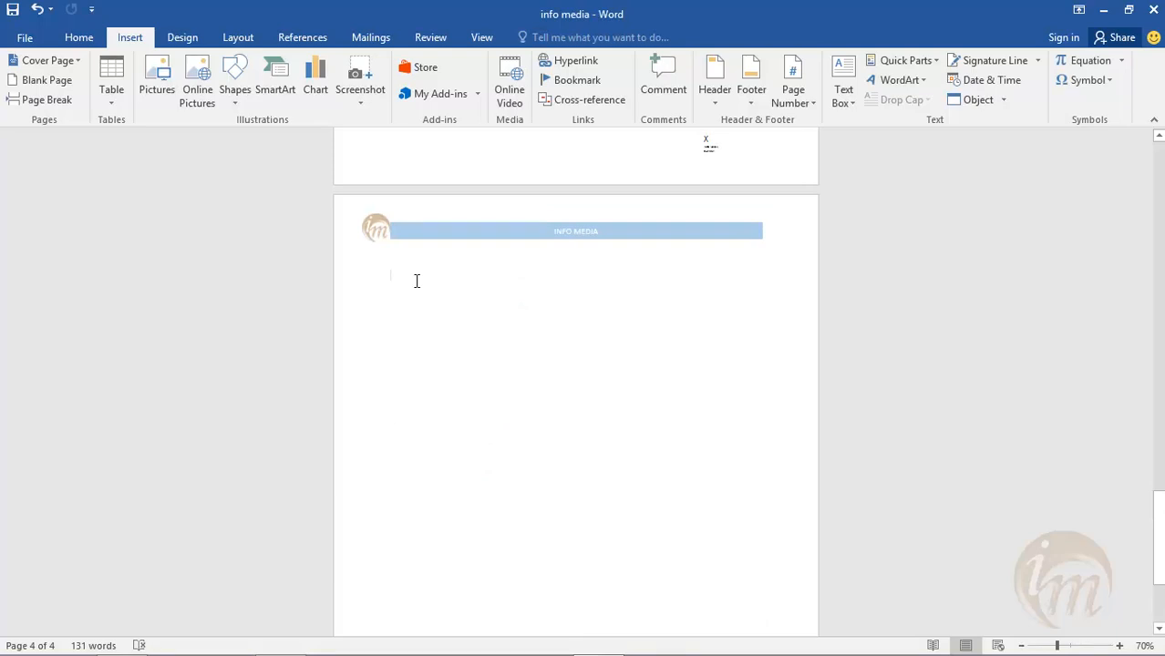
# - Insert the text from the file "shapes" in the info_media folder on the empty page 4 and review the inserted diagram
pyautogui.scroll(20, 416, 280)
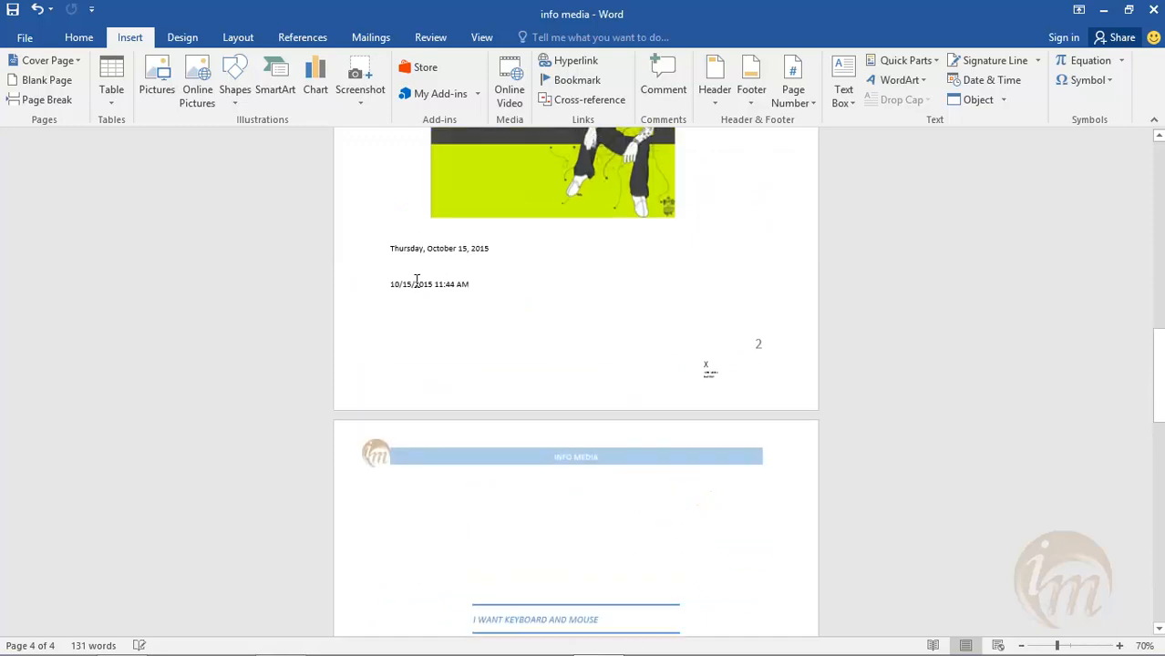
pyautogui.scroll(4, 417, 281)
pyautogui.scroll(-20, 416, 281)
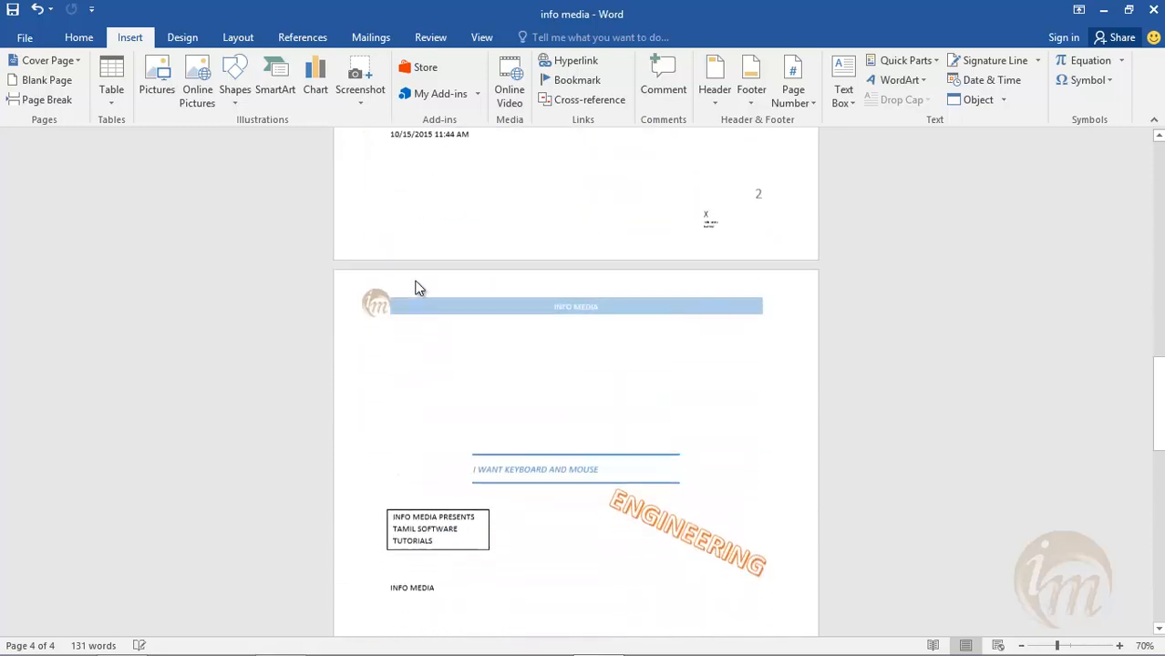
pyautogui.scroll(-8, 416, 280)
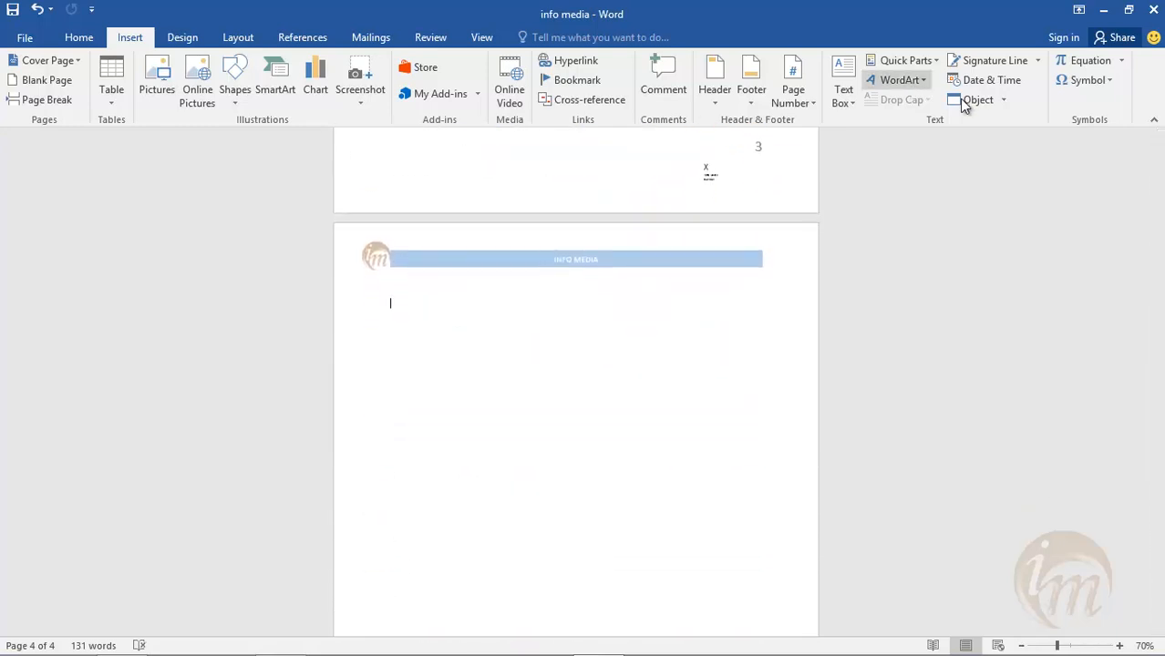
pyautogui.click(1003, 100)
pyautogui.click(995, 142)
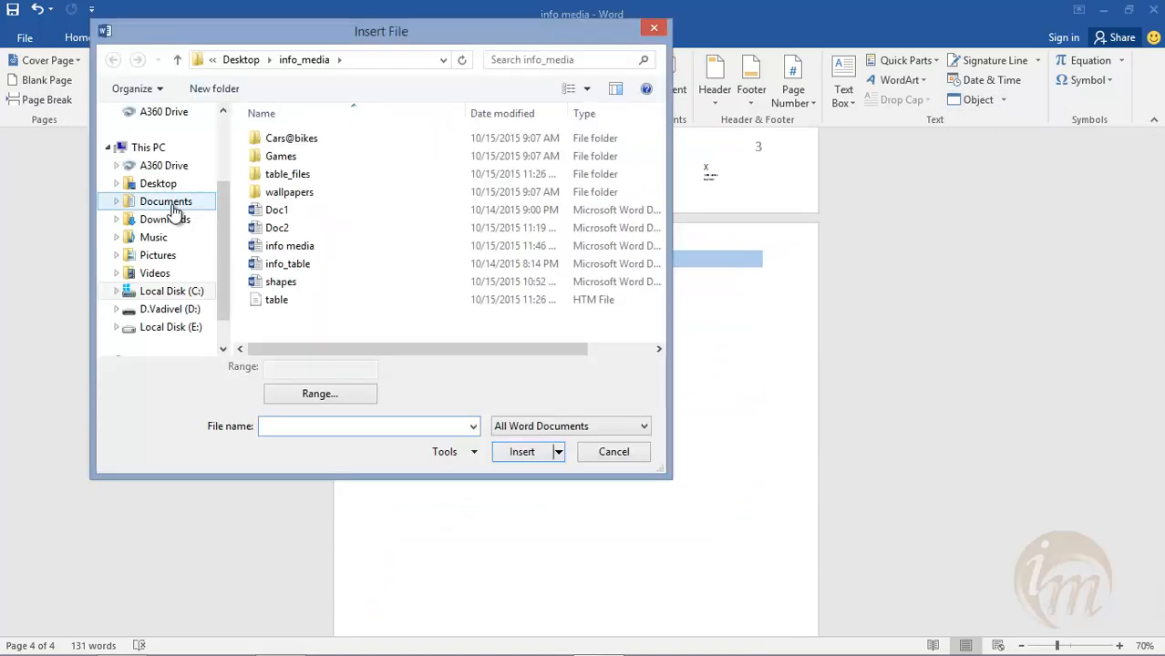
pyautogui.click(292, 282)
pyautogui.click(312, 263)
pyautogui.click(304, 282)
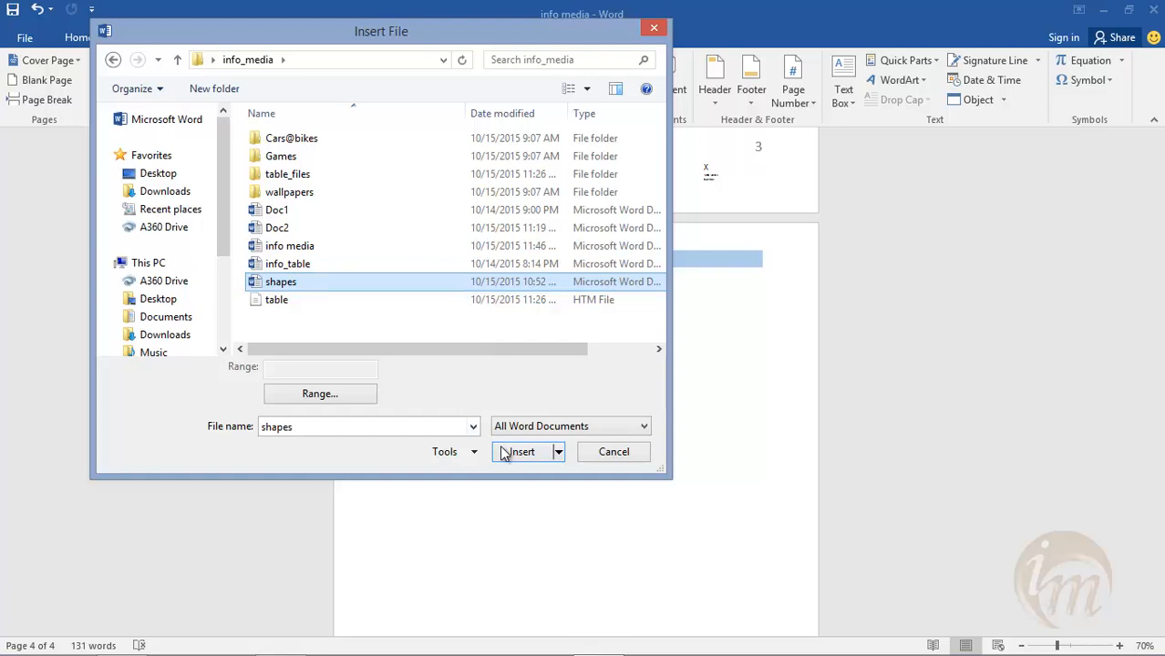
pyautogui.click(513, 451)
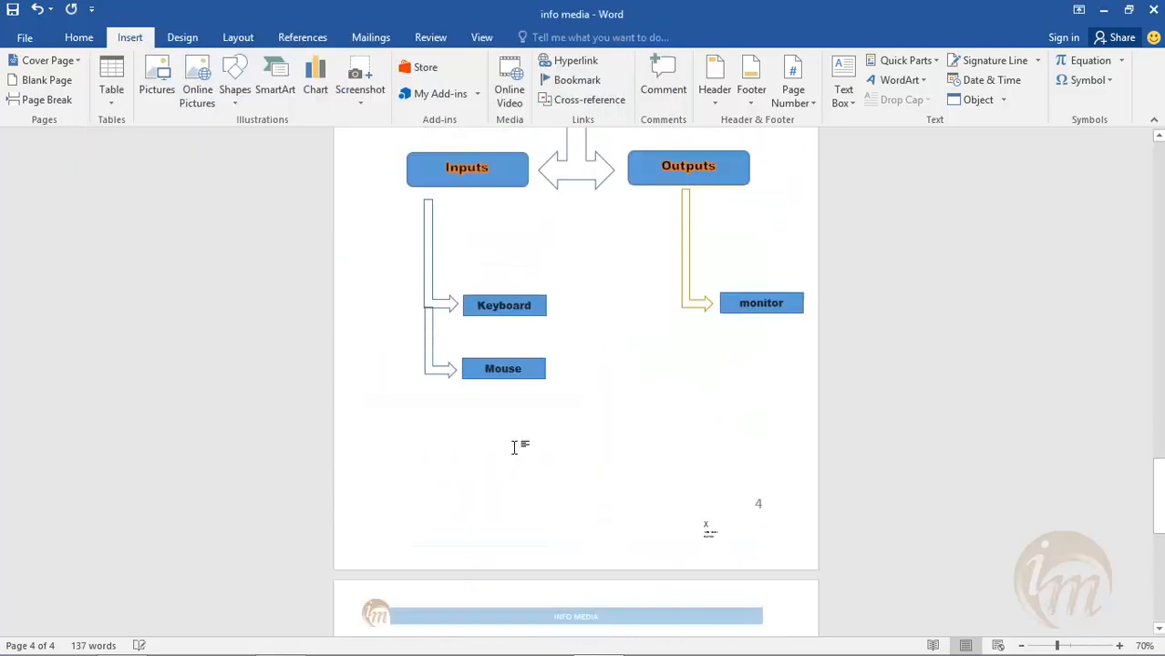
pyautogui.scroll(3, 514, 448)
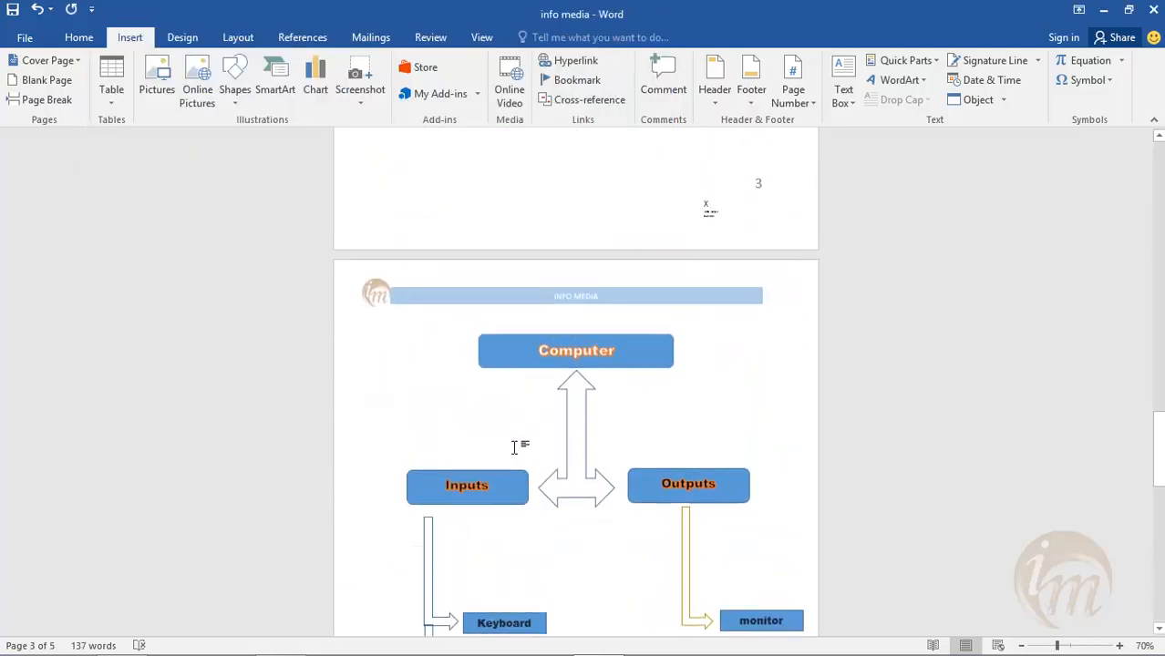
# - Review pages 3 to 5, examining the inserted Computer diagram, the head master organization chart and the page footers
pyautogui.scroll(-2, 593, 379)
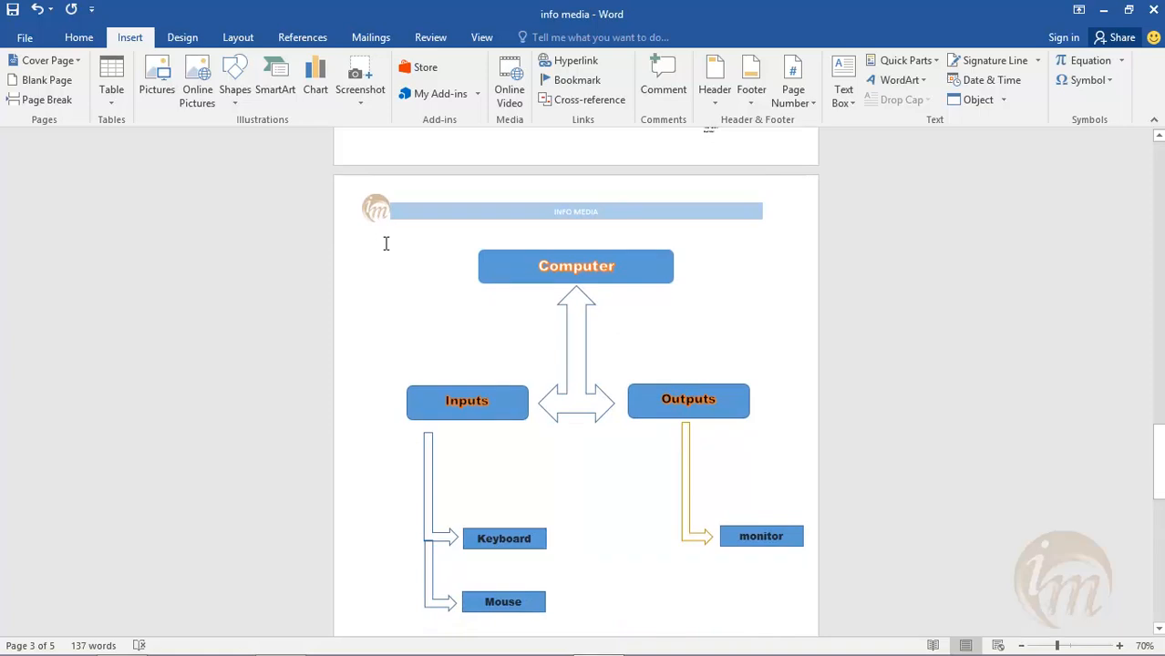
pyautogui.scroll(-15, 385, 241)
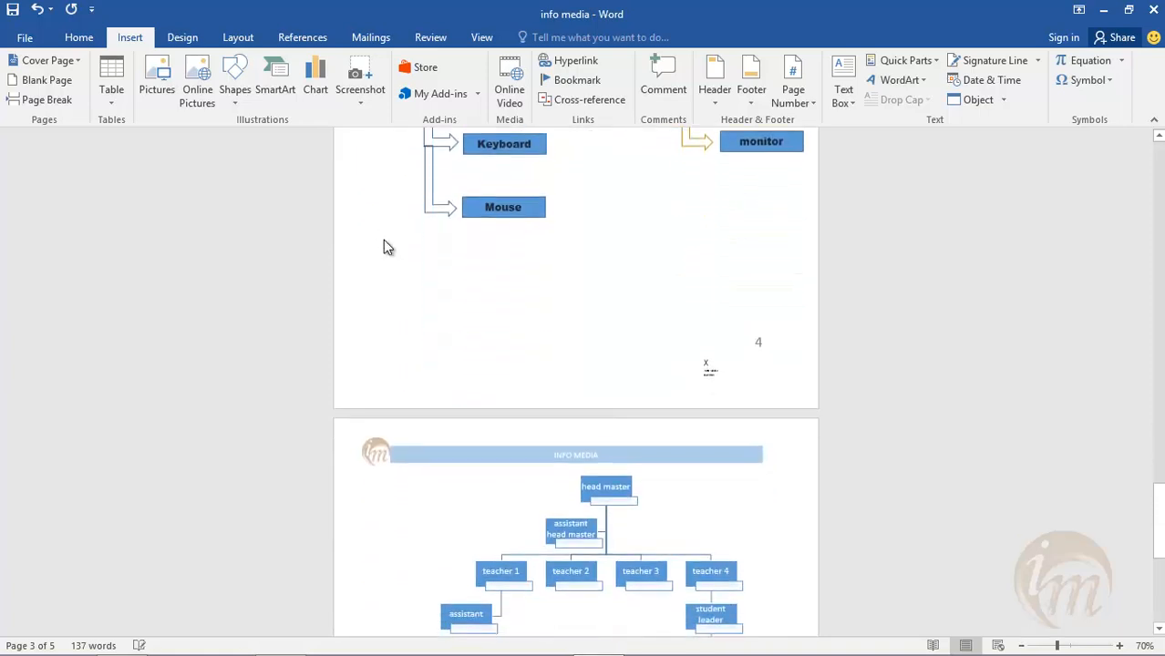
pyautogui.scroll(-14, 385, 242)
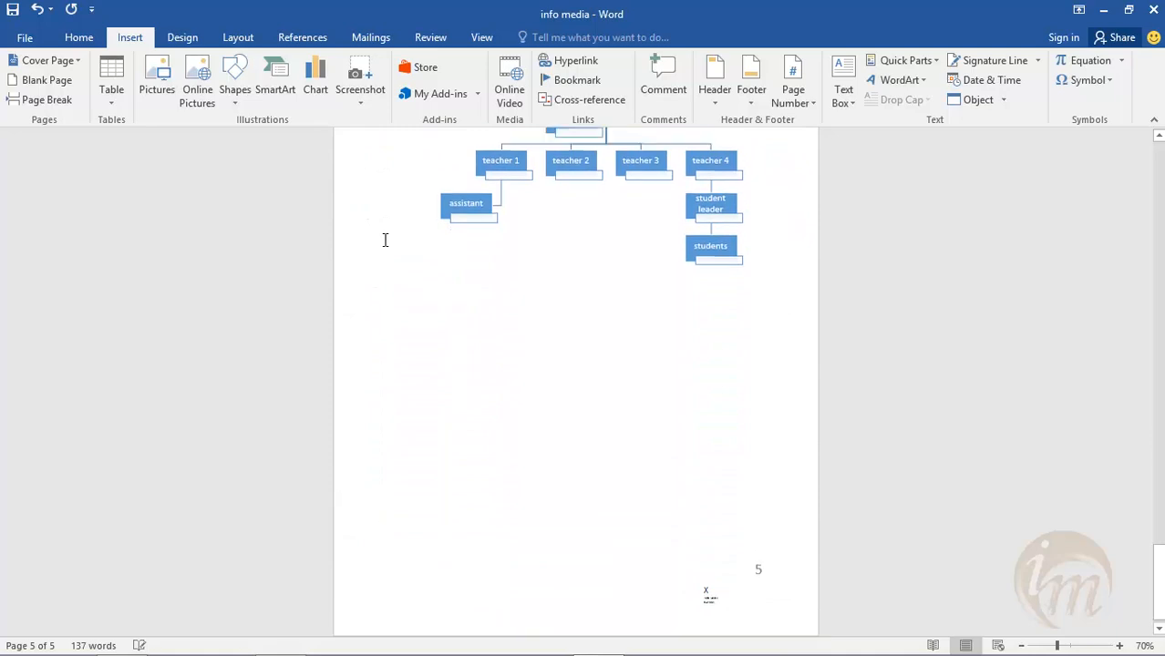
pyautogui.scroll(6, 674, 348)
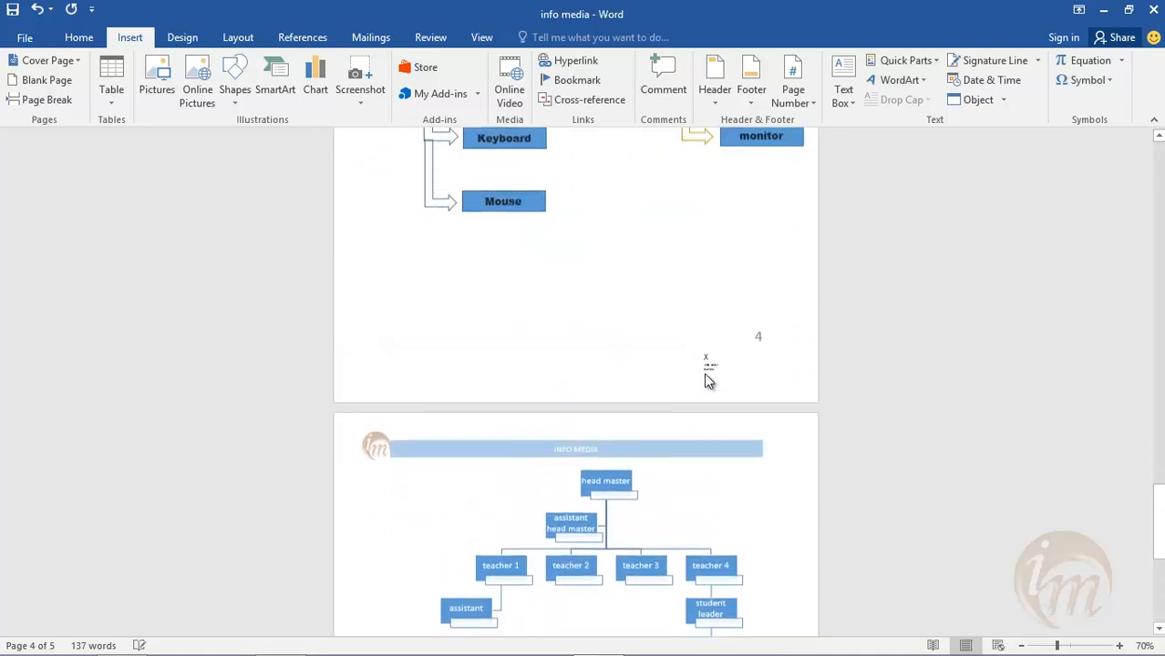
pyautogui.scroll(5, 702, 373)
pyautogui.scroll(-8, 706, 376)
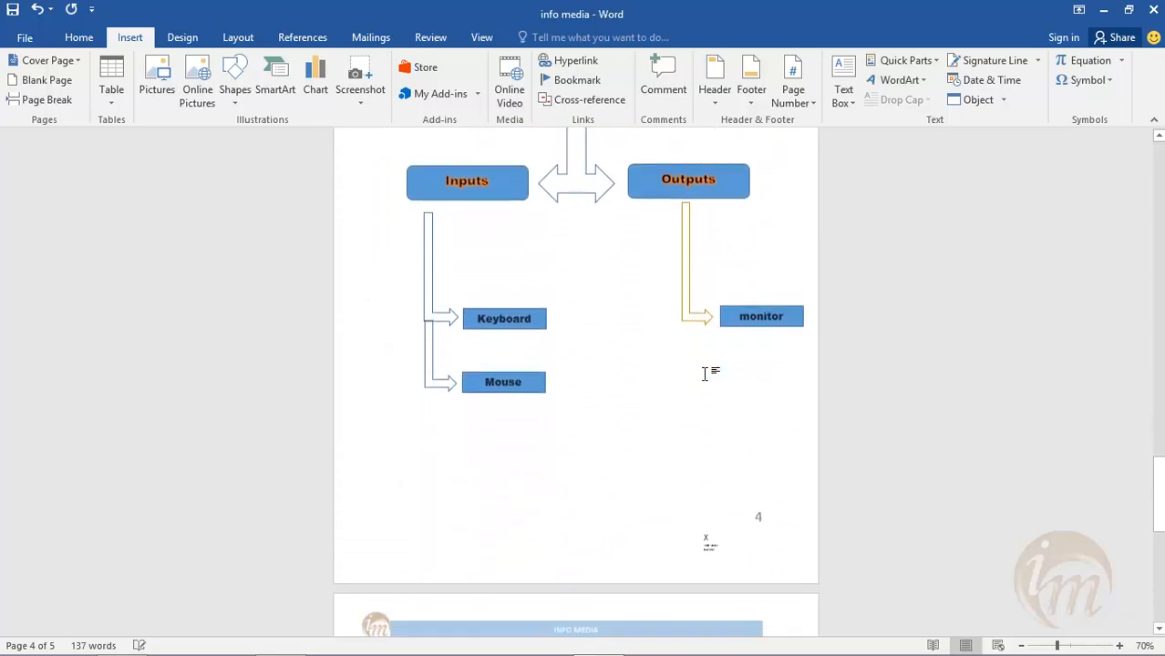
pyautogui.scroll(-5, 703, 373)
pyautogui.scroll(6, 704, 373)
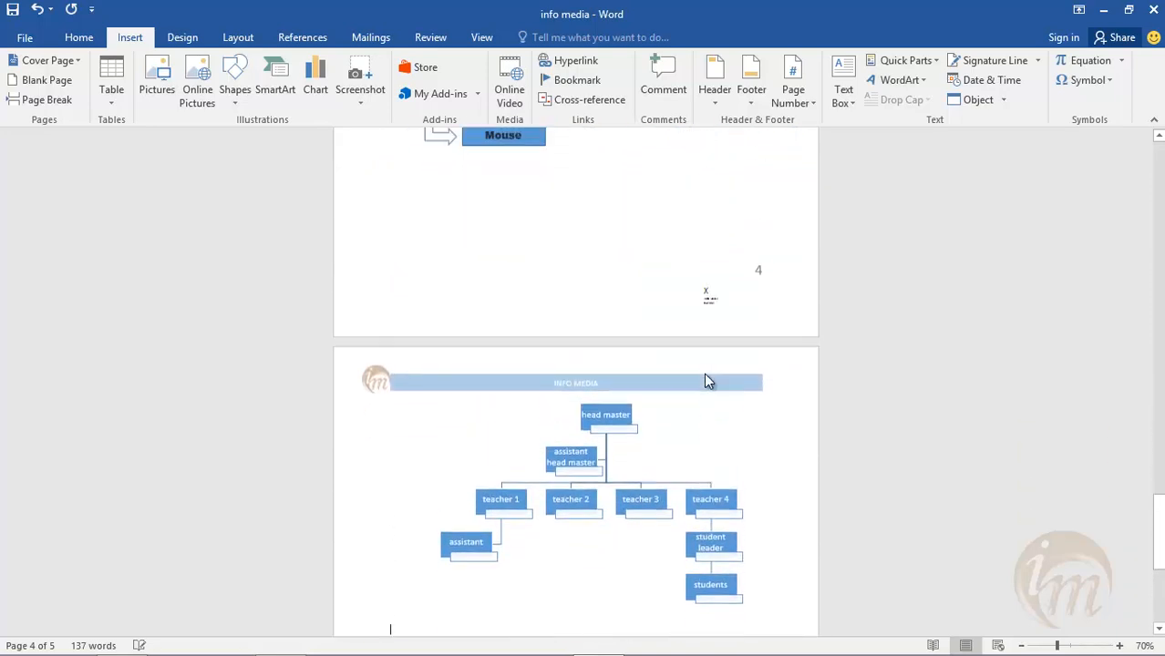
pyautogui.scroll(9, 704, 373)
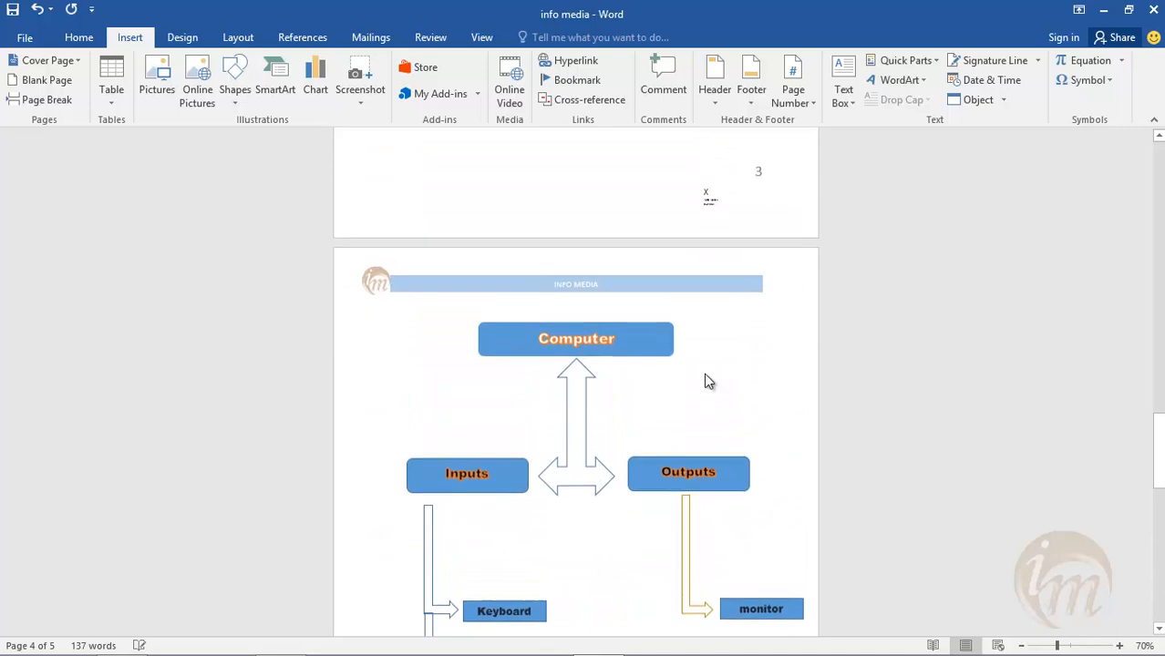
pyautogui.scroll(2, 704, 373)
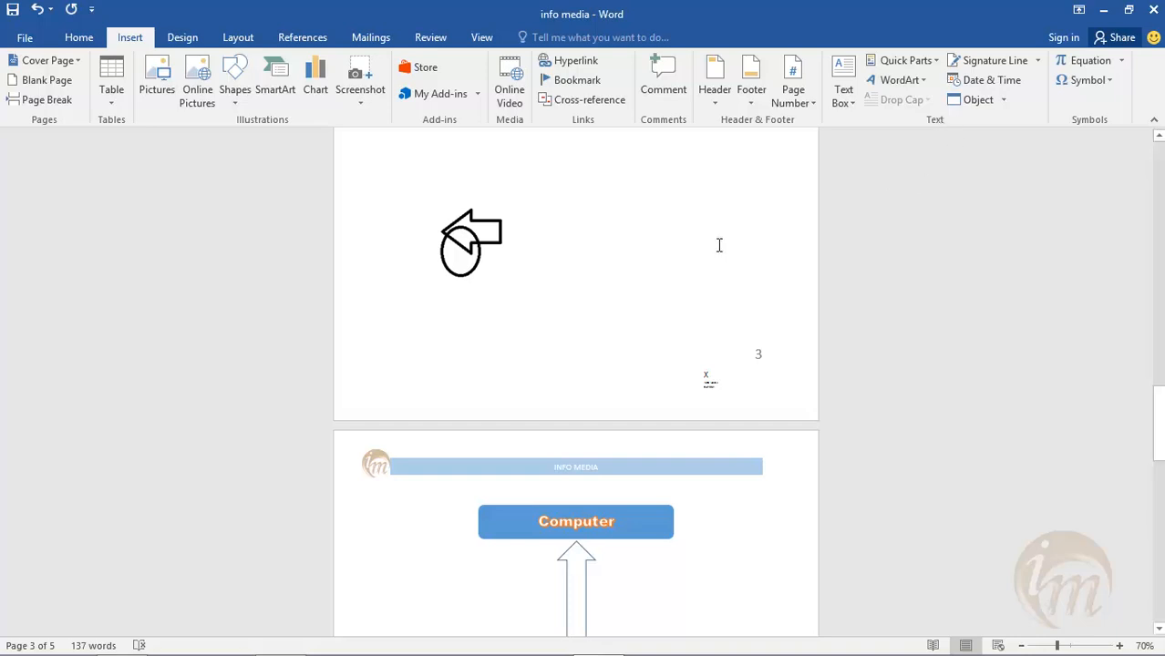
# - Insert the built-in Trig Identity 1 equation on a new line below the organization chart on page 5
pyautogui.hotkey('ctrl', 'End')
pyautogui.press('Return')
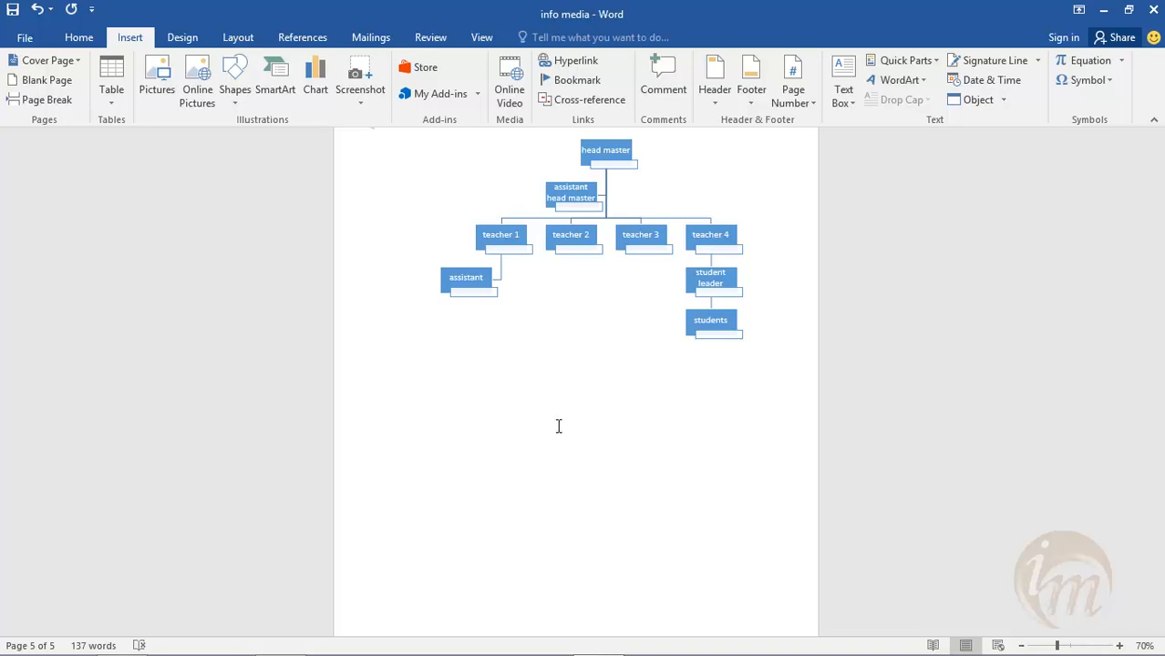
pyautogui.click(1122, 59)
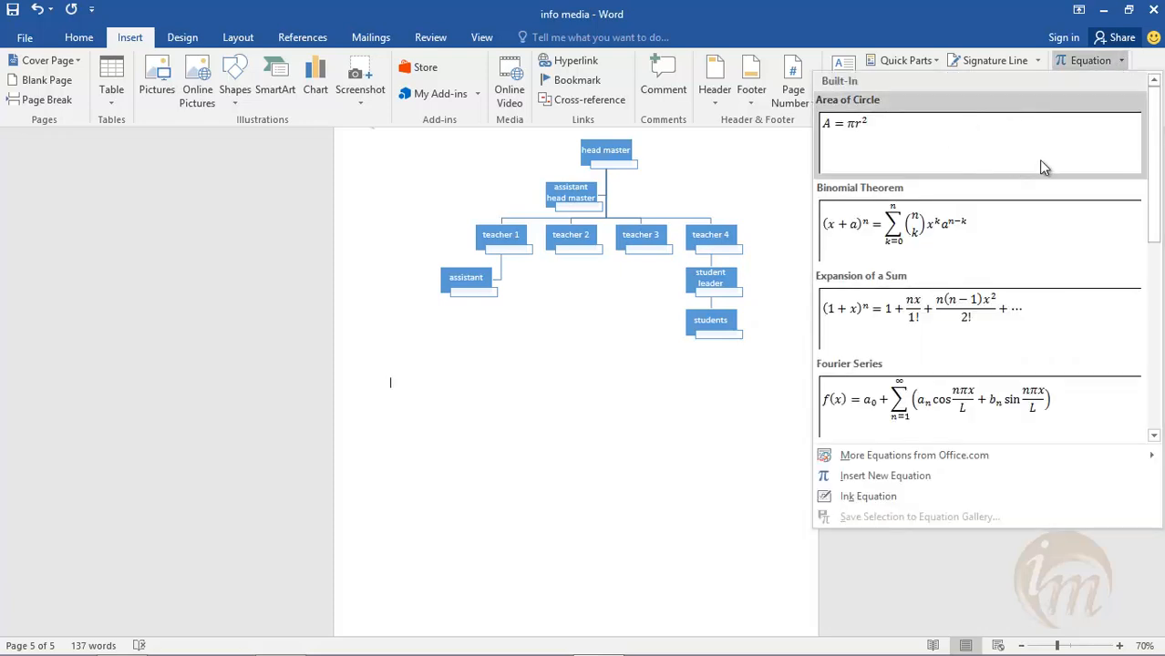
pyautogui.moveTo(1154, 176); pyautogui.dragTo(1156, 395)
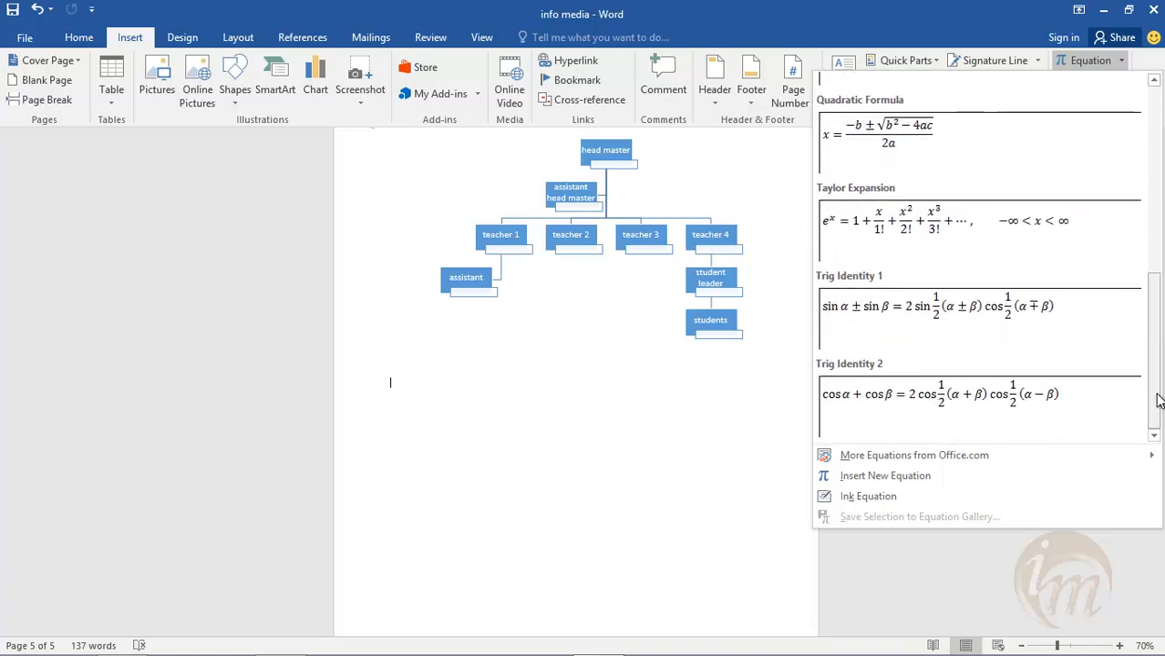
pyautogui.click(894, 311)
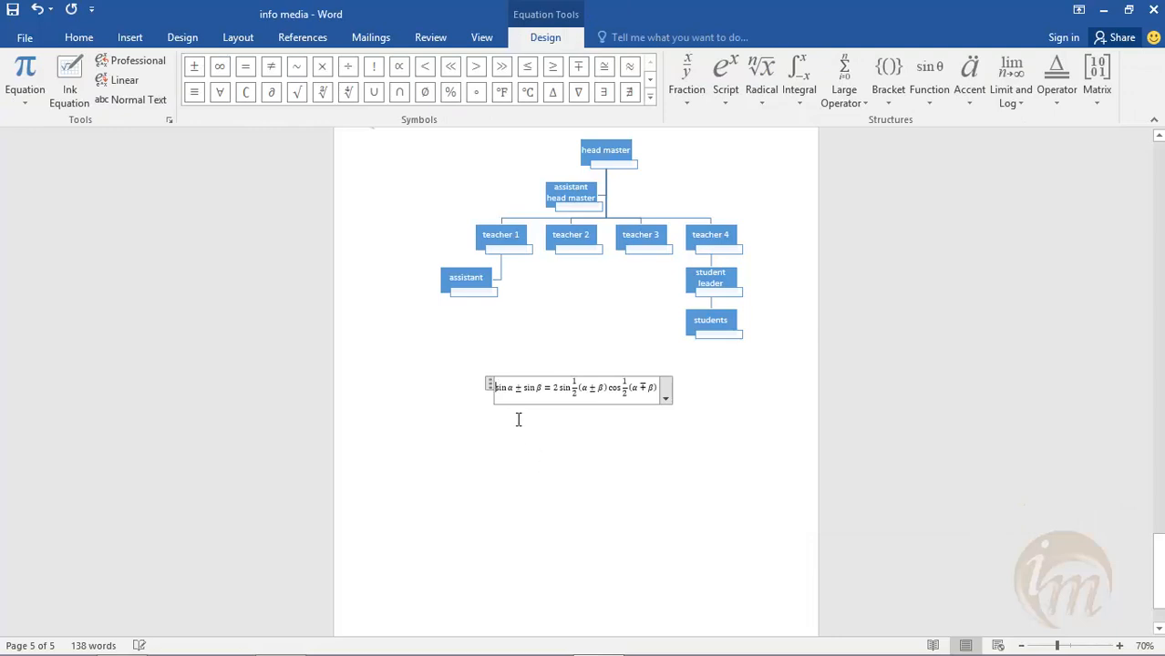
pyautogui.click(659, 390)
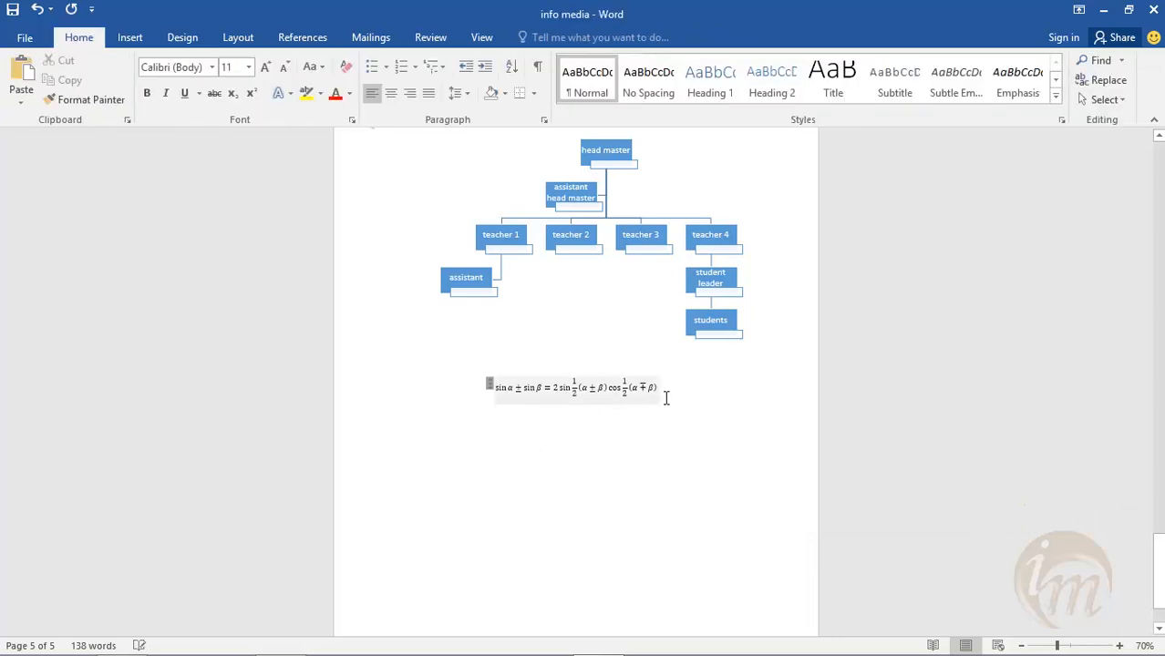
# - Convert the trig identity equation to the Linear format
pyautogui.click(665, 399)
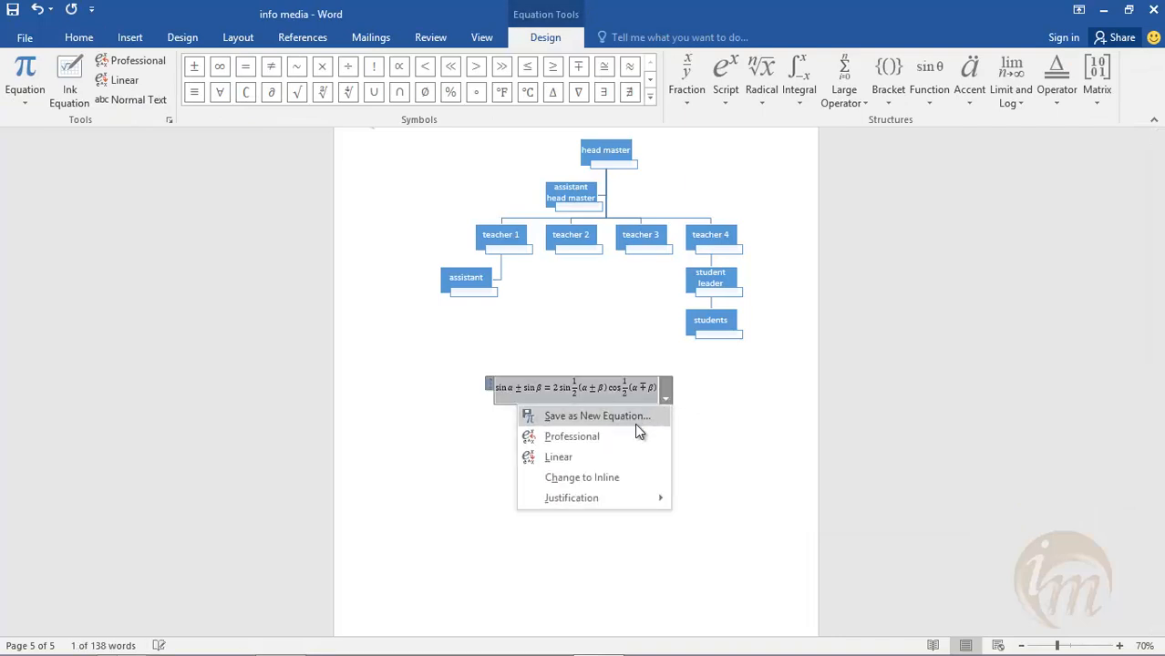
pyautogui.click(597, 458)
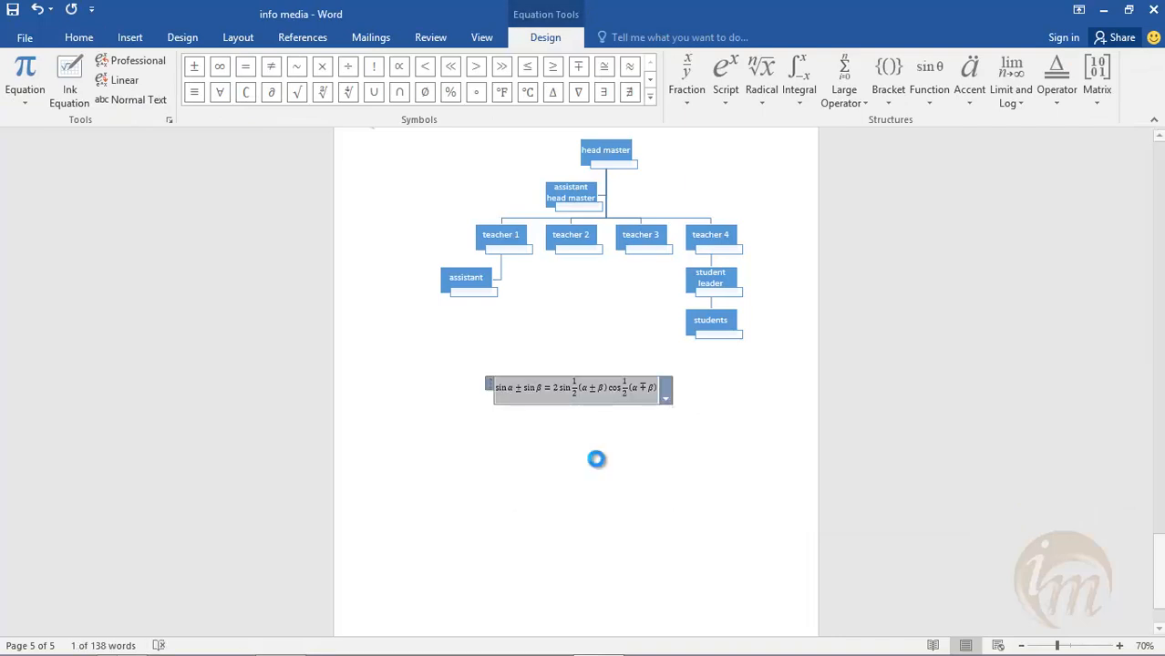
pyautogui.click(671, 432)
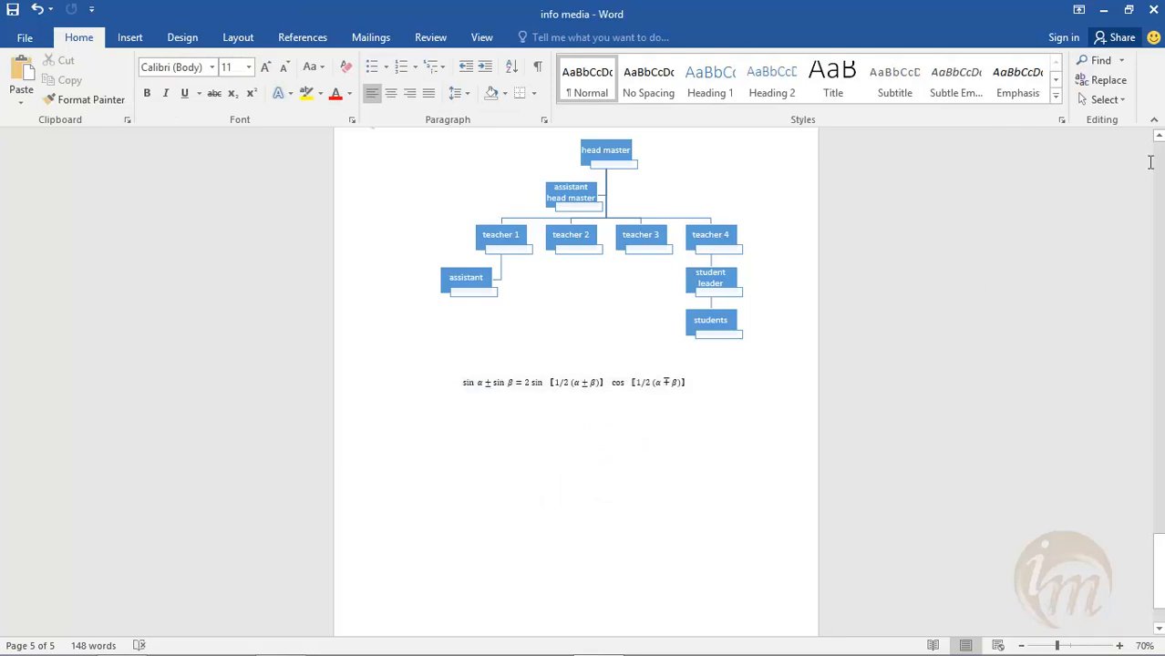
# - Insert the built-in Area of Circle equation below the trig identity and left-align it
pyautogui.click(129, 39)
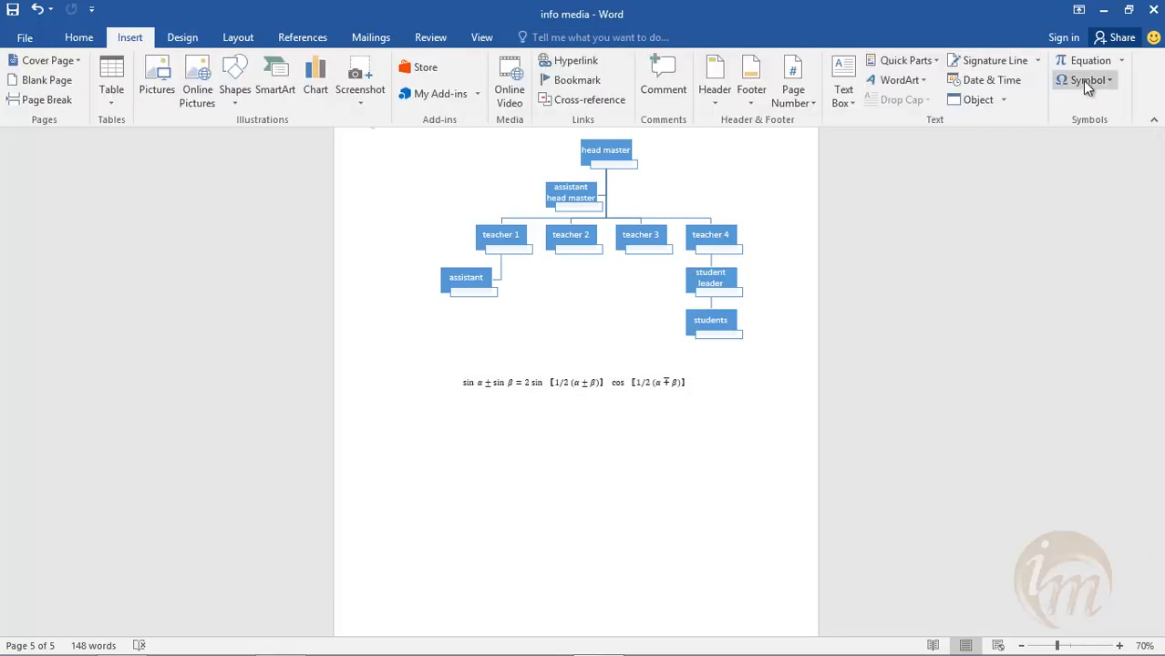
pyautogui.click(1123, 60)
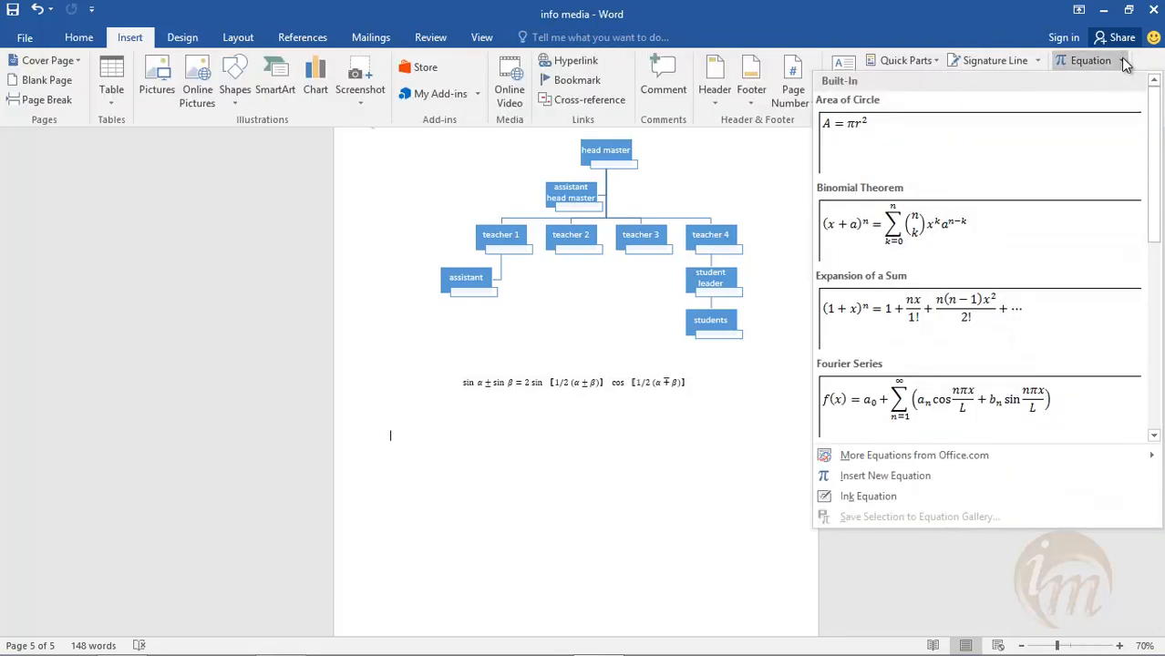
pyautogui.click(913, 137)
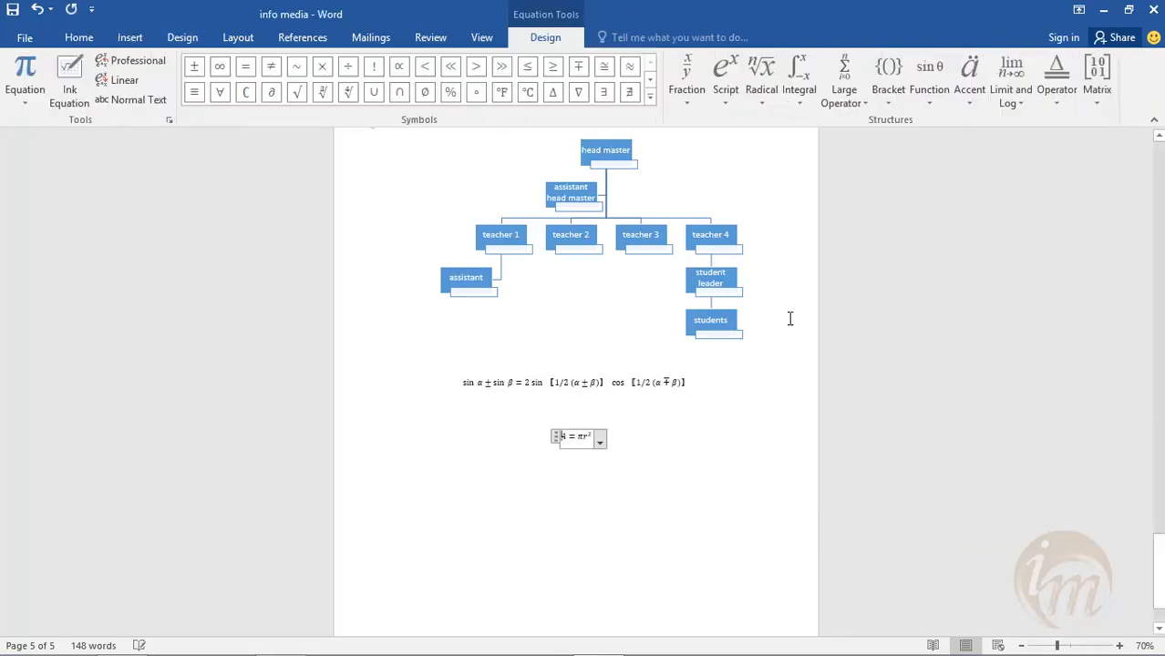
pyautogui.click(620, 441)
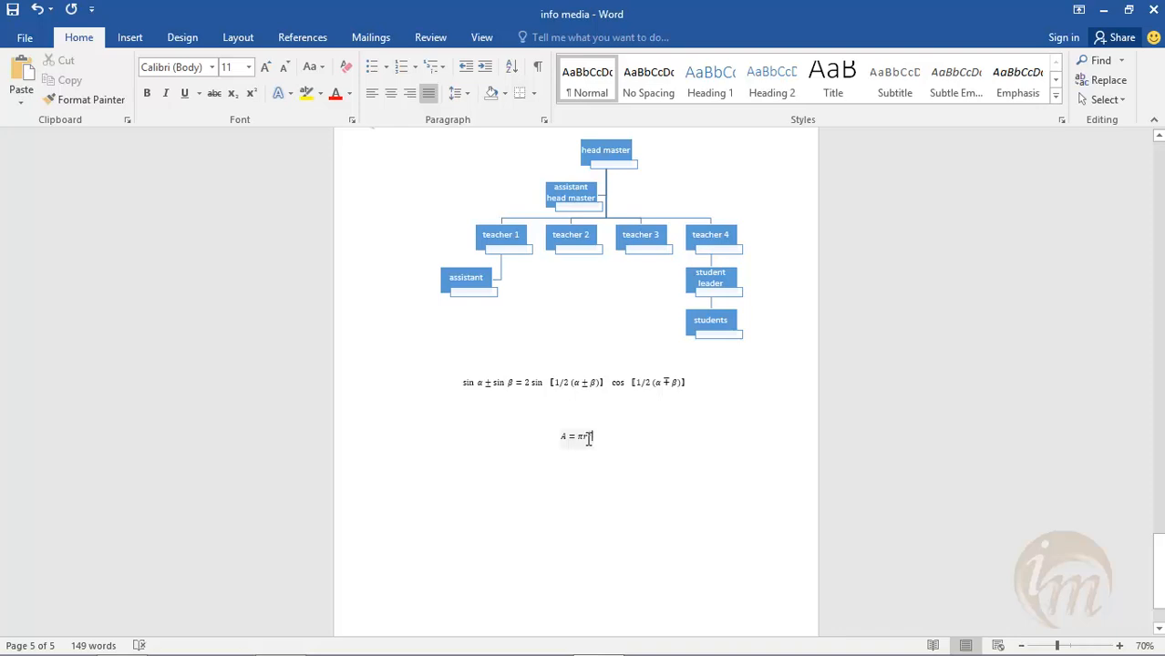
pyautogui.hotkey('ctrl', 'l')
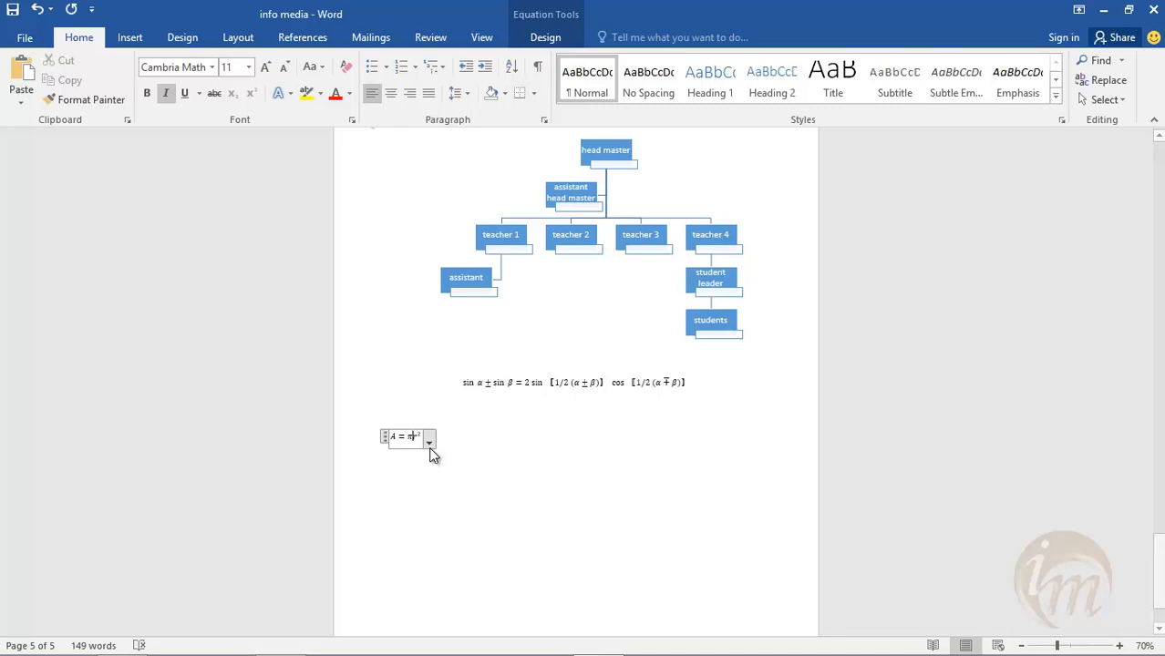
pyautogui.click(553, 465)
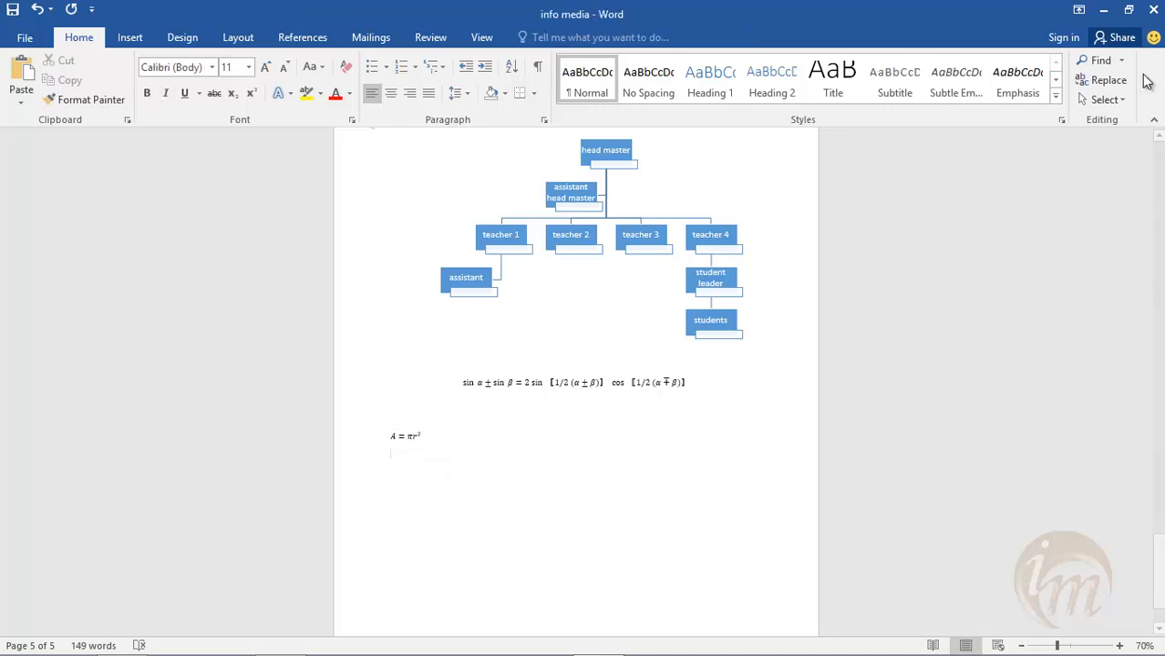
# - Insert a new custom equation reading 10 ≠ 8 below the area of circle formula
pyautogui.click(128, 38)
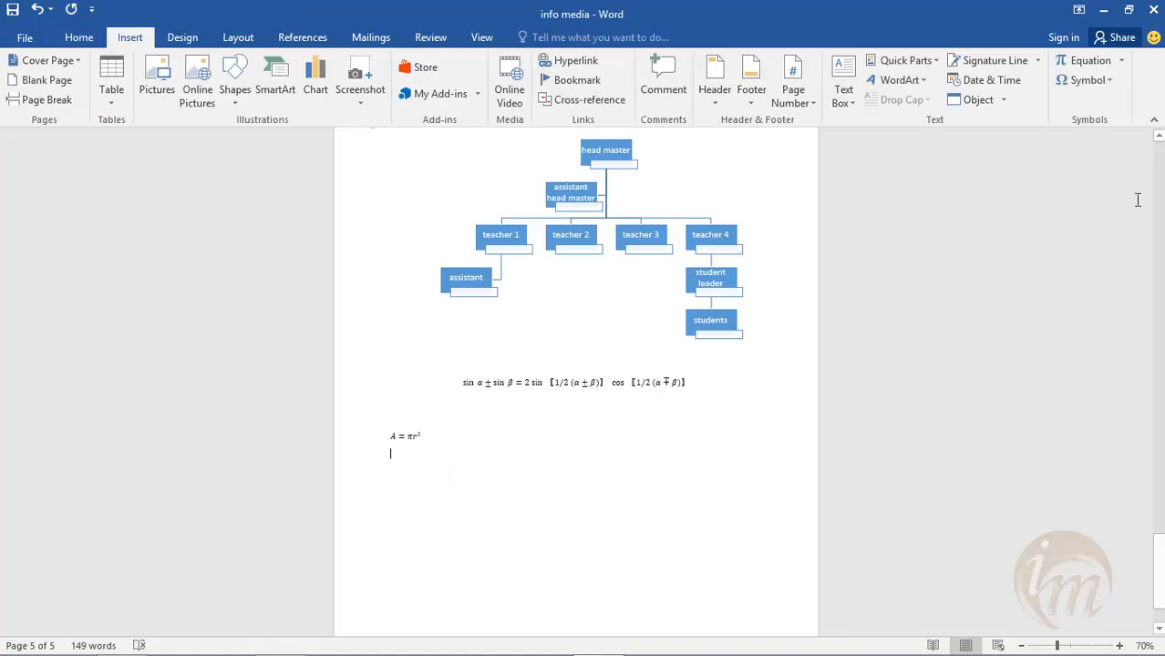
pyautogui.click(1121, 62)
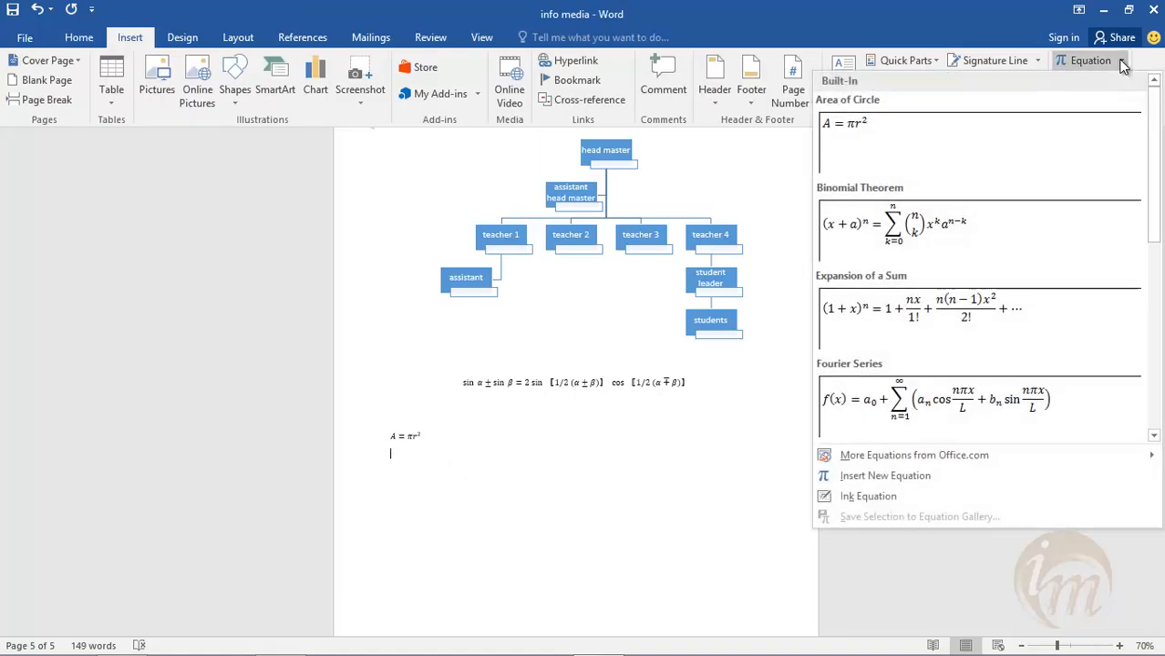
pyautogui.click(919, 478)
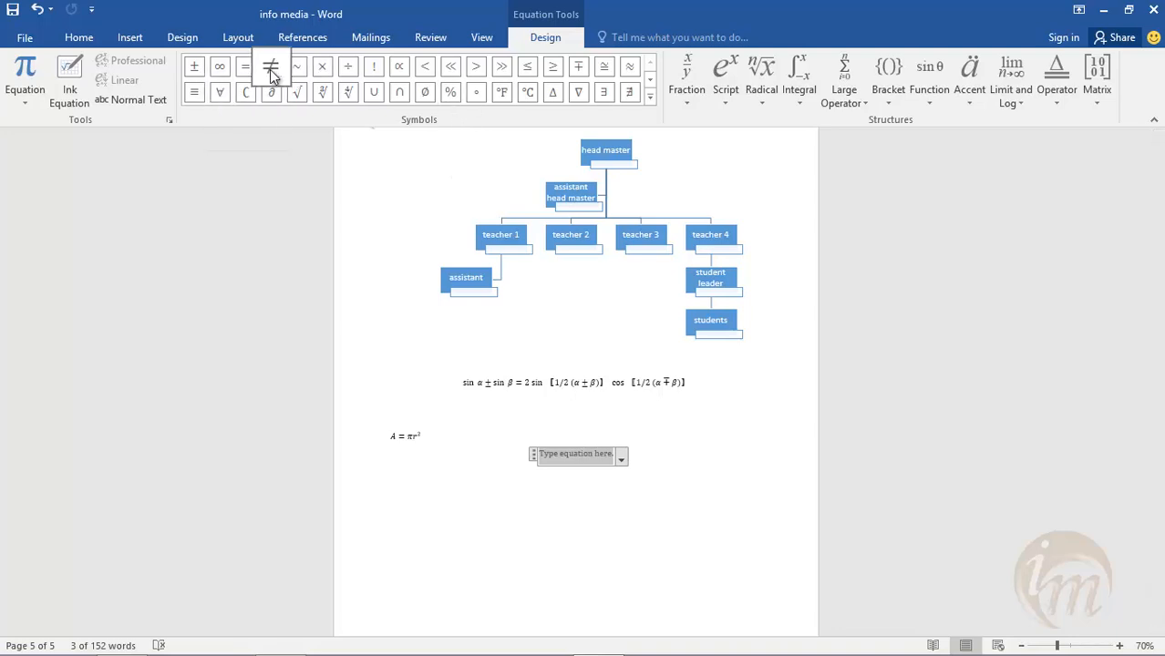
pyautogui.write('10')
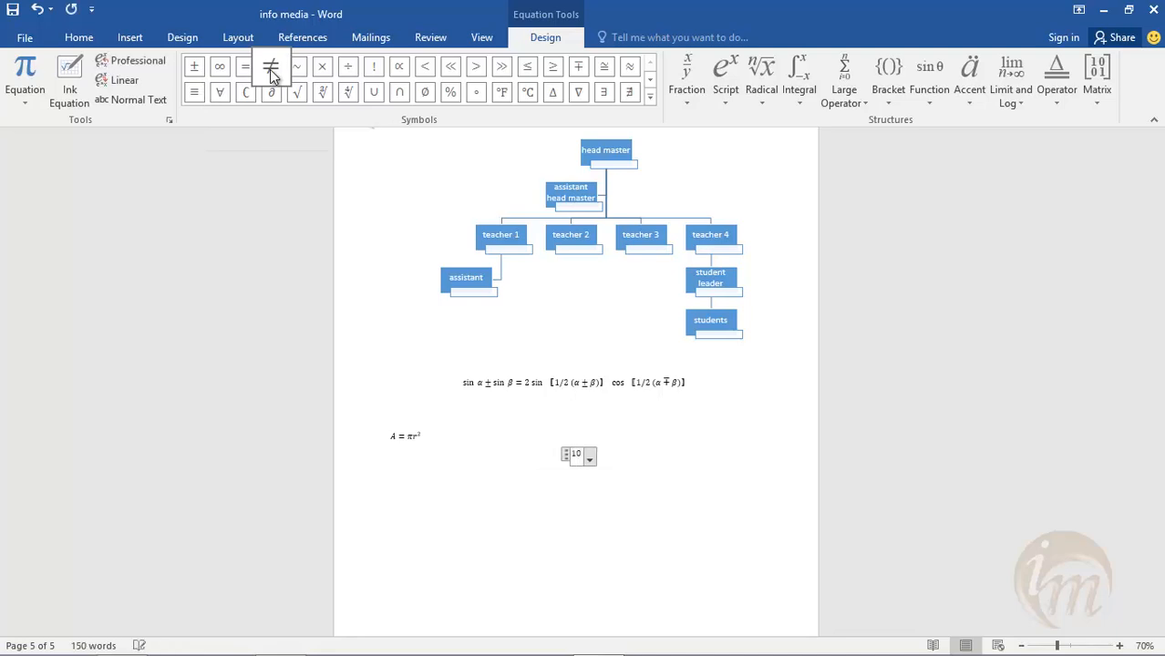
pyautogui.click(270, 73)
pyautogui.write('8')
pyautogui.click(456, 485)
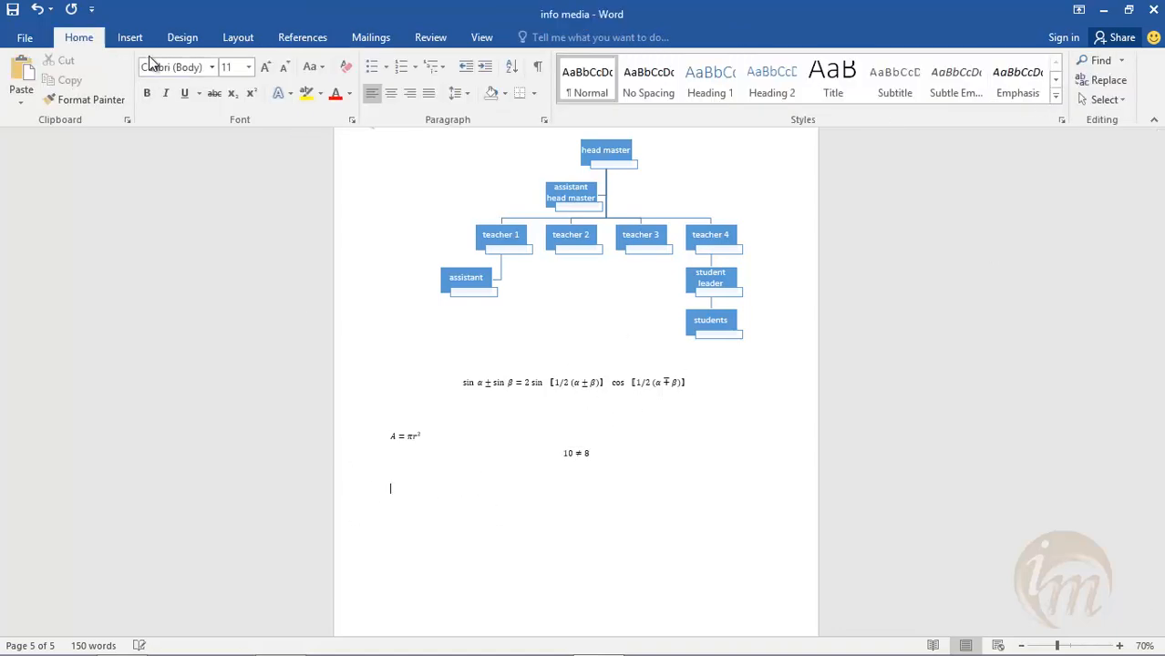
# - Insert another new equation reading √45? below the 10 ≠ 8 equation, using the radical sign
pyautogui.click(129, 37)
pyautogui.click(1121, 61)
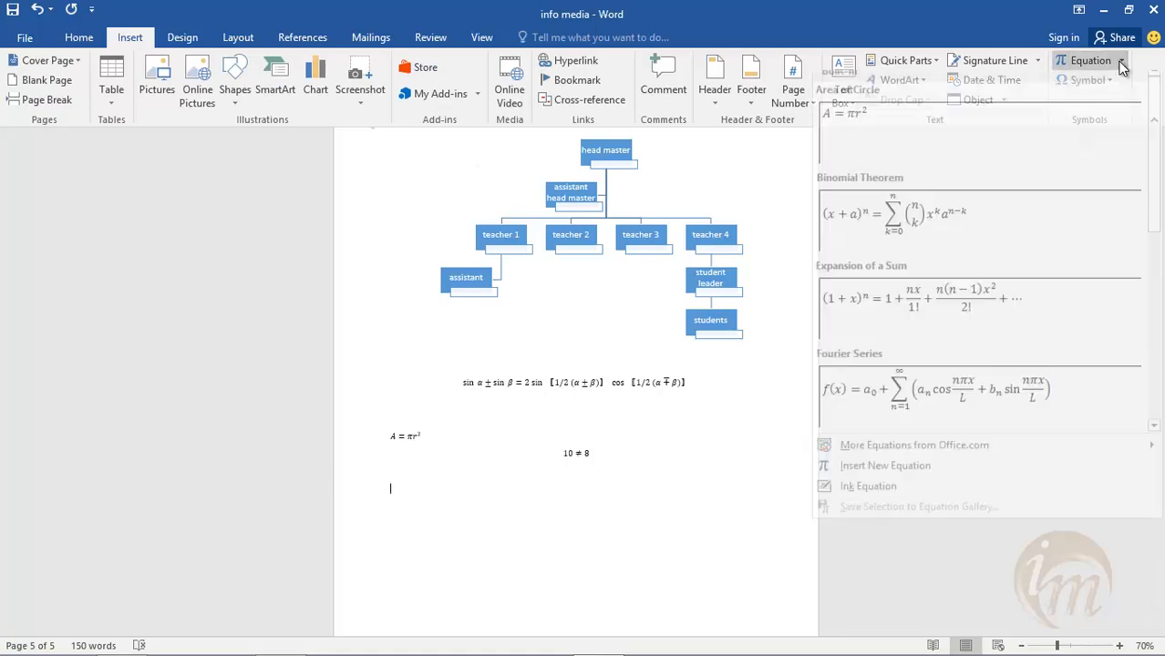
pyautogui.click(912, 480)
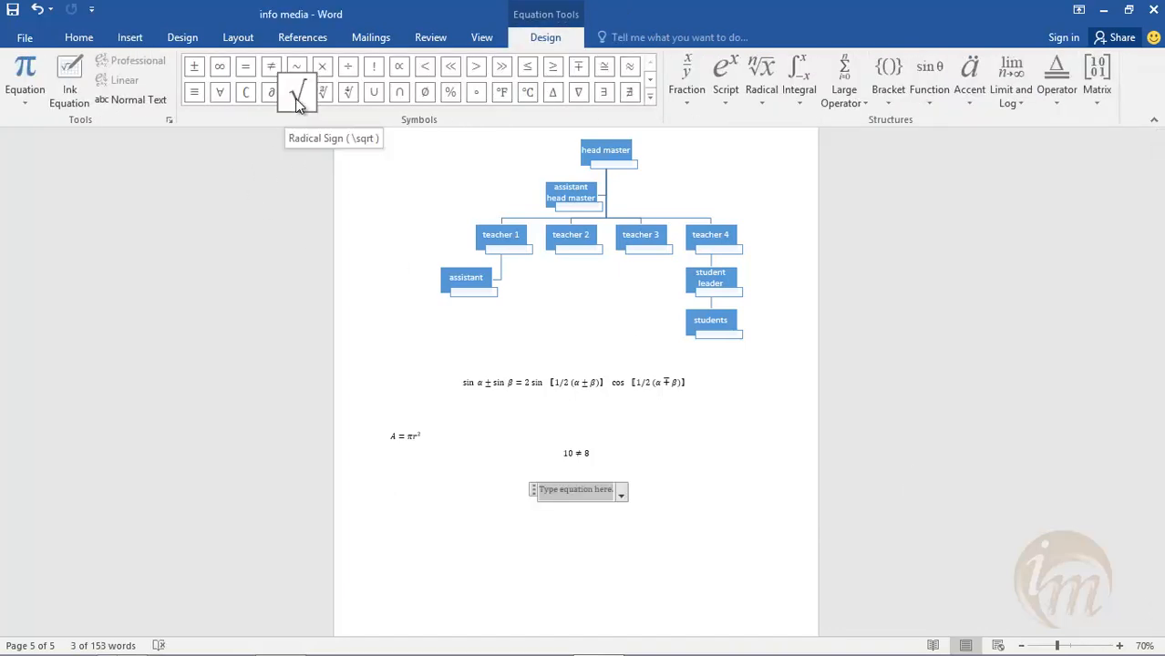
pyautogui.click(297, 98)
pyautogui.write('45')
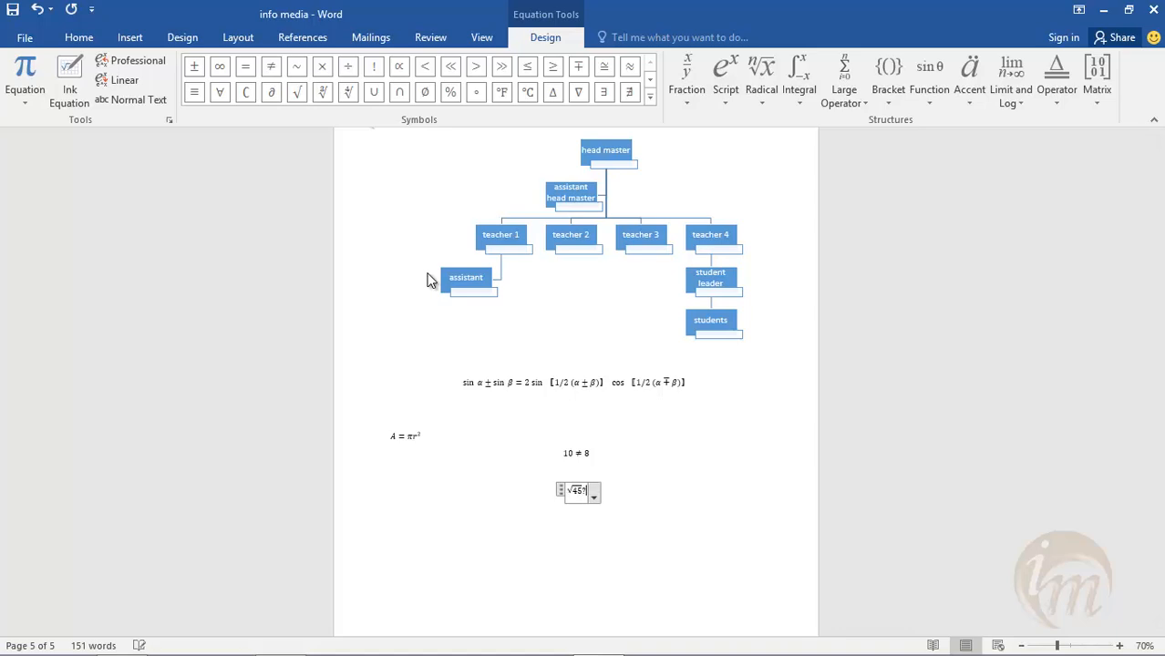
pyautogui.click(555, 536)
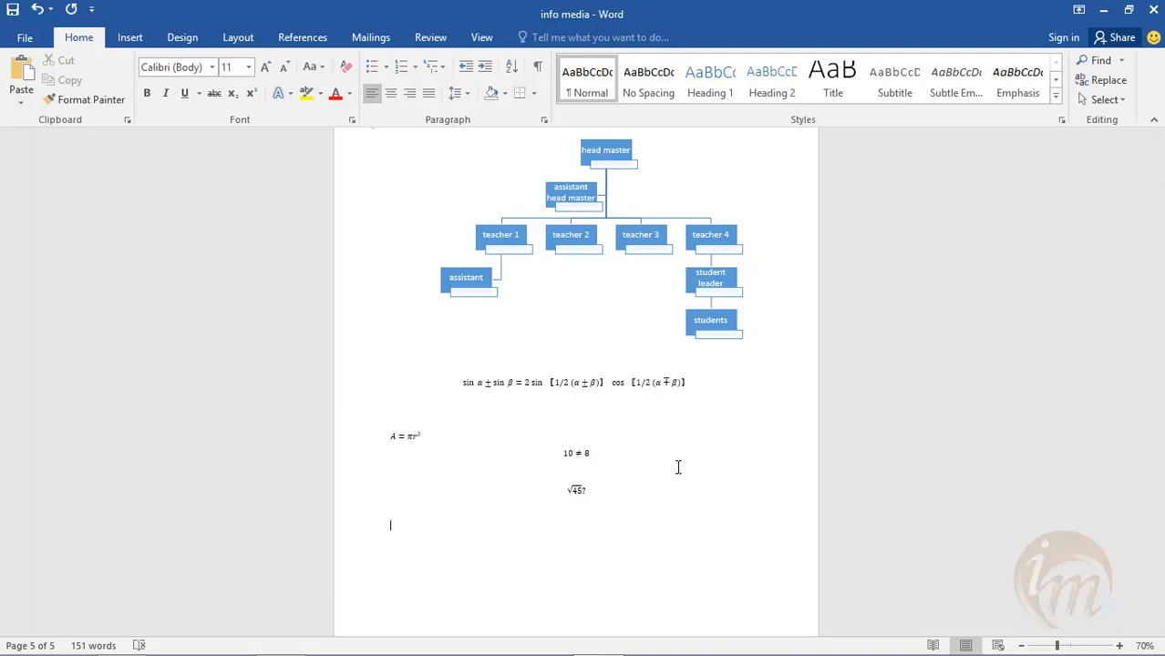
# - Write the line "WHAT IS VALUE OF ∜65 ?" below the square root, building the fourth root of 65 as a new inline equation
pyautogui.write('wiat is value of')
pyautogui.click(130, 37)
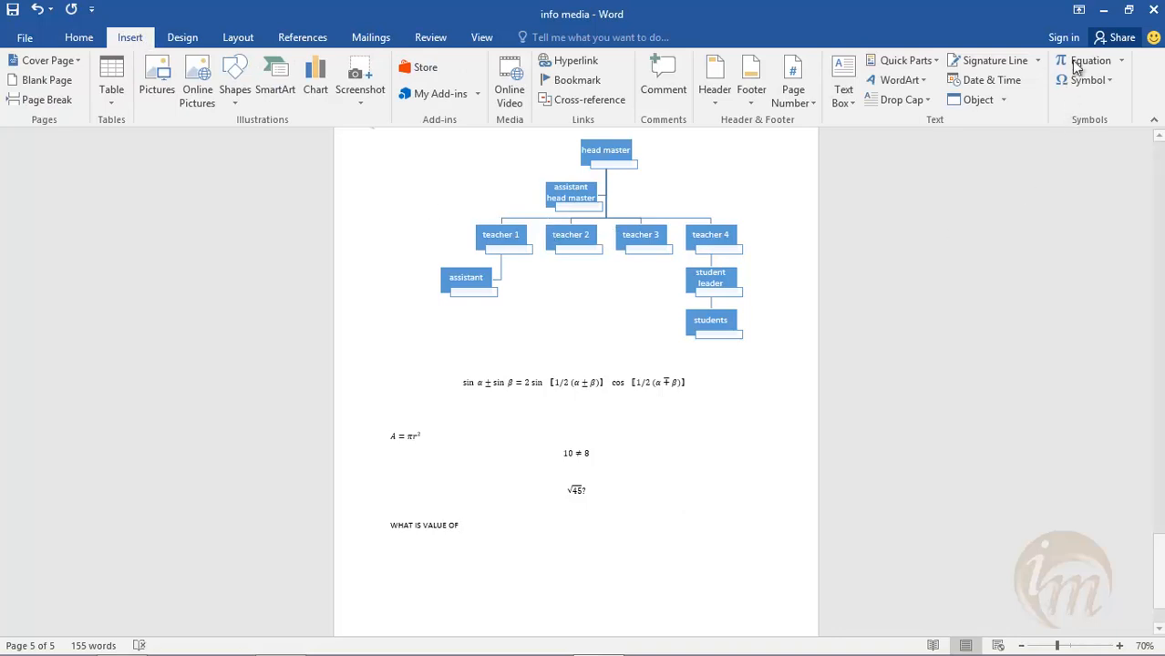
pyautogui.click(1121, 61)
pyautogui.click(898, 476)
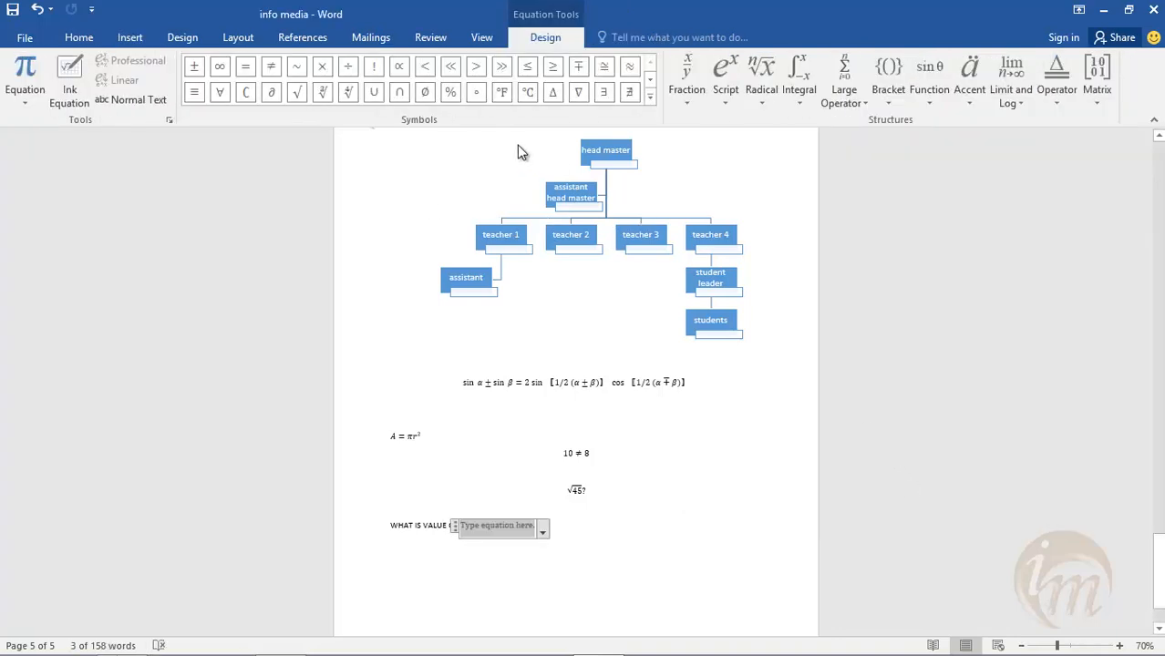
pyautogui.click(348, 92)
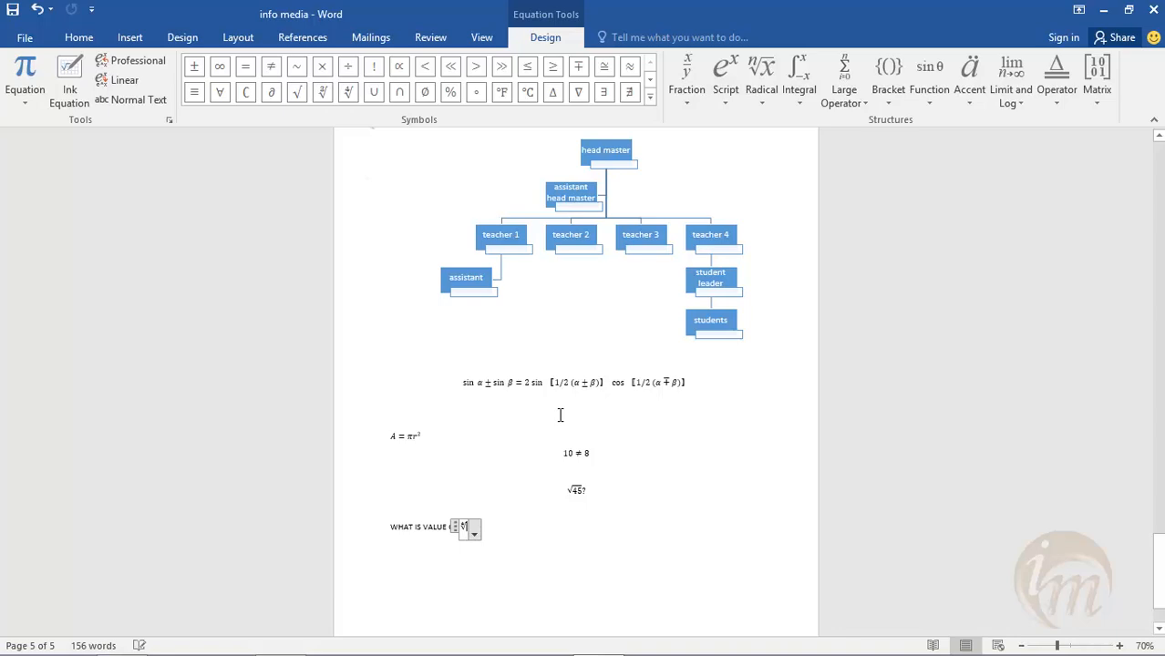
pyautogui.write('65')
pyautogui.click(542, 559)
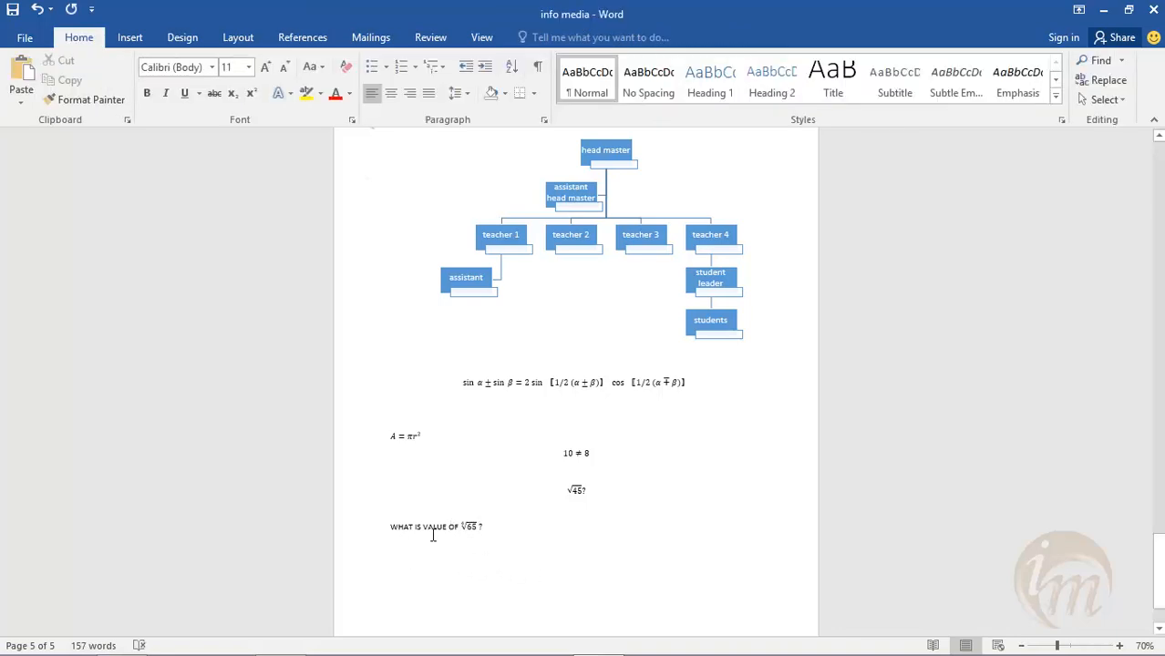
# - Insert a double integral with side limits after the fourth root of 65 in the inline equation
pyautogui.scroll(-2, 434, 490)
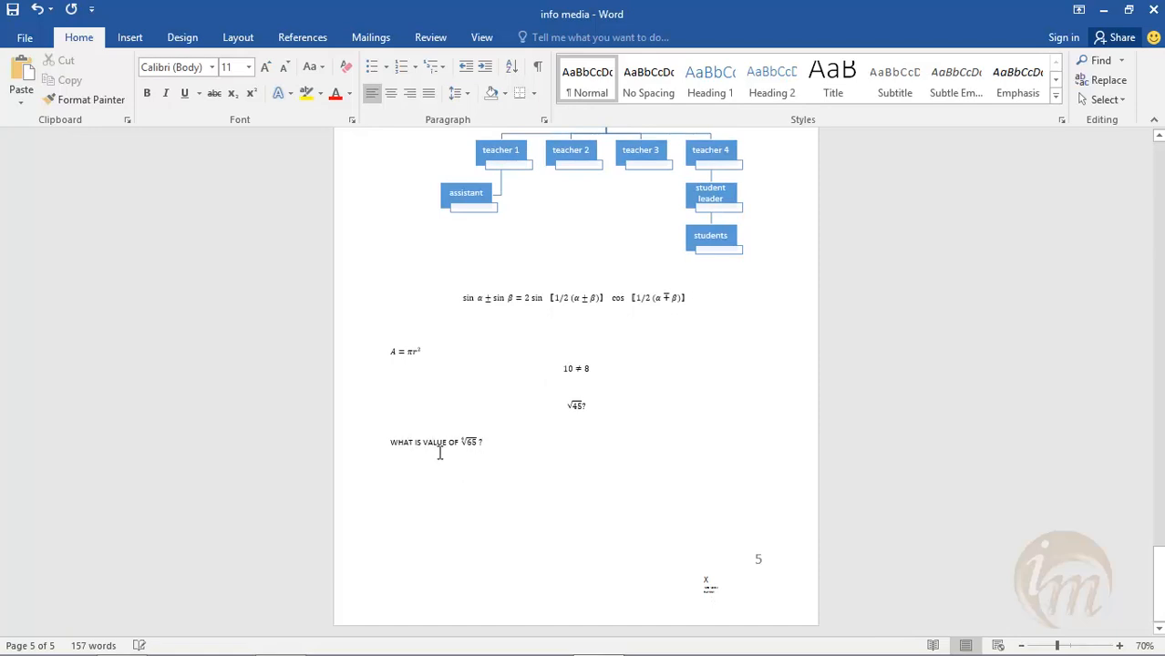
pyautogui.click(146, 41)
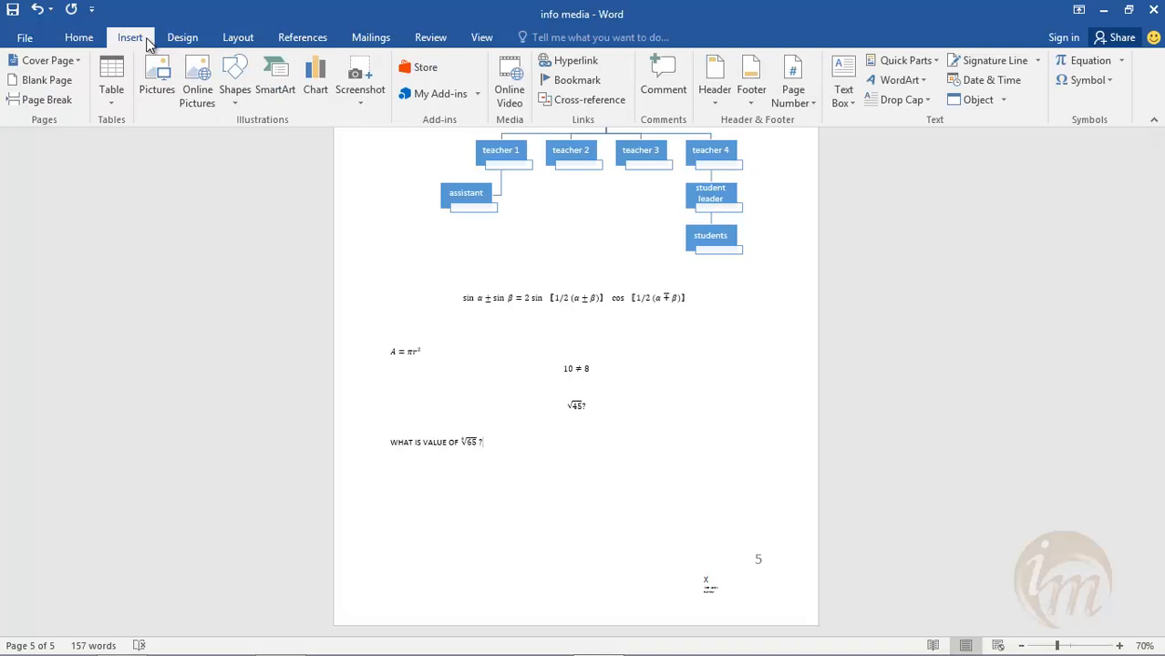
pyautogui.click(1111, 56)
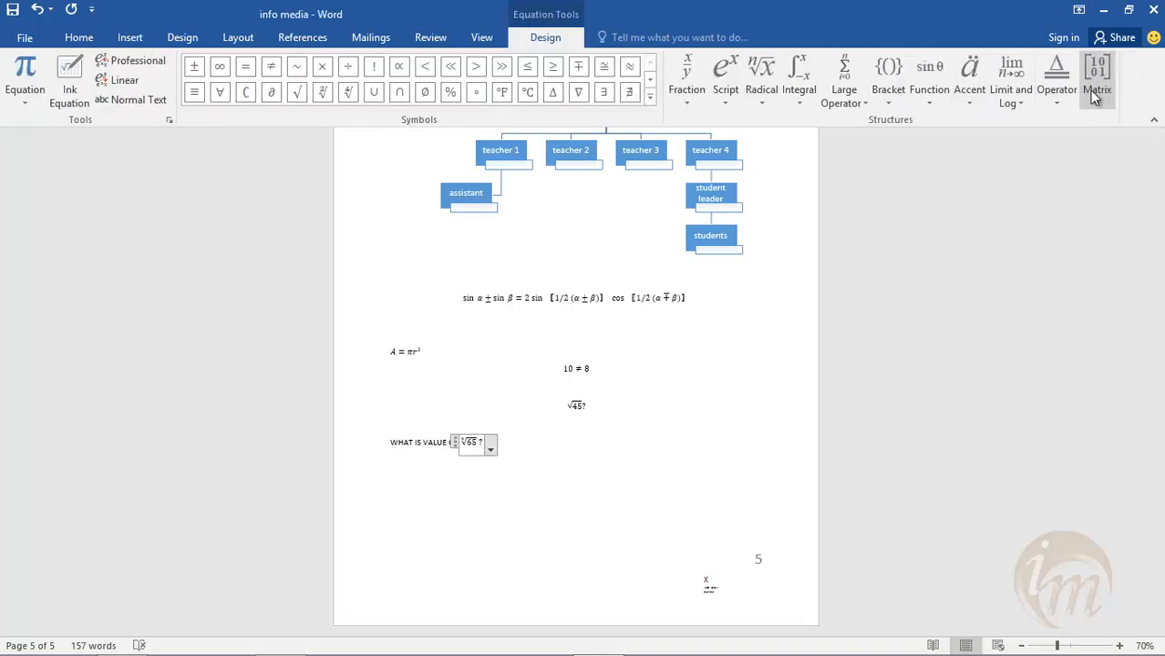
pyautogui.click(702, 103)
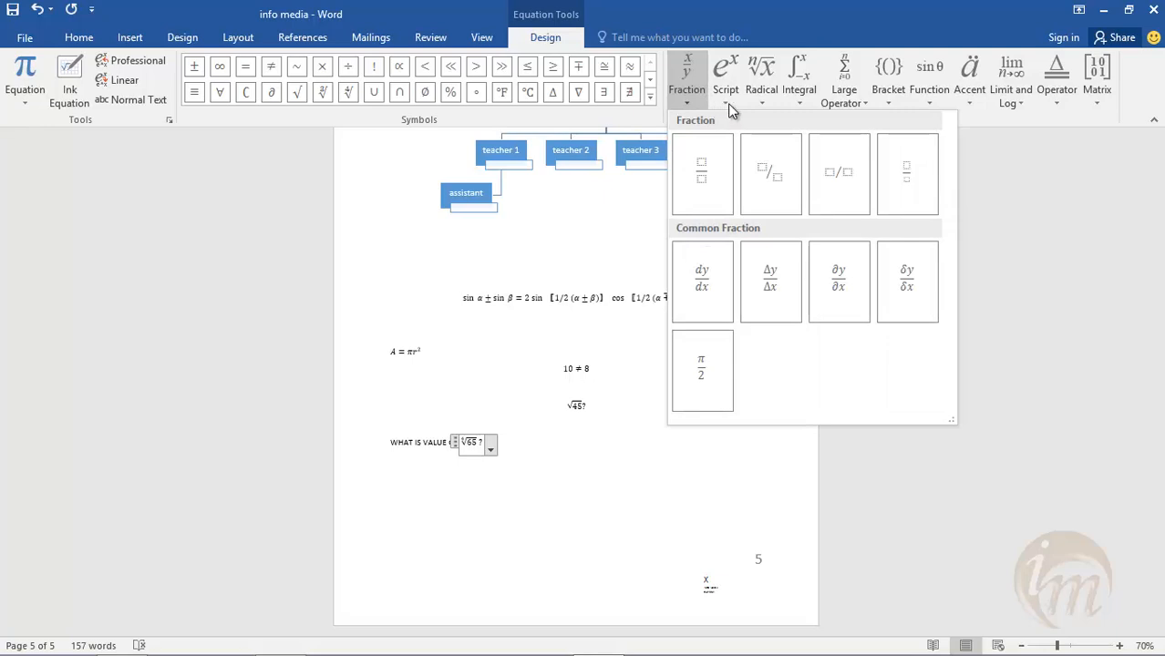
pyautogui.click(728, 102)
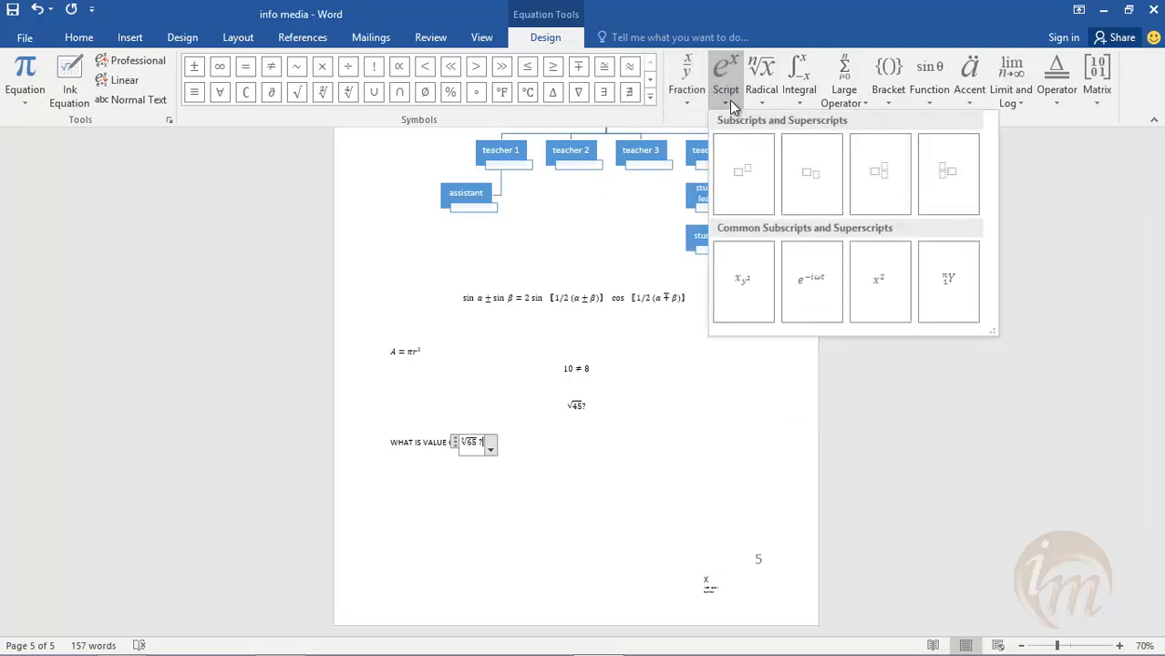
pyautogui.click(761, 97)
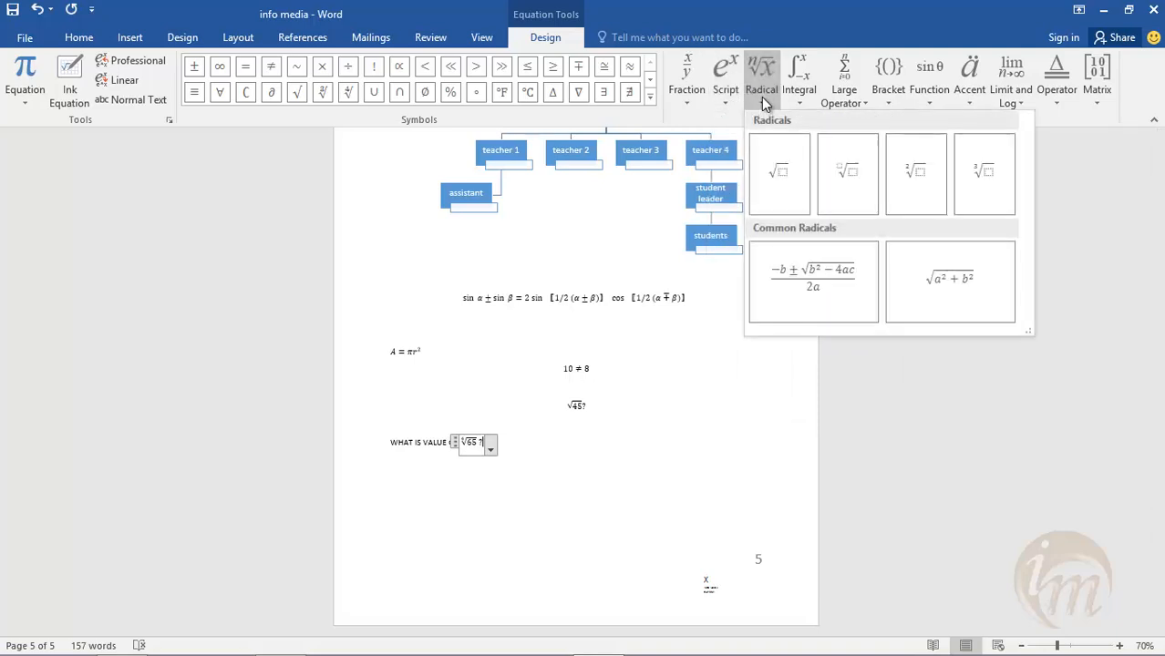
pyautogui.click(796, 98)
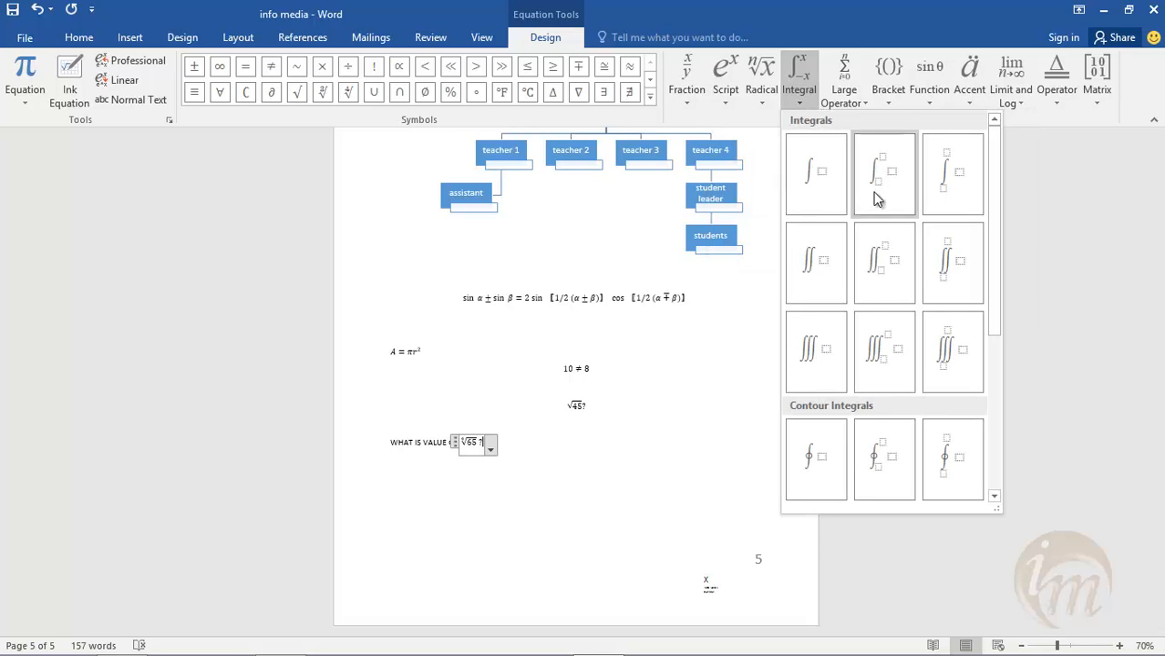
pyautogui.click(883, 242)
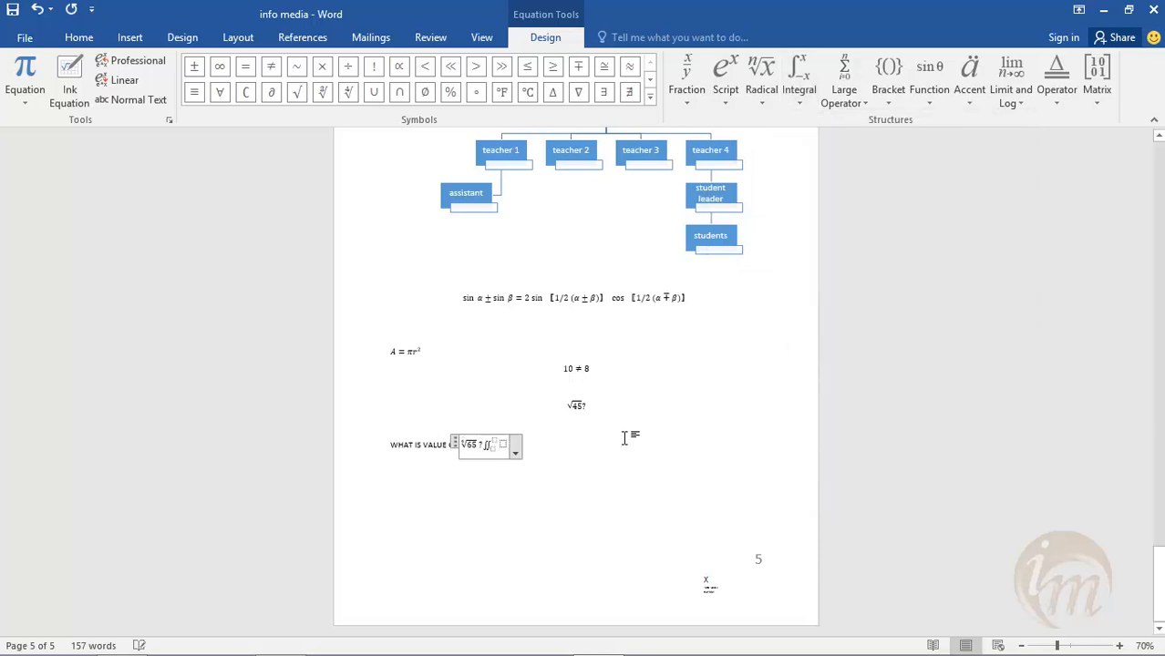
# - Fill in the double integral with 25 as the integrand, 2 as the upper limit and -5 as the lower limit
pyautogui.click(504, 444)
pyautogui.write('45')
pyautogui.click(494, 441)
pyautogui.write('25')
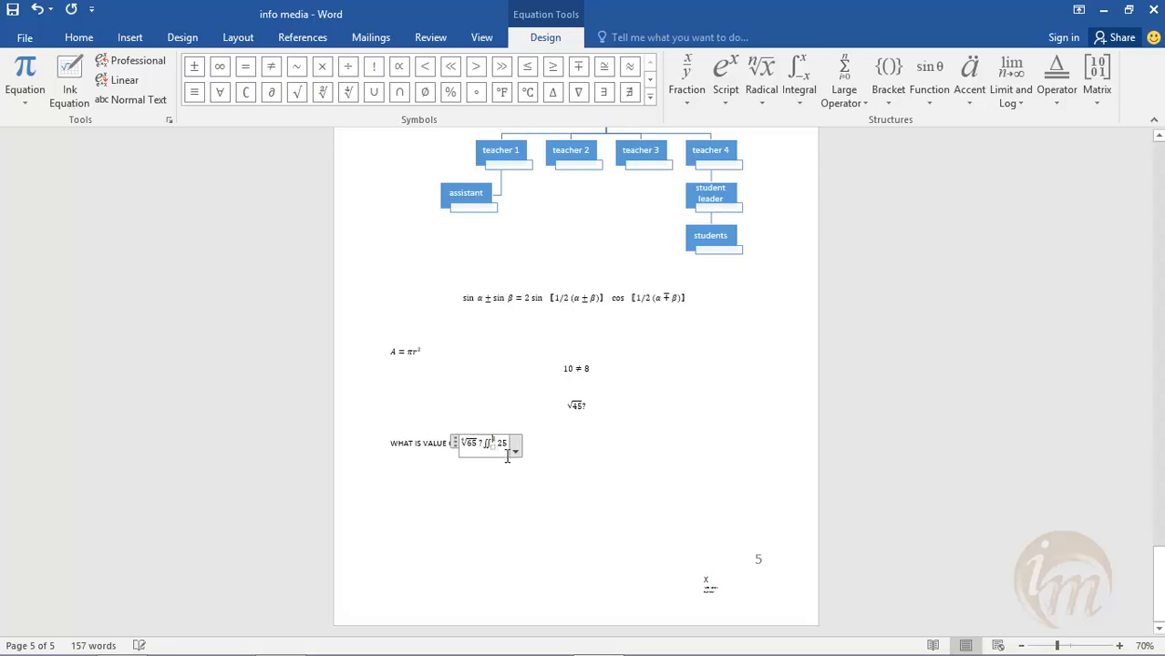
pyautogui.click(490, 446)
pyautogui.write('-5')
pyautogui.click(546, 512)
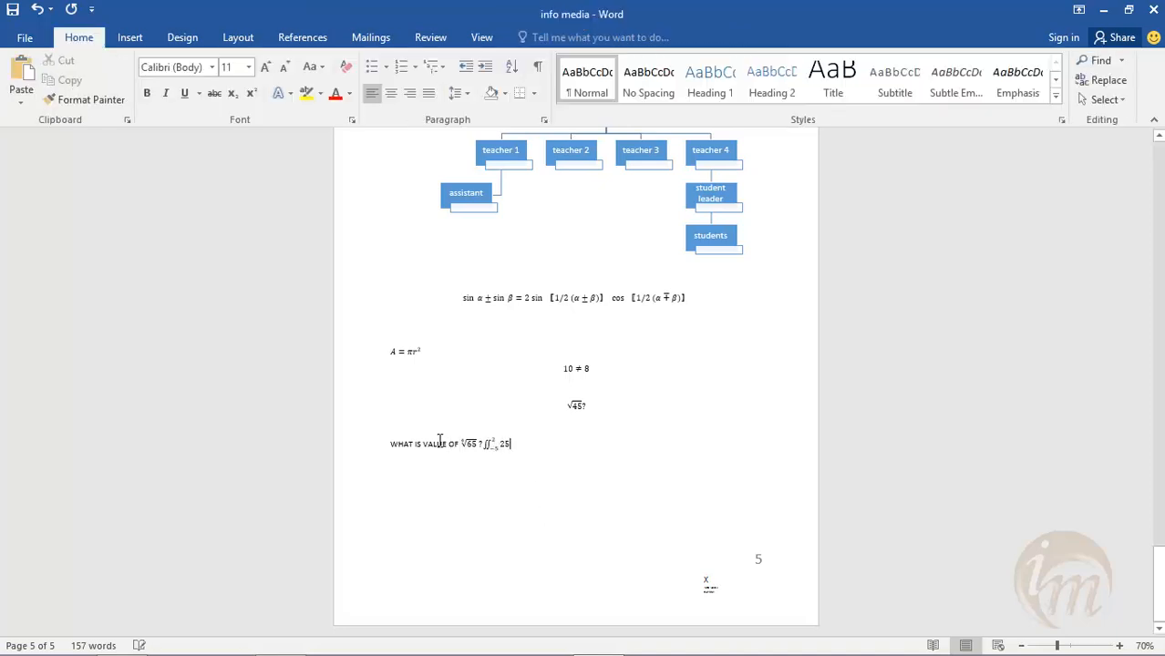
# - Handwrite a wavy line over a hooked stroke as an ink equation and insert the recognized J̃ after the double integral
pyautogui.keyDown('ctrl'); pyautogui.scroll(7, 503, 477); pyautogui.keyUp('ctrl')
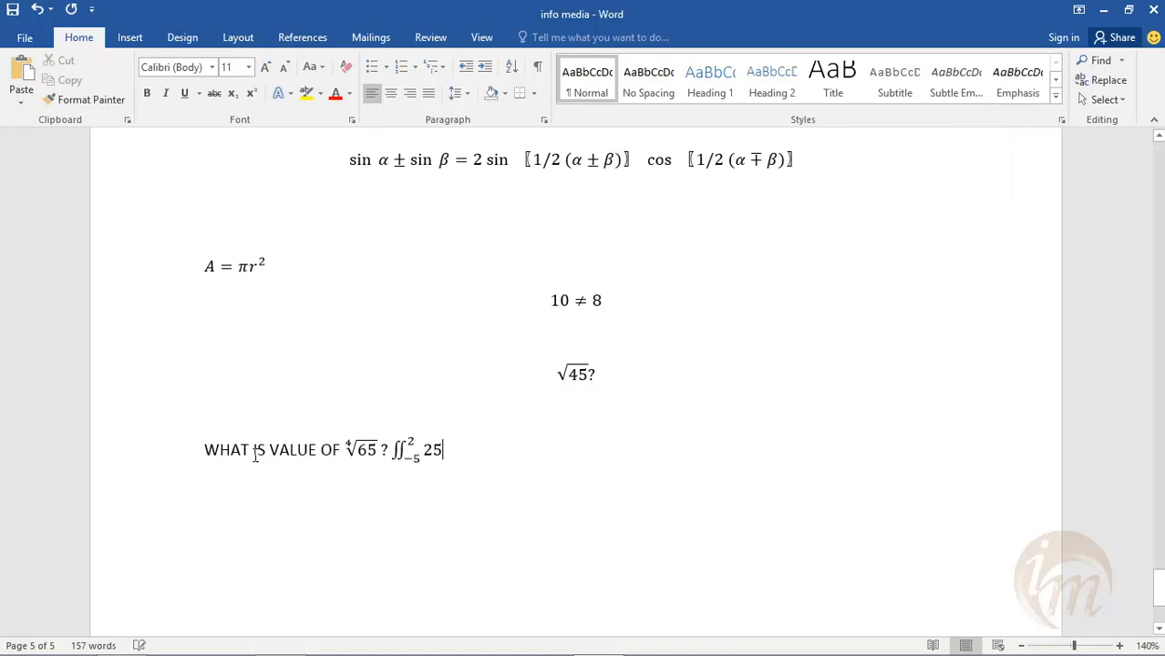
pyautogui.keyDown('ctrl'); pyautogui.scroll(1, 257, 453); pyautogui.keyUp('ctrl')
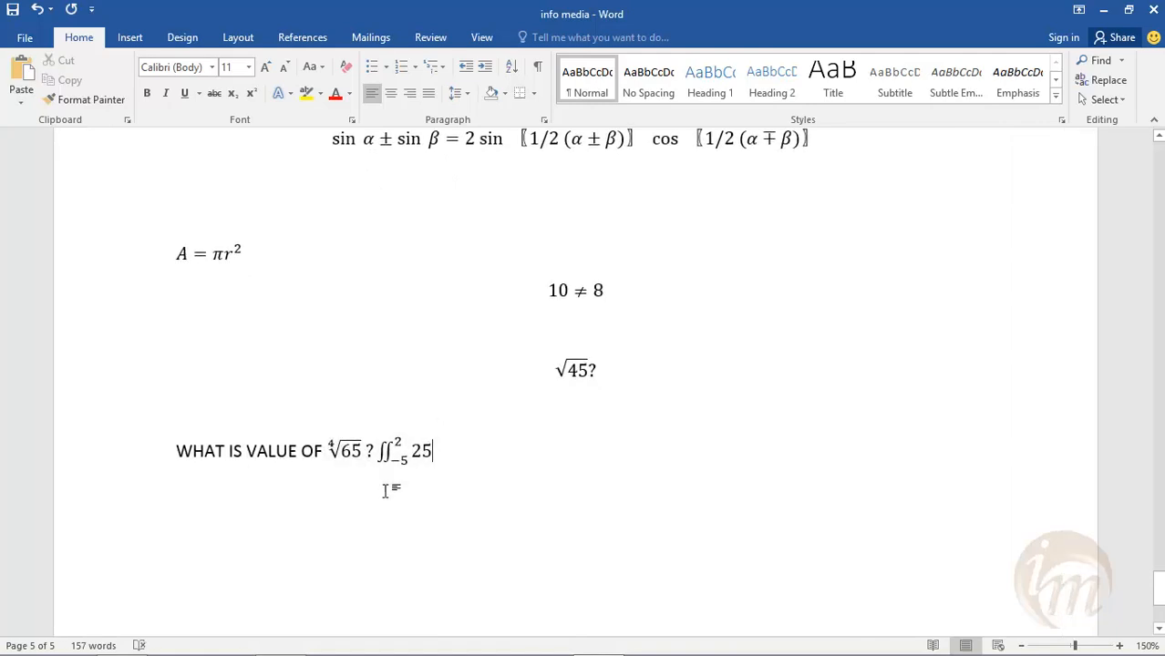
pyautogui.click(147, 40)
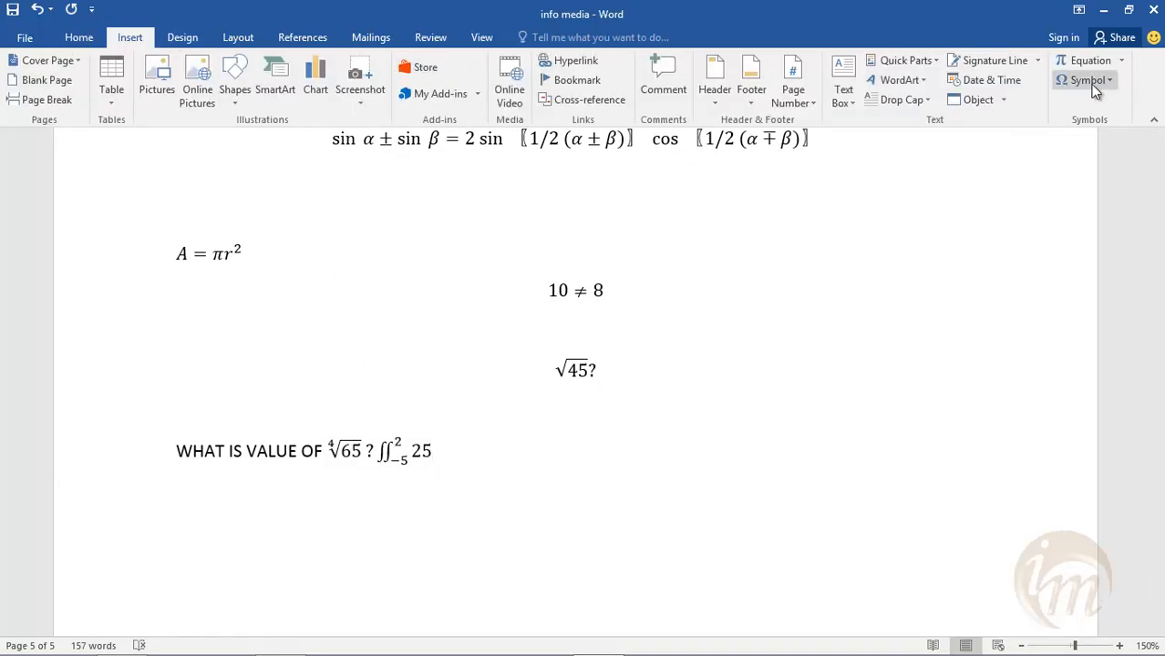
pyautogui.click(401, 475)
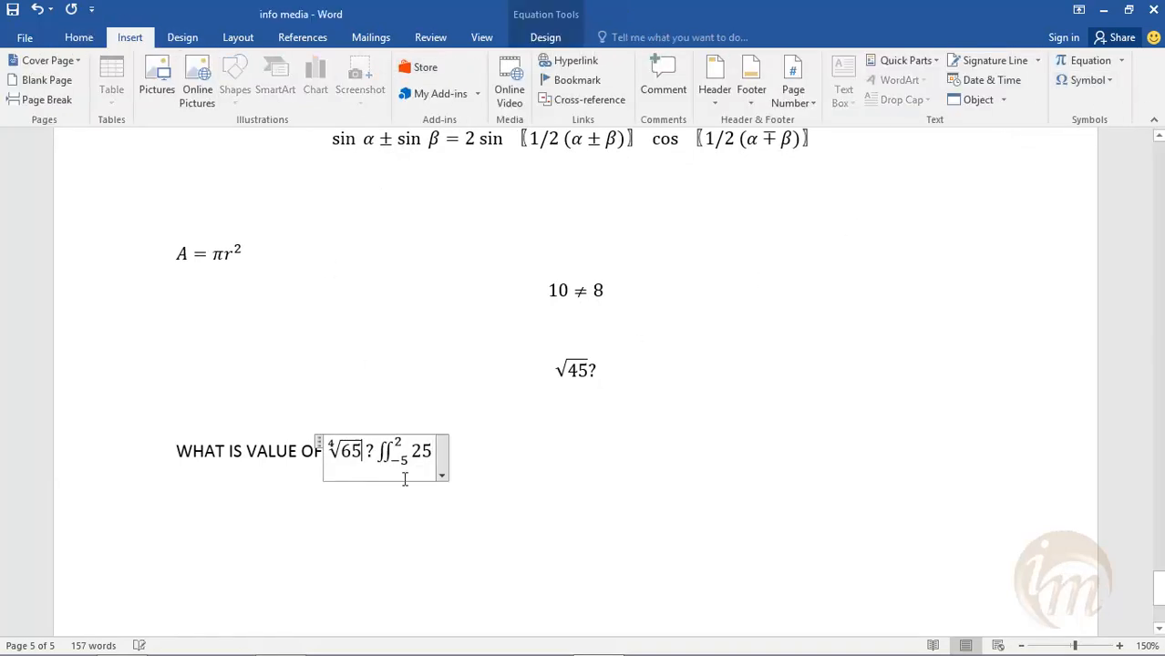
pyautogui.click(453, 531)
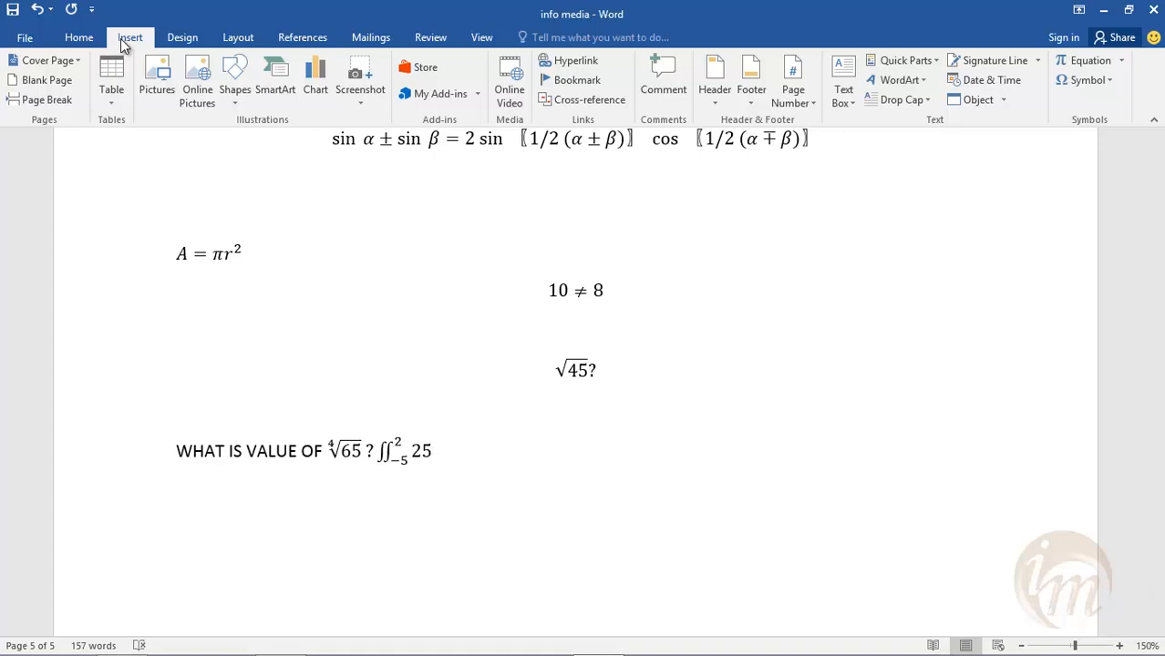
pyautogui.click(1121, 60)
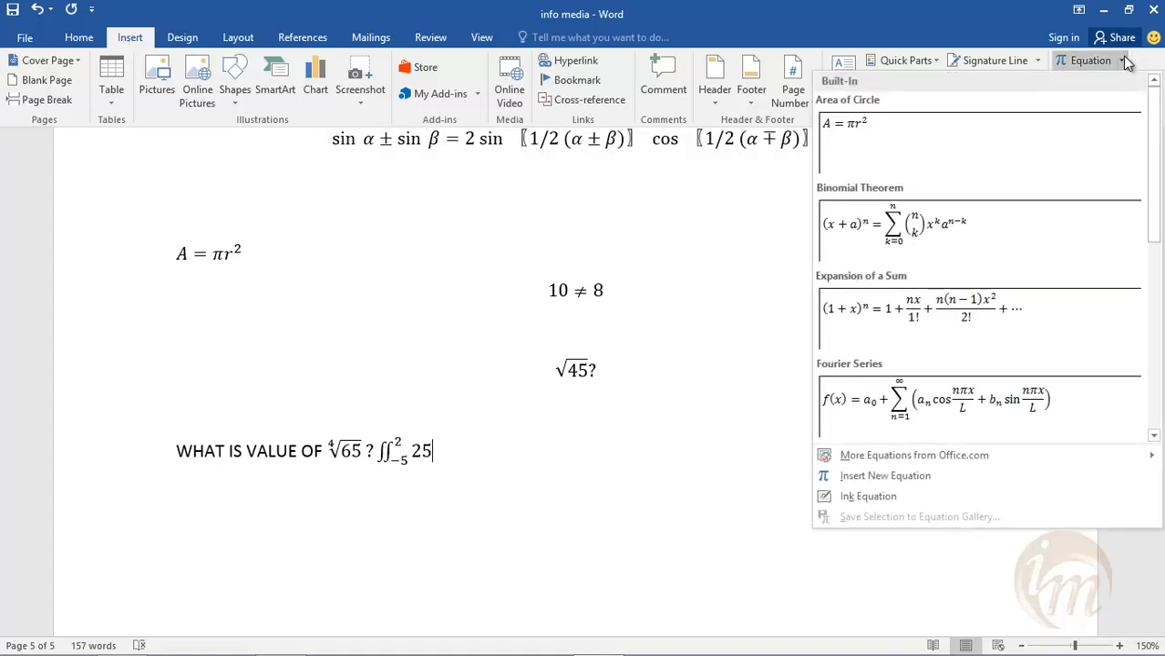
pyautogui.click(875, 496)
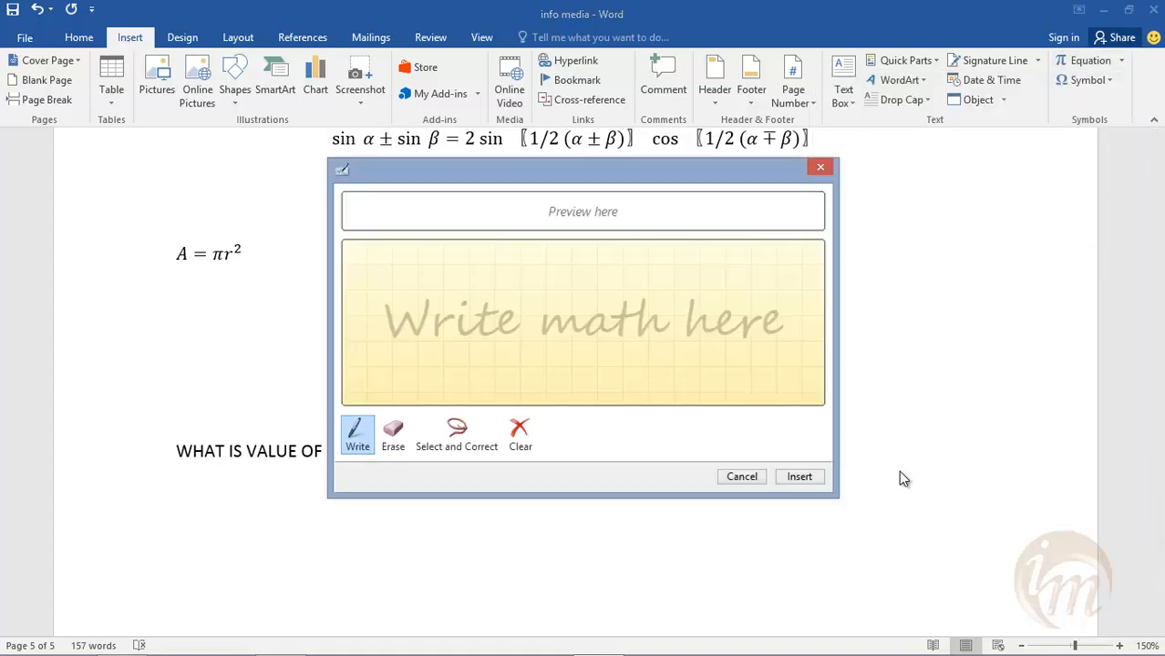
pyautogui.moveTo(626, 173); pyautogui.dragTo(688, 170)
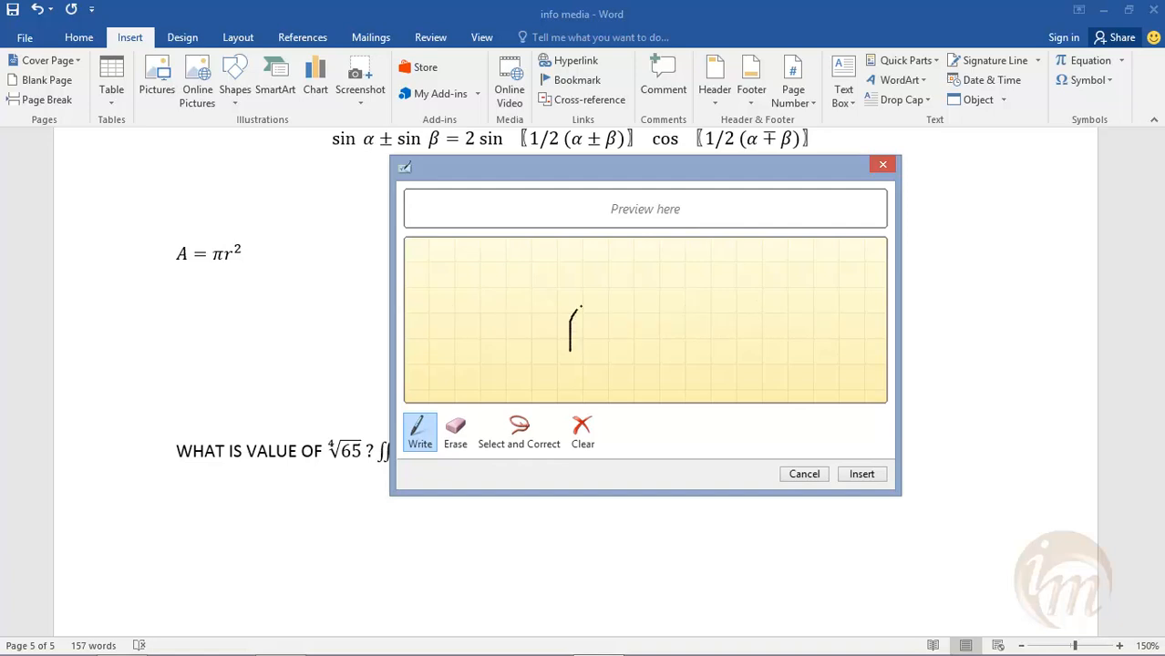
pyautogui.moveTo(699, 312); pyautogui.dragTo(735, 299)
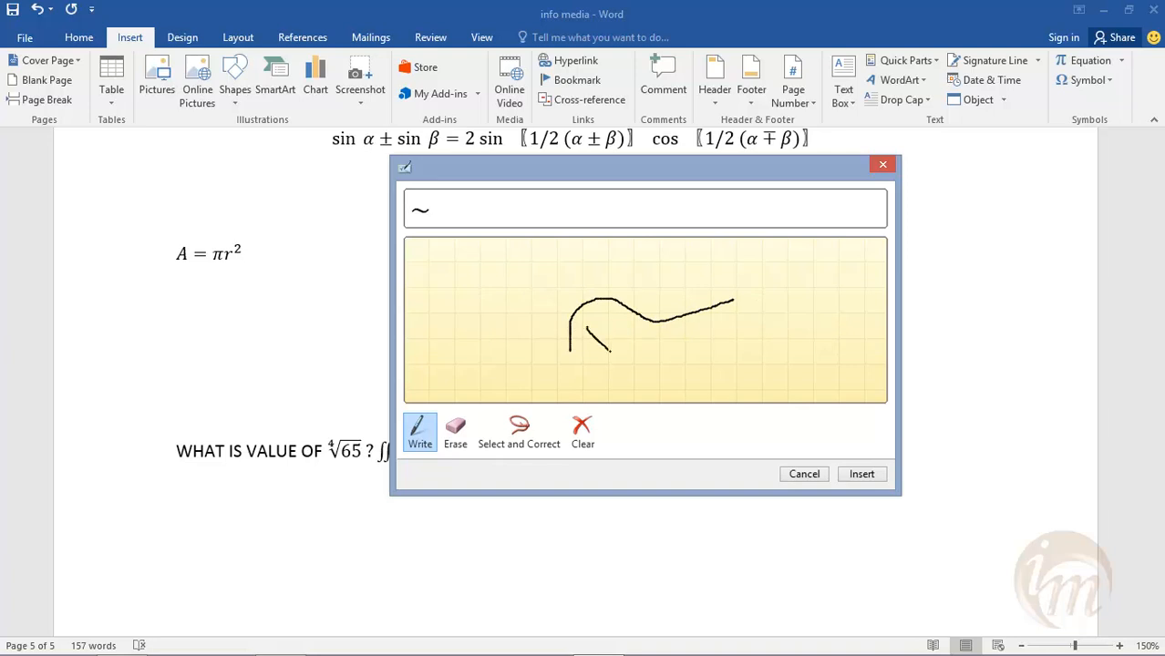
pyautogui.moveTo(609, 348); pyautogui.dragTo(605, 378)
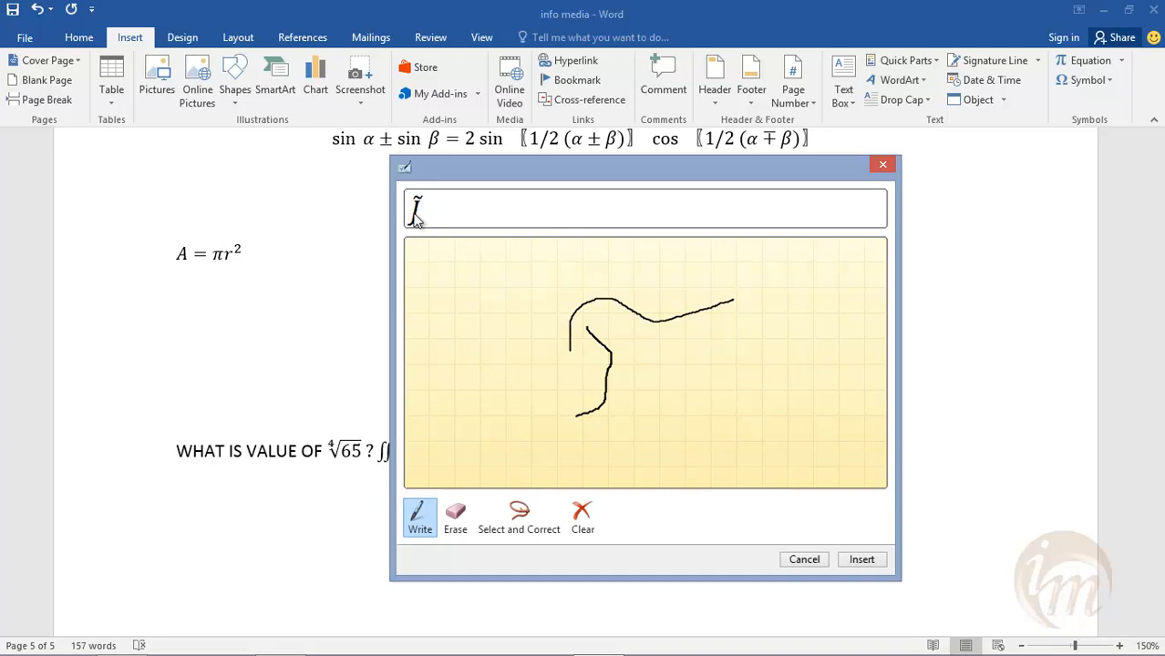
pyautogui.click(877, 559)
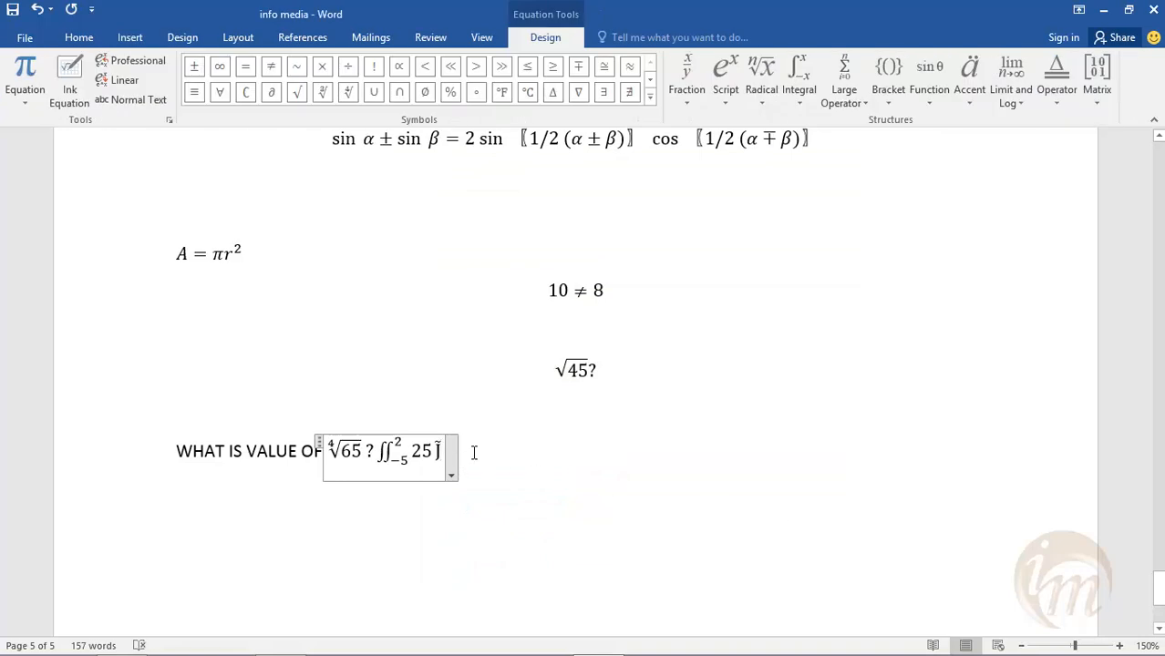
# - Insert a second ink equation two lines below the question, handwriting crossed curves recognized as ⇔
pyautogui.click(548, 499)
pyautogui.press('Return')
pyautogui.press('Return')
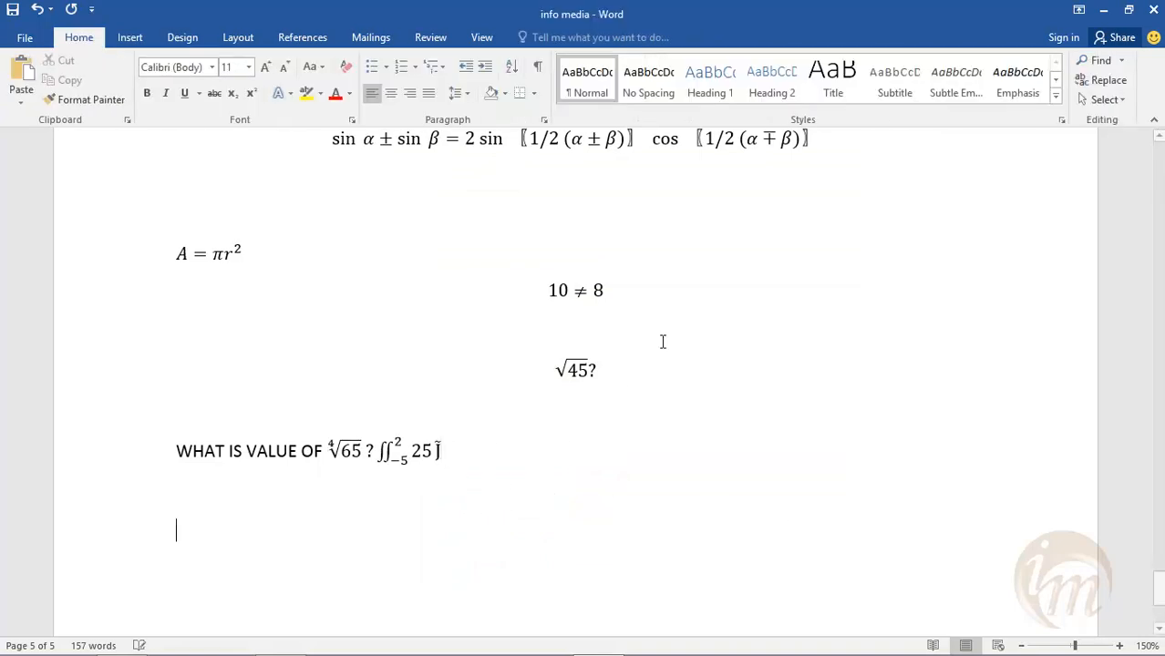
pyautogui.click(132, 38)
pyautogui.click(1120, 60)
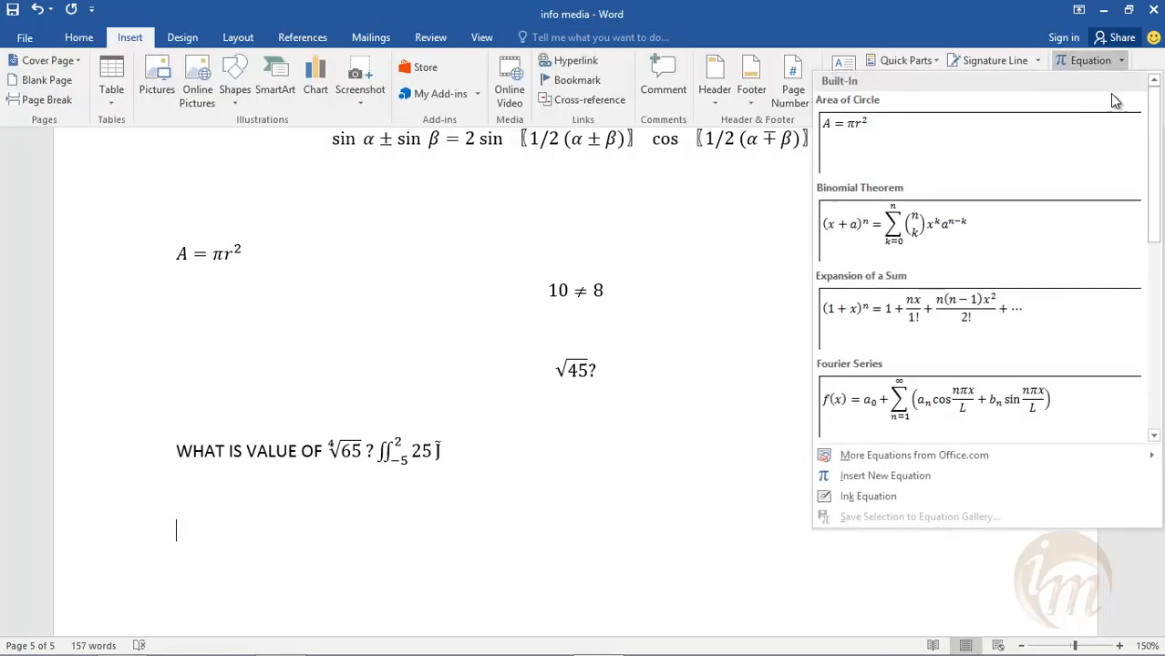
pyautogui.click(877, 497)
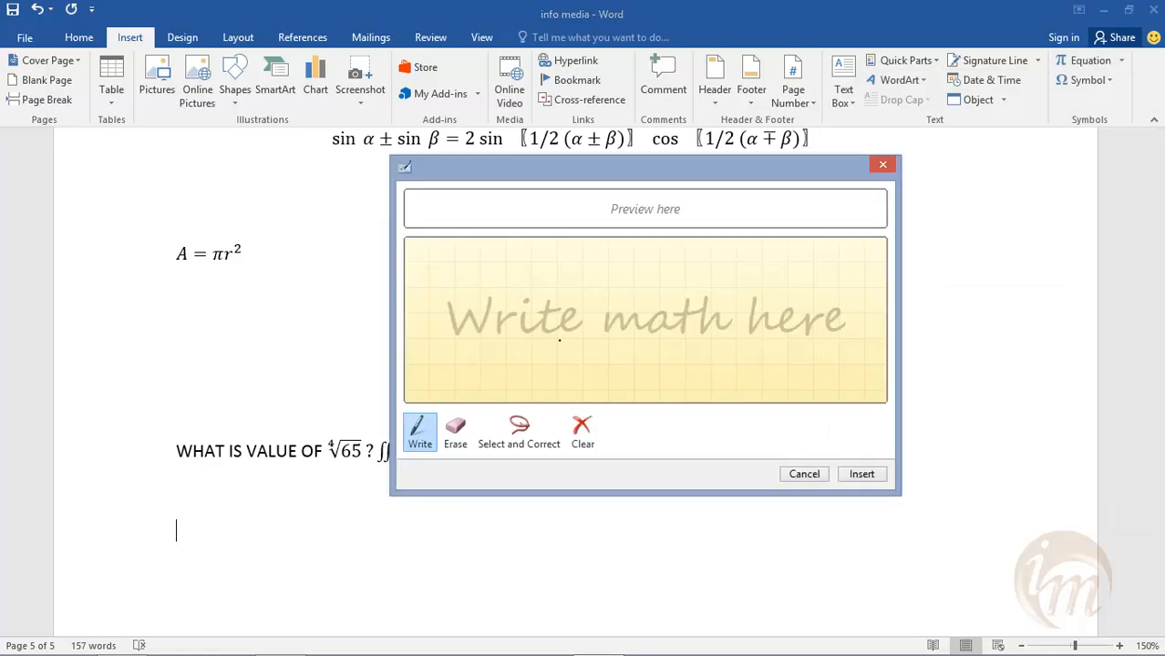
pyautogui.moveTo(514, 348); pyautogui.dragTo(515, 341)
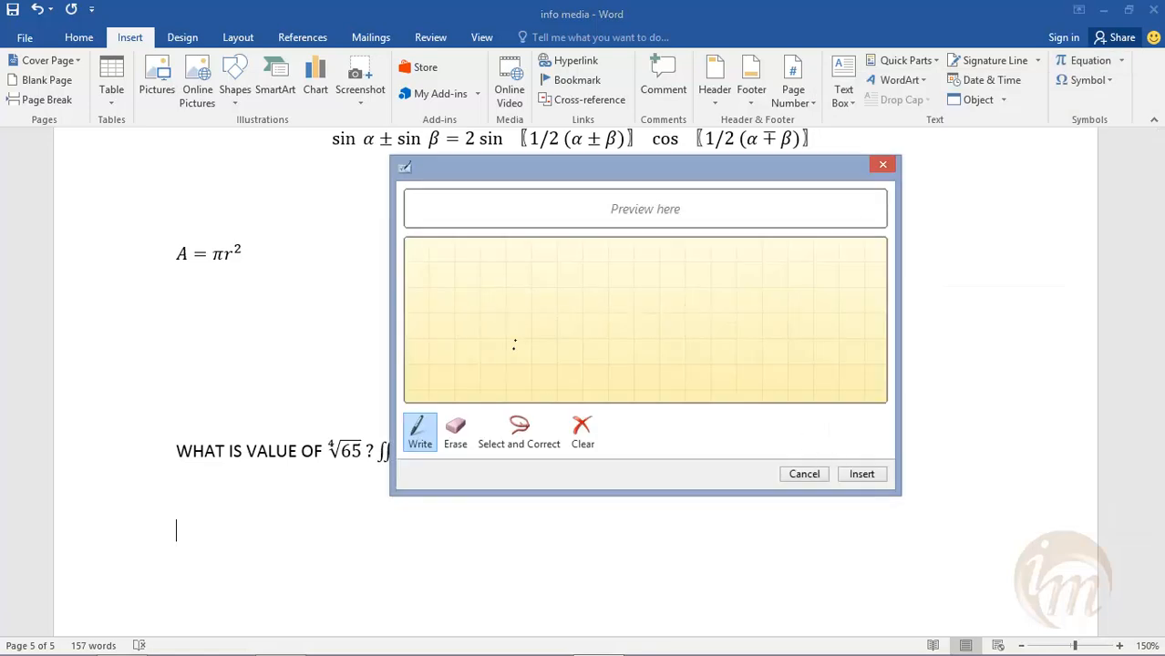
pyautogui.moveTo(623, 317)
pyautogui.mouseDown()
pyautogui.moveTo(660, 304)
pyautogui.moveTo(569, 366)
pyautogui.mouseUp()
pyautogui.moveTo(527, 269)
pyautogui.mouseDown()
pyautogui.moveTo(574, 317)
pyautogui.moveTo(550, 351)
pyautogui.mouseUp()
pyautogui.moveTo(531, 275); pyautogui.dragTo(627, 270)
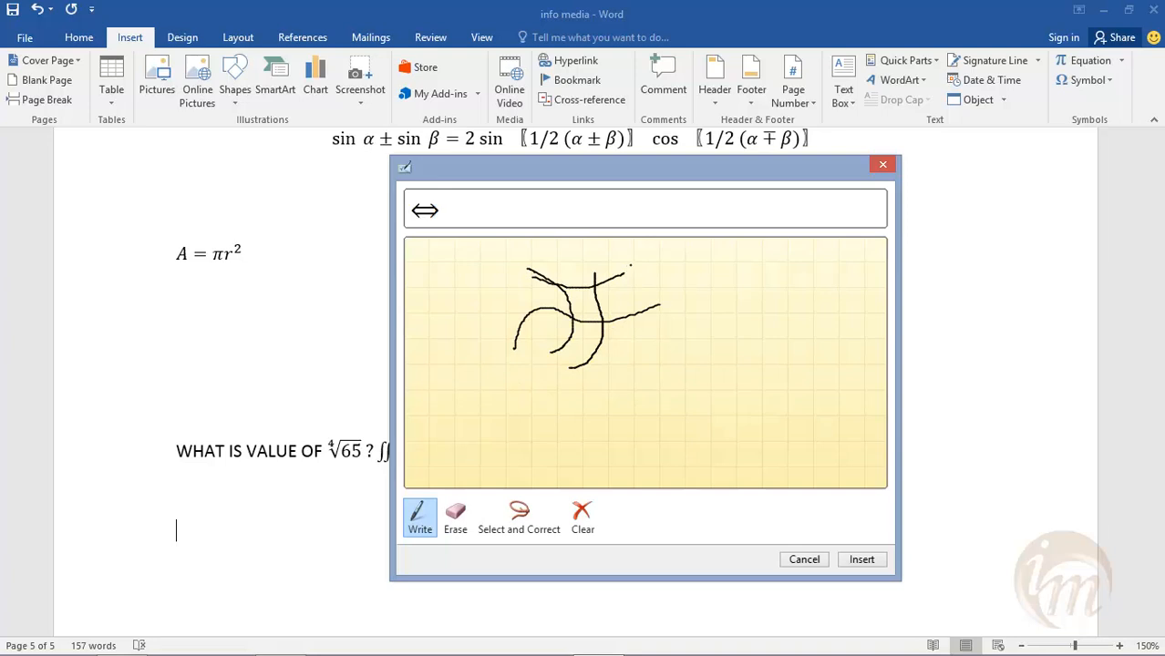
pyautogui.click(861, 559)
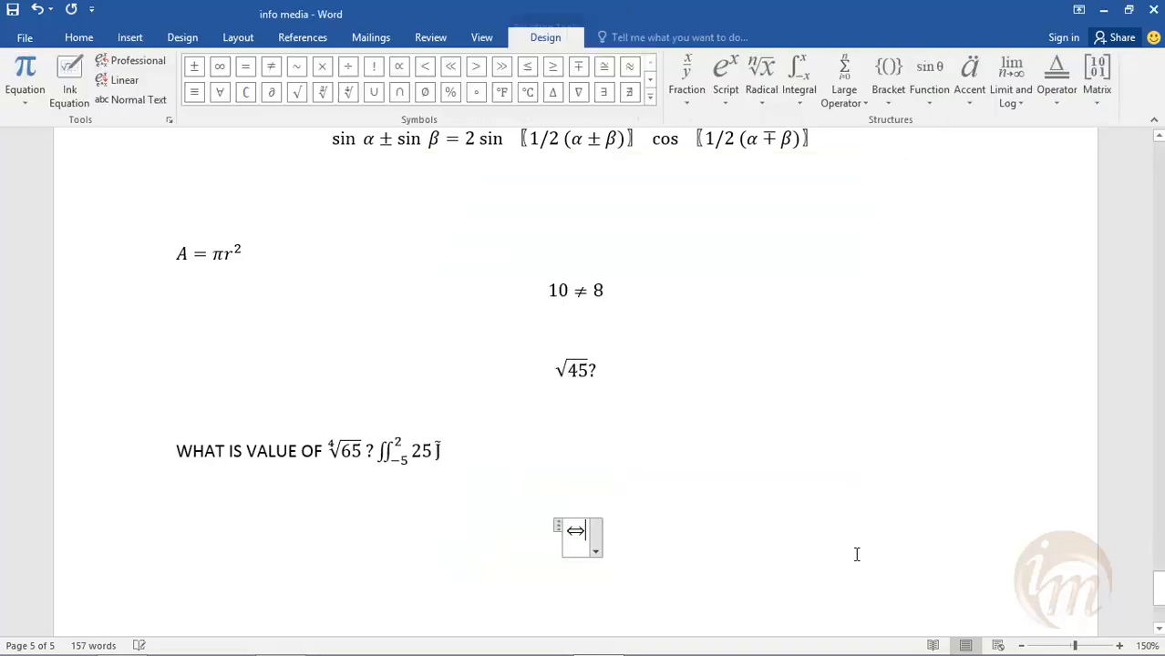
pyautogui.click(738, 531)
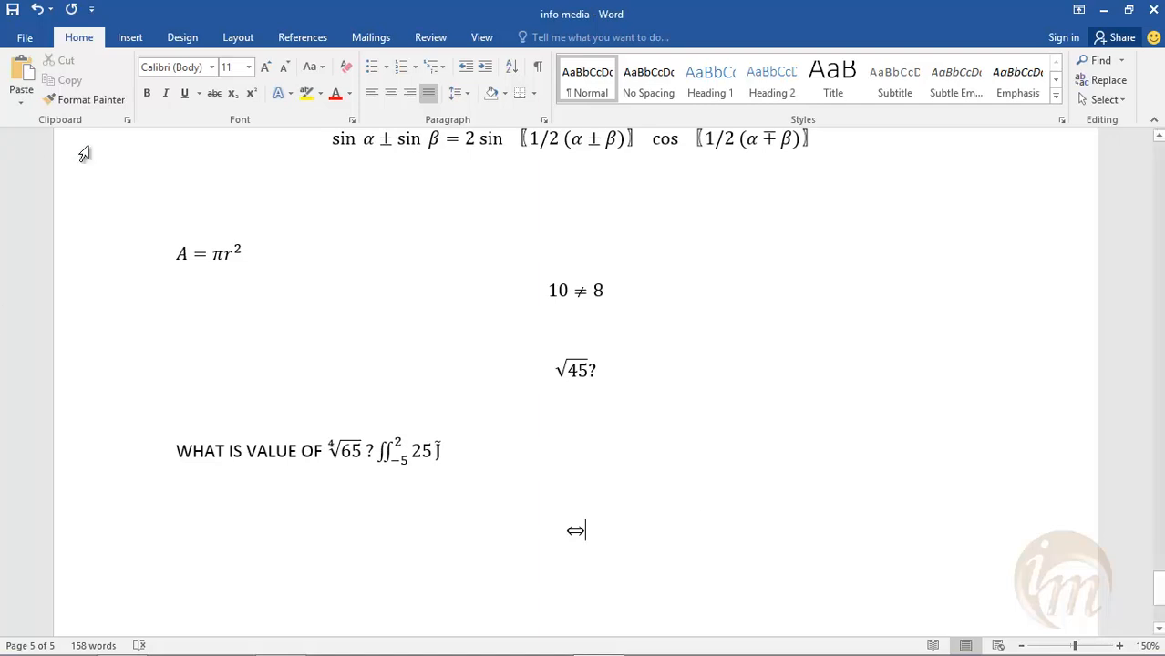
# - Insert the Copyright special character twice after the ⇔ equation
pyautogui.click(126, 37)
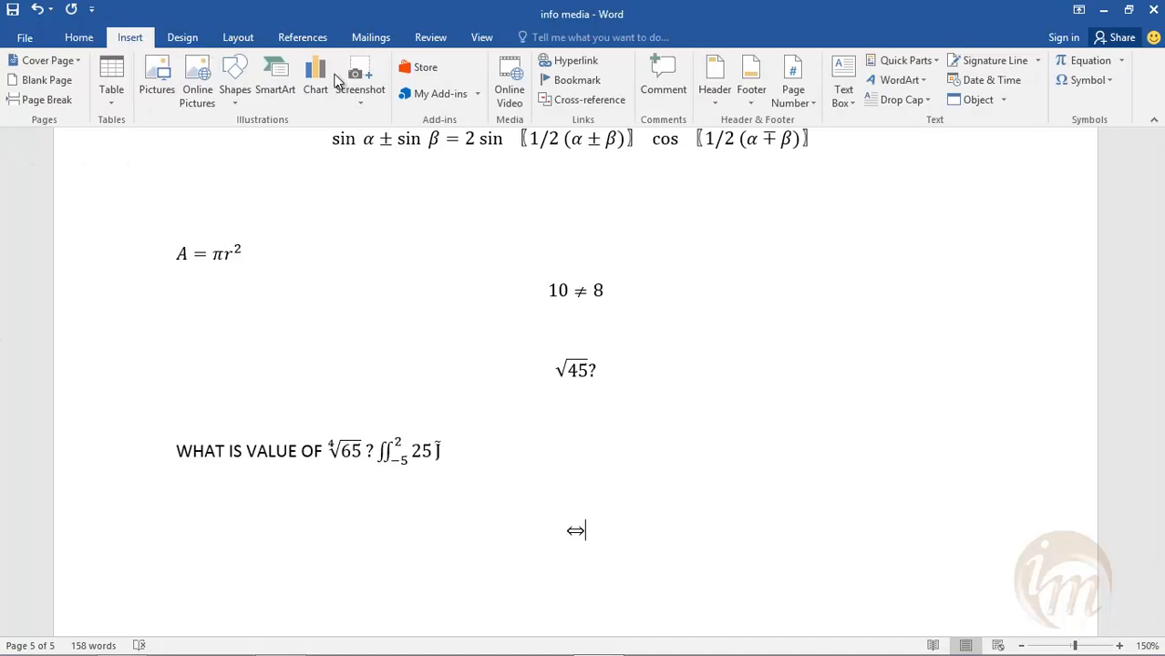
pyautogui.click(1105, 81)
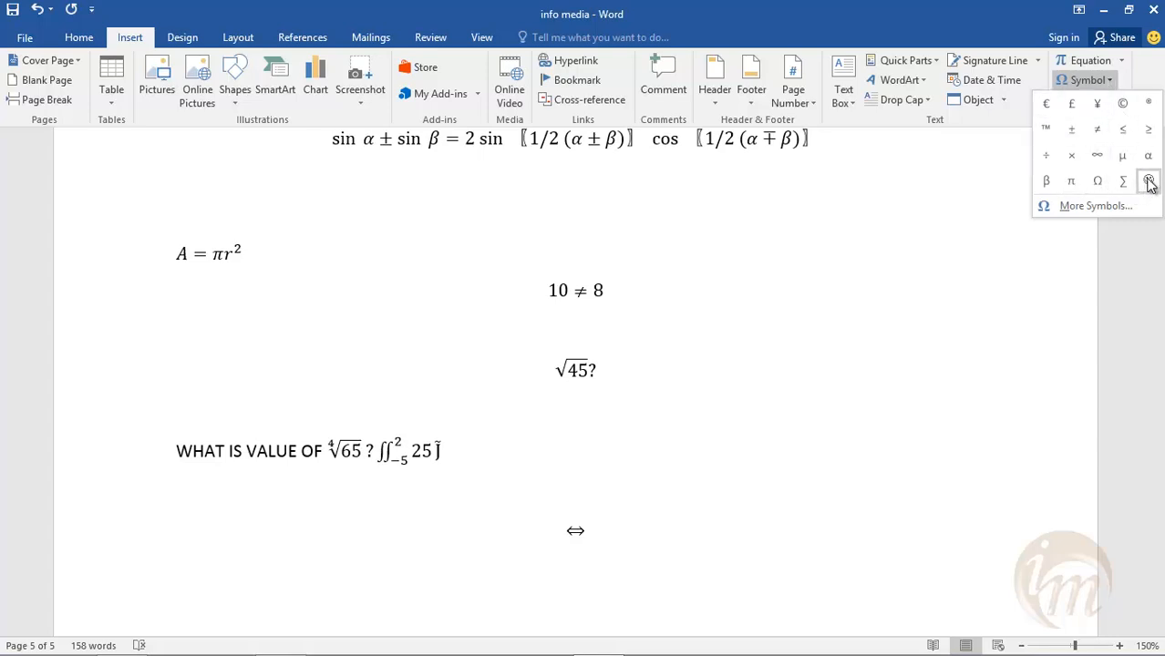
pyautogui.click(1086, 205)
pyautogui.moveTo(571, 150); pyautogui.dragTo(661, 157)
pyautogui.click(550, 189)
pyautogui.click(488, 195)
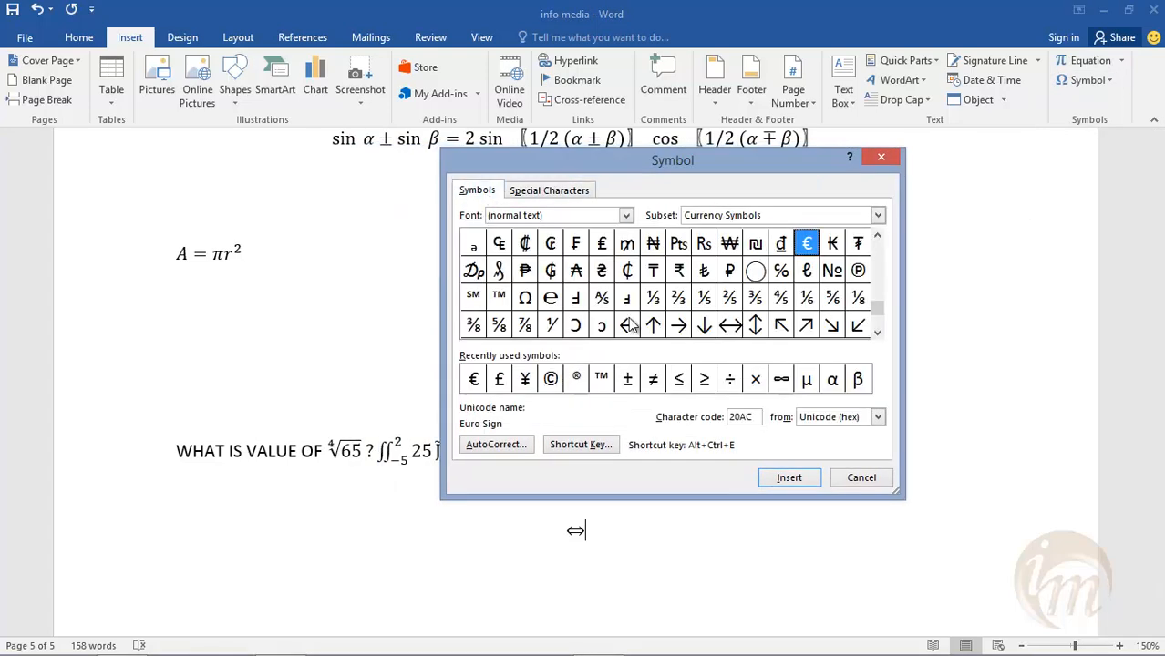
pyautogui.click(549, 189)
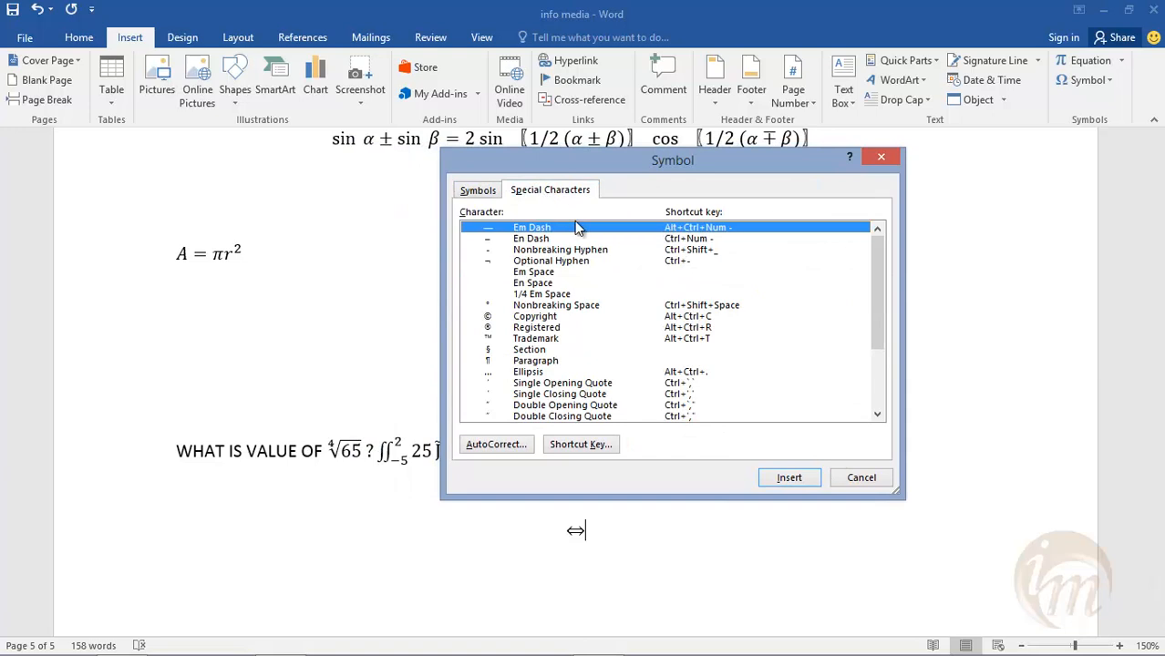
pyautogui.click(683, 317)
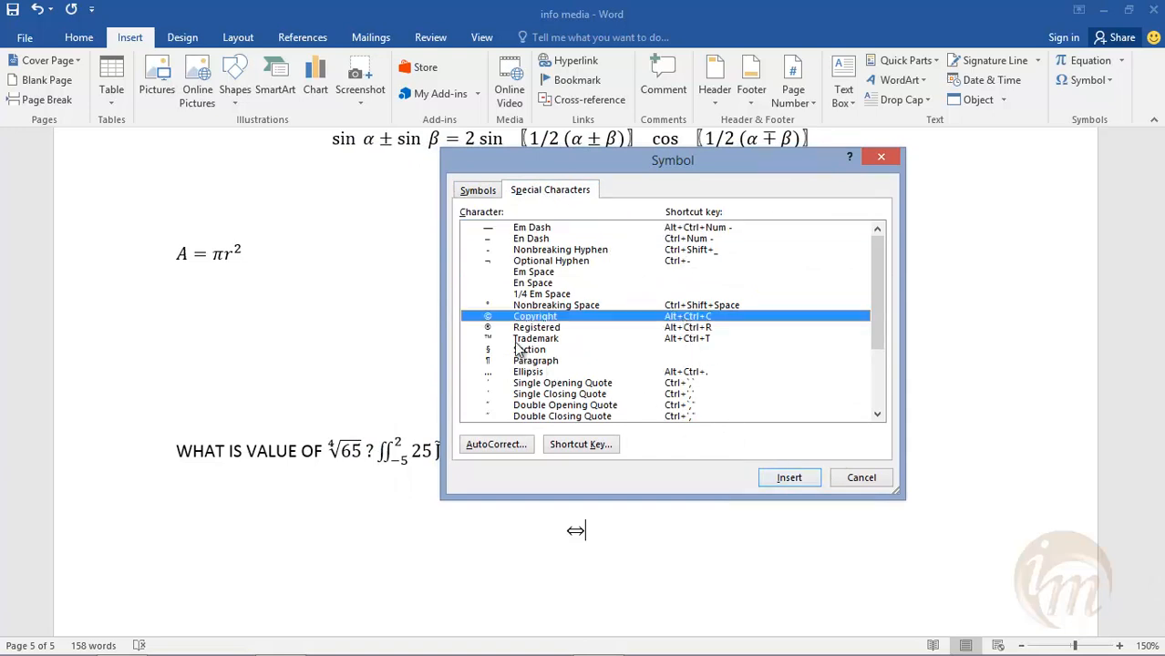
pyautogui.click(792, 479)
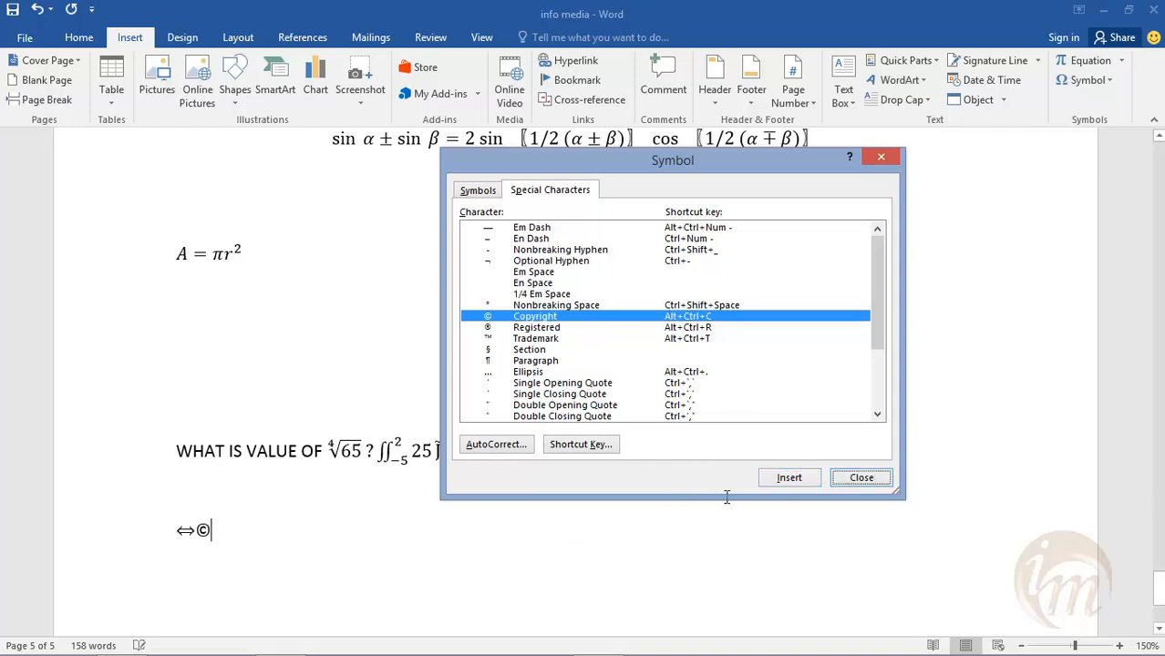
pyautogui.click(812, 478)
pyautogui.click(879, 158)
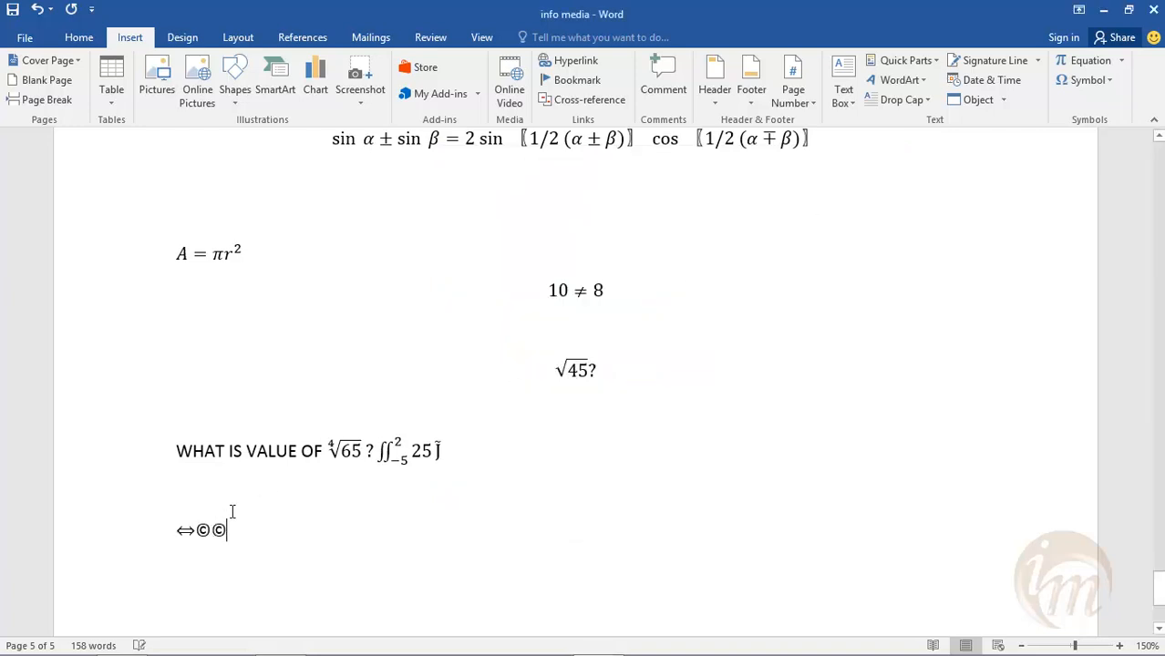
pyautogui.scroll(3, 933, 294)
pyautogui.scroll(-13, 821, 381)
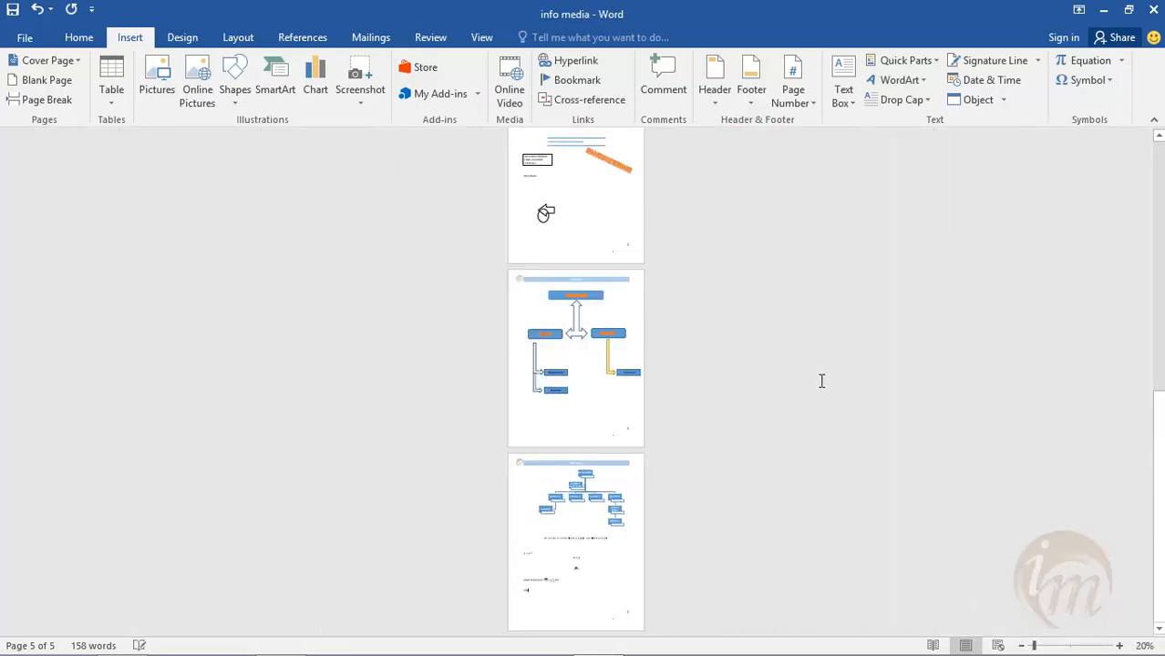
pyautogui.scroll(1, 942, 373)
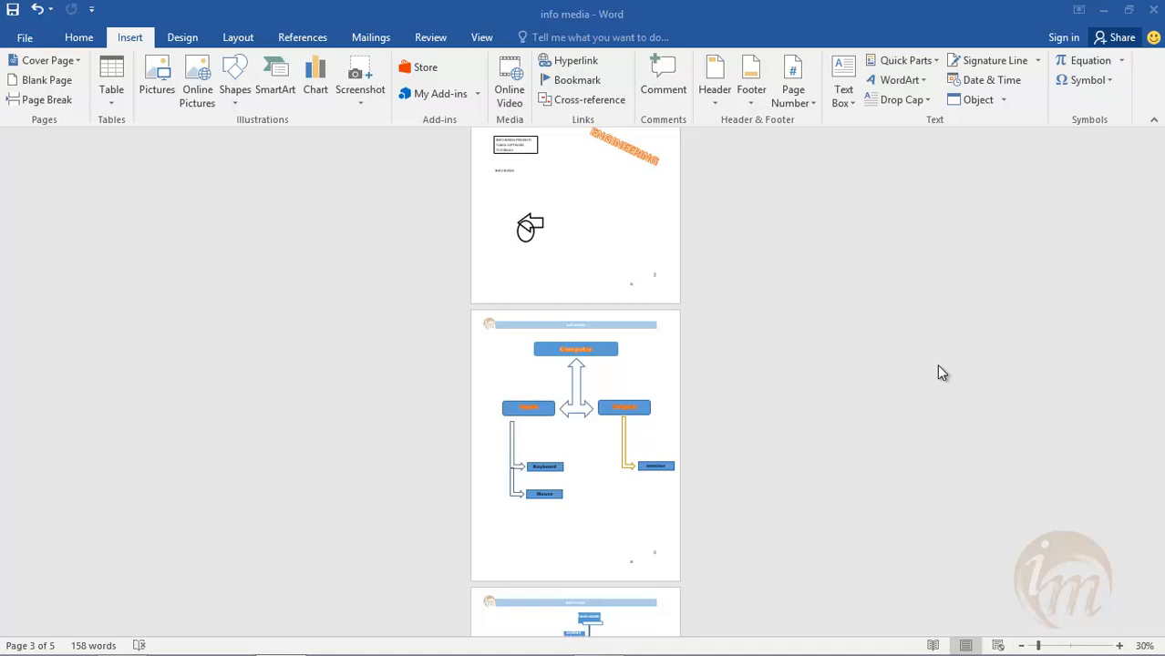